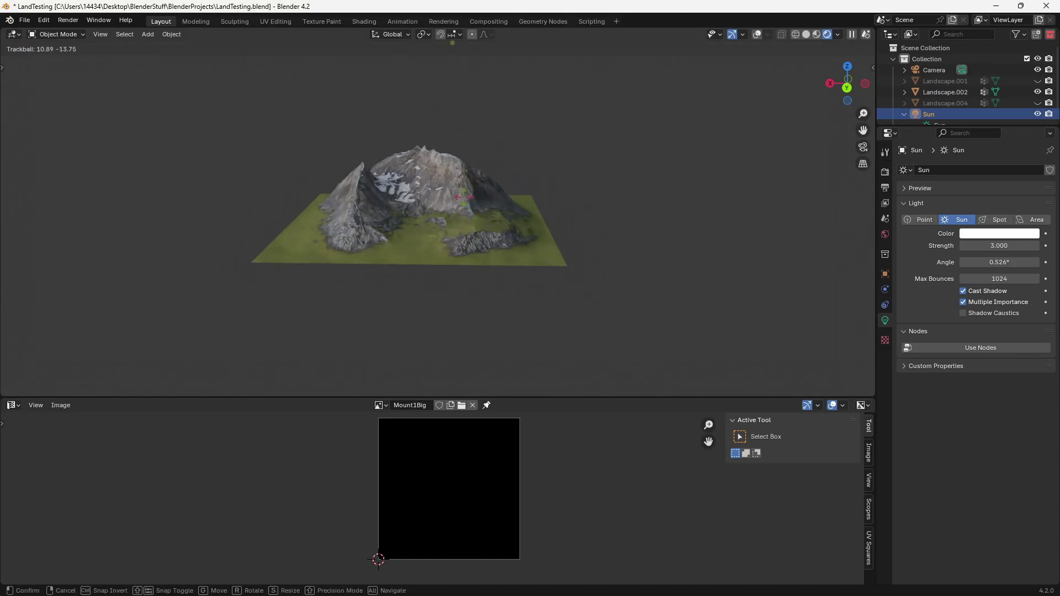
Delete all the default objects from the new scene.
{"action": "left_click", "coordinate": [468, 197]}
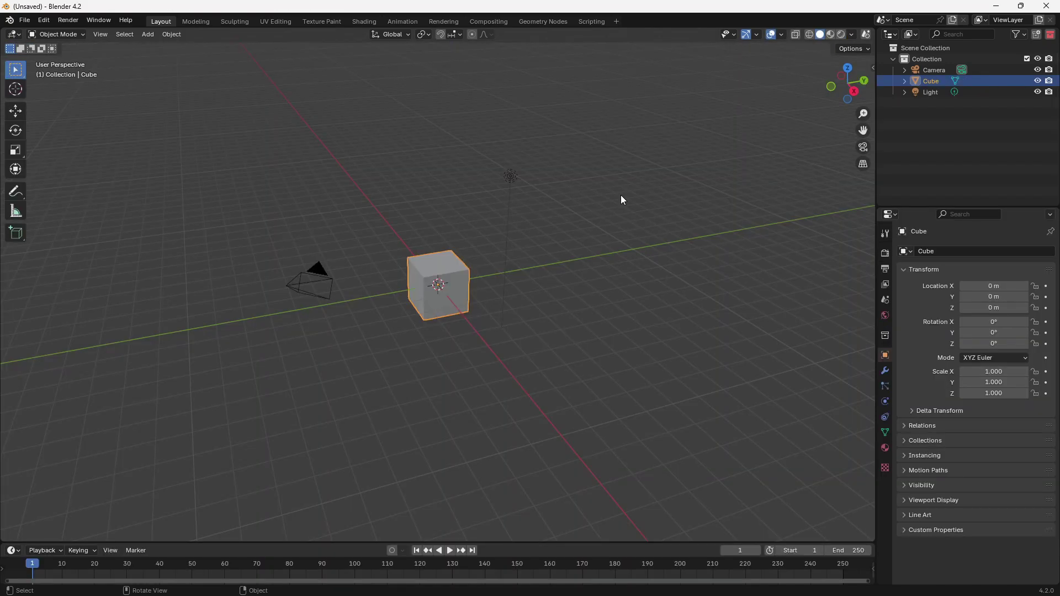
{"action": "key", "text": "a"}
{"action": "key", "text": "x"}
{"action": "left_click", "coordinate": [549, 217]}
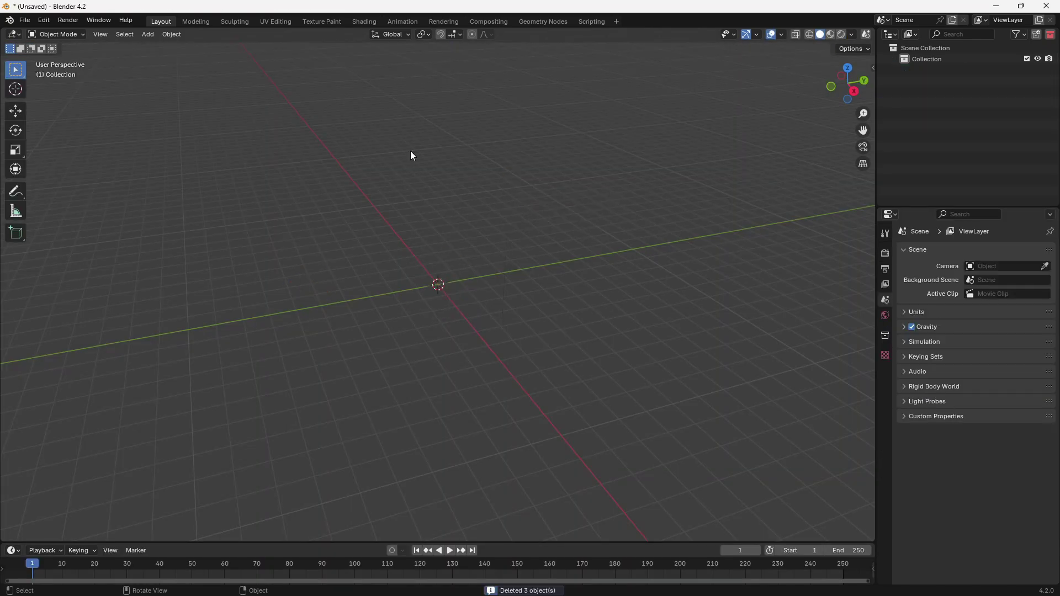
Check in the preferences that the A.N.T.Landscape add-on is installed and enabled, searching the available extensions for "ant".
{"action": "left_click", "coordinate": [44, 20]}
{"action": "left_click", "coordinate": [73, 160]}
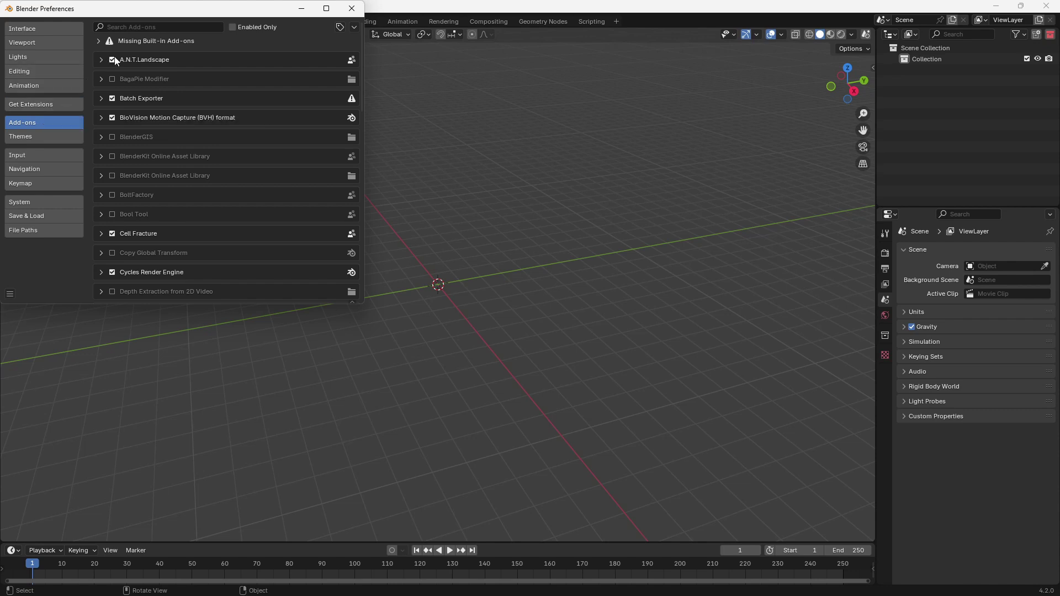
{"action": "left_click", "coordinate": [82, 103]}
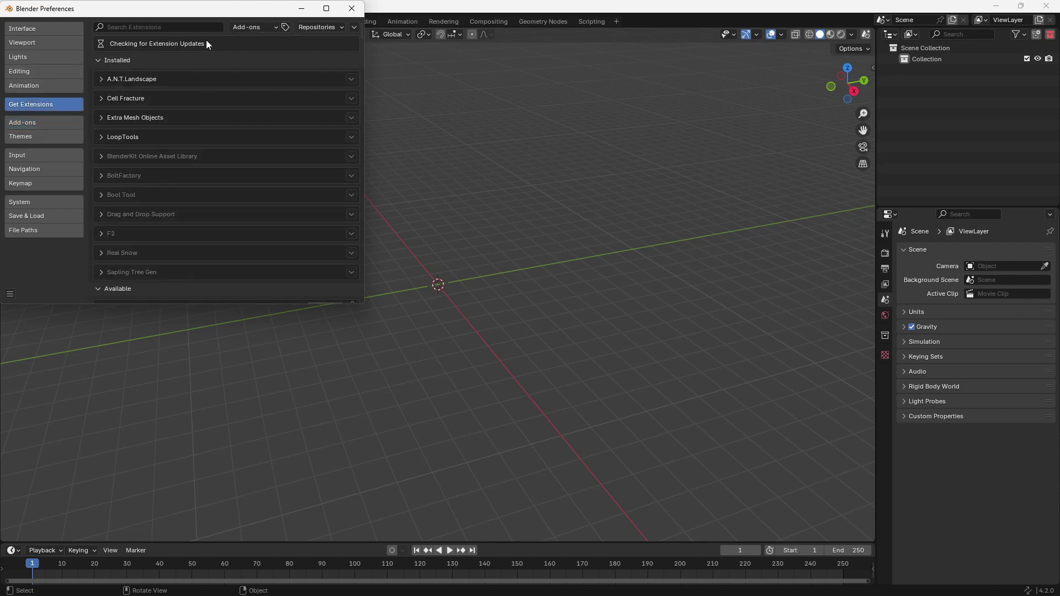
{"action": "type", "text": "ant"}
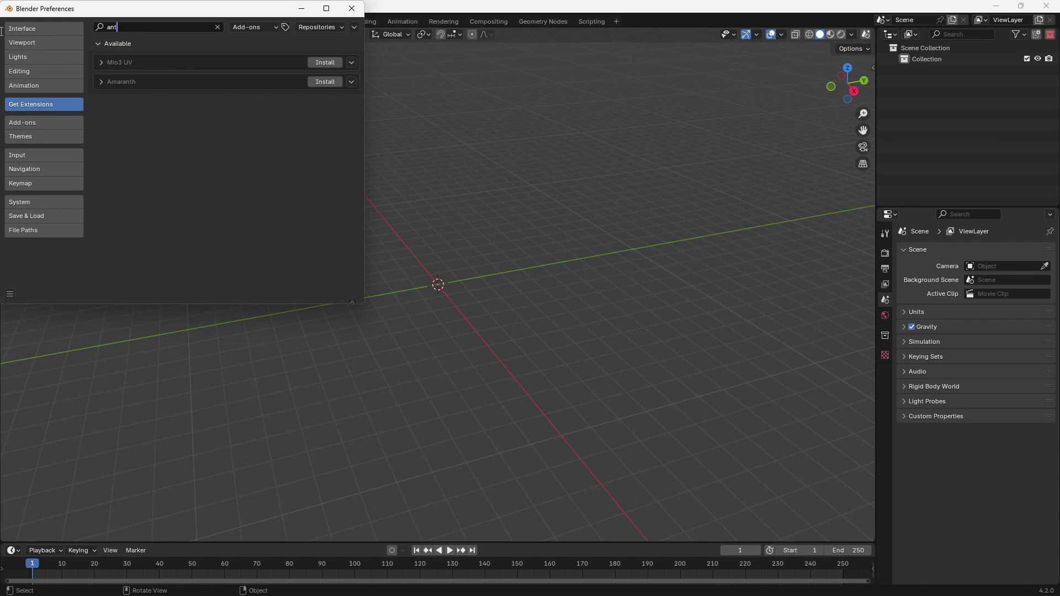
{"action": "key", "text": "Escape"}
{"action": "left_click", "coordinate": [101, 62]}
{"action": "left_click", "coordinate": [100, 62]}
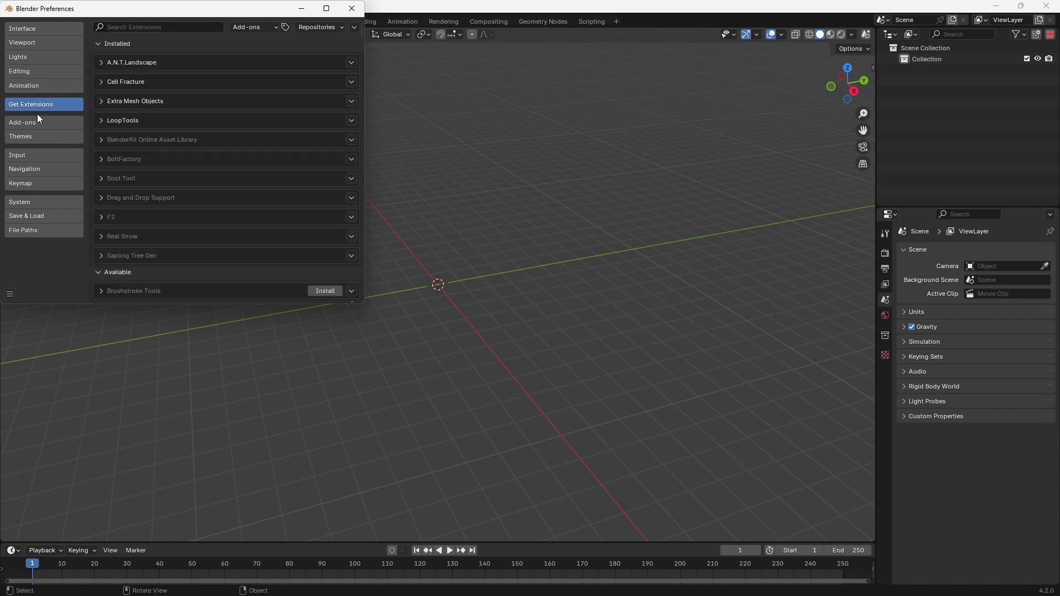
{"action": "left_click", "coordinate": [39, 121]}
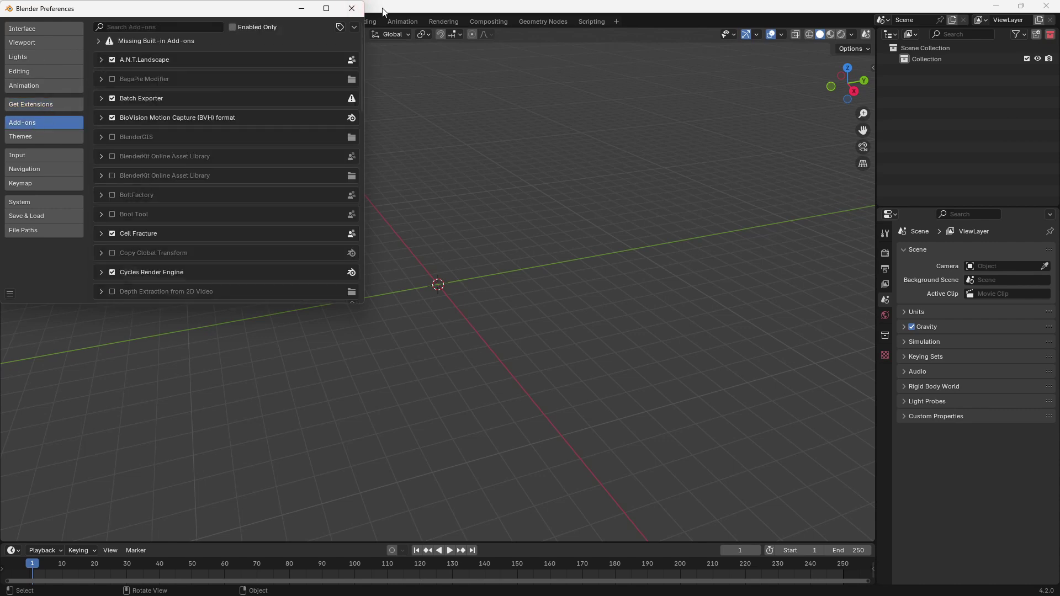
{"action": "left_click", "coordinate": [352, 8]}
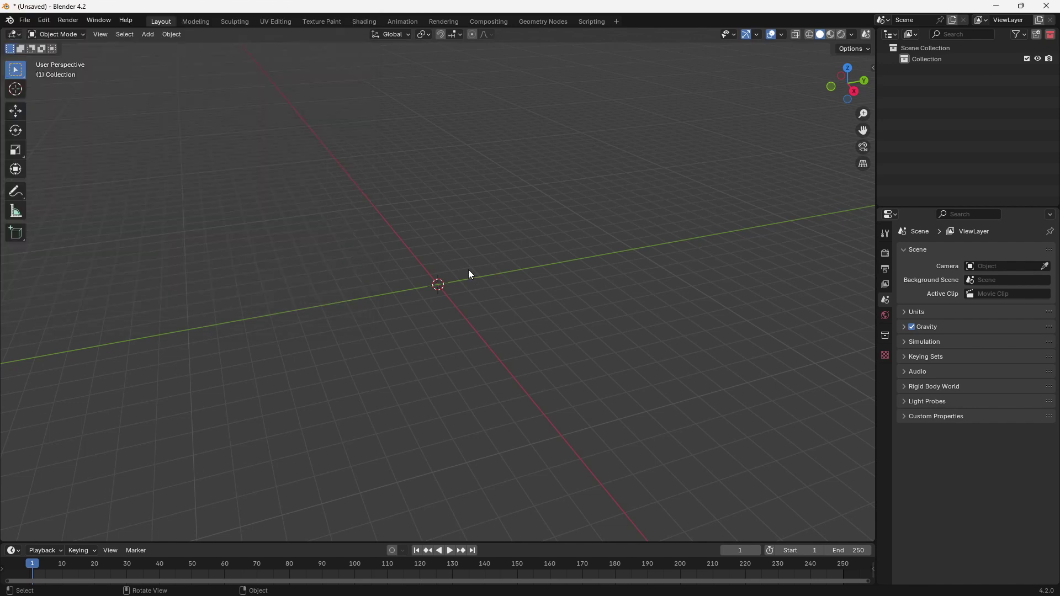
Add a Landscape mesh at the scene origin and expand its Another Noise Tool settings.
{"action": "key", "text": "shift+a"}
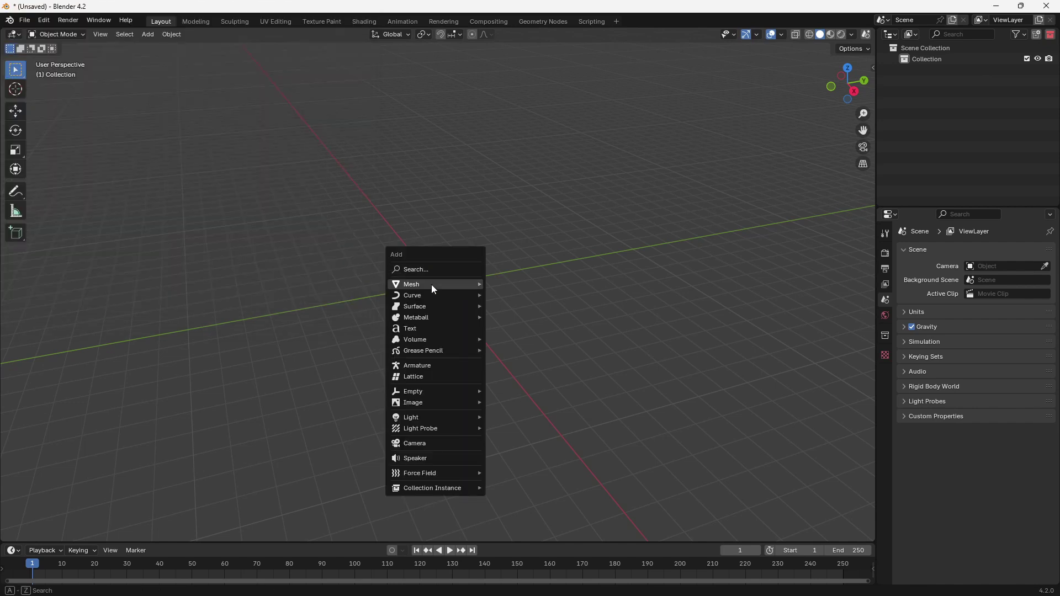
{"action": "mouse_move", "coordinate": [432, 284]}
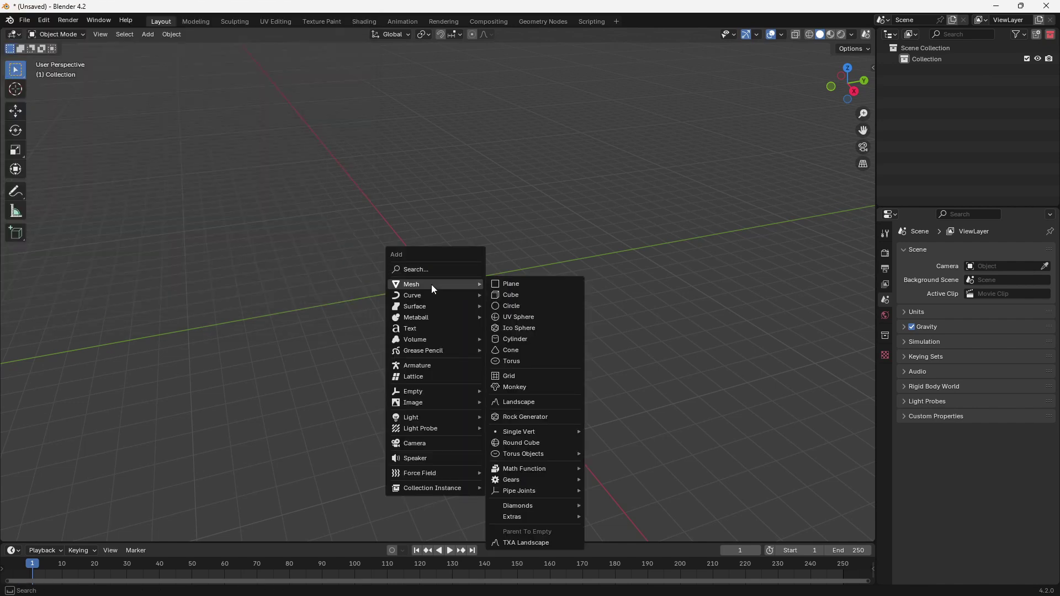
{"action": "left_click", "coordinate": [529, 399]}
{"action": "middle_click_drag", "start_coordinate": [529, 399], "coordinate": [431, 300]}
{"action": "scroll", "coordinate": [422, 260], "scroll_direction": "up", "scroll_amount": 8}
{"action": "scroll", "coordinate": [440, 268], "scroll_direction": "up", "scroll_amount": 3}
{"action": "left_click", "coordinate": [78, 533]}
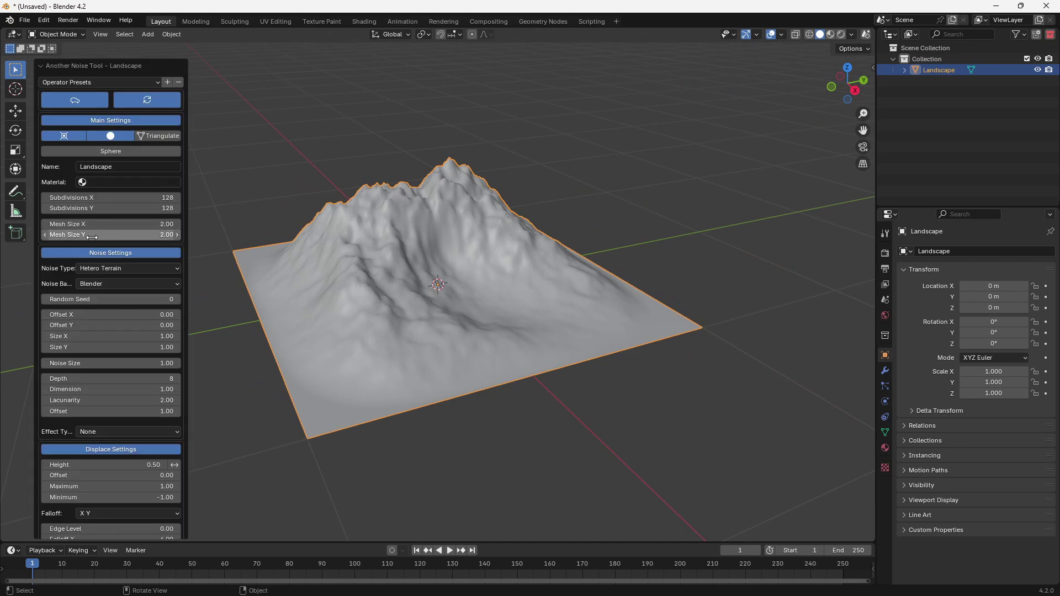
Try the Ridged MFractal and Shattered hTerrain noise types on the landscape.
{"action": "left_click", "coordinate": [78, 83]}
{"action": "left_click", "coordinate": [78, 83]}
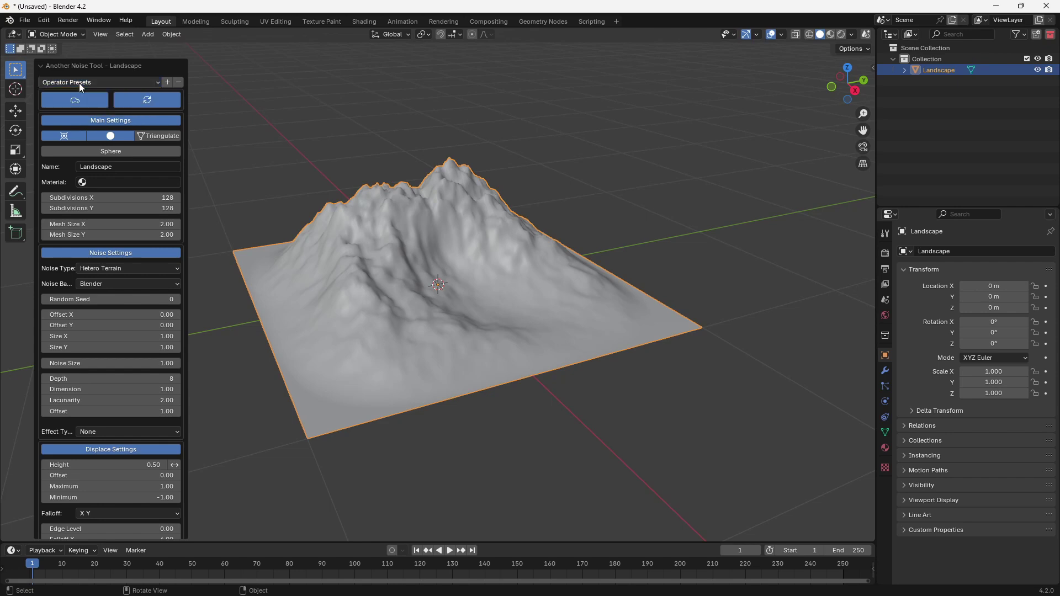
{"action": "left_click", "coordinate": [104, 269]}
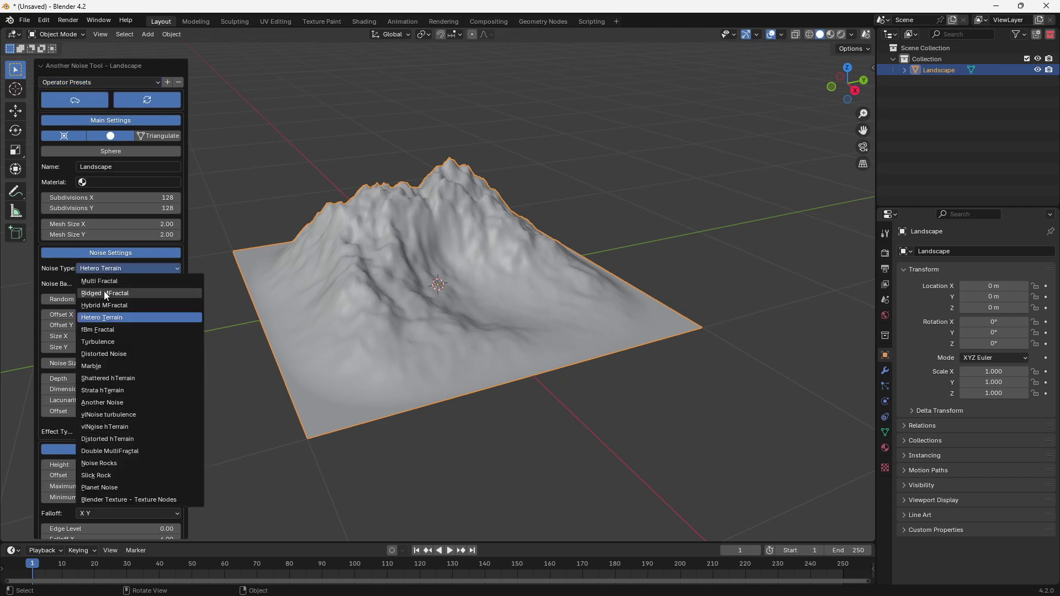
{"action": "left_click", "coordinate": [105, 293]}
{"action": "left_click", "coordinate": [99, 267]}
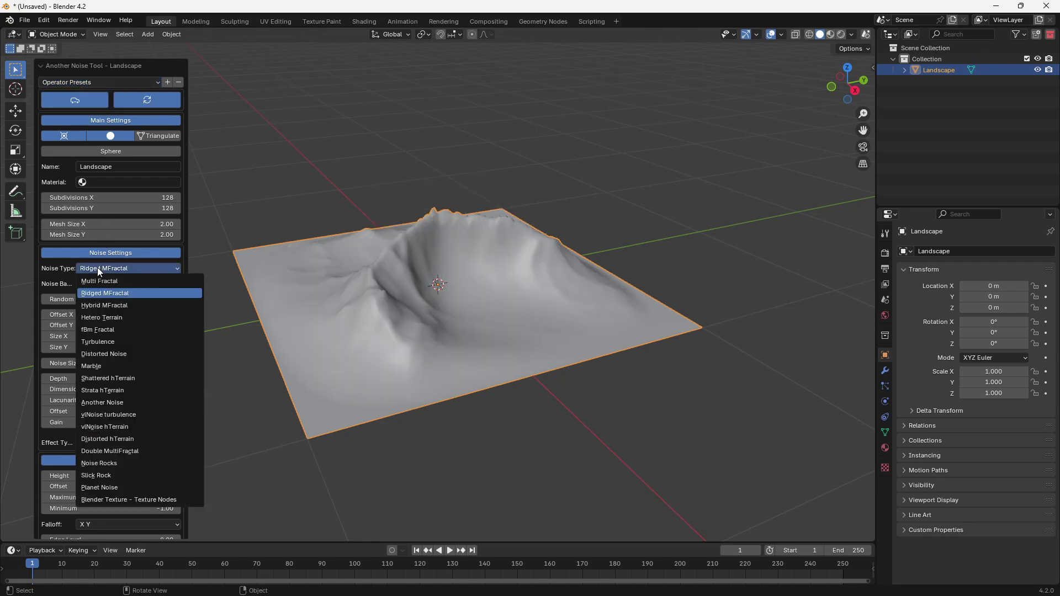
{"action": "left_click", "coordinate": [111, 378]}
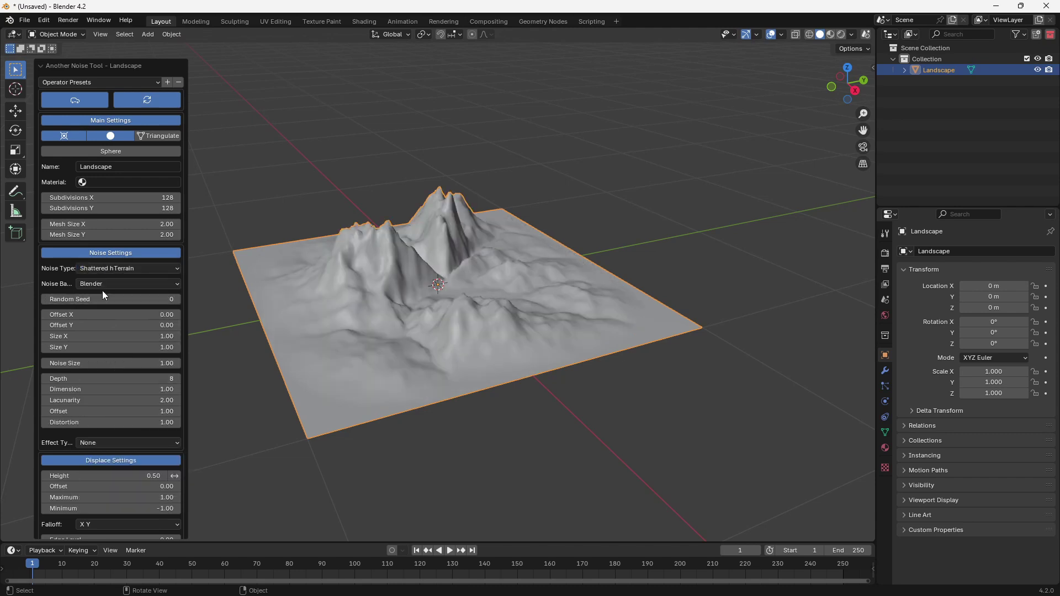
Set Ridged MFractal noise with size 1.18, offset 1.03 and gain 1.96, plus height 0.44, displace offset 0.06, edge level -0.18, falloff 2.74 and 3.10.
{"action": "left_click", "coordinate": [100, 268]}
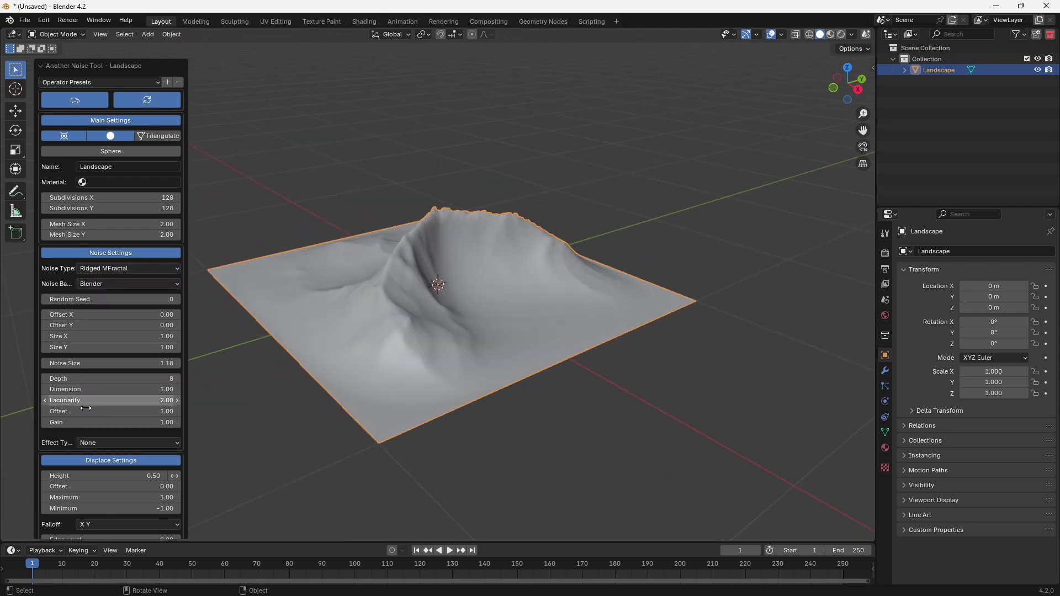
{"action": "mouse_move", "coordinate": [86, 423]}
{"action": "left_mouse_down"}
{"action": "mouse_move", "coordinate": [138, 422]}
{"action": "mouse_move", "coordinate": [90, 423]}
{"action": "mouse_move", "coordinate": [105, 411]}
{"action": "mouse_move", "coordinate": [91, 411]}
{"action": "left_mouse_up"}
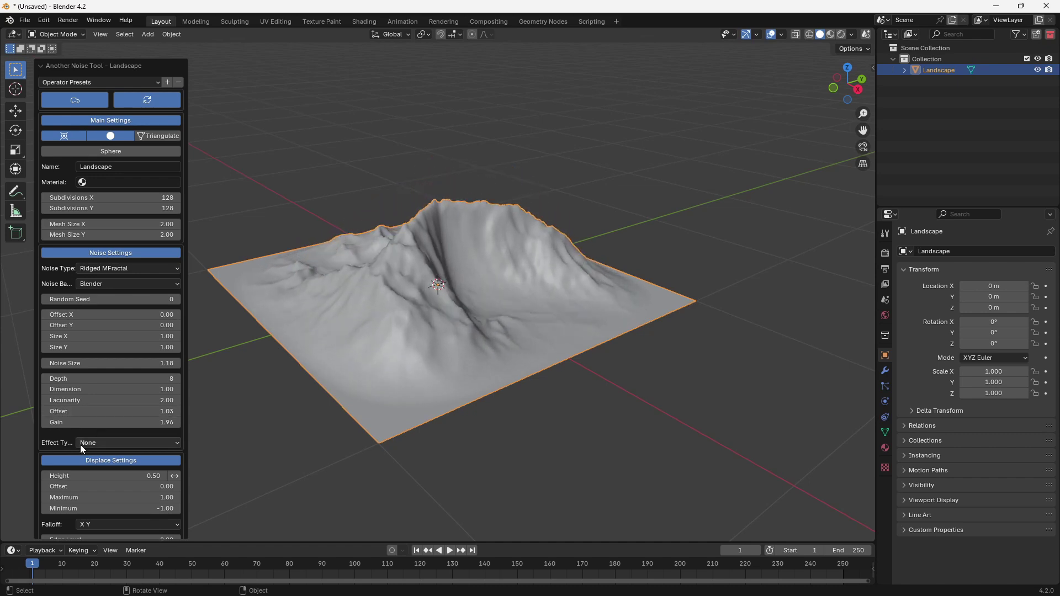
{"action": "left_click_drag", "start_coordinate": [83, 476], "coordinate": [70, 506]}
{"action": "scroll", "coordinate": [86, 490], "scroll_direction": "down", "scroll_amount": 2}
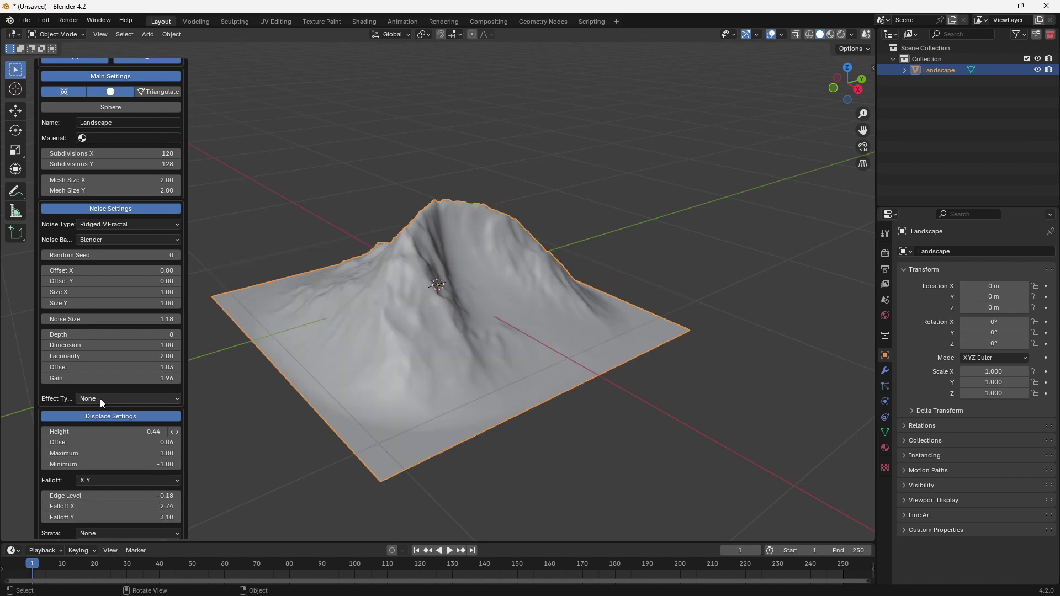
Apply a Wavy effect with mix factor -1.00 and intensity 2.77, and set random seed 220, noise offset -0.90 by 2.13, depth 13 and gain 1.48.
{"action": "left_click", "coordinate": [100, 399]}
{"action": "left_click", "coordinate": [98, 433]}
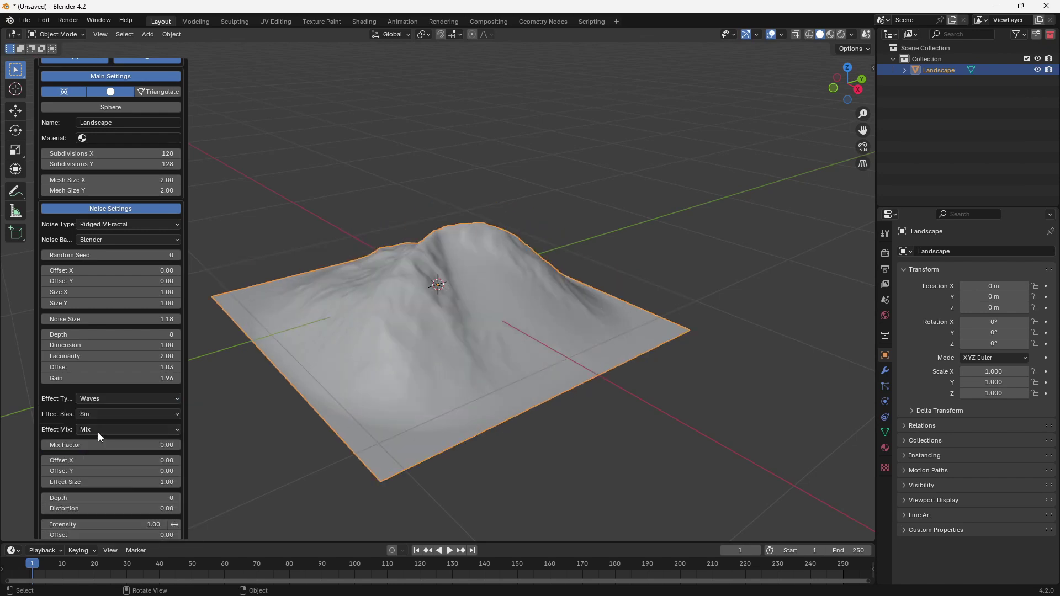
{"action": "left_click_drag", "start_coordinate": [101, 445], "coordinate": [77, 445]}
{"action": "middle_click_drag", "start_coordinate": [238, 426], "coordinate": [414, 372]}
{"action": "left_click_drag", "start_coordinate": [110, 255], "coordinate": [149, 256]}
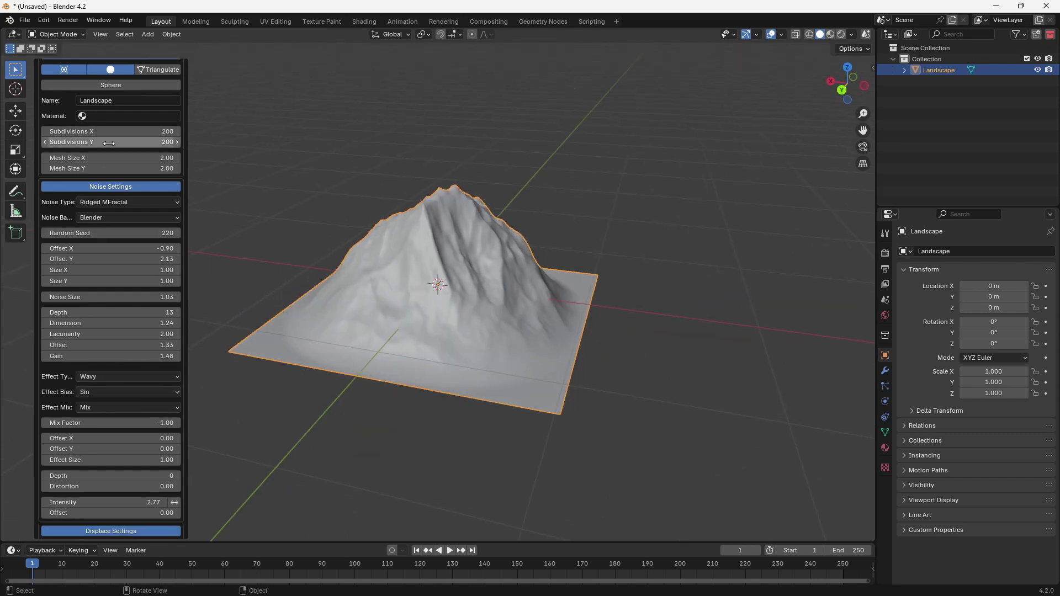
Set the landscape's X and Y subdivisions to 600 and collapse the noise tool settings.
{"action": "mouse_move", "coordinate": [111, 132]}
{"action": "left_mouse_down"}
{"action": "mouse_move", "coordinate": [111, 143]}
{"action": "mouse_move", "coordinate": [115, 132]}
{"action": "left_mouse_up"}
{"action": "type", "text": "600"}
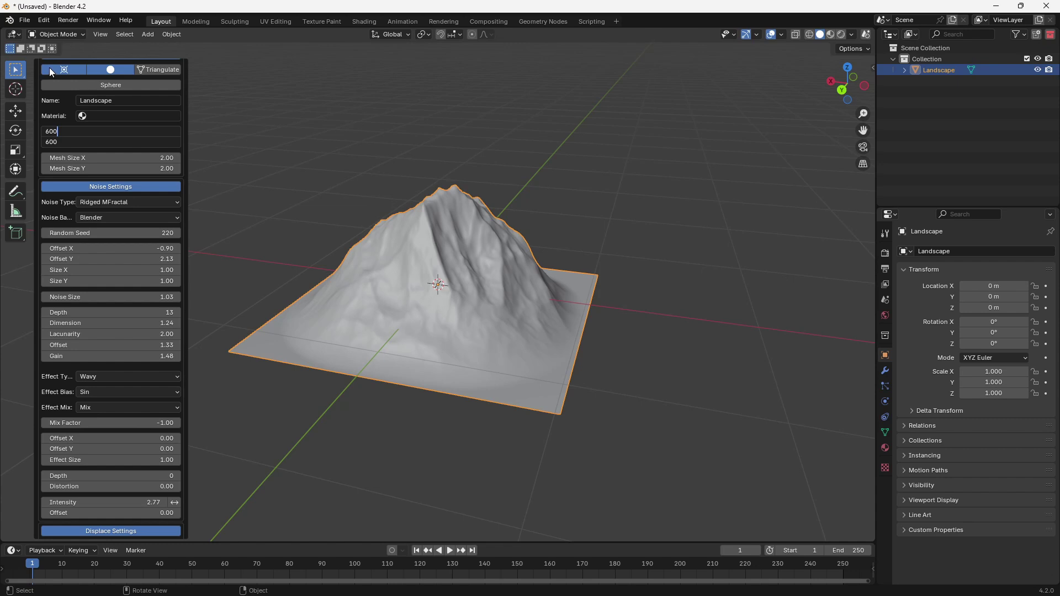
{"action": "key", "text": "Return"}
{"action": "scroll", "coordinate": [50, 73], "scroll_direction": "up", "scroll_amount": 1}
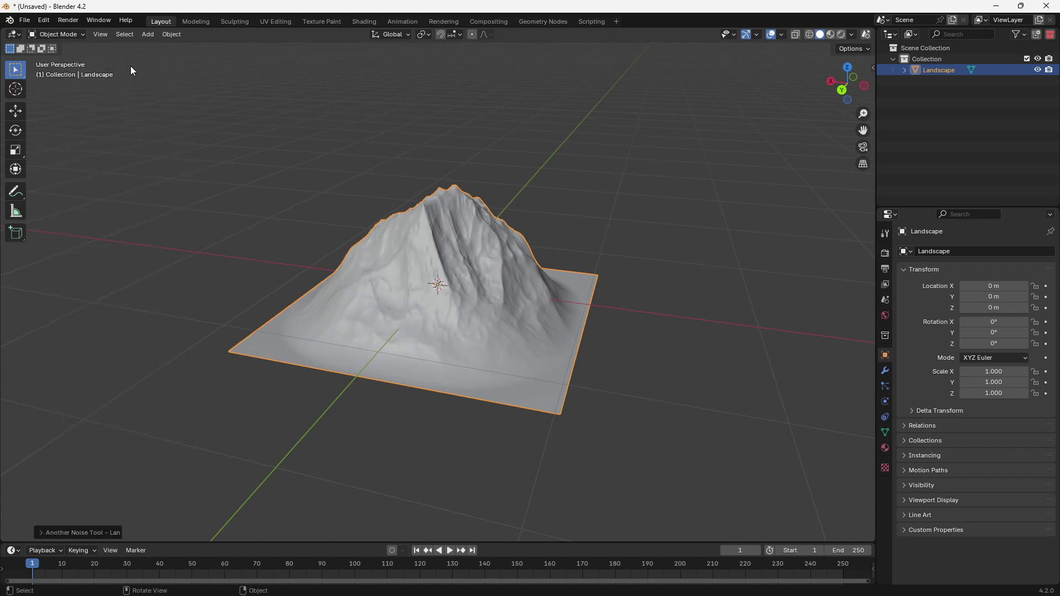
{"action": "left_click", "coordinate": [40, 65]}
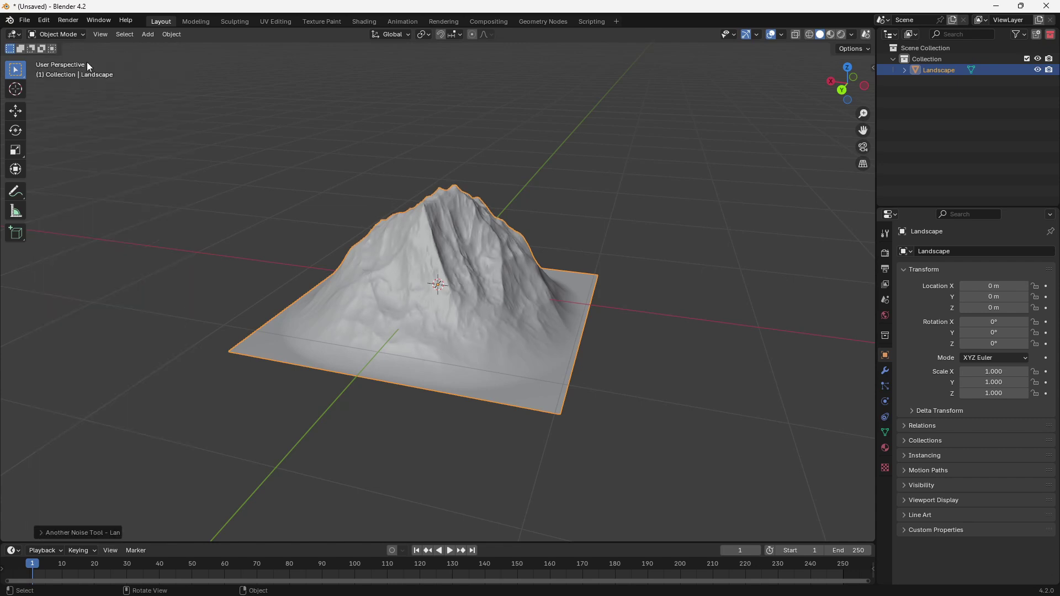
Enable the Statistics overlay in the 3D viewport.
{"action": "left_click", "coordinate": [781, 34]}
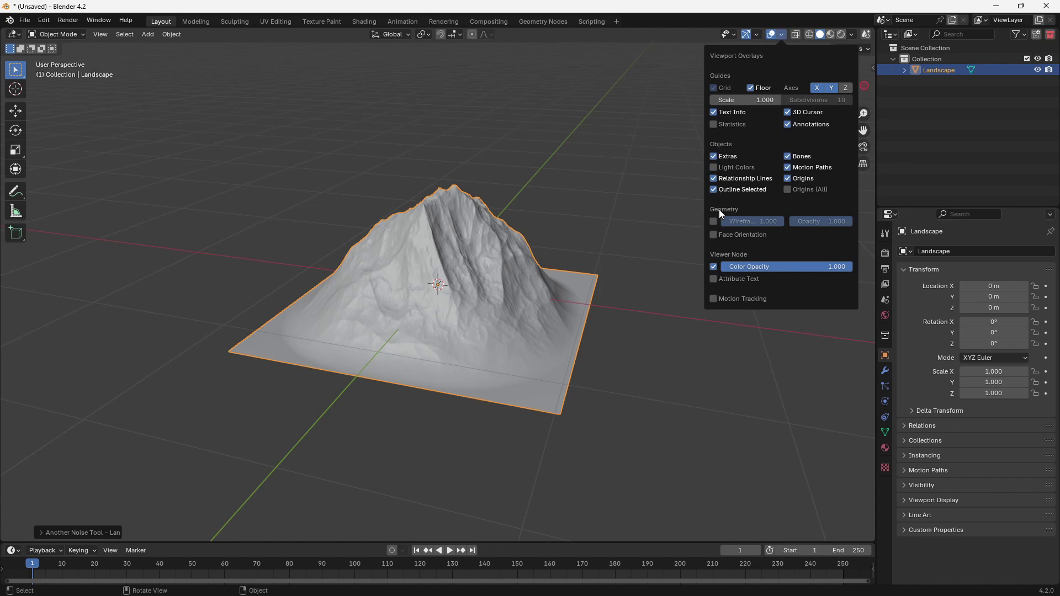
{"action": "left_click", "coordinate": [713, 124]}
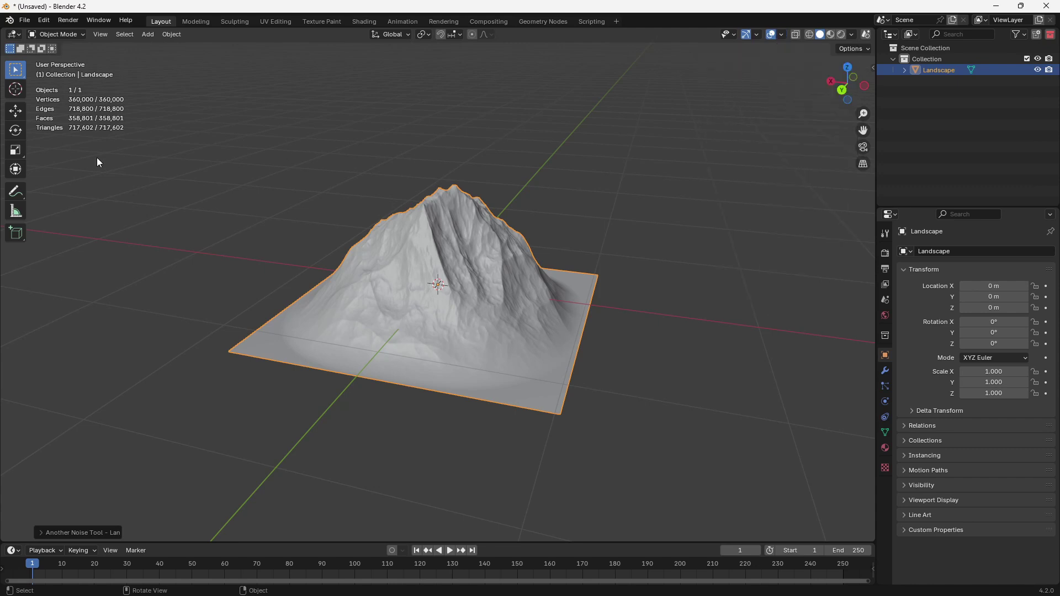
Deselect the landscape and examine the mountain's shape from several sides.
{"action": "middle_click_drag", "start_coordinate": [633, 202], "coordinate": [206, 201]}
{"action": "scroll", "coordinate": [392, 234], "scroll_direction": "up", "scroll_amount": 3}
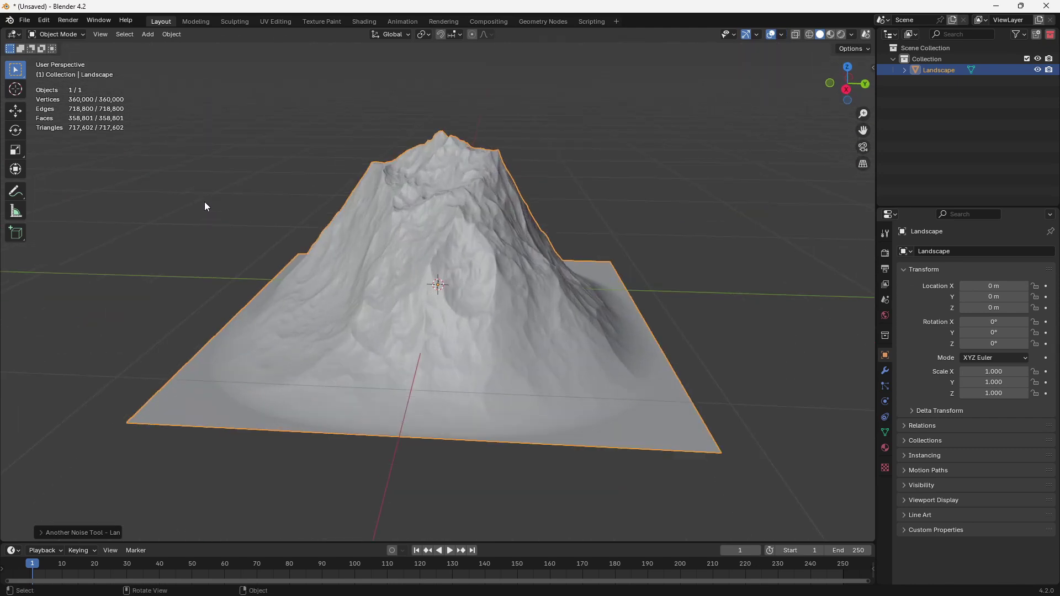
{"action": "left_click", "coordinate": [192, 310]}
{"action": "left_click", "coordinate": [333, 280]}
{"action": "middle_click_drag", "start_coordinate": [635, 283], "coordinate": [527, 282]}
{"action": "scroll", "coordinate": [635, 334], "scroll_direction": "down", "scroll_amount": 3}
{"action": "left_click", "coordinate": [636, 334]}
{"action": "middle_click_drag", "start_coordinate": [636, 335], "coordinate": [501, 313]}
{"action": "left_click", "coordinate": [502, 313]}
{"action": "left_click", "coordinate": [588, 300]}
{"action": "middle_click_drag", "start_coordinate": [588, 300], "coordinate": [514, 292]}
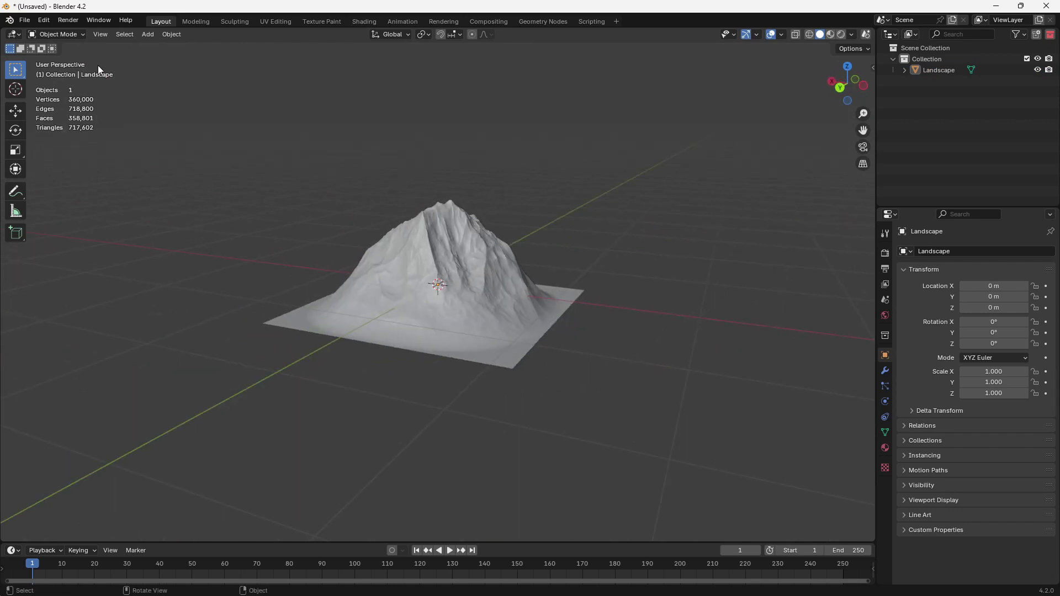
Switch the landscape to Weight Paint mode and apply the ErosionR erosion to it.
{"action": "left_click", "coordinate": [72, 38]}
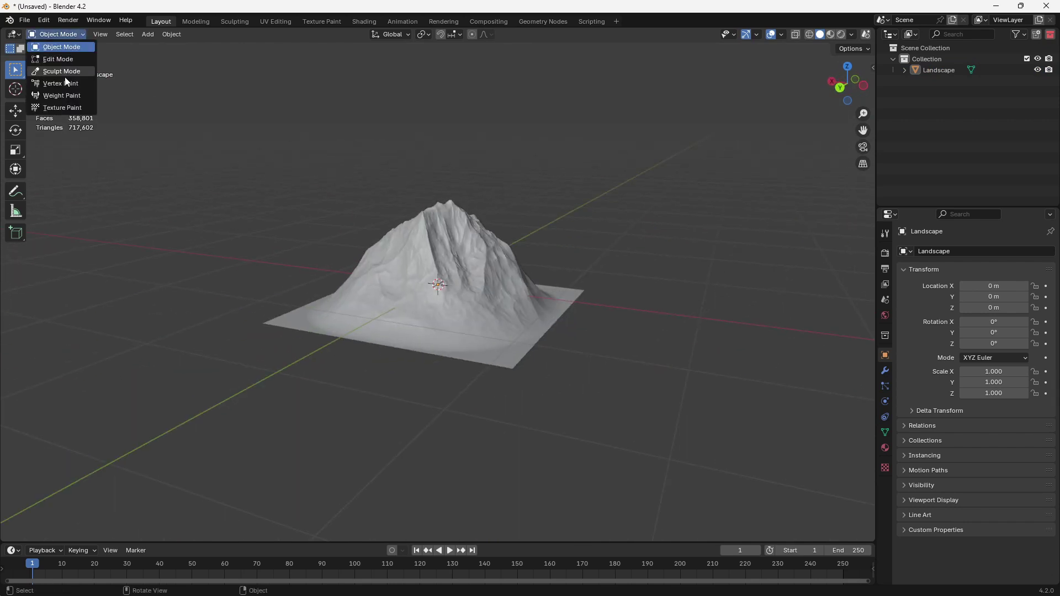
{"action": "left_click", "coordinate": [66, 95]}
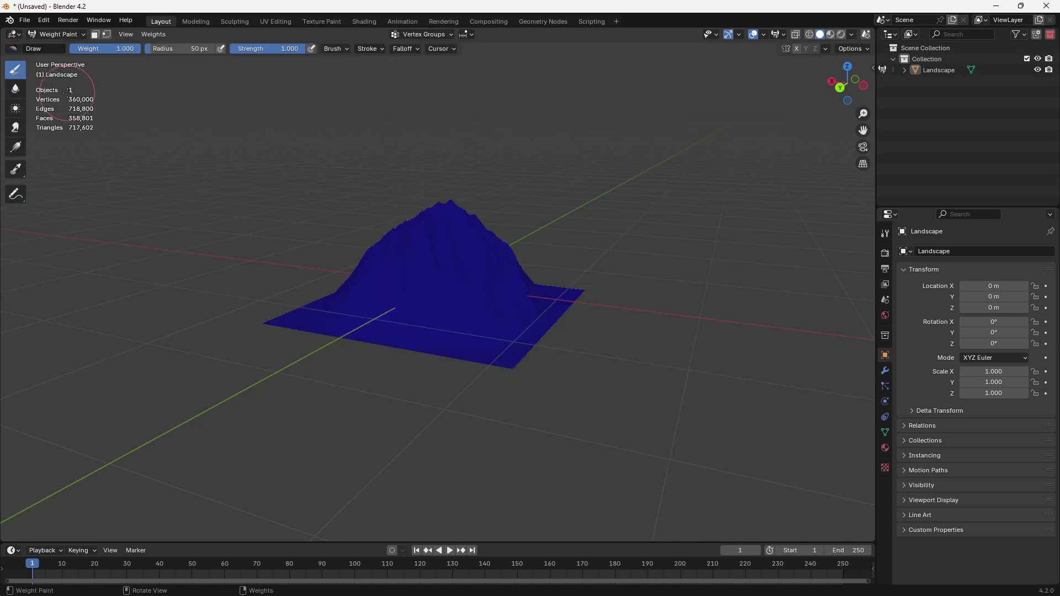
{"action": "left_click", "coordinate": [67, 34]}
{"action": "left_click", "coordinate": [66, 87]}
{"action": "left_click", "coordinate": [54, 35]}
{"action": "left_click", "coordinate": [58, 91]}
{"action": "left_click", "coordinate": [150, 37]}
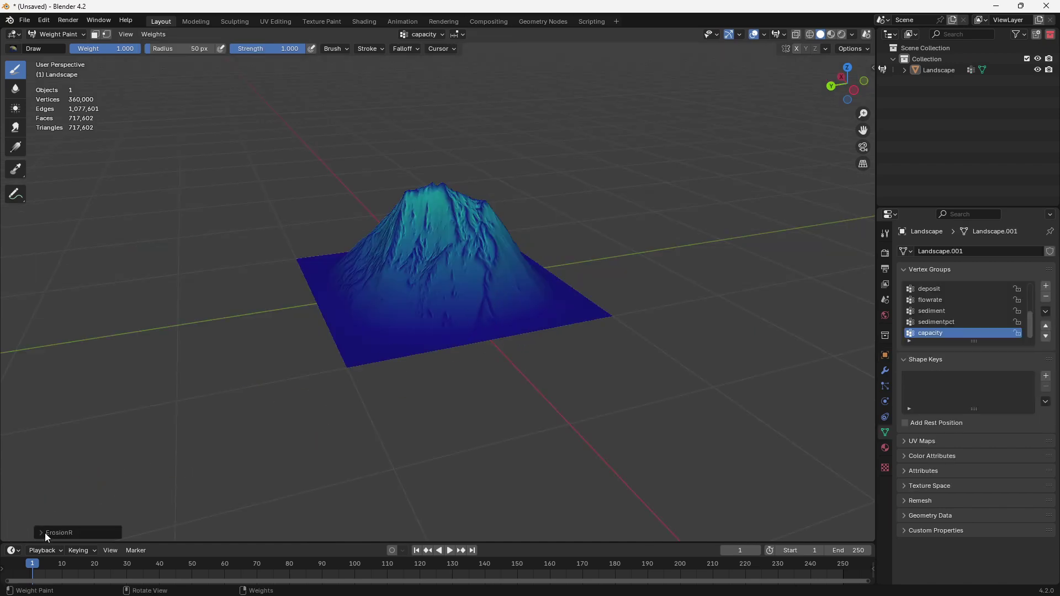
Expand the erosion settings and examine the deposit, flowrate, sediment, sedimentpct and capacity vertex groups on the mountain.
{"action": "left_click", "coordinate": [57, 531]}
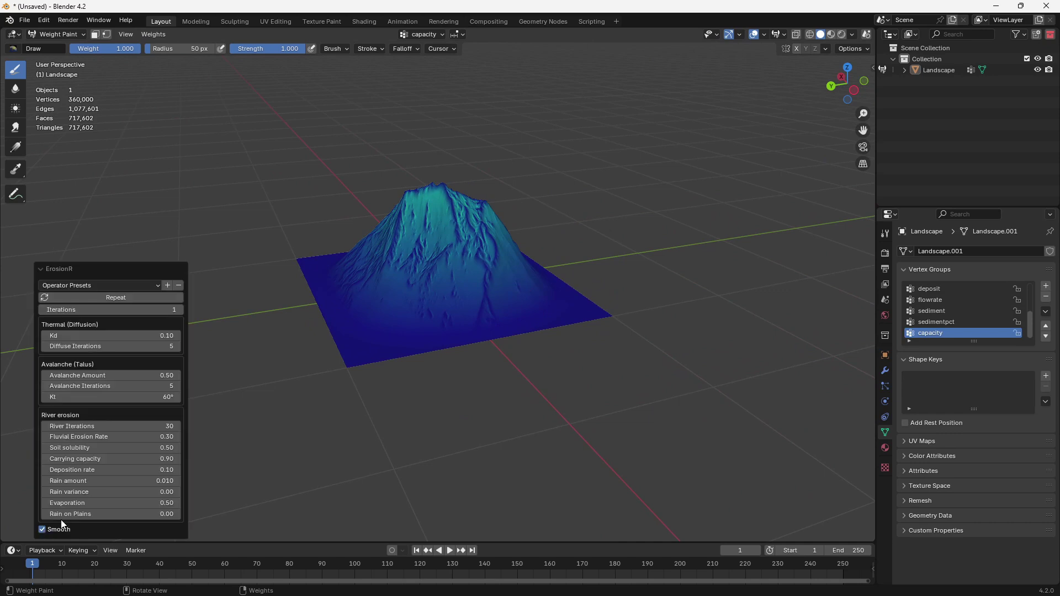
{"action": "middle_click_drag", "start_coordinate": [476, 290], "coordinate": [252, 294]}
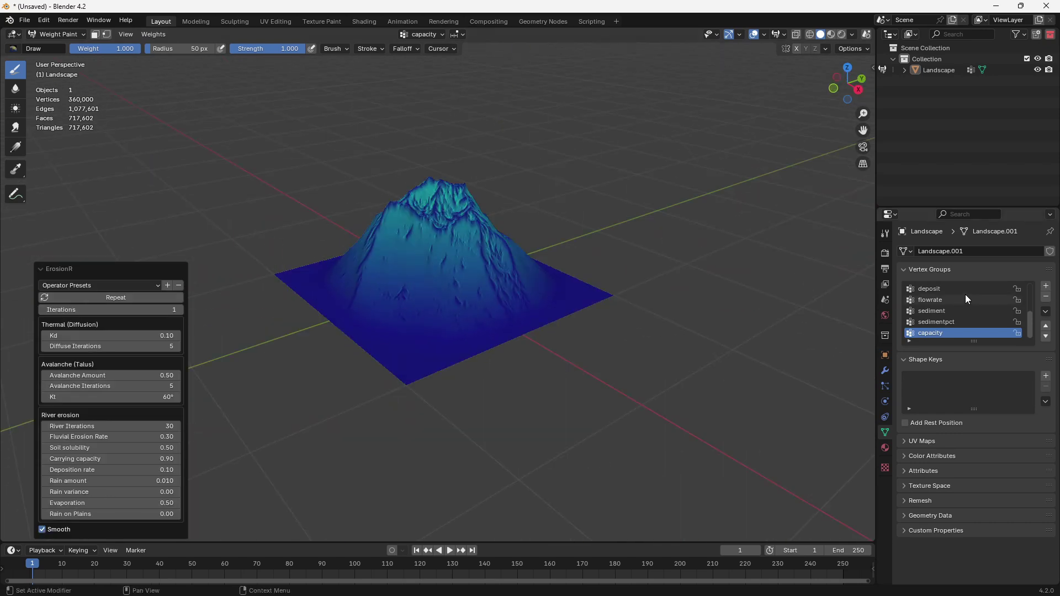
{"action": "left_click", "coordinate": [957, 289]}
{"action": "left_click", "coordinate": [953, 300]}
{"action": "left_click", "coordinate": [944, 312]}
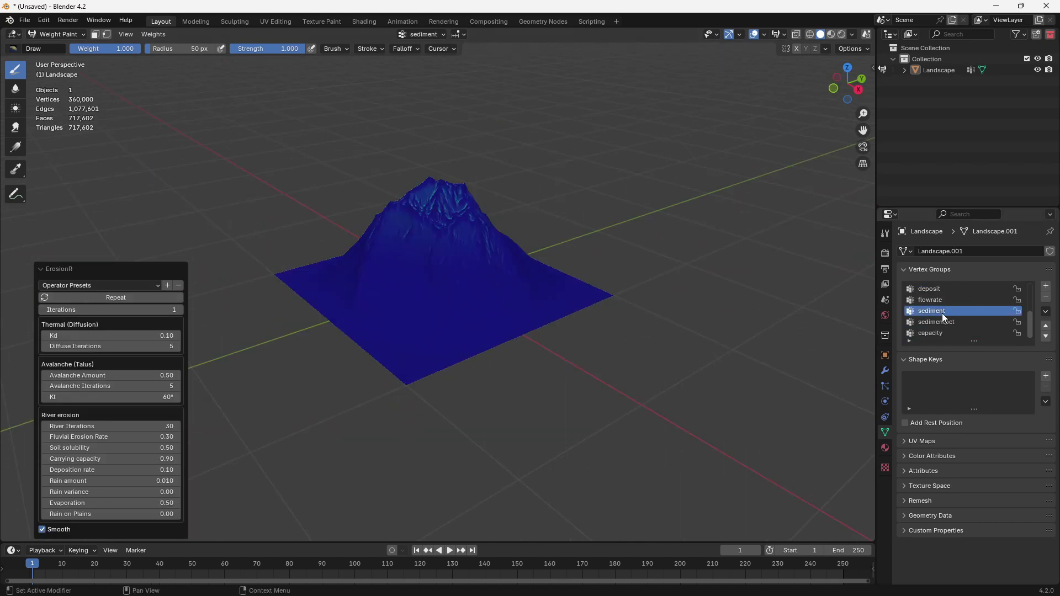
{"action": "left_click", "coordinate": [939, 322]}
{"action": "left_click", "coordinate": [940, 333]}
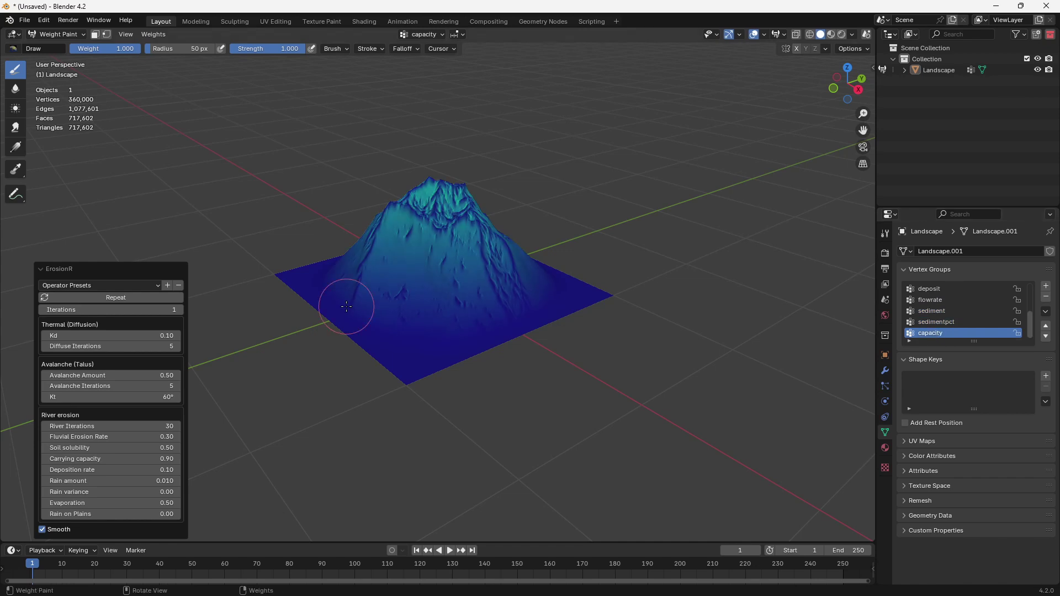
Set the ErosionR iterations to 2 and check the eroded mountain from another side.
{"action": "left_click", "coordinate": [105, 310]}
{"action": "type", "text": "2"}
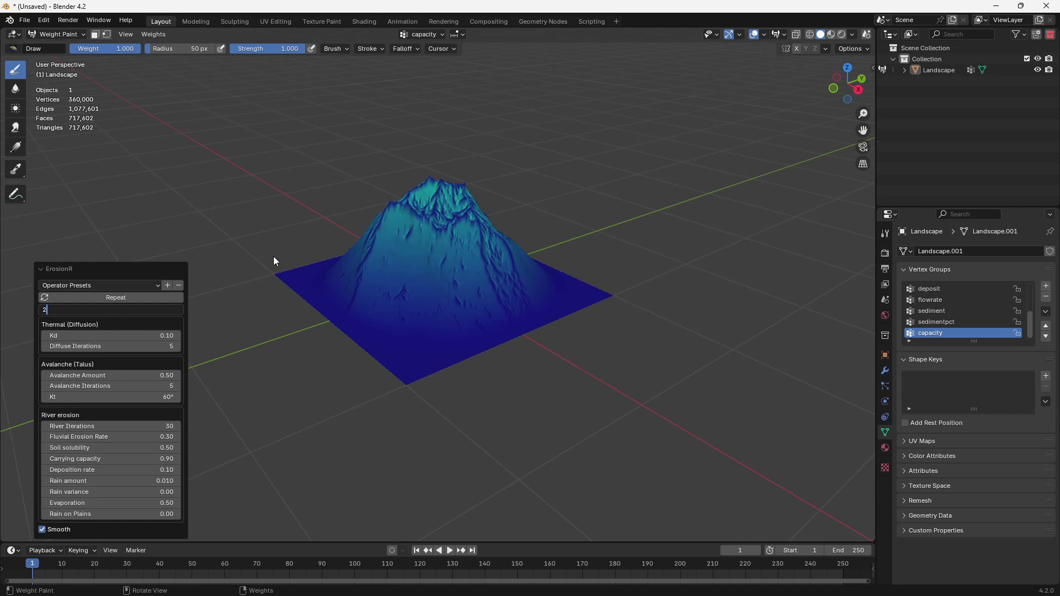
{"action": "middle_click_drag", "start_coordinate": [652, 149], "coordinate": [402, 168]}
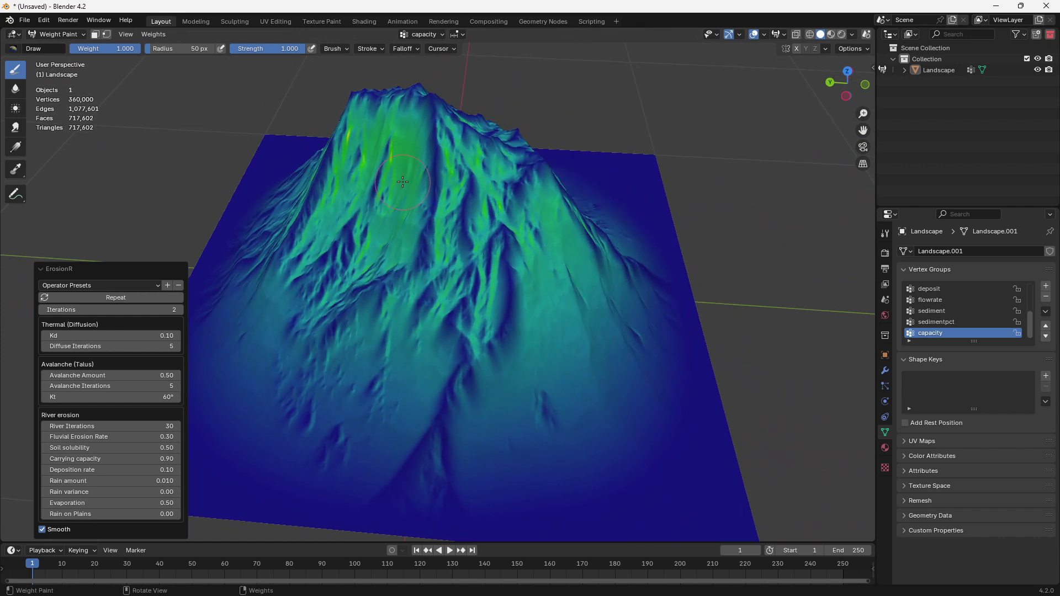
Turn the timeline area into an enlarged Shader Editor and set the render engine to Cycles.
{"action": "left_click", "coordinate": [11, 550]}
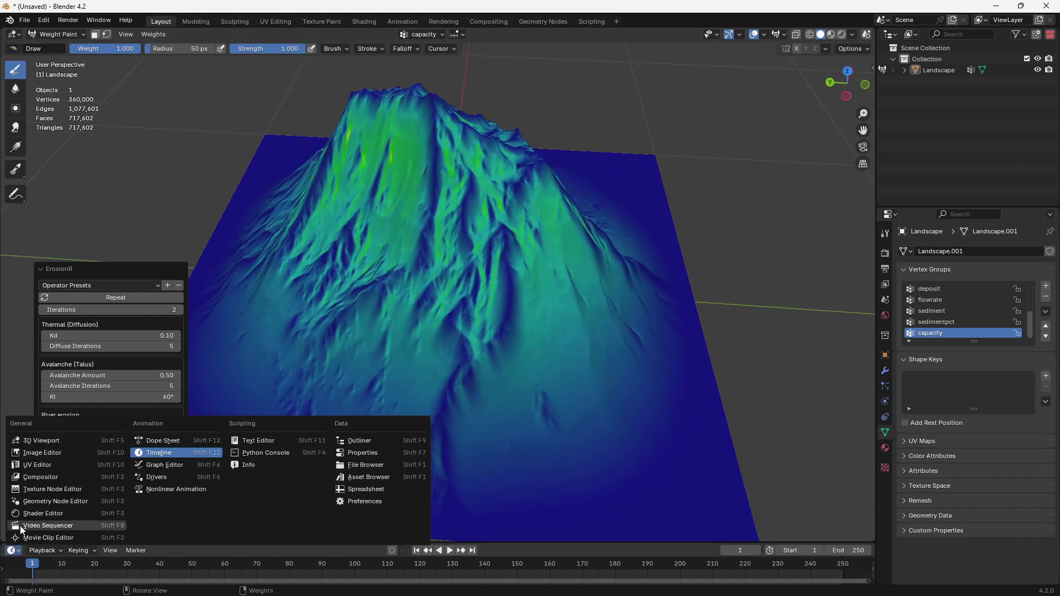
{"action": "left_click", "coordinate": [50, 514]}
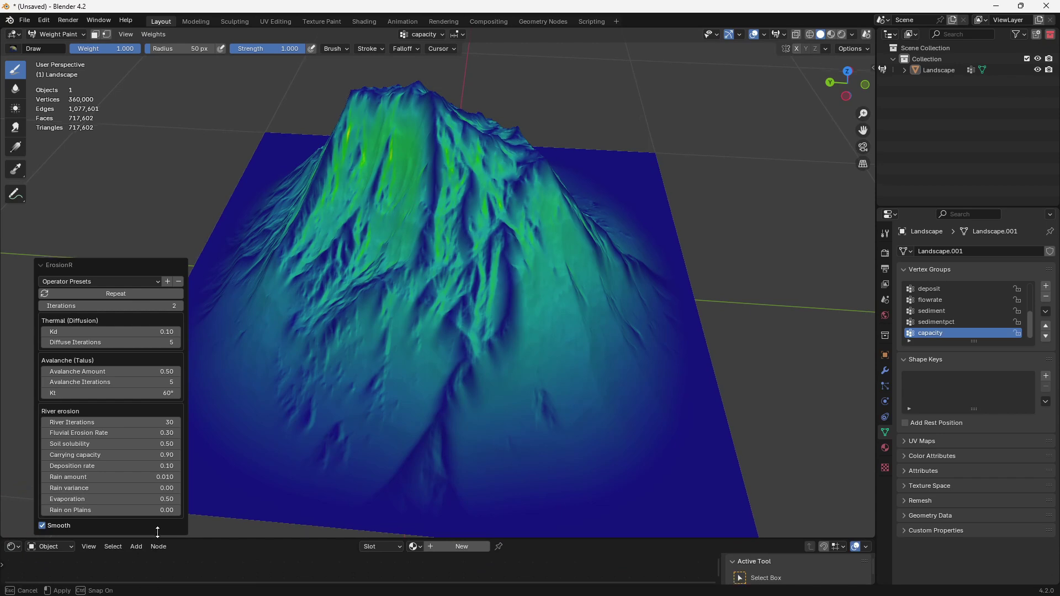
{"action": "left_click_drag", "start_coordinate": [159, 541], "coordinate": [159, 459]}
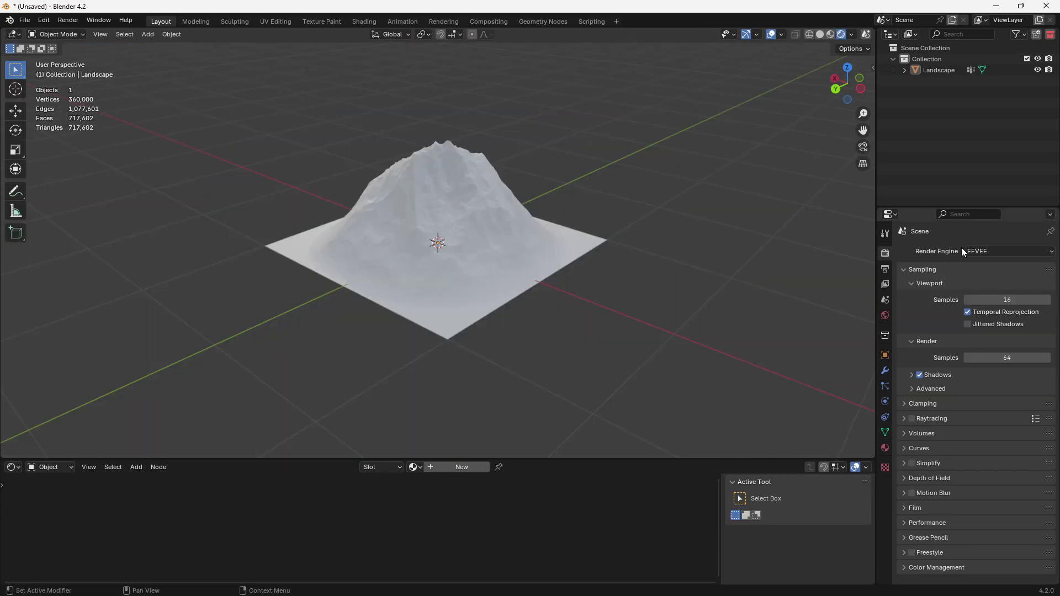
{"action": "left_click", "coordinate": [964, 249]}
{"action": "left_click", "coordinate": [975, 289]}
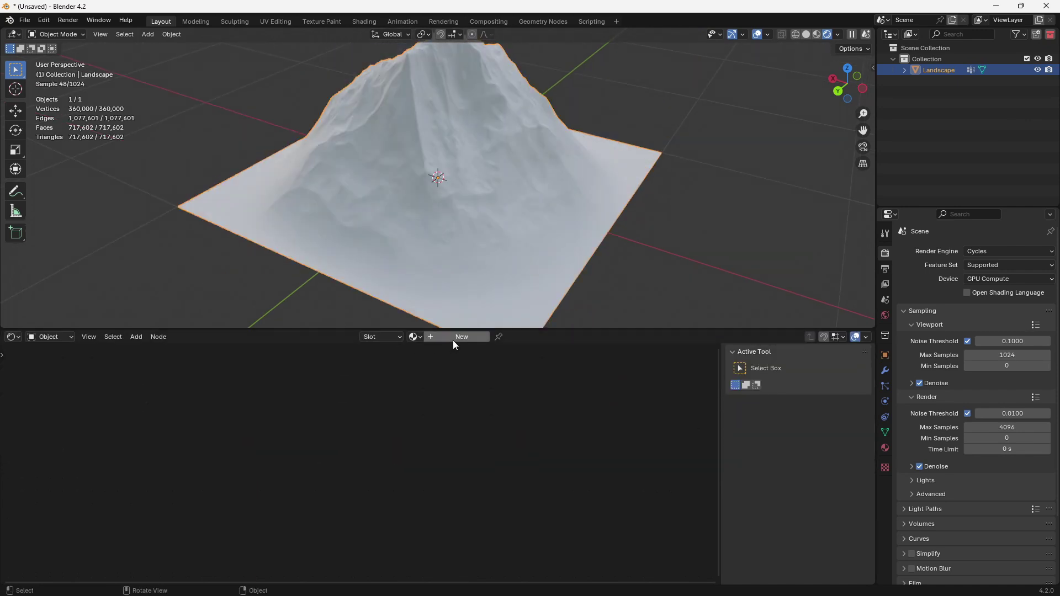
Create a new material for the landscape and add an Attribute node to it.
{"action": "left_click", "coordinate": [453, 340]}
{"action": "key", "text": "shift+a"}
{"action": "type", "text": "att"}
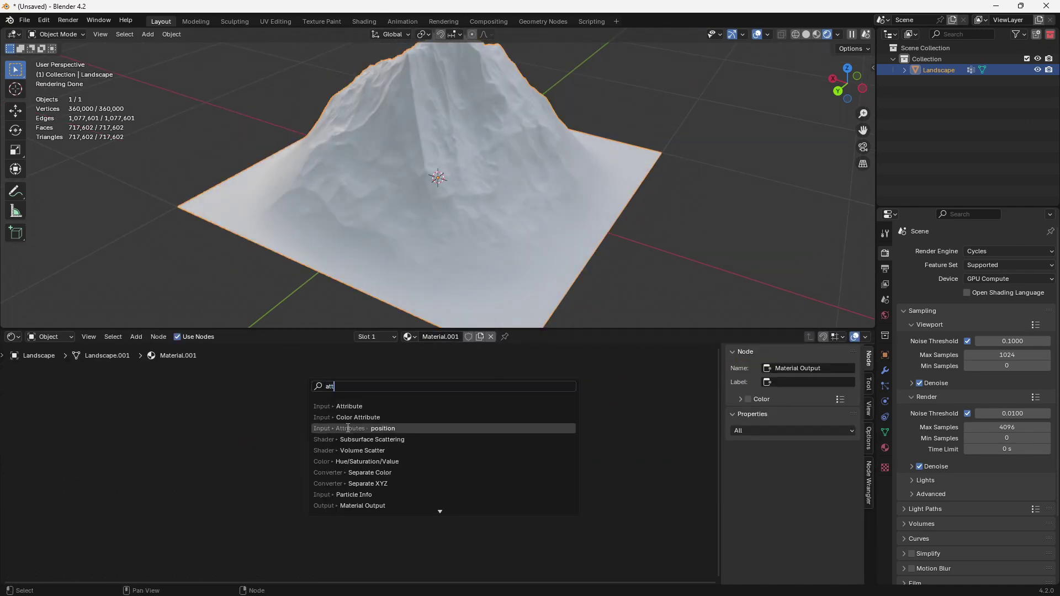
{"action": "left_click", "coordinate": [349, 407]}
{"action": "left_click", "coordinate": [275, 390]}
Set the Attribute node's name to sediment and connect its Color output to the Principled BSDF Base Color.
{"action": "middle_click_drag", "start_coordinate": [325, 413], "coordinate": [380, 449]}
{"action": "scroll", "coordinate": [351, 430], "scroll_direction": "up", "scroll_amount": 4}
{"action": "scroll", "coordinate": [351, 430], "scroll_direction": "up", "scroll_amount": 1}
{"action": "middle_click_drag", "start_coordinate": [304, 207], "coordinate": [426, 226]}
{"action": "scroll", "coordinate": [335, 203], "scroll_direction": "down", "scroll_amount": 4}
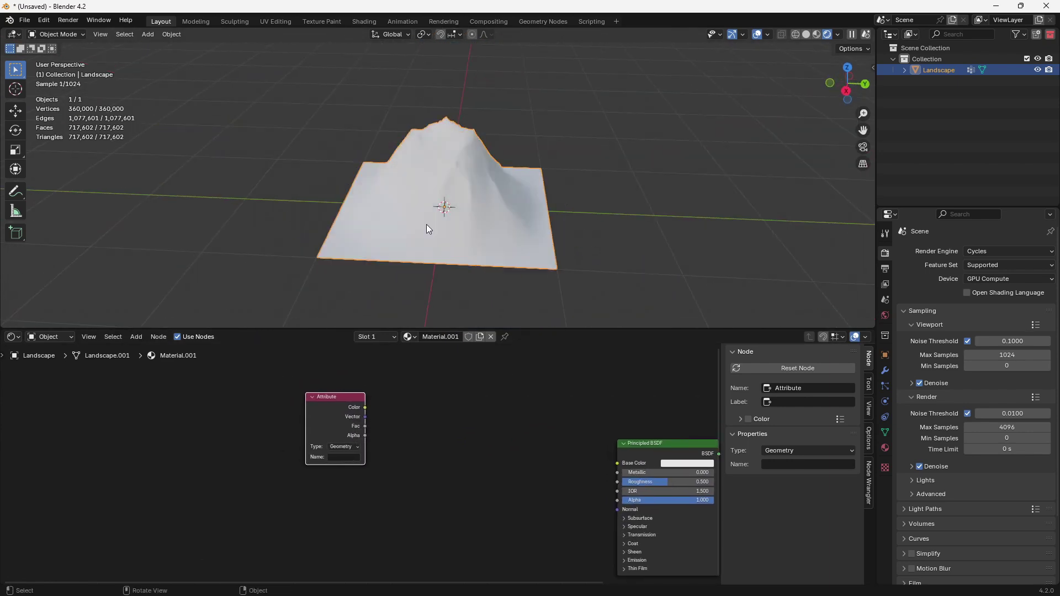
{"action": "scroll", "coordinate": [427, 225], "scroll_direction": "up", "scroll_amount": 3}
{"action": "scroll", "coordinate": [336, 453], "scroll_direction": "up", "scroll_amount": 1}
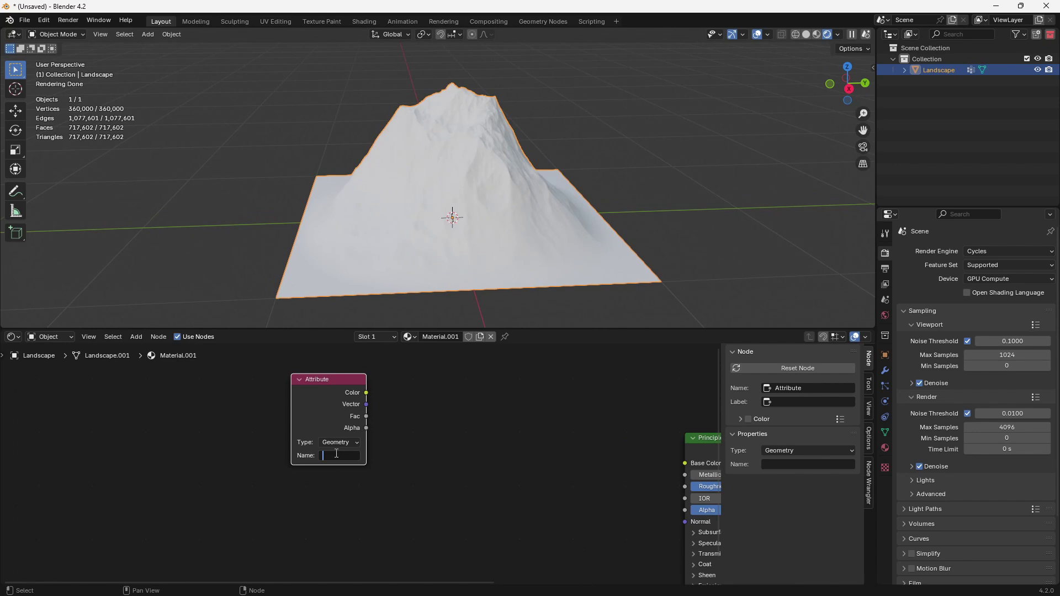
{"action": "type", "text": "ment"}
{"action": "key", "text": "Return"}
{"action": "left_click_drag", "start_coordinate": [366, 392], "coordinate": [685, 463]}
{"action": "middle_click_drag", "start_coordinate": [542, 303], "coordinate": [377, 148]}
{"action": "scroll", "coordinate": [396, 417], "scroll_direction": "down", "scroll_amount": 3}
{"action": "middle_click_drag", "start_coordinate": [282, 419], "coordinate": [311, 418]}
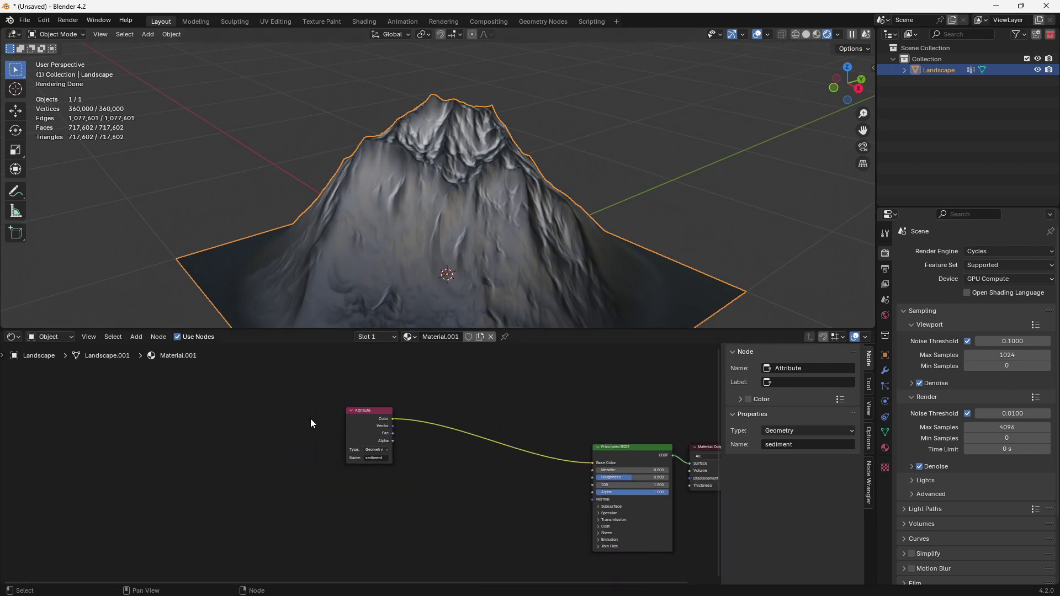
{"action": "middle_click_drag", "start_coordinate": [486, 191], "coordinate": [262, 280]}
Delete the sediment Attribute node from the material.
{"action": "left_click", "coordinate": [362, 417]}
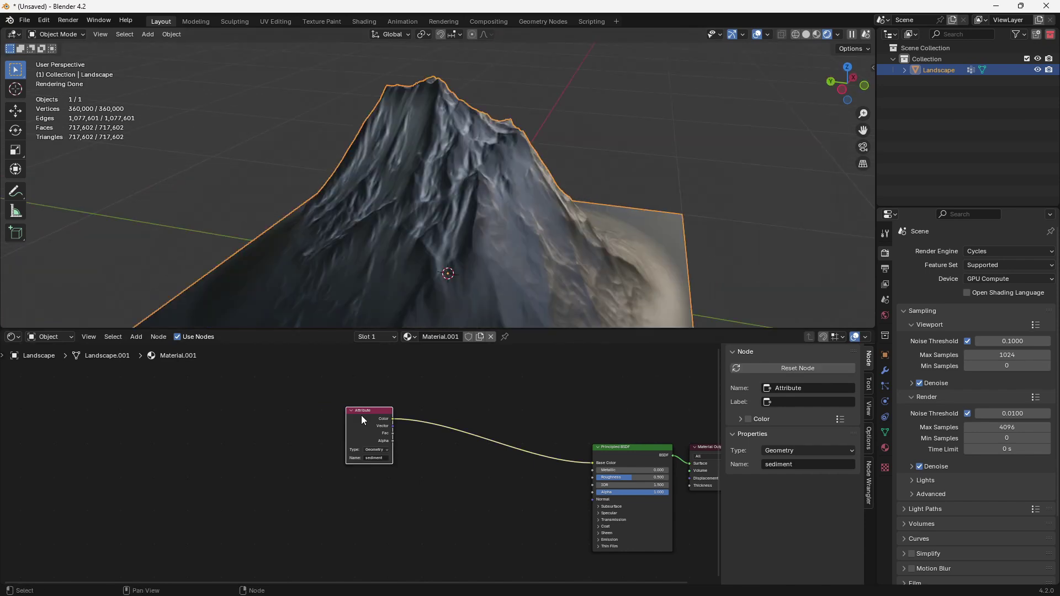
{"action": "middle_click_drag", "start_coordinate": [479, 228], "coordinate": [409, 212]}
{"action": "scroll", "coordinate": [459, 230], "scroll_direction": "down", "scroll_amount": 4}
{"action": "scroll", "coordinate": [320, 229], "scroll_direction": "up", "scroll_amount": 2}
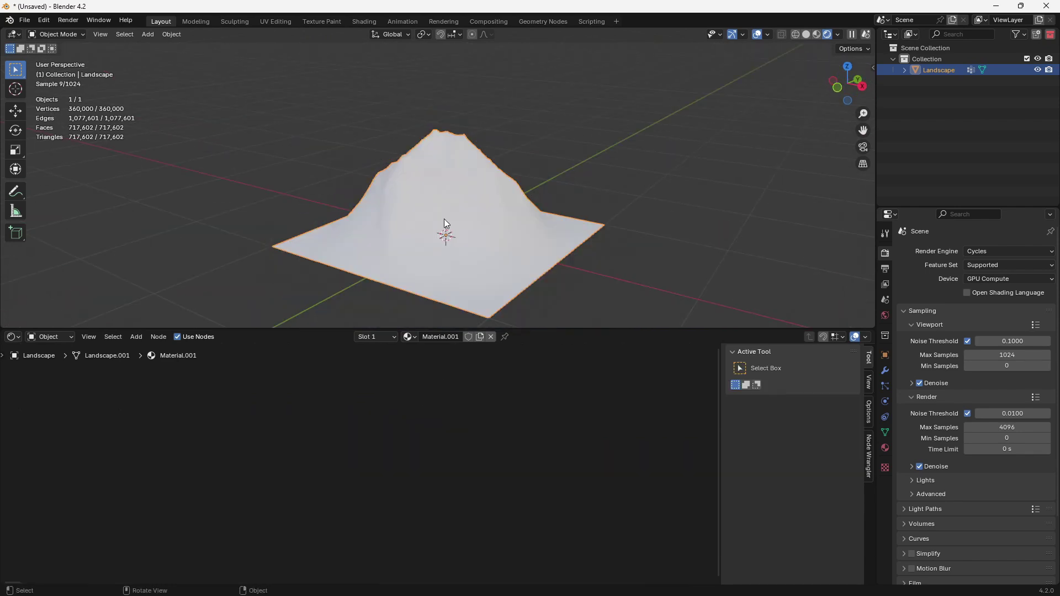
{"action": "left_click", "coordinate": [584, 260]}
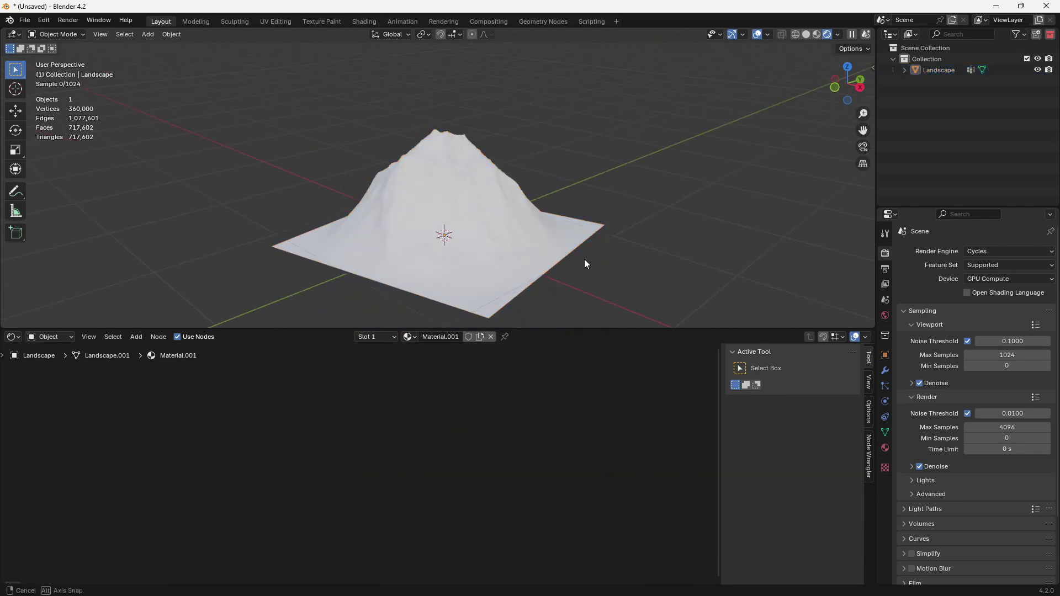
{"action": "middle_click_drag", "start_coordinate": [584, 259], "coordinate": [495, 251]}
{"action": "left_click", "coordinate": [495, 251]}
{"action": "left_click", "coordinate": [559, 289]}
{"action": "left_click", "coordinate": [503, 272]}
{"action": "middle_click_drag", "start_coordinate": [525, 275], "coordinate": [535, 276]}
Add an Image Texture node to the landscape's material.
{"action": "scroll", "coordinate": [468, 411], "scroll_direction": "down", "scroll_amount": 4}
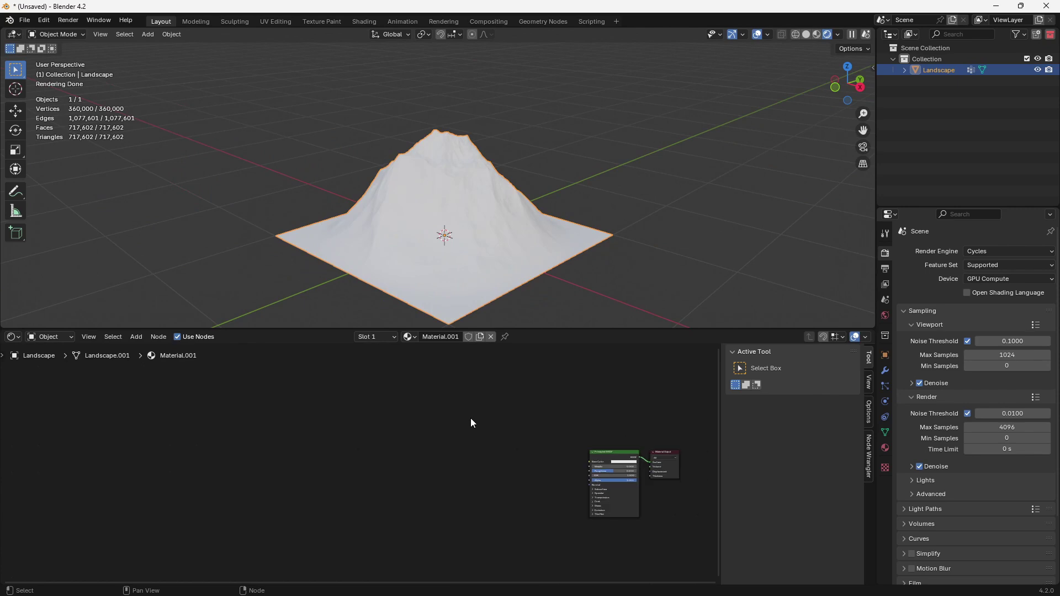
{"action": "scroll", "coordinate": [418, 418], "scroll_direction": "up", "scroll_amount": 1}
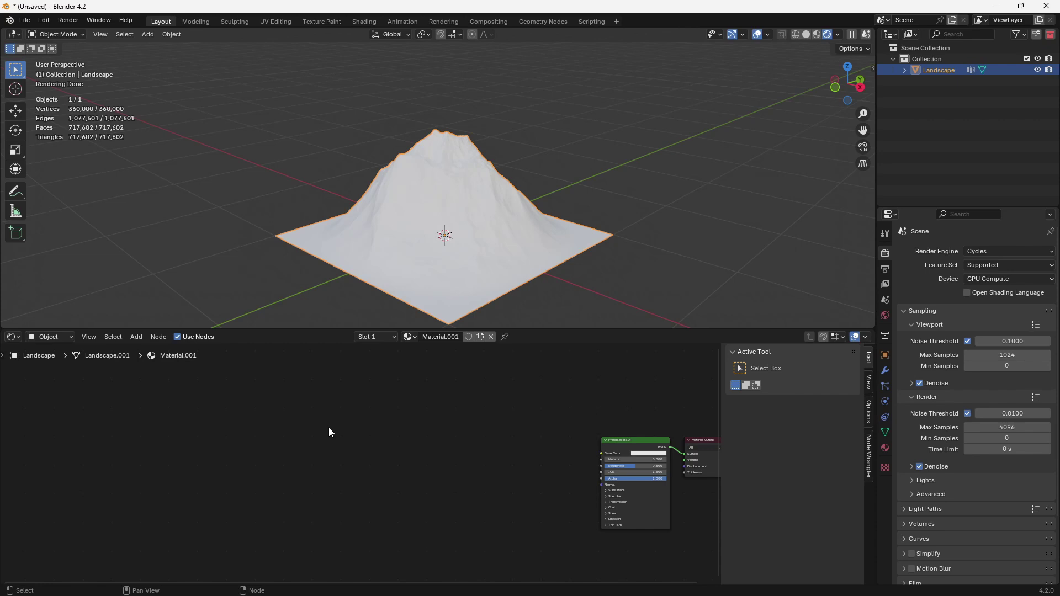
{"action": "key", "text": "shift+a"}
{"action": "left_click", "coordinate": [278, 381]}
{"action": "type", "text": "im"}
{"action": "key", "text": "Return"}
{"action": "left_click", "coordinate": [265, 430]}
{"action": "scroll", "coordinate": [335, 453], "scroll_direction": "up", "scroll_amount": 3}
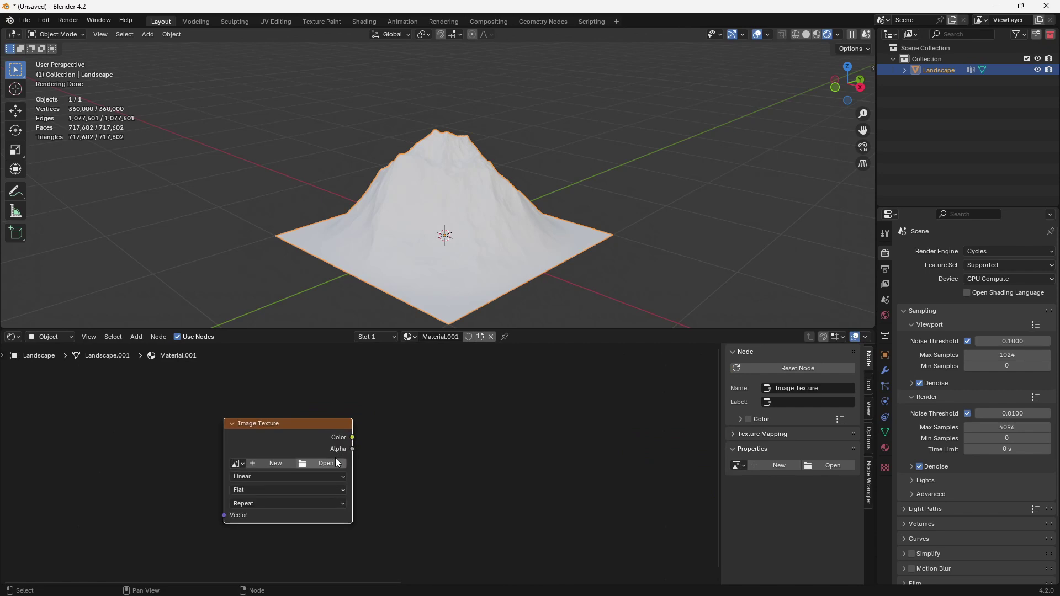
Load Rock032_1K-JPG_Color.jpg into the Image Texture node and move the node slightly up.
{"action": "left_click", "coordinate": [333, 463]}
{"action": "left_click", "coordinate": [506, 207]}
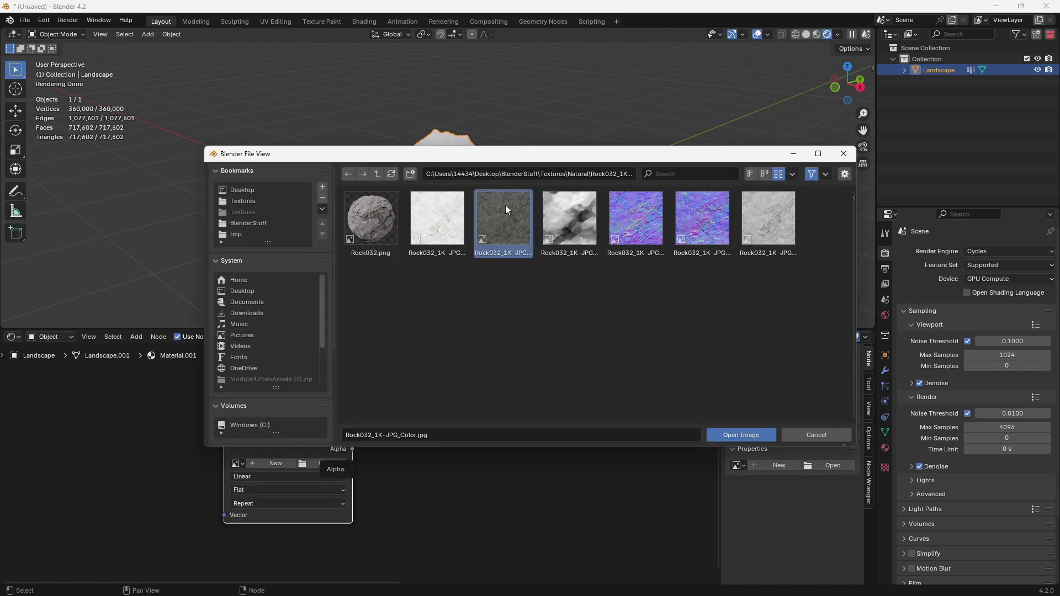
{"action": "double_click", "coordinate": [515, 235]}
{"action": "scroll", "coordinate": [331, 458], "scroll_direction": "down", "scroll_amount": 5}
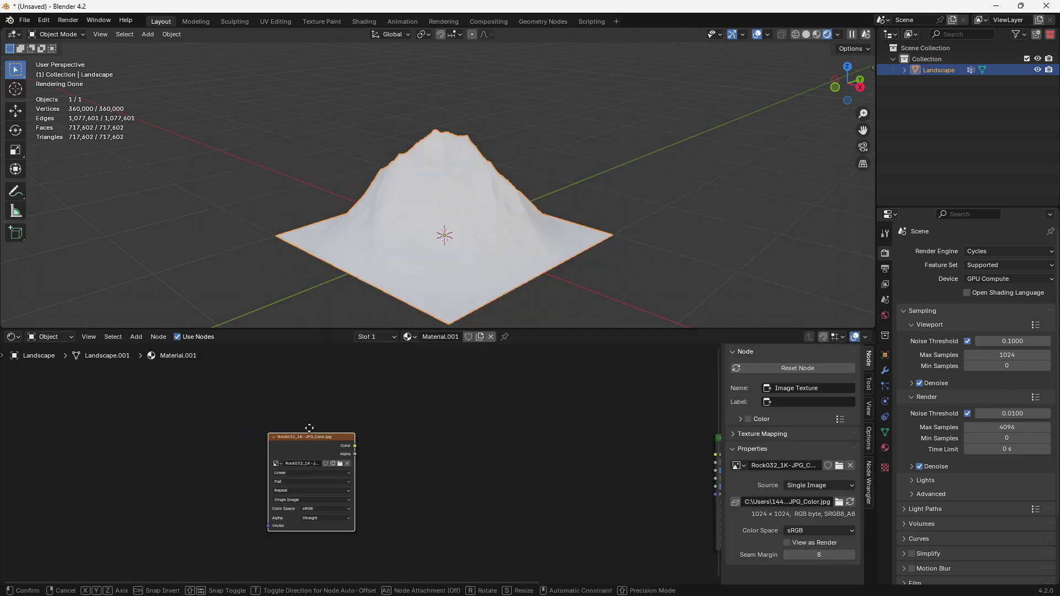
{"action": "left_click_drag", "start_coordinate": [308, 435], "coordinate": [312, 407]}
Preview the rock image texture's output directly on the mountain.
{"action": "scroll", "coordinate": [379, 461], "scroll_direction": "down", "scroll_amount": 4}
{"action": "middle_click_drag", "start_coordinate": [378, 438], "coordinate": [354, 417]}
{"action": "scroll", "coordinate": [352, 416], "scroll_direction": "up", "scroll_amount": 2}
{"action": "left_click", "coordinate": [342, 397], "text": "ctrl+shift"}
{"action": "middle_click_drag", "start_coordinate": [500, 234], "coordinate": [313, 228]}
{"action": "scroll", "coordinate": [310, 194], "scroll_direction": "up", "scroll_amount": 4}
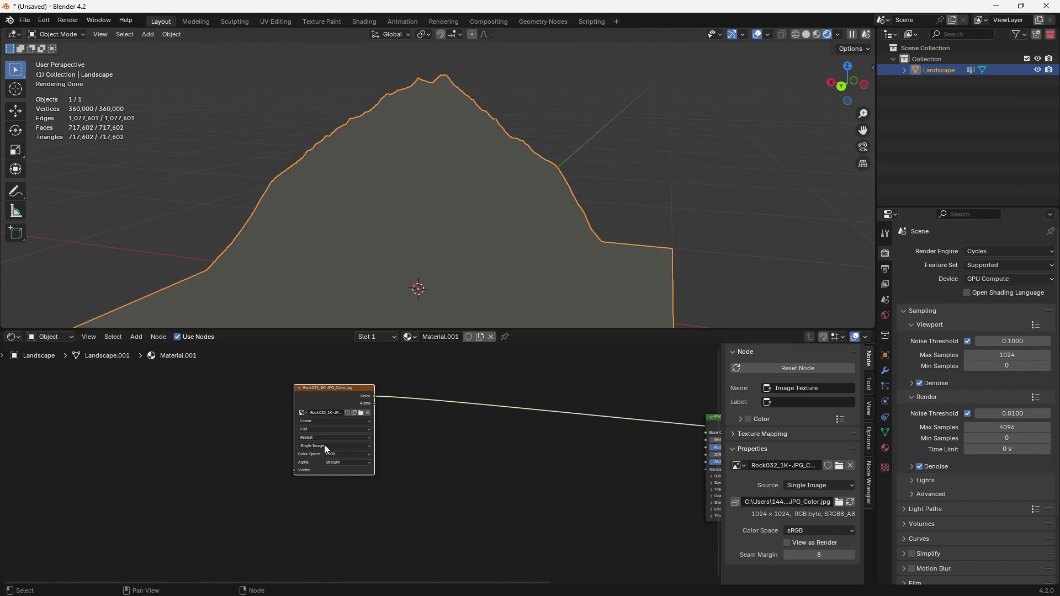
Set the rock image's projection to Box and add Texture Coordinate and Mapping nodes to it with Node Wrangler.
{"action": "scroll", "coordinate": [355, 436], "scroll_direction": "up", "scroll_amount": 2}
{"action": "left_click", "coordinate": [353, 435]}
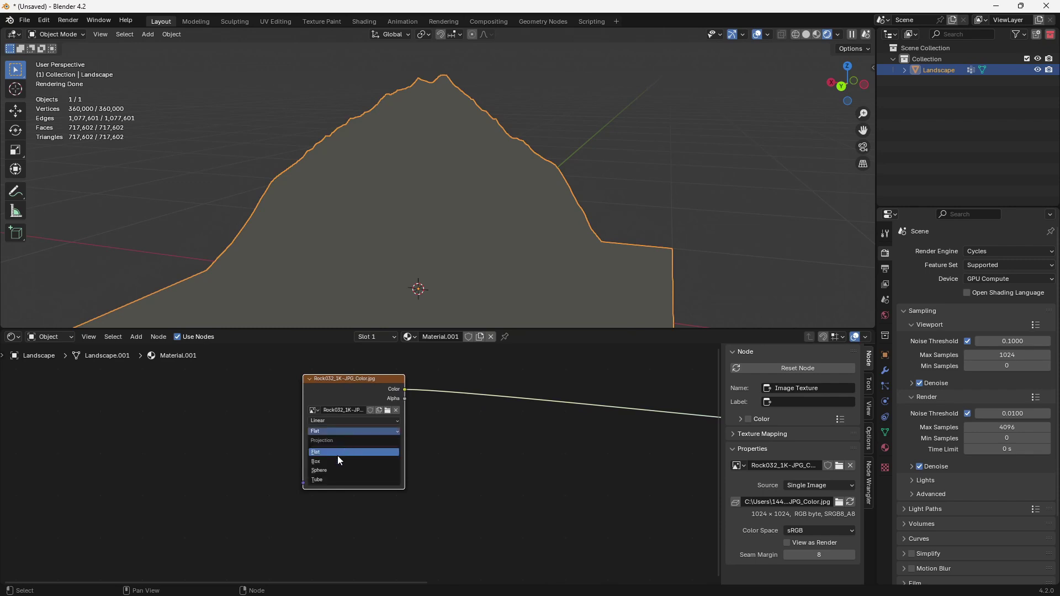
{"action": "left_click", "coordinate": [336, 458]}
{"action": "key", "text": "ctrl+t"}
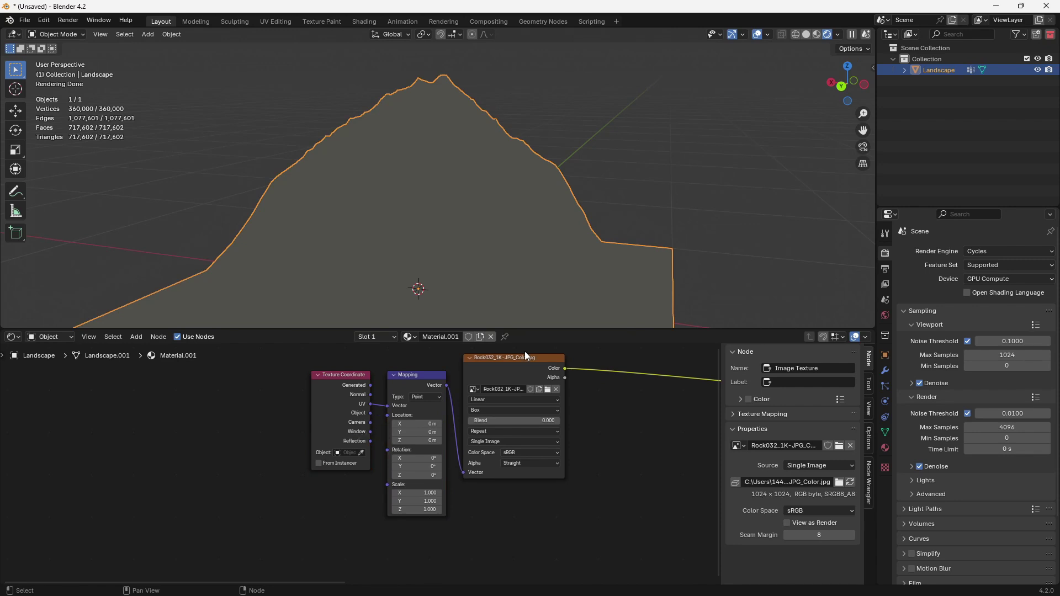
{"action": "left_click", "coordinate": [502, 362]}
Open the add-on preferences and search for "node".
{"action": "left_click", "coordinate": [45, 20]}
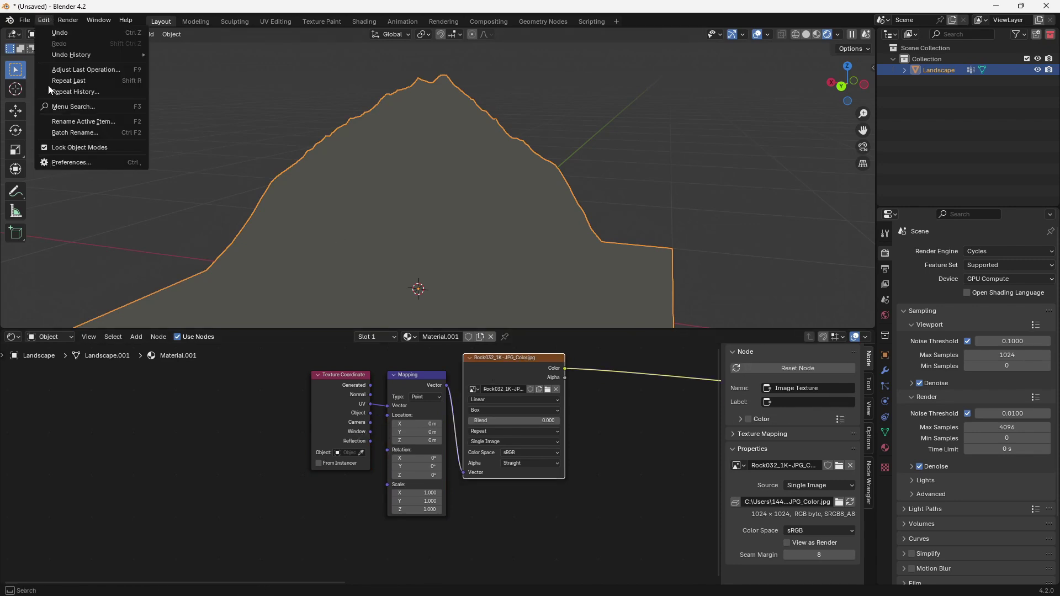
{"action": "left_click", "coordinate": [51, 161]}
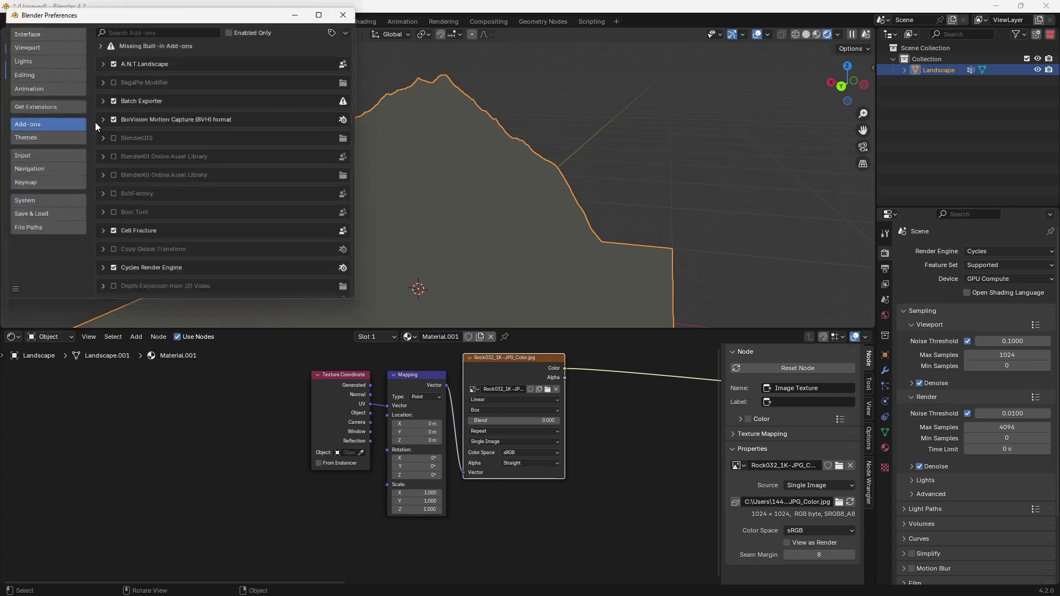
{"action": "left_click", "coordinate": [133, 27]}
{"action": "type", "text": "node"}
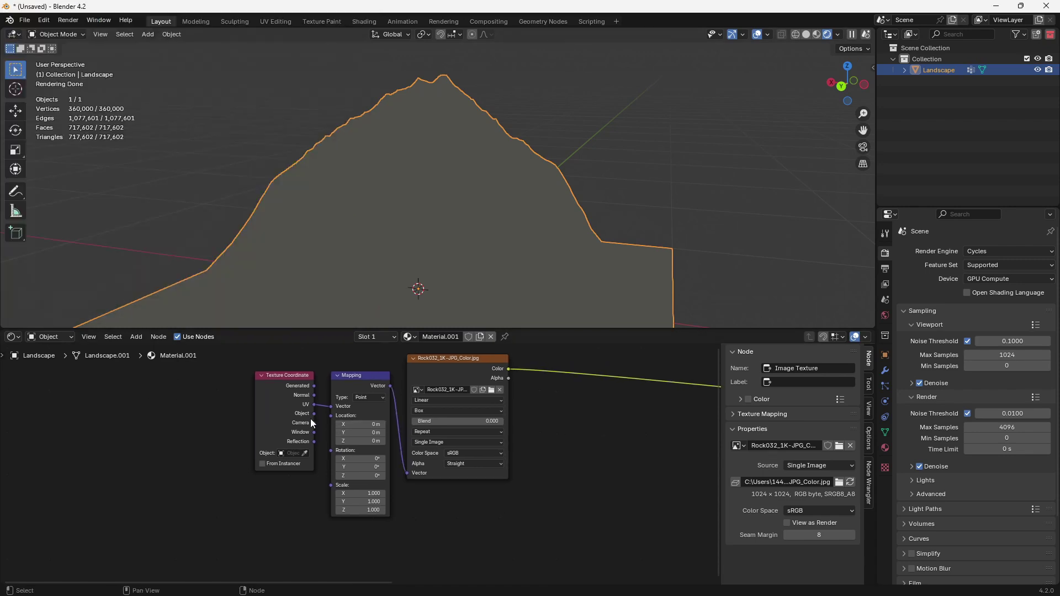
Connect the Object texture coordinates to the Mapping node's Vector input and view the mountain from another side.
{"action": "left_click_drag", "start_coordinate": [313, 414], "coordinate": [330, 408]}
{"action": "scroll", "coordinate": [460, 164], "scroll_direction": "down", "scroll_amount": 4}
{"action": "middle_click_drag", "start_coordinate": [460, 170], "coordinate": [339, 184]}
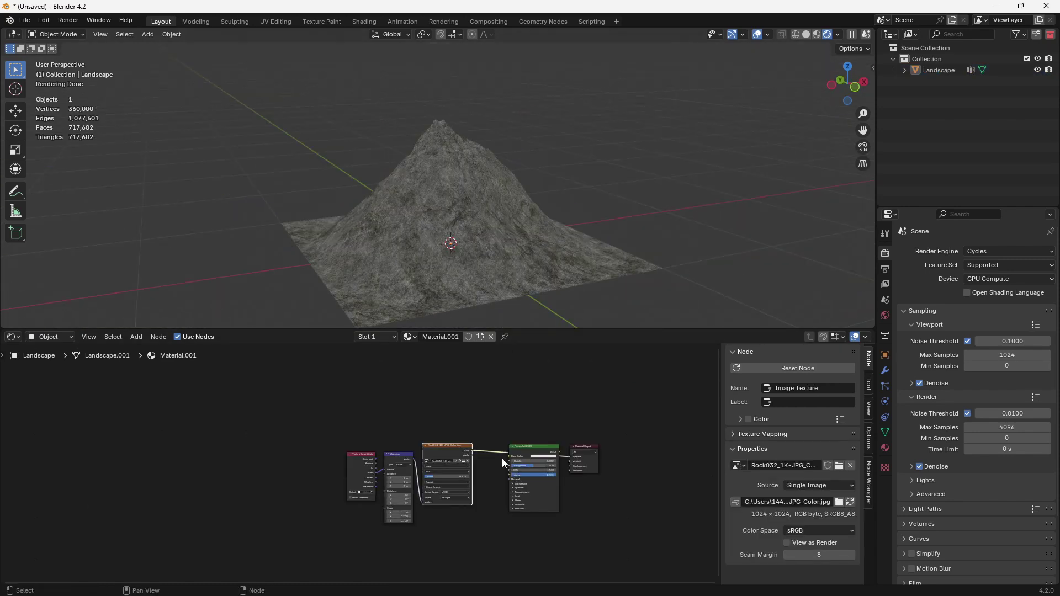
Connect the rock image's Color to the Principled BSDF Base Color and move the shader node lower.
{"action": "middle_click_drag", "start_coordinate": [502, 459], "coordinate": [275, 445]}
{"action": "scroll", "coordinate": [275, 445], "scroll_direction": "up", "scroll_amount": 6}
{"action": "scroll", "coordinate": [275, 445], "scroll_direction": "up", "scroll_amount": 1}
{"action": "left_click_drag", "start_coordinate": [228, 434], "coordinate": [293, 446]}
{"action": "left_click", "coordinate": [356, 427]}
{"action": "left_click_drag", "start_coordinate": [356, 427], "coordinate": [353, 466]}
{"action": "scroll", "coordinate": [356, 464], "scroll_direction": "down", "scroll_amount": 7}
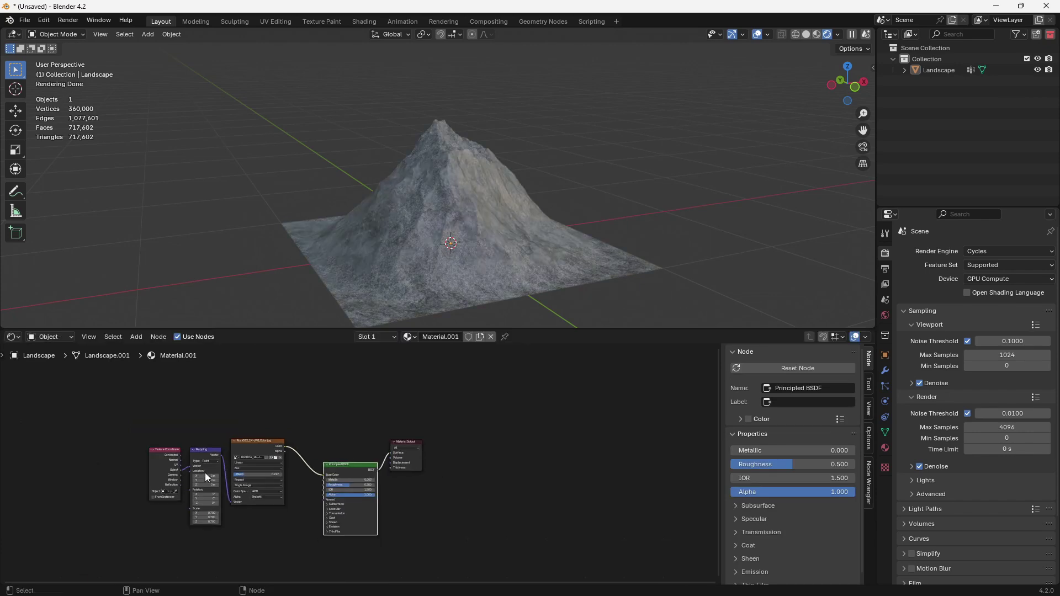
Duplicate the Texture Coordinate, Mapping, rock image and Principled BSDF nodes and place the copies below the originals.
{"action": "middle_click_drag", "start_coordinate": [221, 465], "coordinate": [321, 432]}
{"action": "scroll", "coordinate": [321, 431], "scroll_direction": "down", "scroll_amount": 3}
{"action": "left_click", "coordinate": [242, 407]}
{"action": "left_click_drag", "start_coordinate": [242, 407], "coordinate": [355, 458]}
{"action": "scroll", "coordinate": [362, 463], "scroll_direction": "down", "scroll_amount": 4}
{"action": "middle_click_drag", "start_coordinate": [361, 463], "coordinate": [356, 450]}
{"action": "left_click_drag", "start_coordinate": [262, 428], "coordinate": [407, 463]}
{"action": "key", "text": "shift+d"}
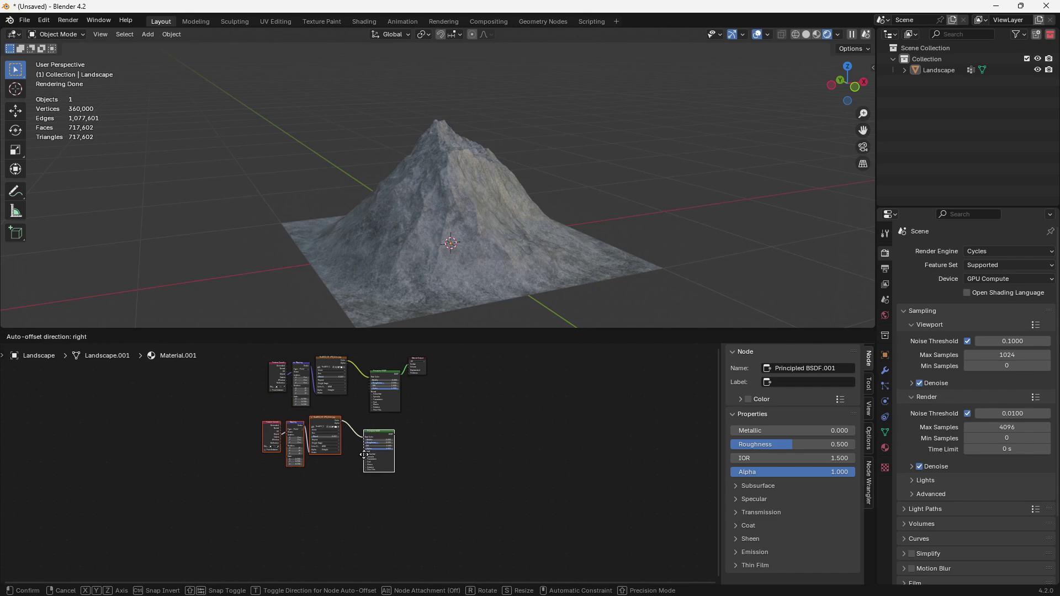
{"action": "left_click", "coordinate": [342, 442]}
Merge the two Principled BSDF shaders with a Mix Shader and position it before the Material Output.
{"action": "scroll", "coordinate": [335, 450], "scroll_direction": "up", "scroll_amount": 4}
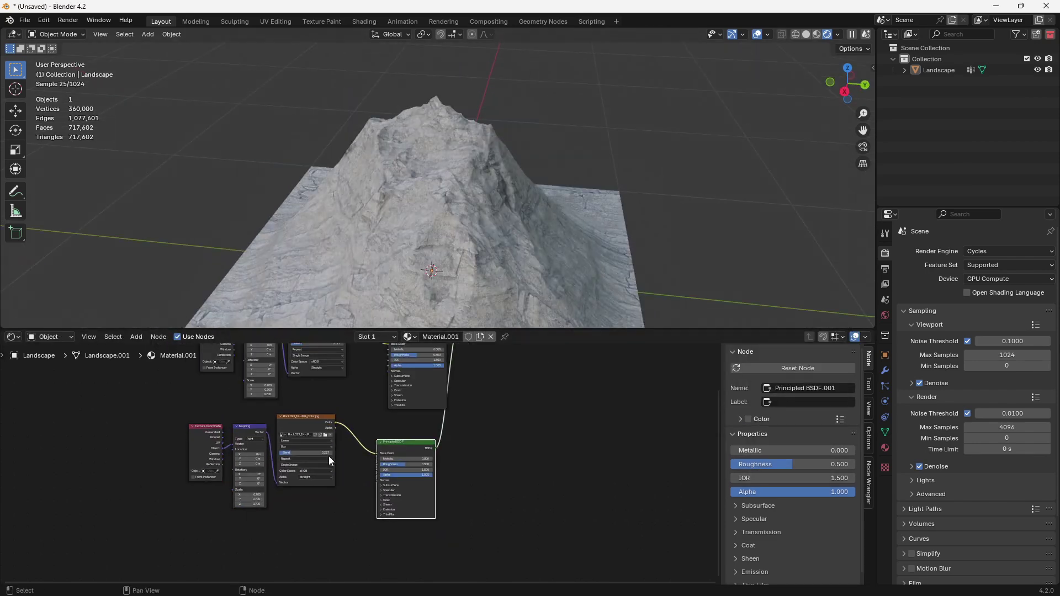
{"action": "scroll", "coordinate": [328, 445], "scroll_direction": "down", "scroll_amount": 4}
{"action": "left_click", "coordinate": [265, 522], "text": "shift"}
{"action": "key", "text": "ctrl+0"}
{"action": "key", "text": "g"}
{"action": "left_click_drag", "start_coordinate": [359, 455], "coordinate": [390, 436]}
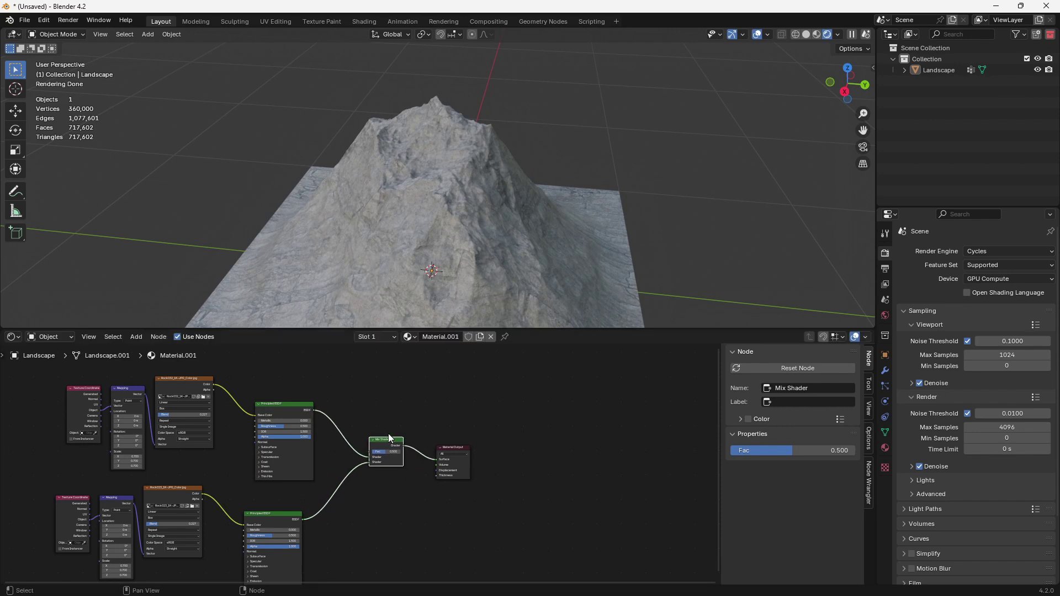
Add a Noise Texture node above the upper Principled BSDF.
{"action": "middle_click_drag", "start_coordinate": [299, 378], "coordinate": [362, 473]}
{"action": "scroll", "coordinate": [362, 474], "scroll_direction": "up", "scroll_amount": 1}
{"action": "key", "text": "shift+a"}
{"action": "type", "text": "noi"}
{"action": "key", "text": "Return"}
{"action": "left_click", "coordinate": [284, 420]}
Add a Color Ramp node and connect the Noise Texture's Fac output to its Fac input.
{"action": "key", "text": "shift+a"}
{"action": "type", "text": "c"}
{"action": "left_click", "coordinate": [406, 408]}
{"action": "left_click", "coordinate": [369, 413]}
{"action": "left_click_drag", "start_coordinate": [331, 429], "coordinate": [369, 467]}
Connect the Color Ramp's Color output to the Mix Shader's Fac input.
{"action": "scroll", "coordinate": [402, 482], "scroll_direction": "down", "scroll_amount": 2}
{"action": "middle_click_drag", "start_coordinate": [400, 463], "coordinate": [303, 423]}
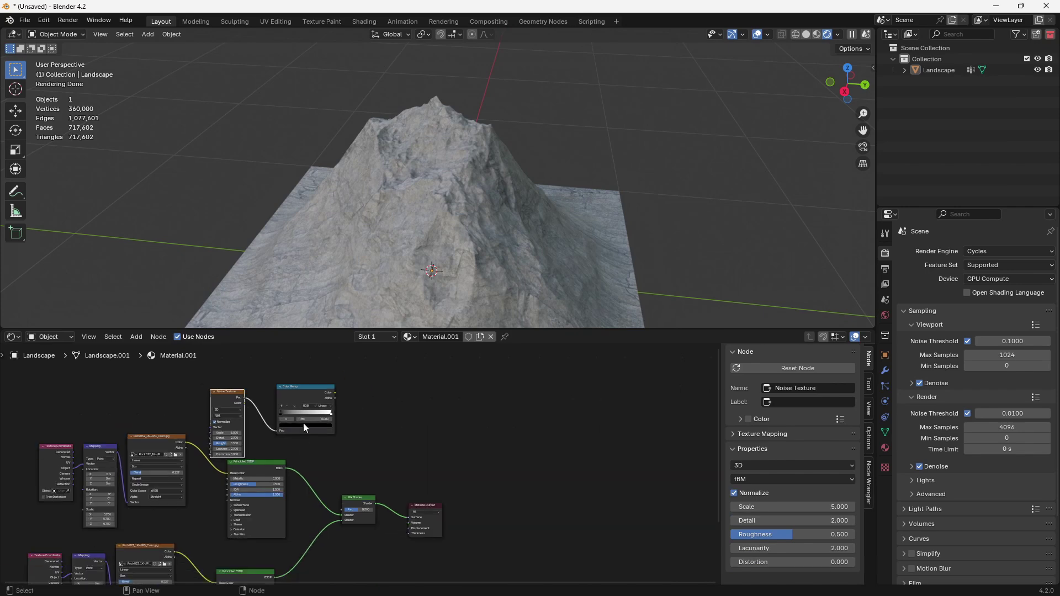
{"action": "left_click_drag", "start_coordinate": [335, 392], "coordinate": [343, 509]}
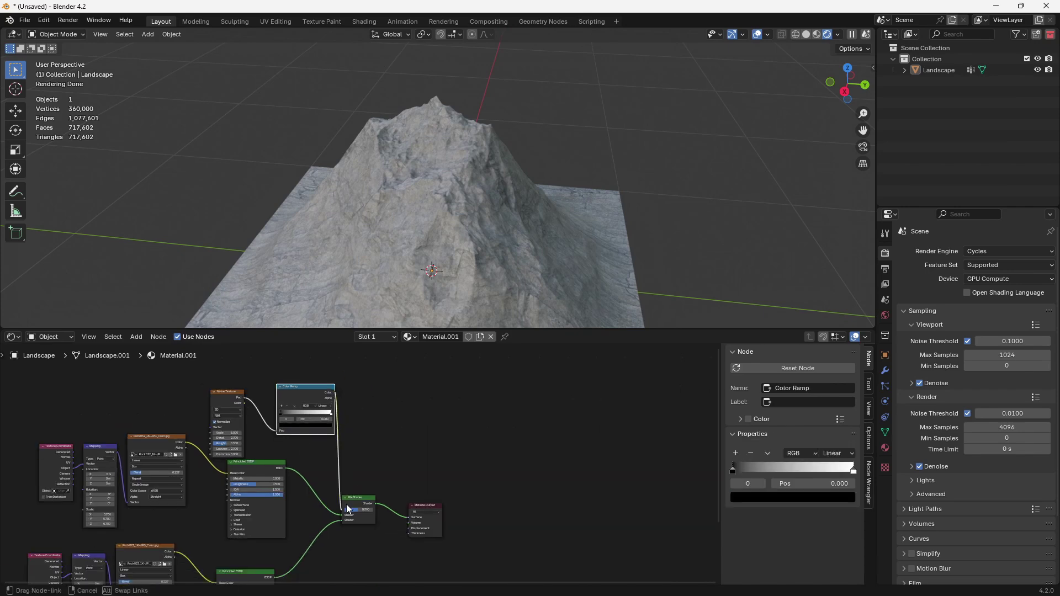
{"action": "middle_click_drag", "start_coordinate": [346, 505], "coordinate": [381, 547]}
Move the Color Ramp's black stop to 0.505 and bring the white stop close to it to sharpen the rock blend.
{"action": "middle_click_drag", "start_coordinate": [334, 455], "coordinate": [370, 469]}
{"action": "scroll", "coordinate": [369, 470], "scroll_direction": "up", "scroll_amount": 4}
{"action": "left_click_drag", "start_coordinate": [338, 466], "coordinate": [385, 463]}
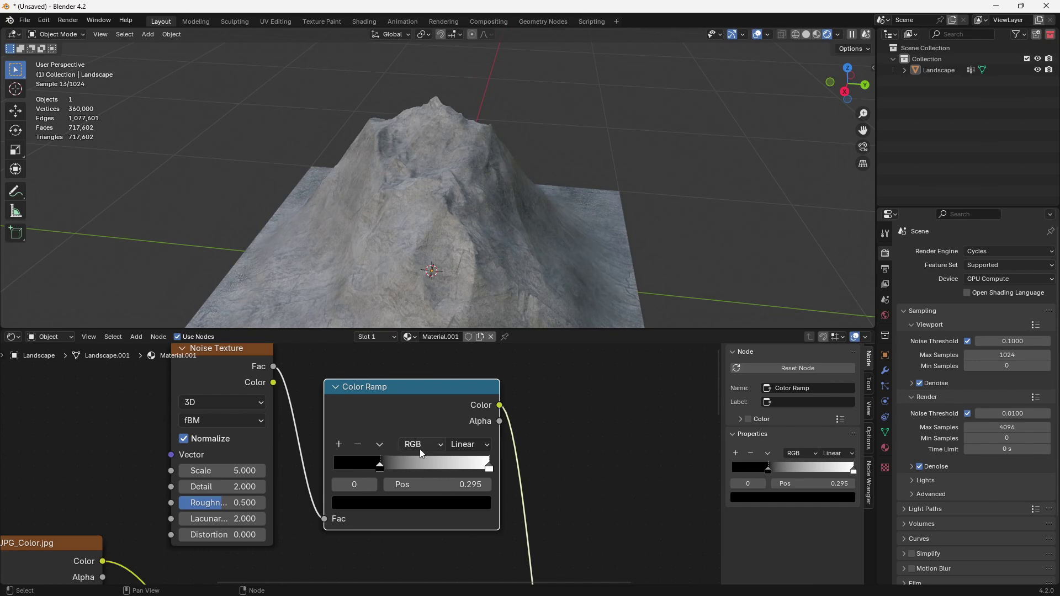
{"action": "left_click_drag", "start_coordinate": [485, 468], "coordinate": [415, 467]}
{"action": "scroll", "coordinate": [494, 256], "scroll_direction": "down", "scroll_amount": 4}
{"action": "middle_click_drag", "start_coordinate": [515, 254], "coordinate": [405, 206]}
{"action": "scroll", "coordinate": [401, 232], "scroll_direction": "up", "scroll_amount": 4}
{"action": "scroll", "coordinate": [425, 213], "scroll_direction": "down", "scroll_amount": 3}
{"action": "scroll", "coordinate": [405, 206], "scroll_direction": "up", "scroll_amount": 3}
{"action": "middle_click_drag", "start_coordinate": [482, 231], "coordinate": [440, 236]}
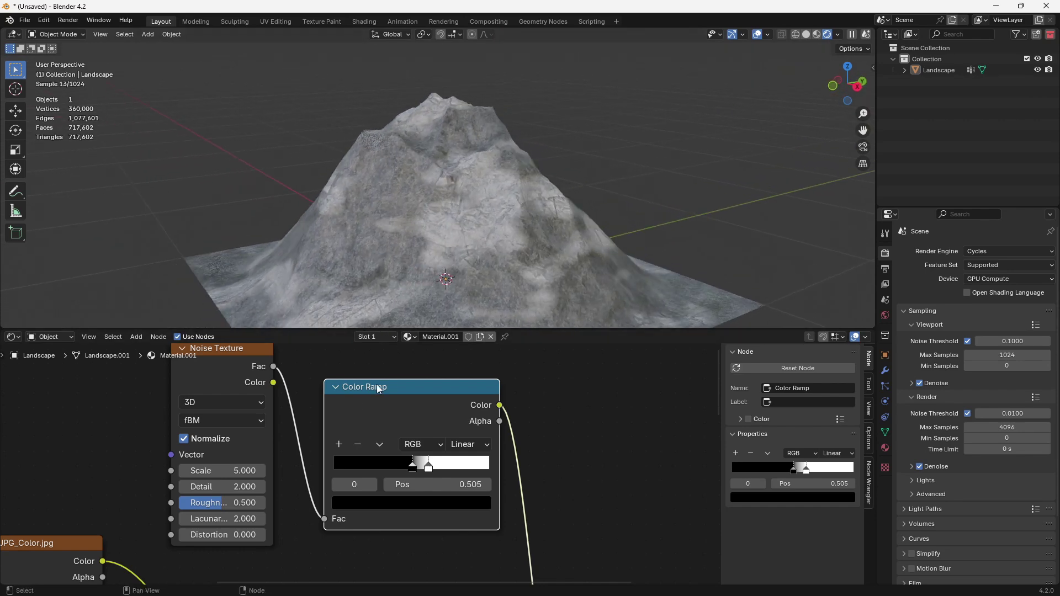
Select the landscape in the 3D viewport.
{"action": "scroll", "coordinate": [388, 371], "scroll_direction": "down", "scroll_amount": 5}
{"action": "scroll", "coordinate": [467, 271], "scroll_direction": "down", "scroll_amount": 3}
{"action": "scroll", "coordinate": [312, 400], "scroll_direction": "down", "scroll_amount": 2}
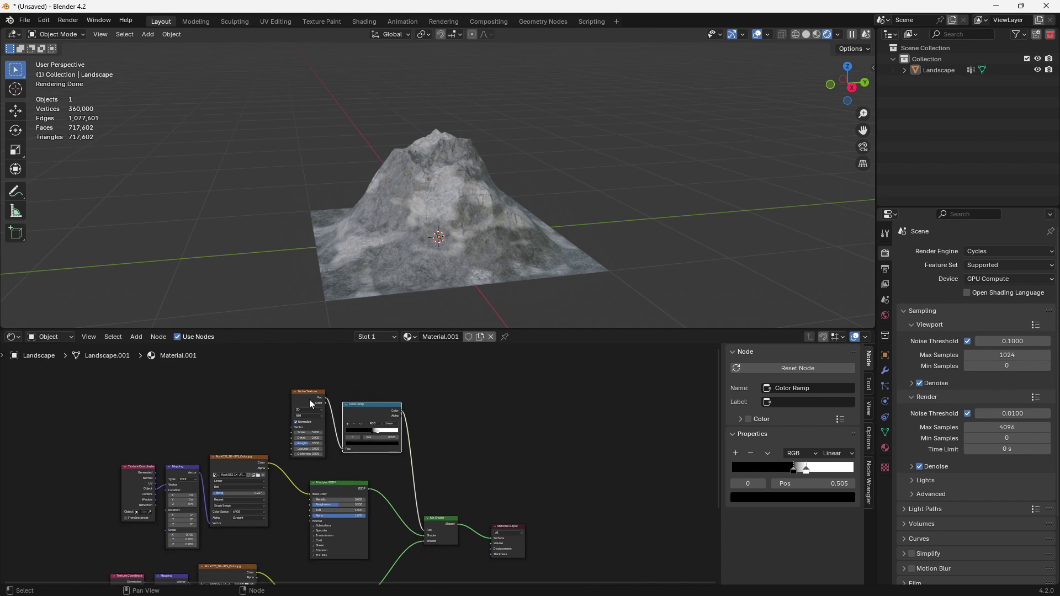
{"action": "key", "text": "shift+a"}
{"action": "left_click", "coordinate": [425, 367]}
{"action": "left_click", "coordinate": [473, 200]}
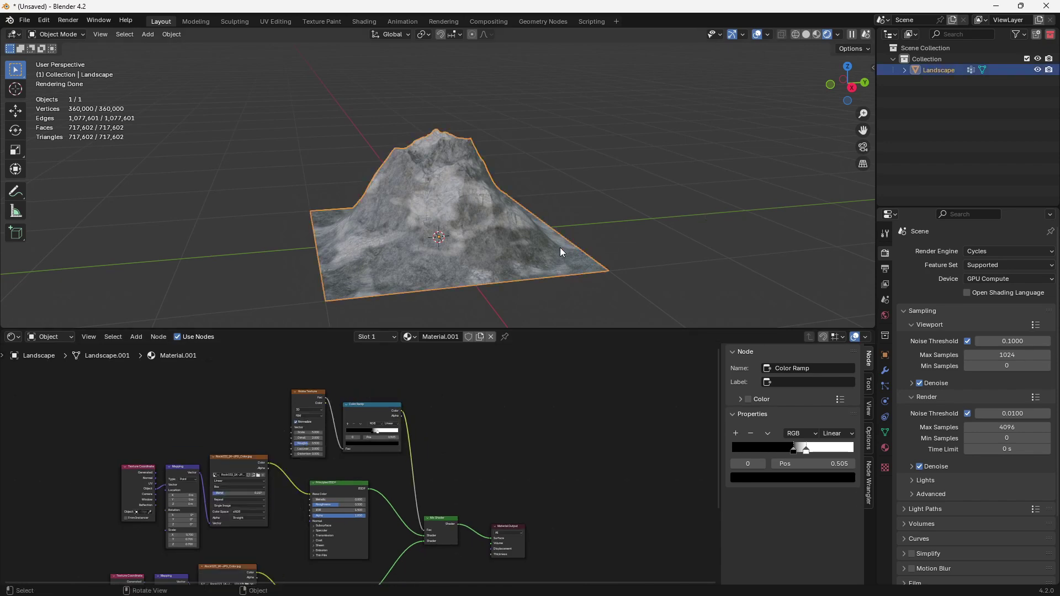
Move the Mix Shader and Material Output nodes farther from the Principled BSDF nodes to make room.
{"action": "scroll", "coordinate": [392, 406], "scroll_direction": "up", "scroll_amount": 1}
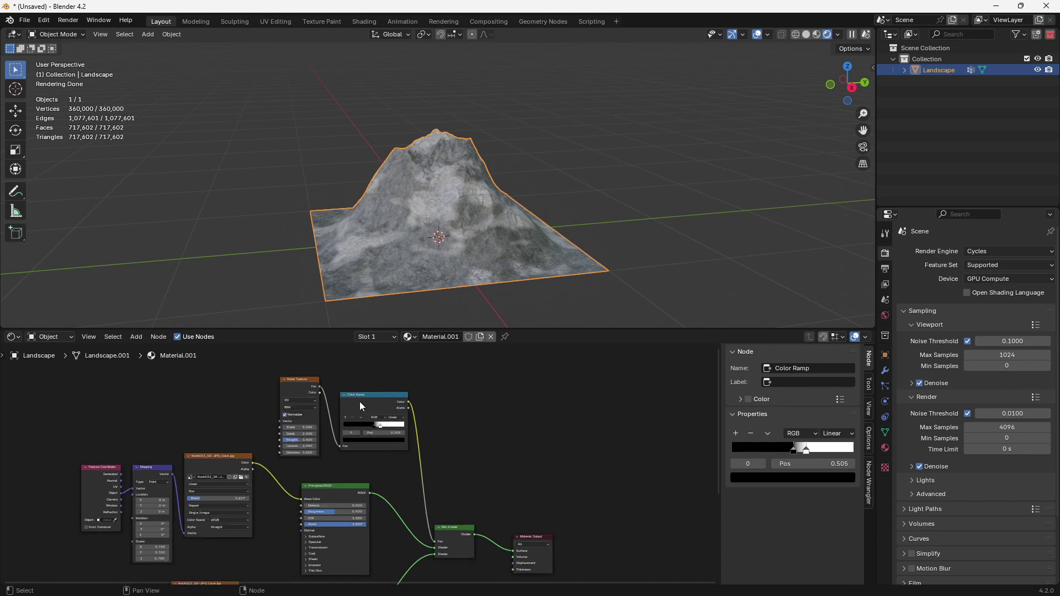
{"action": "left_click", "coordinate": [352, 410]}
{"action": "left_click", "coordinate": [64, 37]}
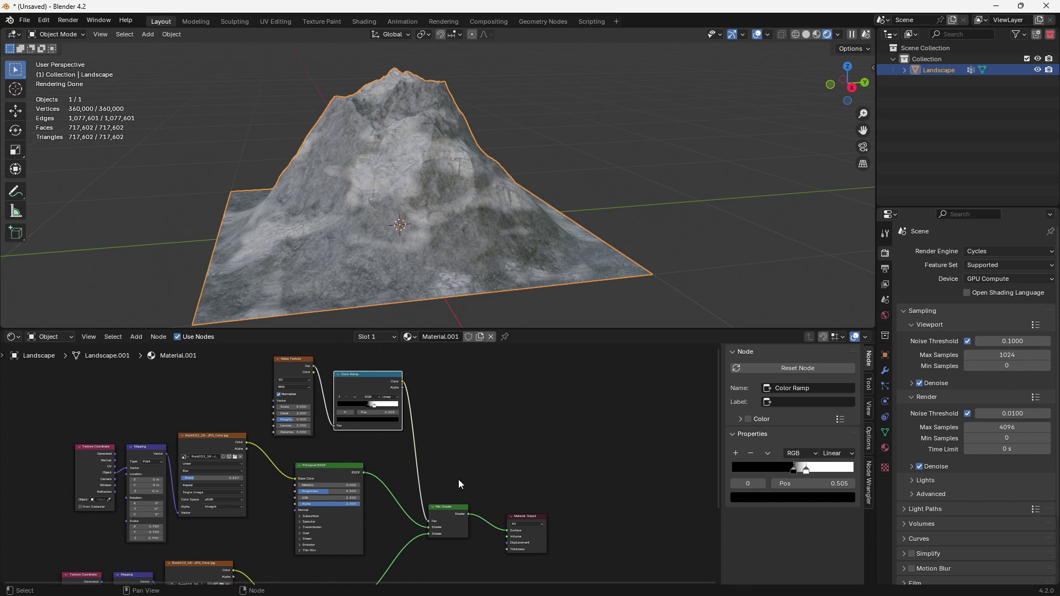
{"action": "left_click_drag", "start_coordinate": [459, 480], "coordinate": [519, 536]}
{"action": "key", "text": "g"}
{"action": "left_click", "coordinate": [632, 526]}
{"action": "left_click", "coordinate": [499, 482]}
Move both rock texture node groups away from their Principled BSDF nodes to make room between them.
{"action": "middle_click_drag", "start_coordinate": [315, 551], "coordinate": [445, 493]}
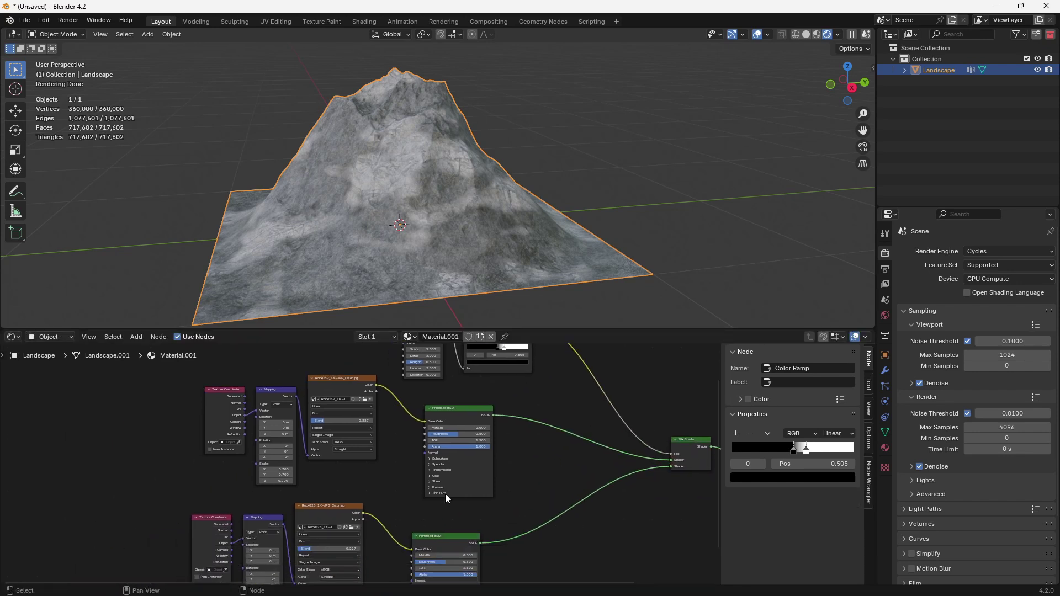
{"action": "left_click_drag", "start_coordinate": [171, 511], "coordinate": [322, 552]}
{"action": "left_click_drag", "start_coordinate": [319, 509], "coordinate": [226, 541]}
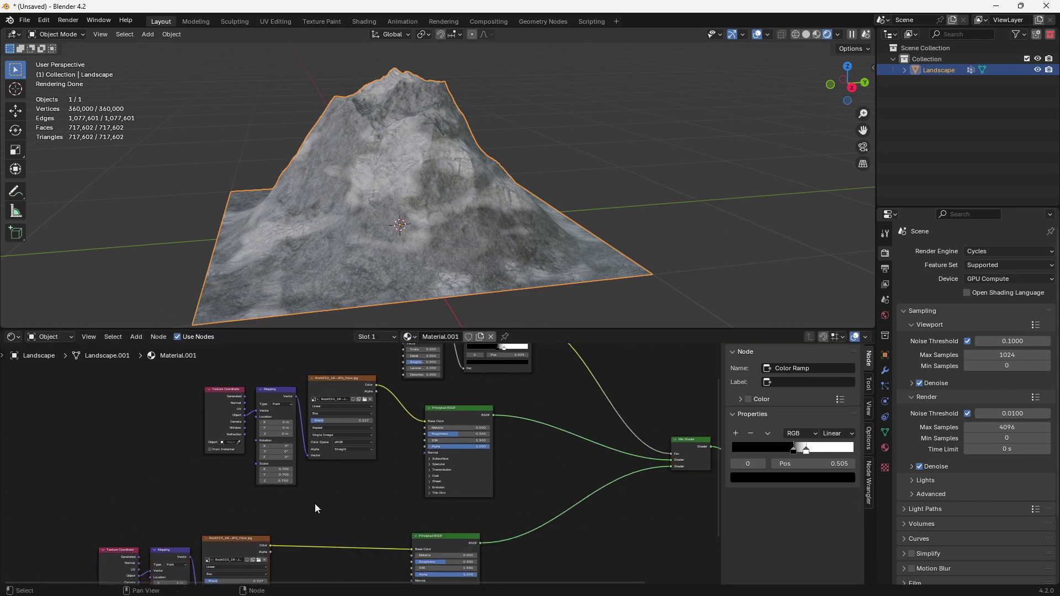
{"action": "middle_click_drag", "start_coordinate": [382, 402], "coordinate": [368, 426]}
{"action": "left_click_drag", "start_coordinate": [213, 402], "coordinate": [331, 439]}
{"action": "left_click_drag", "start_coordinate": [325, 402], "coordinate": [218, 436]}
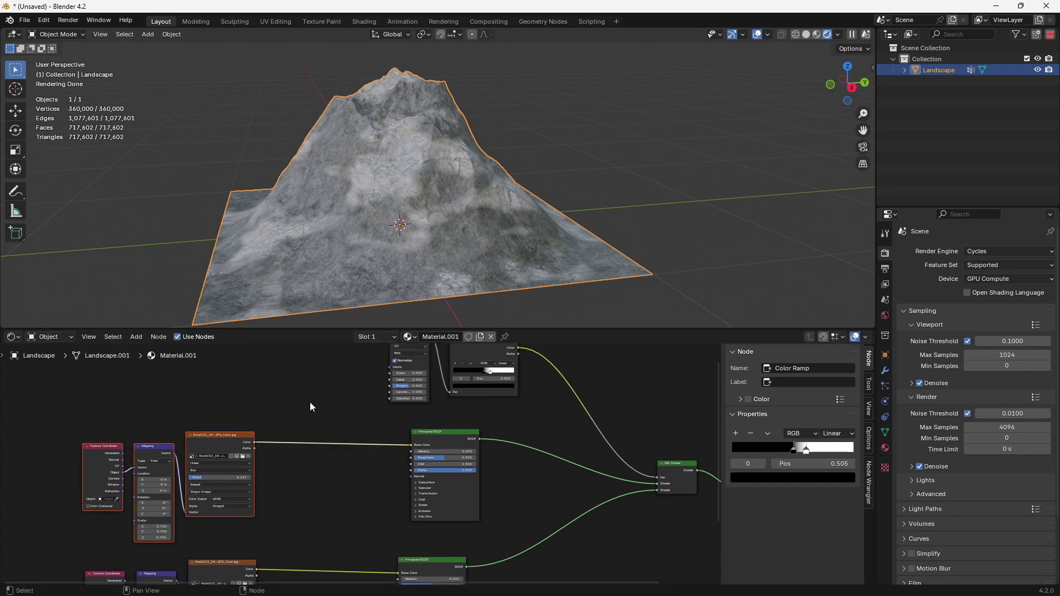
Add an RGB Curves node on the link between the upper rock texture and its Principled BSDF.
{"action": "left_click", "coordinate": [310, 402]}
{"action": "key", "text": "shift+a"}
{"action": "type", "text": "rg"}
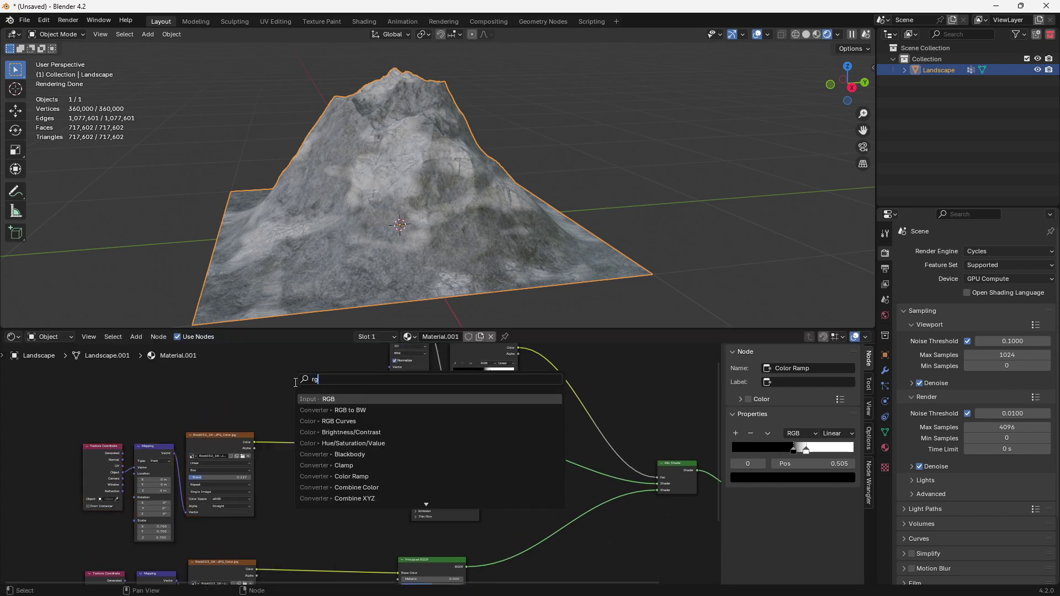
{"action": "left_click", "coordinate": [338, 421]}
{"action": "left_click", "coordinate": [362, 466]}
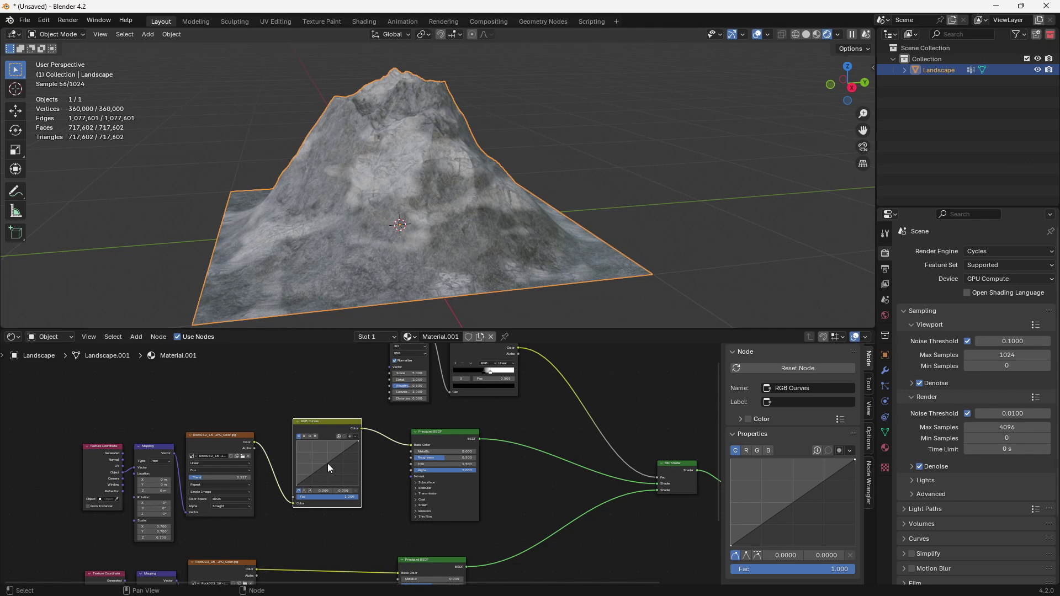
Raise the middle of the RGB curve to about 0.373, 0.606 to brighten the upper rock texture and inspect the mountain.
{"action": "left_click_drag", "start_coordinate": [323, 462], "coordinate": [319, 459]}
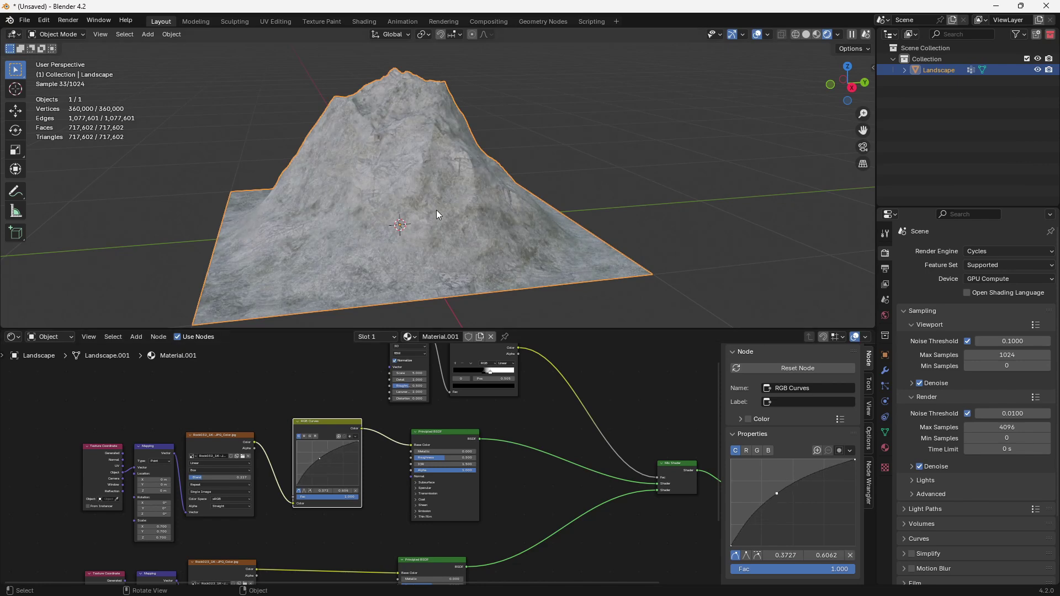
{"action": "scroll", "coordinate": [434, 204], "scroll_direction": "up", "scroll_amount": 5}
{"action": "left_click", "coordinate": [657, 133]}
{"action": "scroll", "coordinate": [657, 133], "scroll_direction": "down", "scroll_amount": 8}
{"action": "middle_click_drag", "start_coordinate": [657, 134], "coordinate": [460, 143]}
Save the project as Tutorial_.blend in the BlenderProjects folder.
{"action": "key", "text": "ctrl+s"}
{"action": "left_click", "coordinate": [365, 435]}
{"action": "type", "text": "Tutorial.blend"}
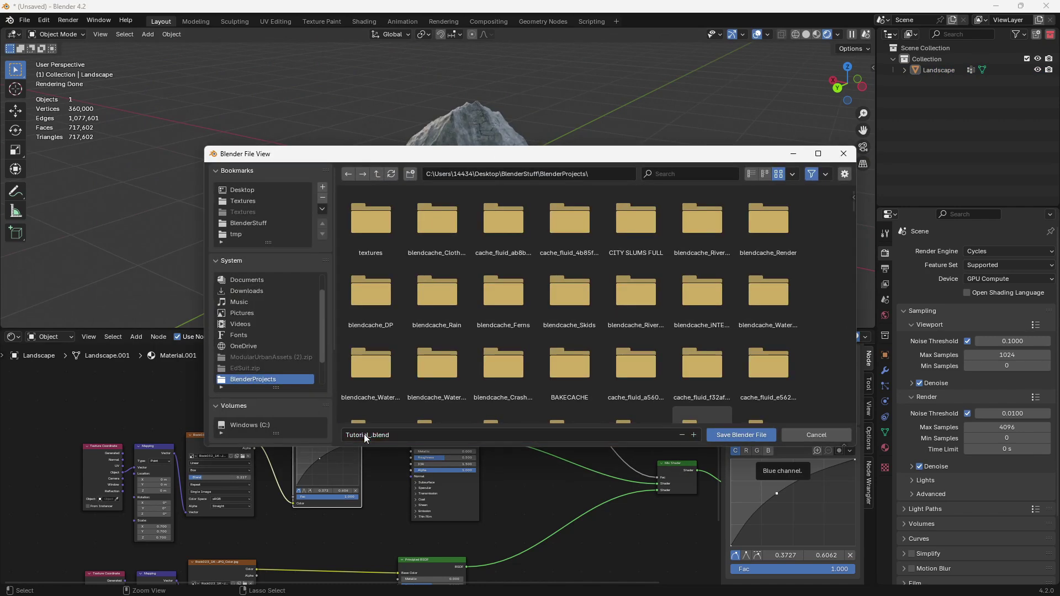
{"action": "key", "text": "Return"}
Duplicate the Mix Shader and insert the copy between the original and the Material Output.
{"action": "left_click", "coordinate": [419, 456]}
{"action": "key", "text": "shift+d"}
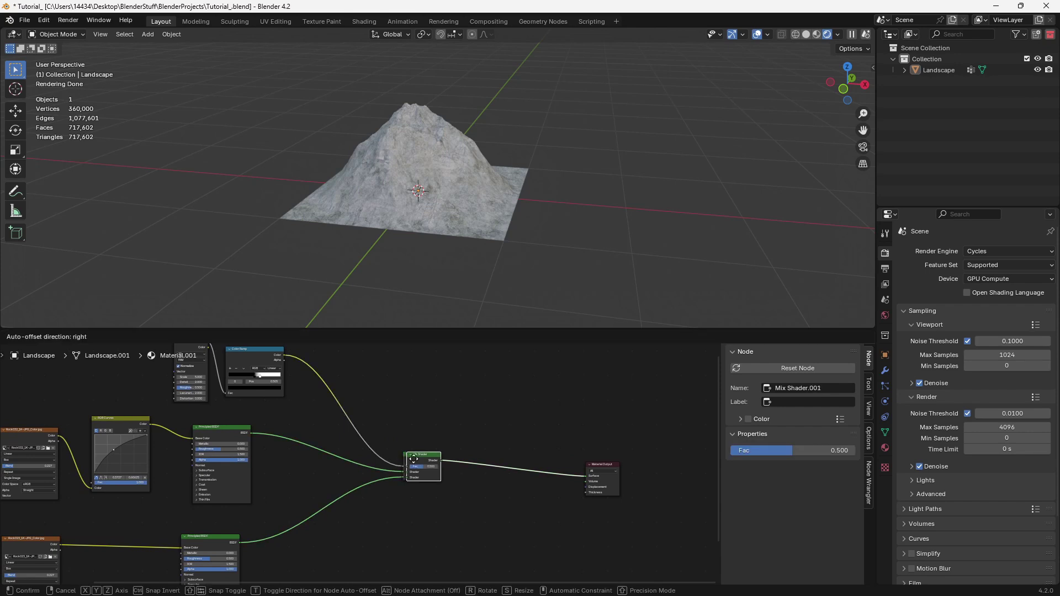
{"action": "left_click", "coordinate": [455, 459]}
{"action": "middle_click_drag", "start_coordinate": [205, 545], "coordinate": [198, 502]}
{"action": "left_click", "coordinate": [204, 504]}
{"action": "key", "text": "shift+d"}
{"action": "left_click", "coordinate": [424, 482]}
{"action": "scroll", "coordinate": [425, 481], "scroll_direction": "down", "scroll_amount": 4}
{"action": "key", "text": "ctrl+z"}
Duplicate the lower rock texture chain with its Principled BSDF and load the Uncut_Grass BaseColor image into the copied texture node.
{"action": "middle_click_drag", "start_coordinate": [44, 505], "coordinate": [81, 489]}
{"action": "left_click_drag", "start_coordinate": [58, 484], "coordinate": [298, 500]}
{"action": "key", "text": "shift+d"}
{"action": "left_click", "coordinate": [466, 537]}
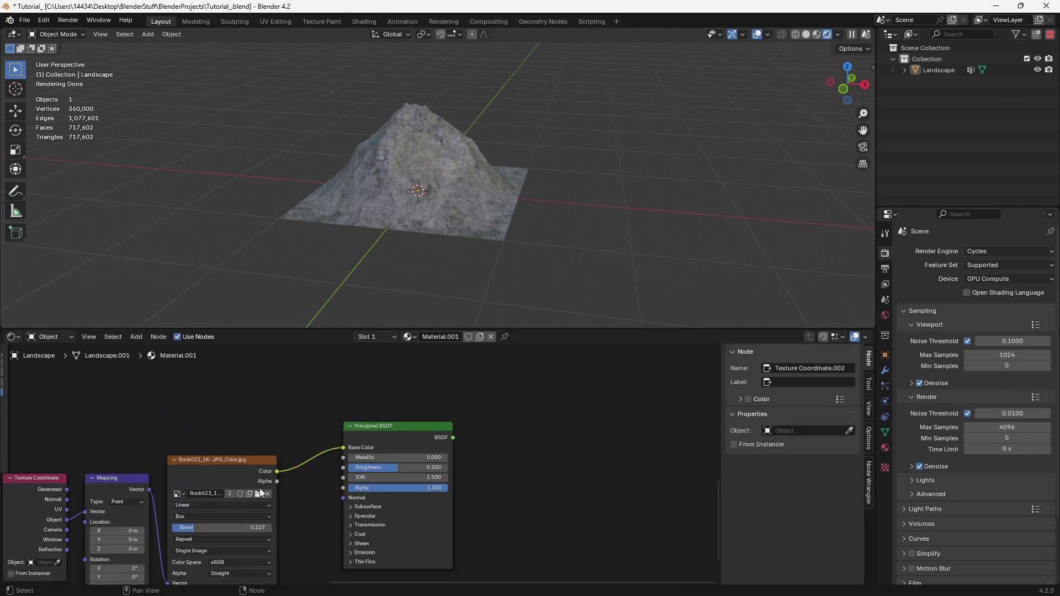
{"action": "left_click", "coordinate": [259, 494]}
{"action": "left_click", "coordinate": [247, 213]}
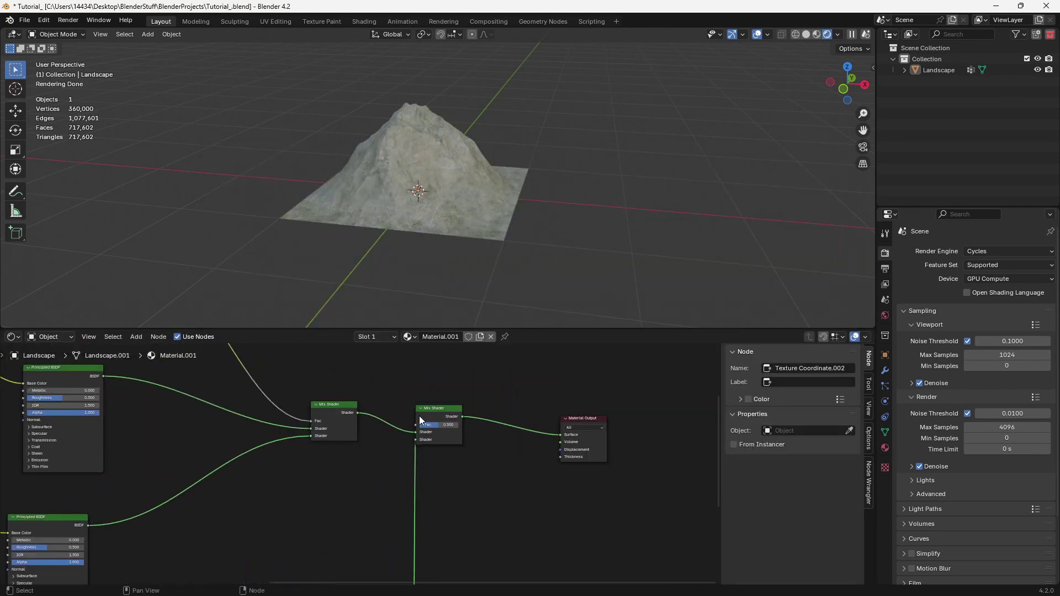
Move the second Mix Shader and the Material Output farther away from the first Mix Shader.
{"action": "left_click_drag", "start_coordinate": [434, 388], "coordinate": [572, 438]}
{"action": "left_click_drag", "start_coordinate": [436, 410], "coordinate": [592, 439]}
{"action": "middle_click_drag", "start_coordinate": [458, 380], "coordinate": [433, 428]}
Add a Color Ramp node above the link between the two Mix Shaders.
{"action": "scroll", "coordinate": [433, 428], "scroll_direction": "up", "scroll_amount": 1}
{"action": "key", "text": "shift+a"}
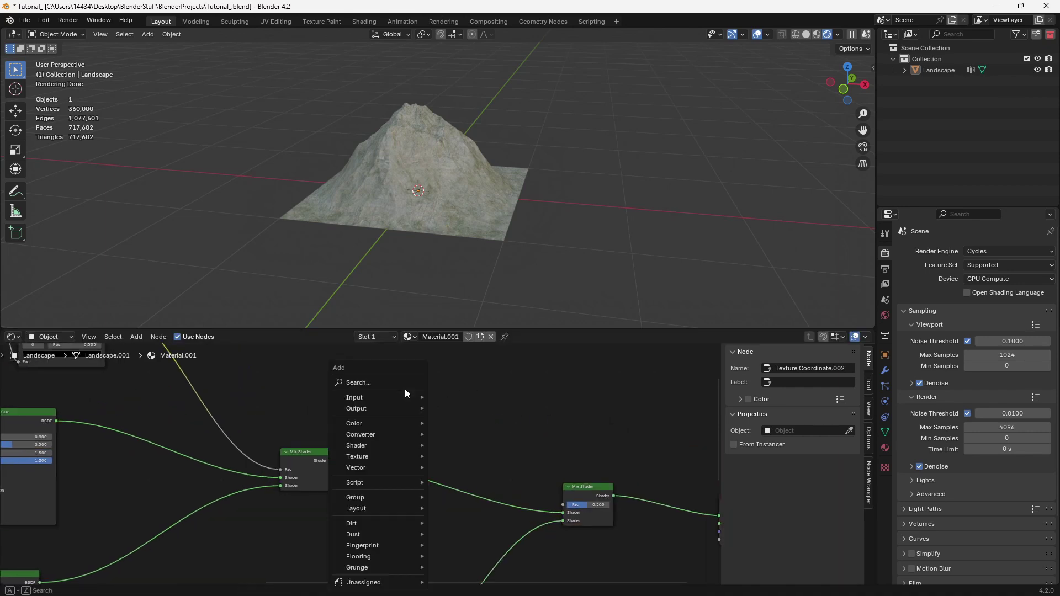
{"action": "left_click", "coordinate": [395, 376]}
{"action": "left_click", "coordinate": [442, 407]}
{"action": "left_click", "coordinate": [393, 368]}
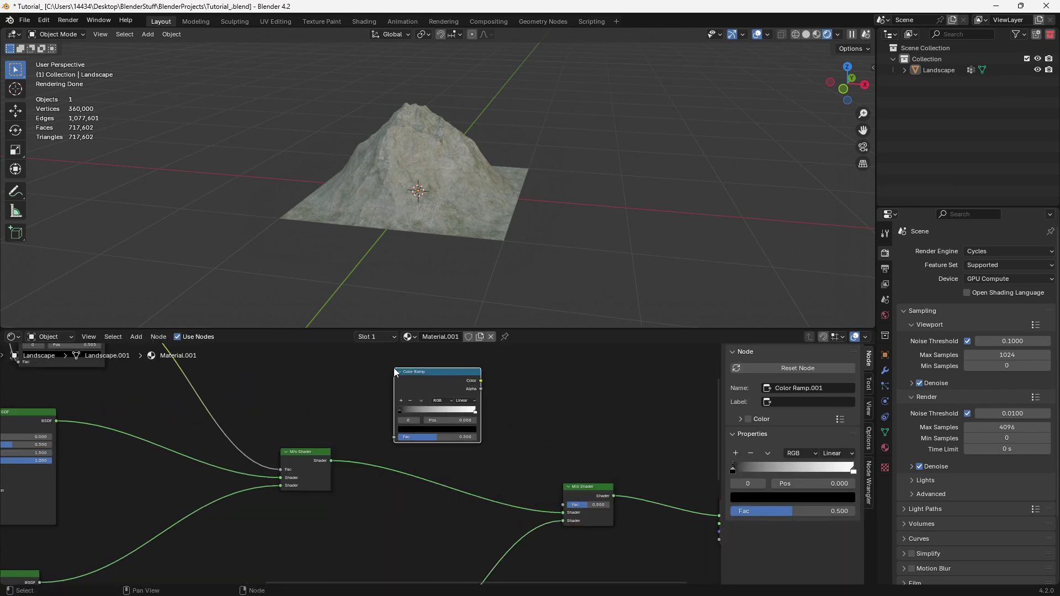
Add a Separate XYZ node before the new Color Ramp.
{"action": "middle_click_drag", "start_coordinate": [393, 367], "coordinate": [416, 414]}
{"action": "key", "text": "shift+a"}
{"action": "left_click", "coordinate": [406, 385]}
{"action": "type", "text": "se"}
{"action": "left_click", "coordinate": [414, 406]}
{"action": "left_click", "coordinate": [337, 395]}
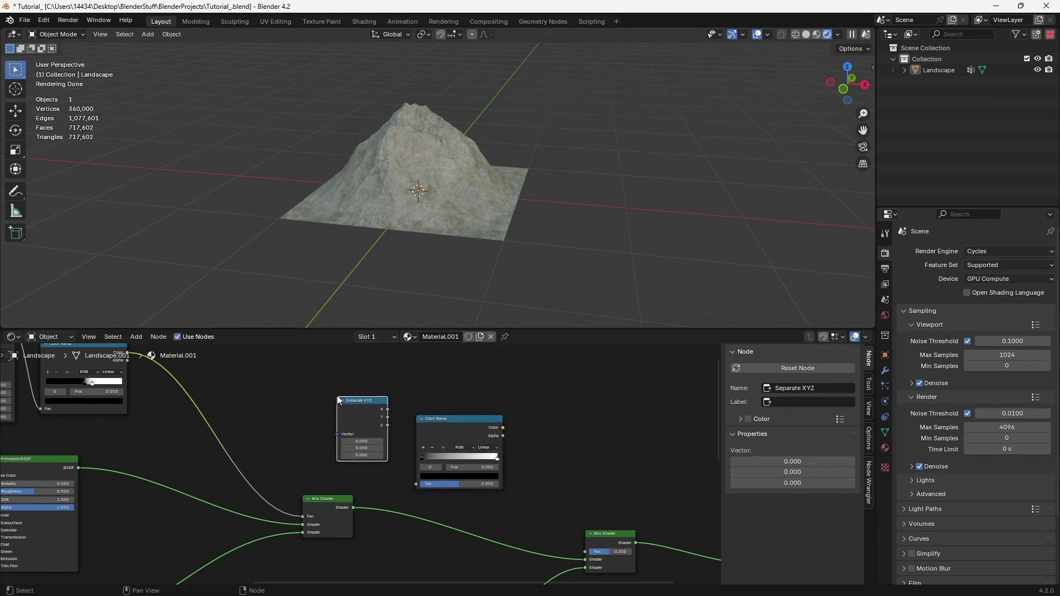
Add a Normal Map node and connect its Normal output to the Separate XYZ node's Vector input.
{"action": "middle_click_drag", "start_coordinate": [337, 395], "coordinate": [389, 438]}
{"action": "key", "text": "shift+a"}
{"action": "type", "text": "no"}
{"action": "left_click", "coordinate": [409, 423]}
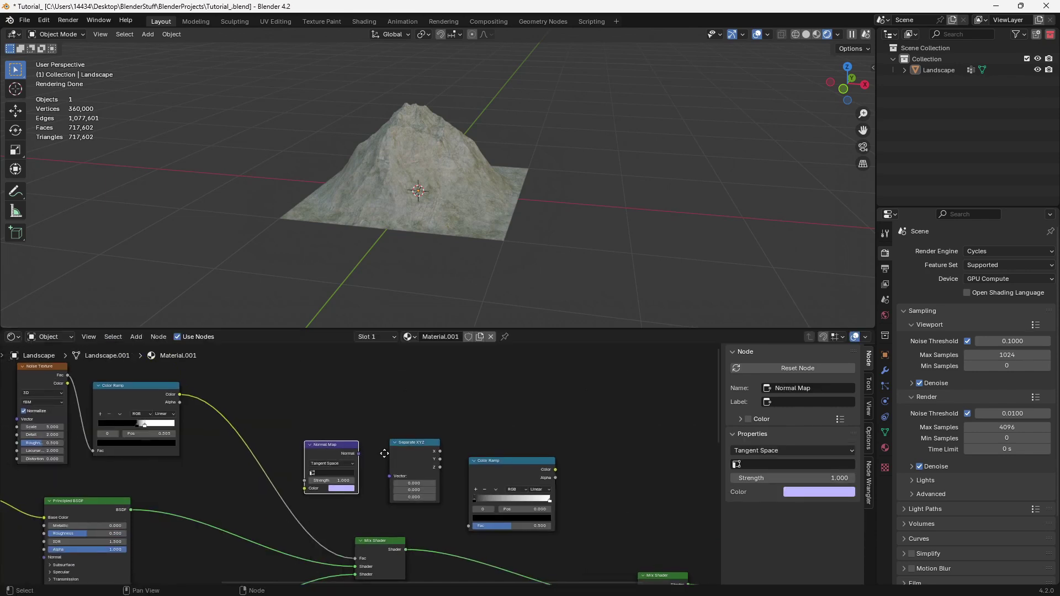
{"action": "scroll", "coordinate": [382, 452], "scroll_direction": "up", "scroll_amount": 4}
{"action": "left_click_drag", "start_coordinate": [357, 443], "coordinate": [406, 460]}
{"action": "left_click", "coordinate": [420, 447]}
Connect the Separate XYZ's Z output to the Color Ramp's Fac, and the ramp's Color to the second Mix Shader's Fac.
{"action": "scroll", "coordinate": [333, 433], "scroll_direction": "up", "scroll_amount": 1}
{"action": "middle_click_drag", "start_coordinate": [503, 469], "coordinate": [360, 395]}
{"action": "left_click_drag", "start_coordinate": [357, 396], "coordinate": [398, 486]}
{"action": "middle_click_drag", "start_coordinate": [488, 222], "coordinate": [436, 217]}
{"action": "scroll", "coordinate": [436, 219], "scroll_direction": "up", "scroll_amount": 4}
{"action": "scroll", "coordinate": [344, 363], "scroll_direction": "down", "scroll_amount": 3}
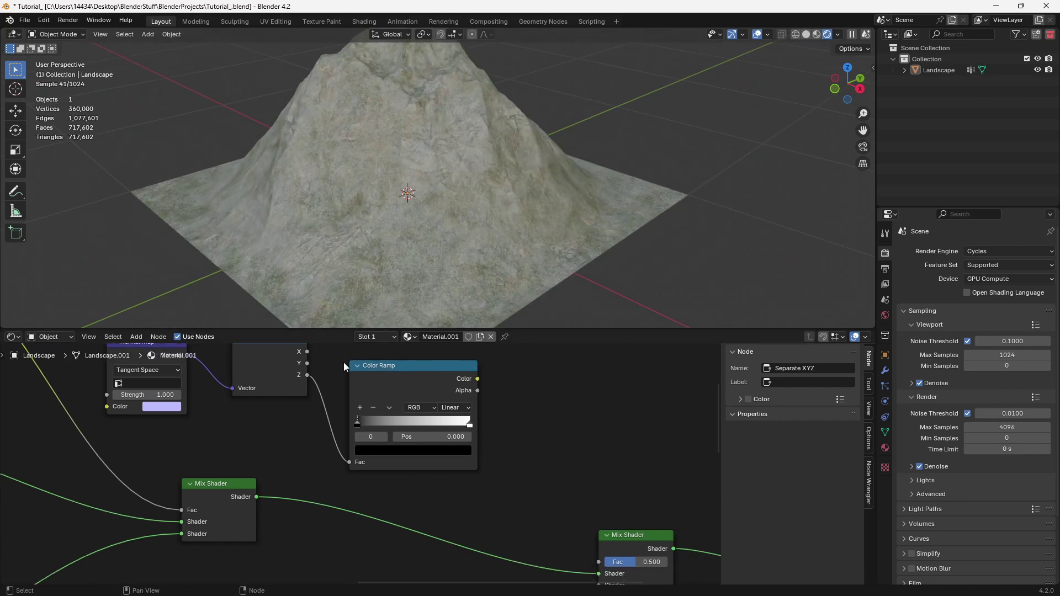
{"action": "left_click_drag", "start_coordinate": [444, 402], "coordinate": [525, 538]}
{"action": "scroll", "coordinate": [397, 231], "scroll_direction": "down", "scroll_amount": 4}
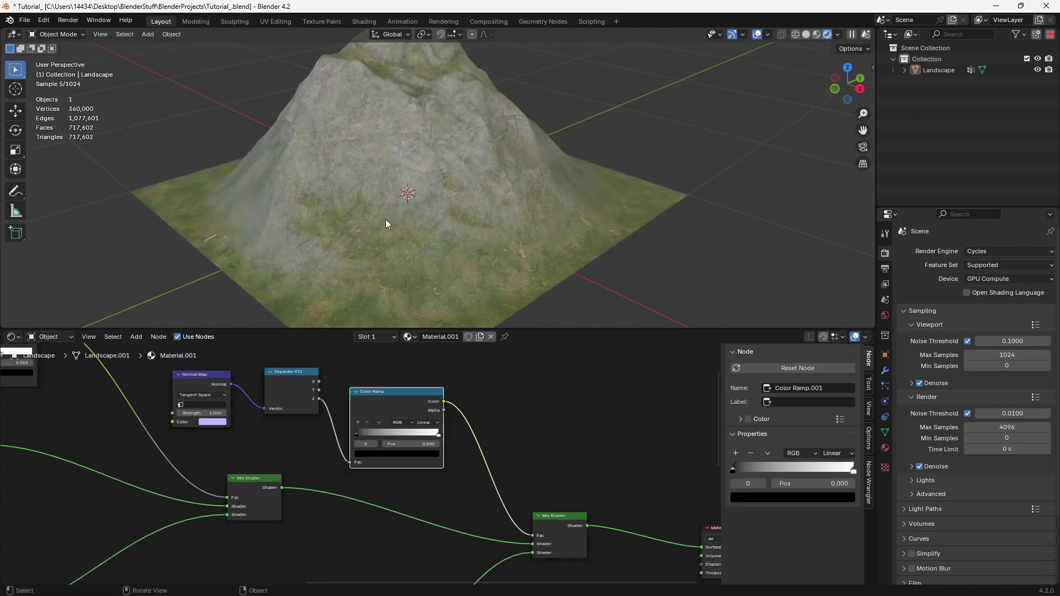
Move the slope Color Ramp's black stop to 0.709 beside the white stop for a sharp grass mask.
{"action": "middle_click_drag", "start_coordinate": [393, 233], "coordinate": [426, 244]}
{"action": "left_click_drag", "start_coordinate": [364, 432], "coordinate": [402, 429]}
{"action": "scroll", "coordinate": [404, 253], "scroll_direction": "up", "scroll_amount": 4}
{"action": "middle_click_drag", "start_coordinate": [405, 252], "coordinate": [394, 227]}
{"action": "mouse_move", "coordinate": [397, 433]}
{"action": "left_mouse_down"}
{"action": "mouse_move", "coordinate": [389, 431]}
{"action": "mouse_move", "coordinate": [415, 432]}
{"action": "left_mouse_up"}
{"action": "scroll", "coordinate": [486, 265], "scroll_direction": "down", "scroll_amount": 5}
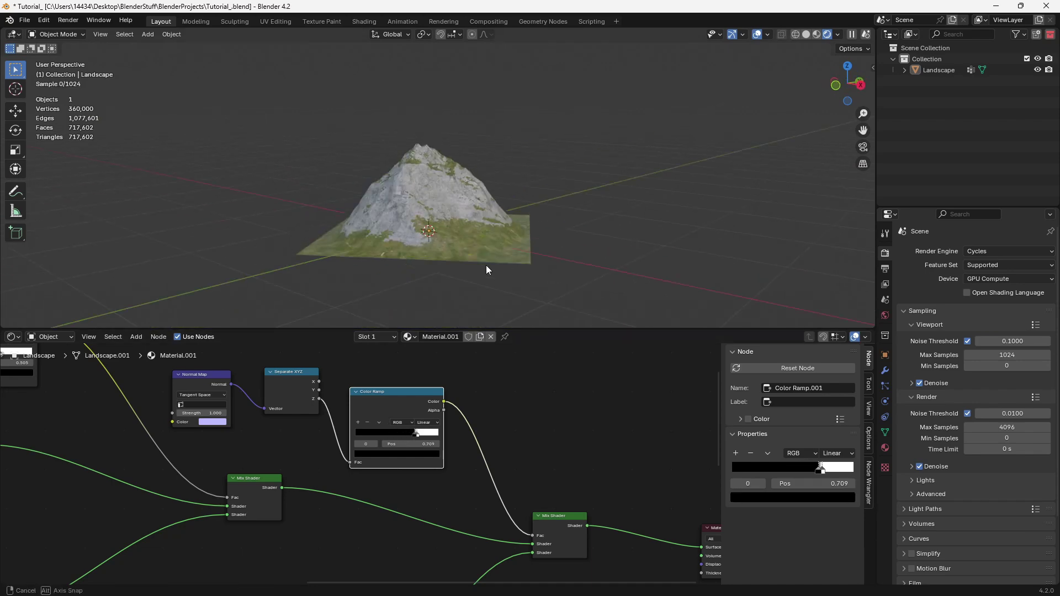
{"action": "middle_click_drag", "start_coordinate": [486, 269], "coordinate": [450, 228]}
Set the grass Principled BSDF's Roughness to 1.000 and its specular IOR Level to 0.036.
{"action": "left_click", "coordinate": [448, 231]}
{"action": "scroll", "coordinate": [360, 490], "scroll_direction": "down", "scroll_amount": 5}
{"action": "scroll", "coordinate": [339, 456], "scroll_direction": "up", "scroll_amount": 5}
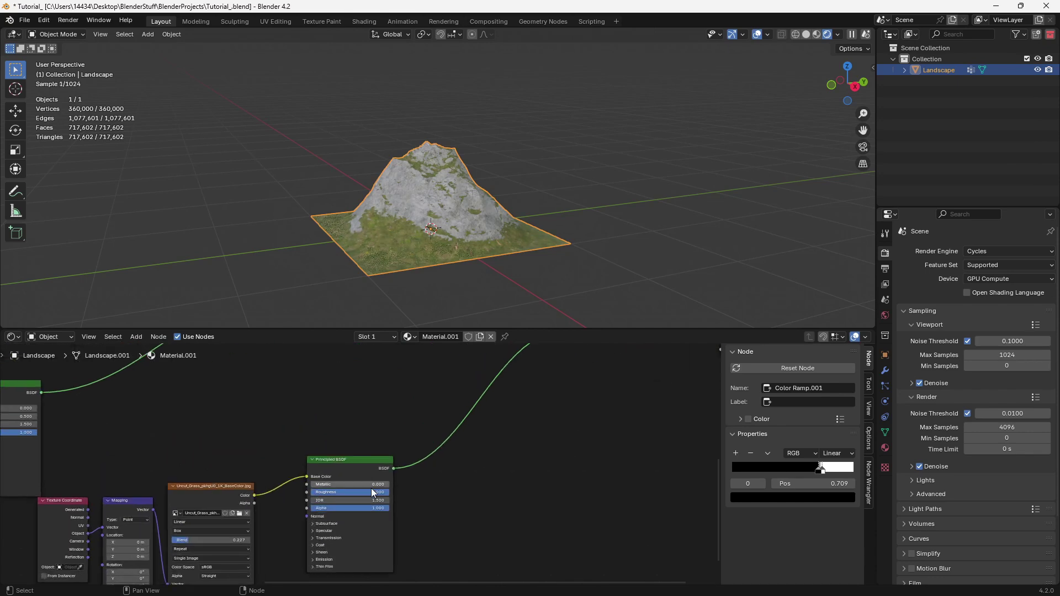
{"action": "middle_click_drag", "start_coordinate": [330, 500], "coordinate": [357, 425]}
{"action": "scroll", "coordinate": [357, 425], "scroll_direction": "up", "scroll_amount": 3}
{"action": "left_click", "coordinate": [337, 463]}
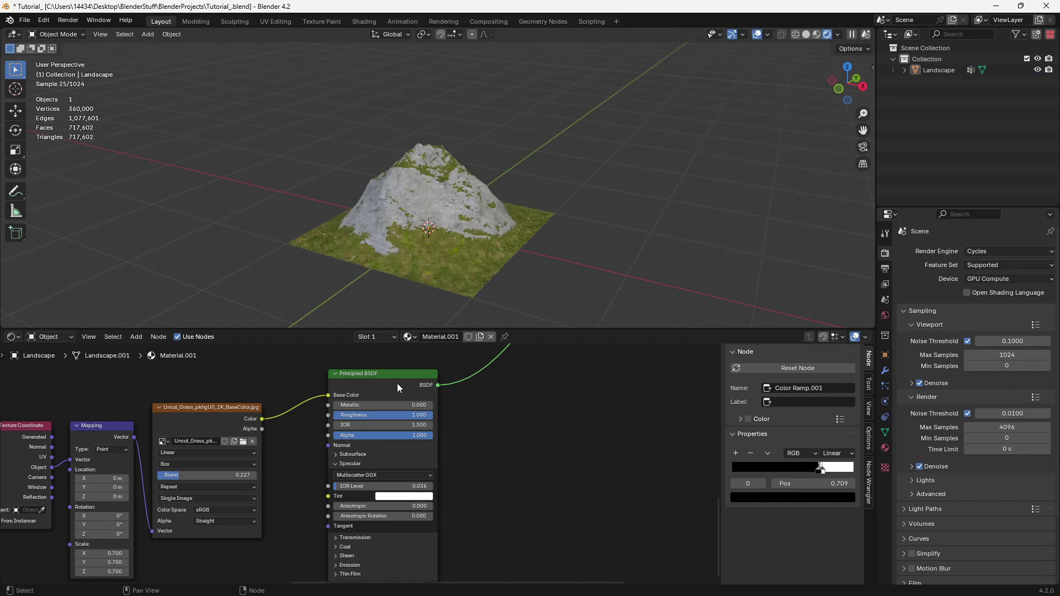
Insert a Mix Color node between the slope Color Ramp and the second Mix Shader's Fac input.
{"action": "scroll", "coordinate": [387, 380], "scroll_direction": "down", "scroll_amount": 6}
{"action": "scroll", "coordinate": [358, 450], "scroll_direction": "up", "scroll_amount": 3}
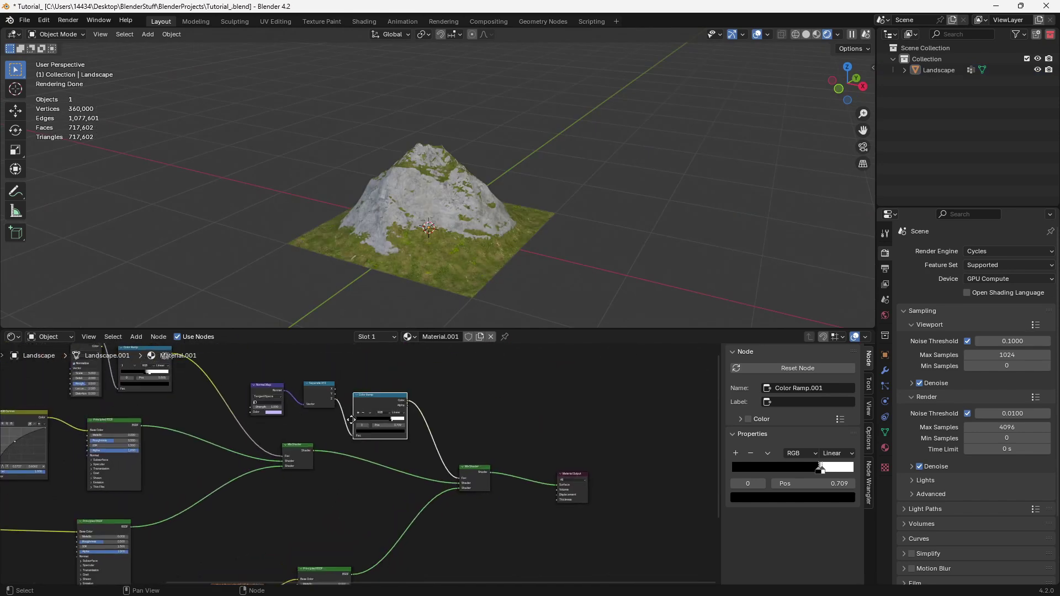
{"action": "key", "text": "shift+a"}
{"action": "type", "text": "mix"}
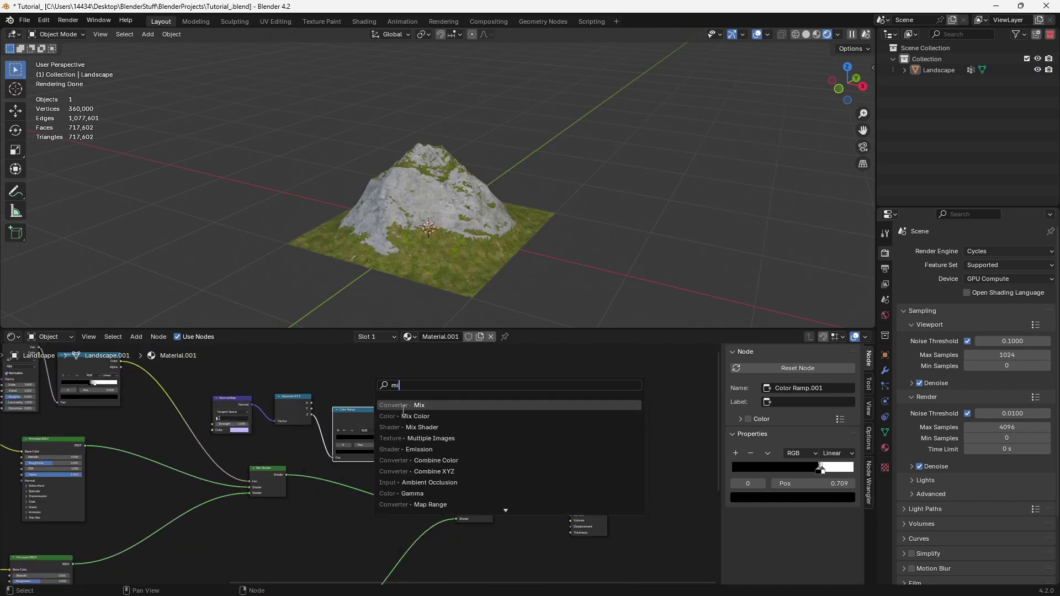
{"action": "key", "text": "Return"}
{"action": "left_click", "coordinate": [373, 385]}
Add a Gradient Texture node above the slope Color Ramp.
{"action": "key", "text": "shift+a"}
{"action": "type", "text": "grad"}
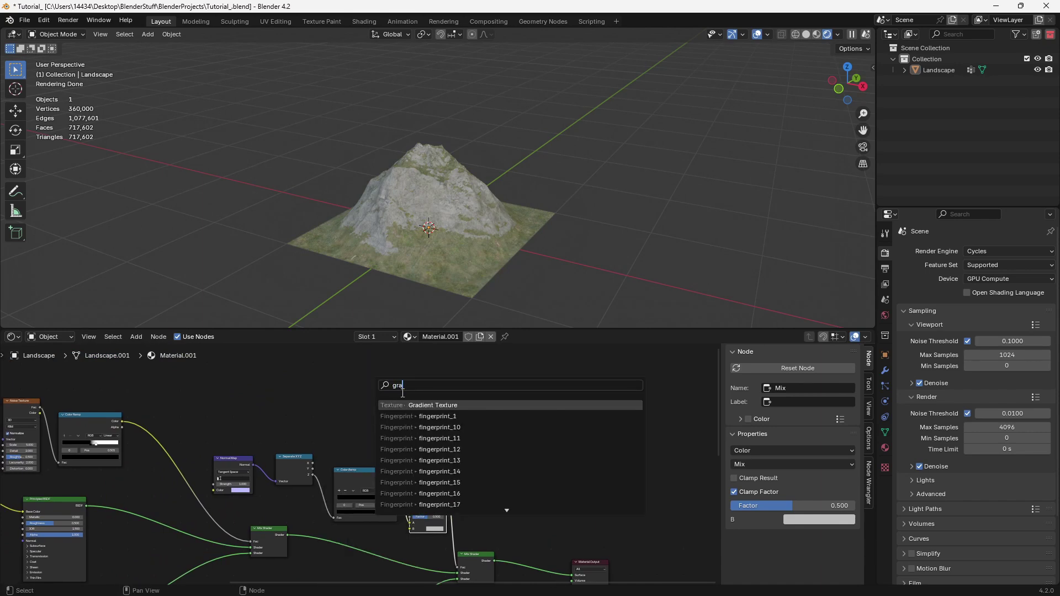
{"action": "key", "text": "Return"}
{"action": "left_click", "coordinate": [331, 408]}
Give the Gradient Texture a Mapping node fed by Object coordinates, with its Y rotation set to 90°.
{"action": "key", "text": "ctrl+t"}
{"action": "left_click_drag", "start_coordinate": [252, 431], "coordinate": [212, 352]}
{"action": "left_click_drag", "start_coordinate": [301, 420], "coordinate": [294, 362]}
{"action": "middle_click_drag", "start_coordinate": [258, 379], "coordinate": [261, 393]}
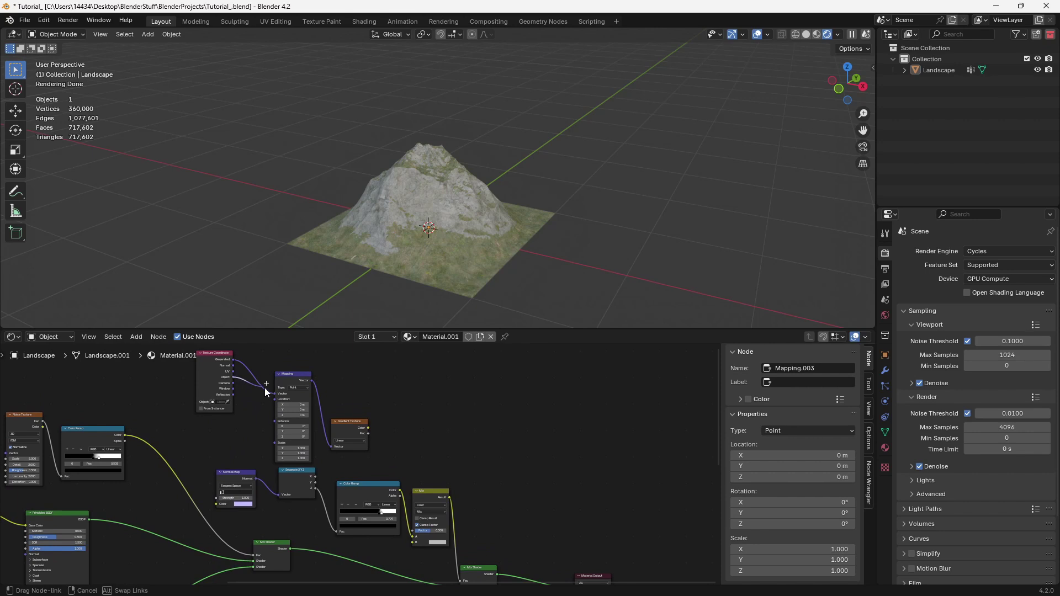
{"action": "scroll", "coordinate": [273, 420], "scroll_direction": "up", "scroll_amount": 2}
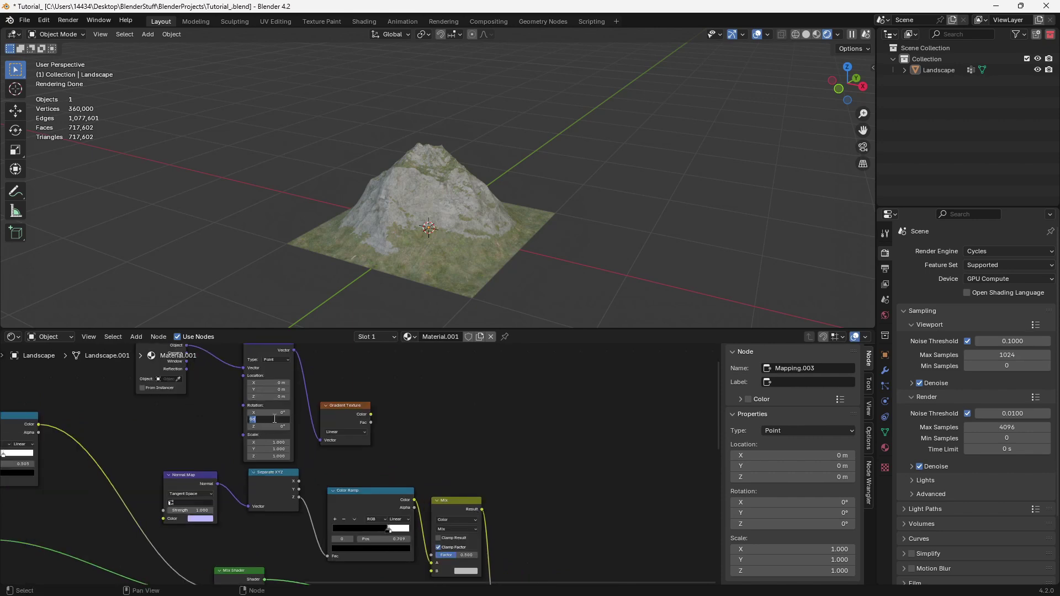
Duplicate the slope Color Ramp and connect the Gradient Texture's Color output to the copy's Fac input.
{"action": "left_click", "coordinate": [354, 490]}
{"action": "key", "text": "shift+d"}
{"action": "left_click", "coordinate": [418, 387]}
{"action": "left_click_drag", "start_coordinate": [370, 415], "coordinate": [388, 449]}
Connect the gradient's Color Ramp to the Mix node's B input and set the node to Multiply with a Factor of 1.000.
{"action": "middle_click_drag", "start_coordinate": [515, 428], "coordinate": [510, 403]}
{"action": "left_click_drag", "start_coordinate": [470, 373], "coordinate": [482, 534]}
{"action": "left_click", "coordinate": [445, 504]}
{"action": "left_click", "coordinate": [440, 436]}
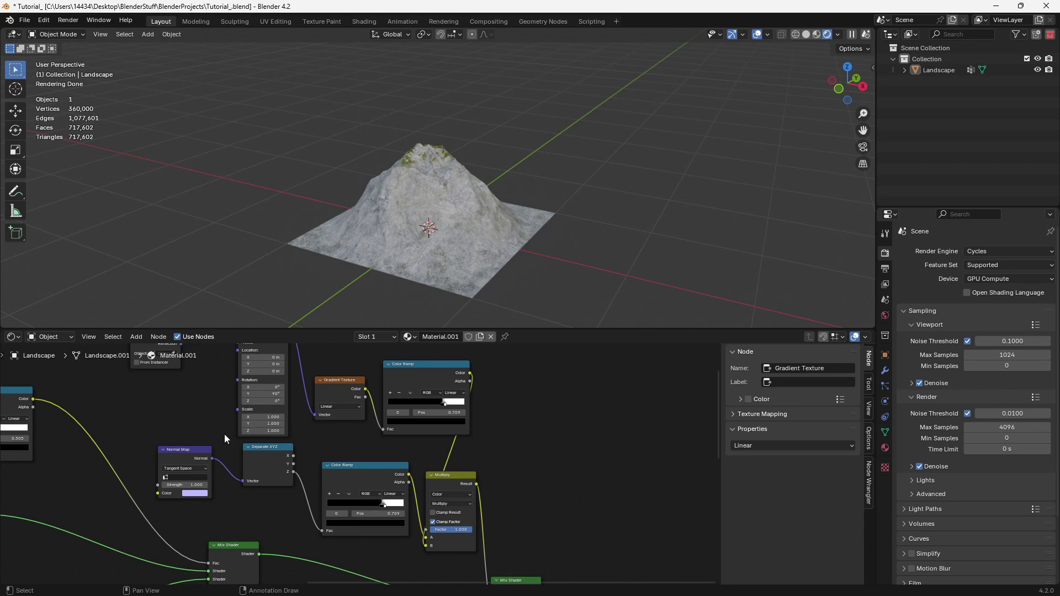
Flip the gradient's Color Ramp, switch it to Constant interpolation, and move the black stop to about 0.445.
{"action": "middle_click_drag", "start_coordinate": [255, 402], "coordinate": [255, 445]}
{"action": "scroll", "coordinate": [255, 446], "scroll_direction": "up", "scroll_amount": 3}
{"action": "left_click_drag", "start_coordinate": [493, 446], "coordinate": [464, 448]}
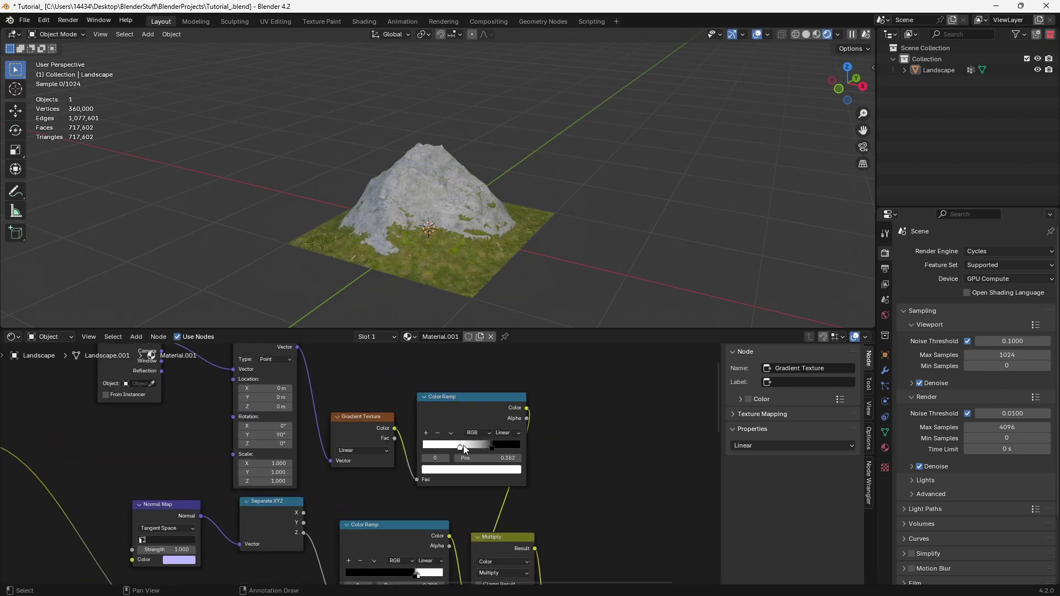
{"action": "left_click", "coordinate": [509, 435]}
{"action": "left_click", "coordinate": [505, 500]}
{"action": "mouse_move", "coordinate": [466, 447]}
{"action": "left_mouse_down"}
{"action": "mouse_move", "coordinate": [422, 448]}
{"action": "mouse_move", "coordinate": [486, 449]}
{"action": "mouse_move", "coordinate": [446, 452]}
{"action": "mouse_move", "coordinate": [469, 442]}
{"action": "left_mouse_up"}
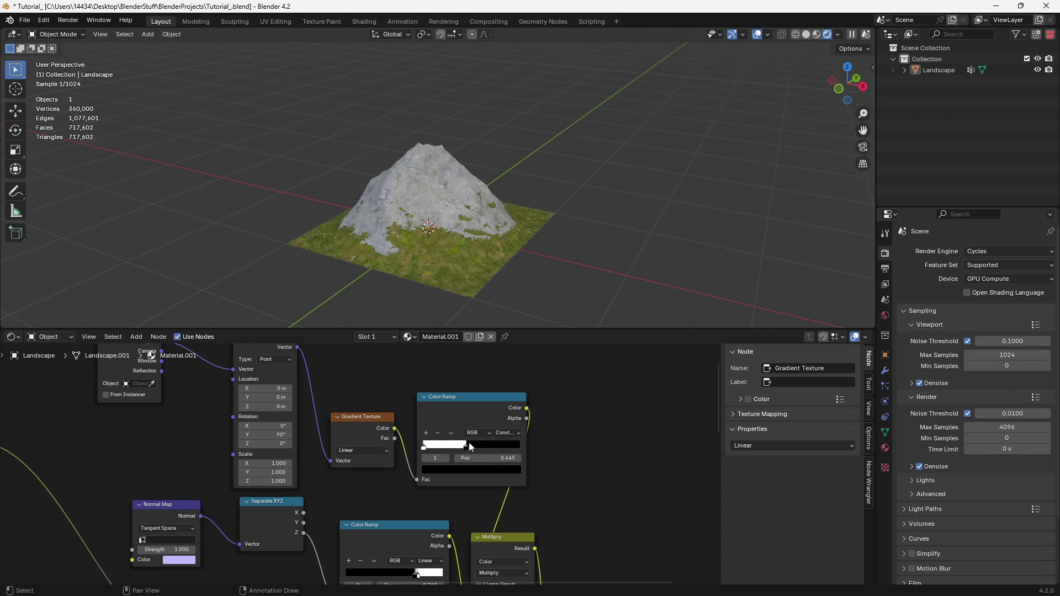
Duplicate the second Mix Shader and insert the copy before the Material Output.
{"action": "scroll", "coordinate": [628, 237], "scroll_direction": "down", "scroll_amount": 4}
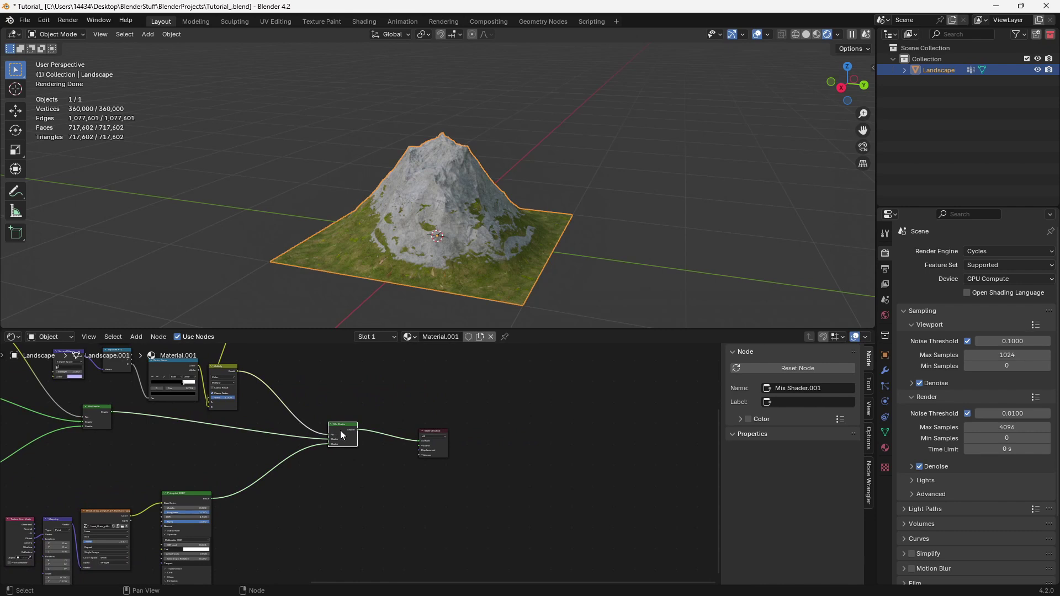
{"action": "key", "text": "shift+d"}
{"action": "left_click", "coordinate": [385, 433]}
Duplicate the grass Principled BSDF, connect the copy to the third Mix Shader's lower Shader input, and place it beneath that node.
{"action": "left_click", "coordinate": [191, 504]}
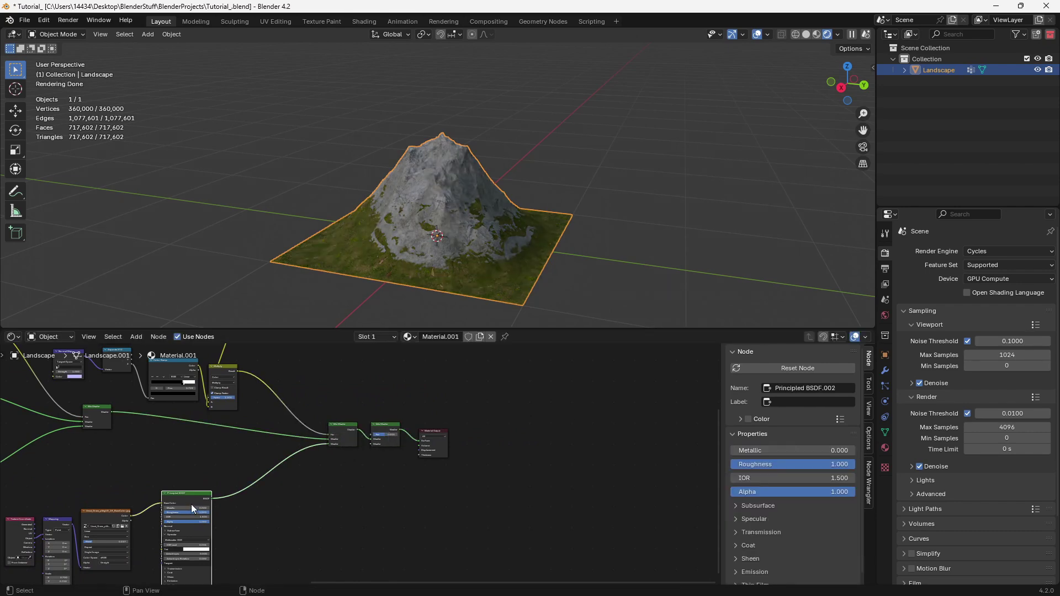
{"action": "key", "text": "shift+d"}
{"action": "left_click", "coordinate": [304, 495]}
{"action": "left_click_drag", "start_coordinate": [304, 495], "coordinate": [369, 444]}
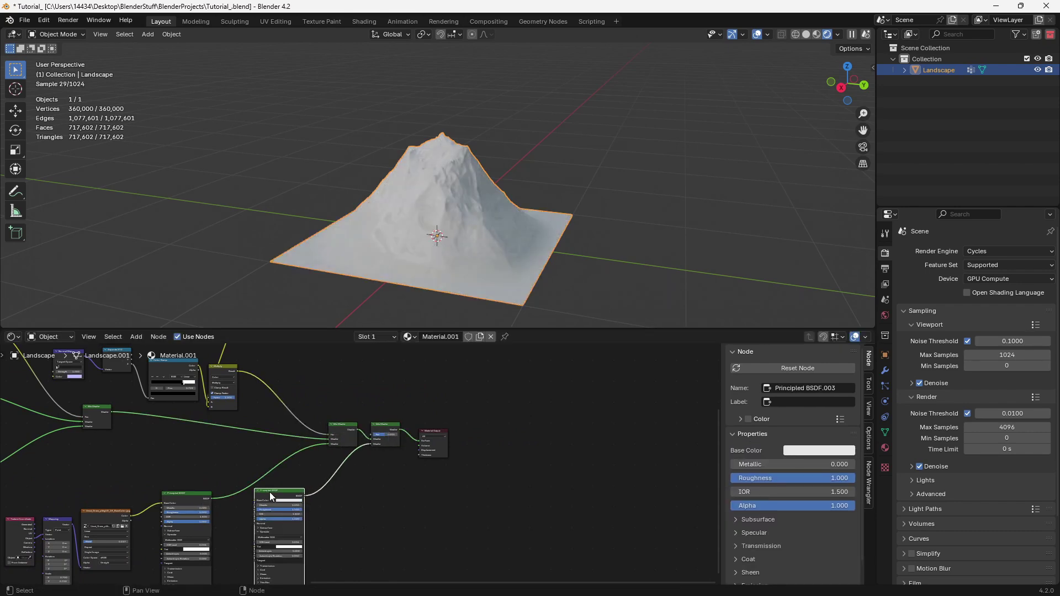
{"action": "left_click_drag", "start_coordinate": [269, 492], "coordinate": [285, 489]}
{"action": "left_click_drag", "start_coordinate": [285, 489], "coordinate": [338, 488]}
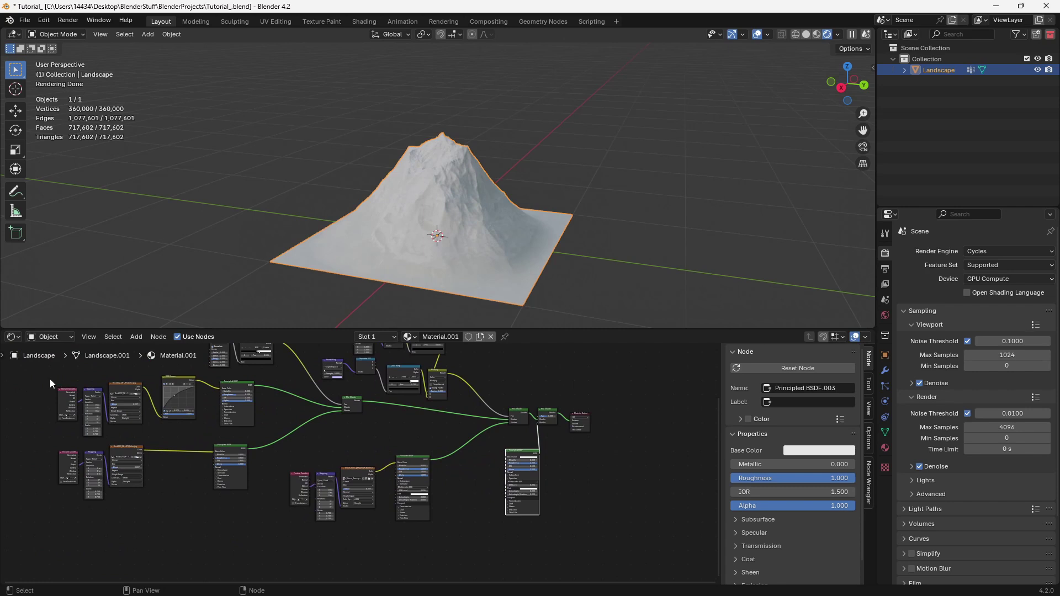
Duplicate both rock texture node chains, including the RGB Curves node, and place the copies below the grass texture nodes.
{"action": "left_click_drag", "start_coordinate": [48, 384], "coordinate": [144, 489]}
{"action": "key", "text": "Home"}
{"action": "left_click_drag", "start_coordinate": [114, 391], "coordinate": [216, 499]}
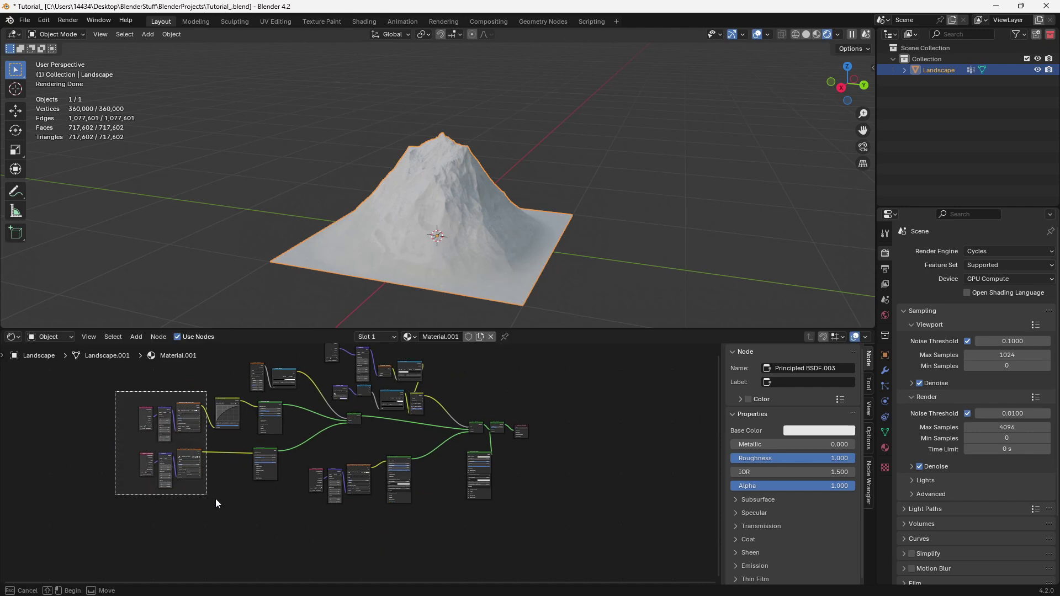
{"action": "middle_click_drag", "start_coordinate": [215, 499], "coordinate": [200, 491]}
{"action": "left_click_drag", "start_coordinate": [95, 376], "coordinate": [206, 491]}
{"action": "key", "text": "g"}
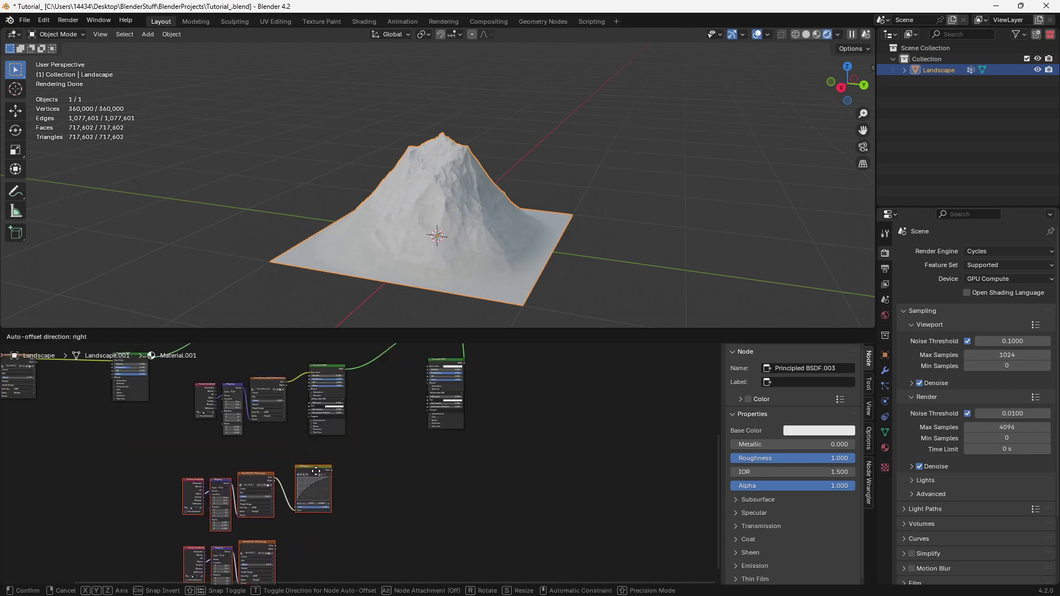
{"action": "left_click", "coordinate": [309, 471]}
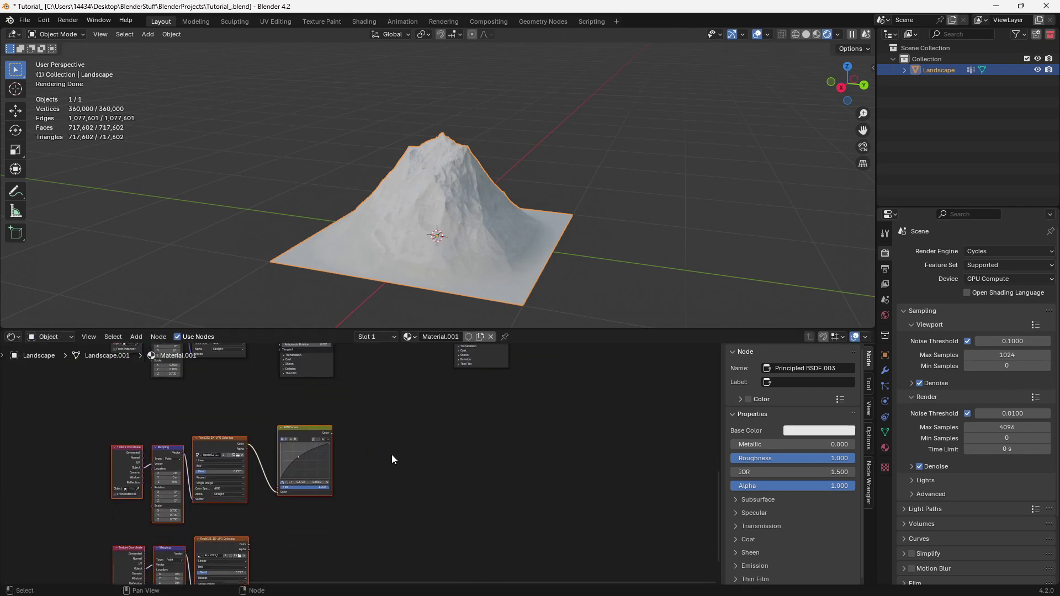
Add a Mix Color node and connect the copied RGB Curves and second rock image texture to its A and B inputs.
{"action": "key", "text": "shift+a"}
{"action": "left_click", "coordinate": [363, 386]}
{"action": "type", "text": "mi"}
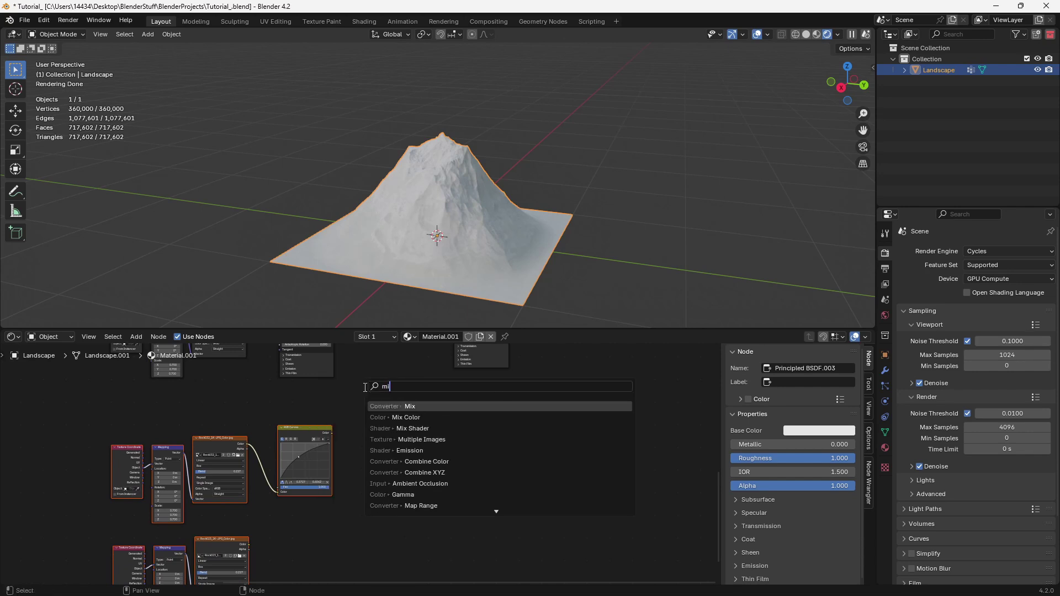
{"action": "key", "text": "Down"}
{"action": "key", "text": "Return"}
{"action": "left_click", "coordinate": [349, 488]}
{"action": "left_click_drag", "start_coordinate": [332, 434], "coordinate": [348, 528]}
{"action": "left_click_drag", "start_coordinate": [249, 545], "coordinate": [348, 532]}
{"action": "key", "text": "g"}
{"action": "left_click", "coordinate": [424, 487]}
Connect the noise texture's Color Ramp to the Factor input of the new rock Mix node.
{"action": "scroll", "coordinate": [278, 397], "scroll_direction": "down", "scroll_amount": 5}
{"action": "middle_click_drag", "start_coordinate": [276, 397], "coordinate": [355, 514]}
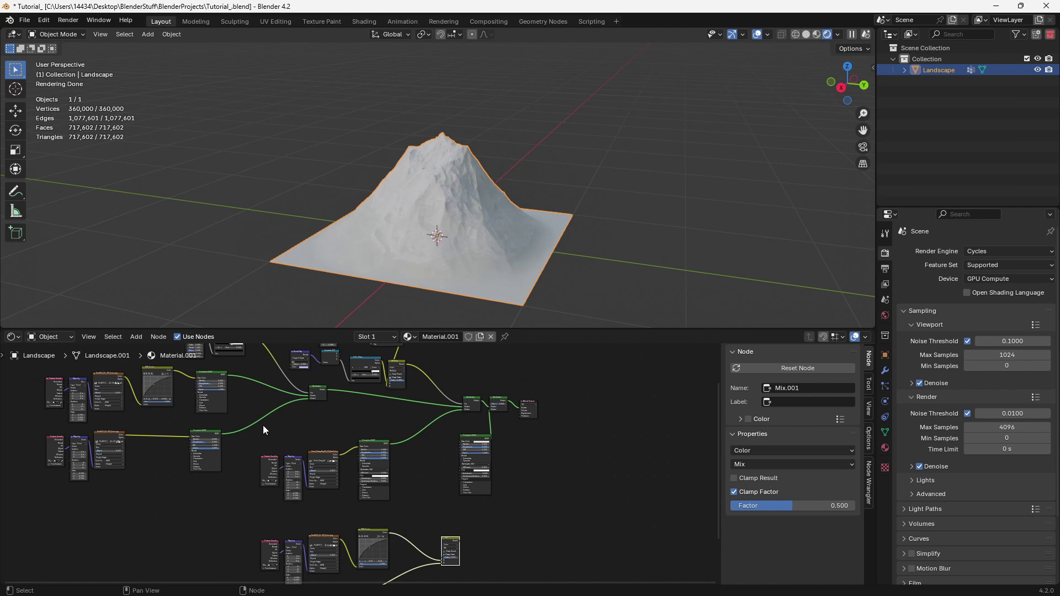
{"action": "middle_click_drag", "start_coordinate": [184, 417], "coordinate": [324, 446]}
{"action": "left_click", "coordinate": [300, 376]}
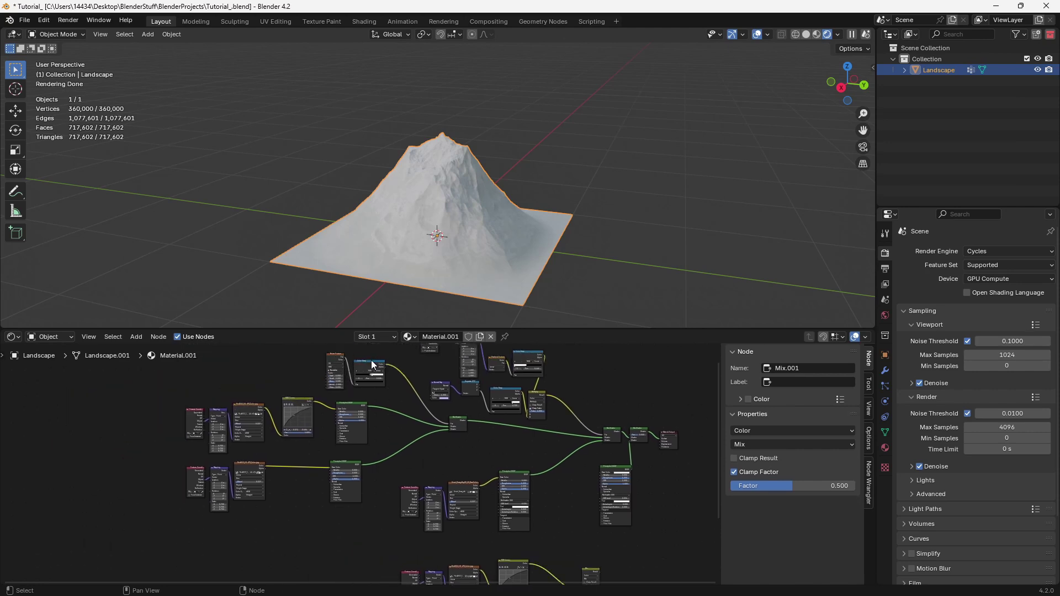
{"action": "left_click_drag", "start_coordinate": [376, 366], "coordinate": [534, 551]}
Connect the new rock Mix node's Result to the Base Color of the third Mix Shader's Principled BSDF.
{"action": "middle_click_drag", "start_coordinate": [430, 426], "coordinate": [422, 500]}
{"action": "scroll", "coordinate": [332, 428], "scroll_direction": "up", "scroll_amount": 3}
{"action": "middle_click_drag", "start_coordinate": [342, 436], "coordinate": [422, 476]}
{"action": "scroll", "coordinate": [420, 474], "scroll_direction": "up", "scroll_amount": 2}
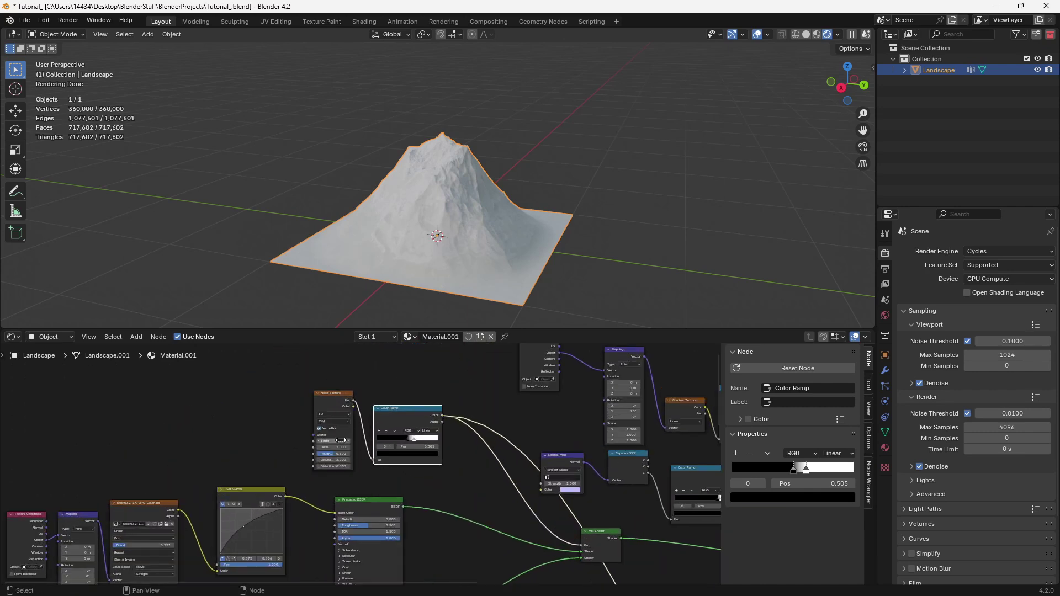
{"action": "scroll", "coordinate": [331, 447], "scroll_direction": "down", "scroll_amount": 6}
{"action": "scroll", "coordinate": [436, 486], "scroll_direction": "up", "scroll_amount": 3}
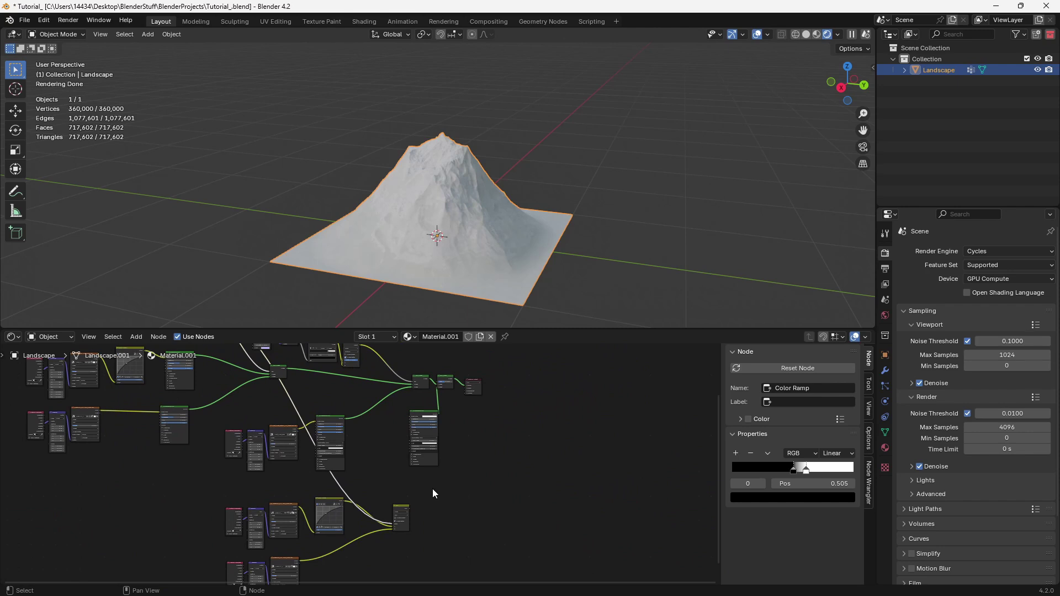
{"action": "left_click_drag", "start_coordinate": [404, 516], "coordinate": [432, 444]}
{"action": "scroll", "coordinate": [356, 462], "scroll_direction": "up", "scroll_amount": 3}
{"action": "middle_click_drag", "start_coordinate": [369, 547], "coordinate": [364, 423]}
{"action": "scroll", "coordinate": [369, 481], "scroll_direction": "up", "scroll_amount": 4}
{"action": "scroll", "coordinate": [361, 423], "scroll_direction": "down", "scroll_amount": 2}
Insert a duplicate RGB Curves node between the Mix node and the Principled BSDF, moving its curve point to about 0.586, 0.406.
{"action": "key", "text": "shift+a"}
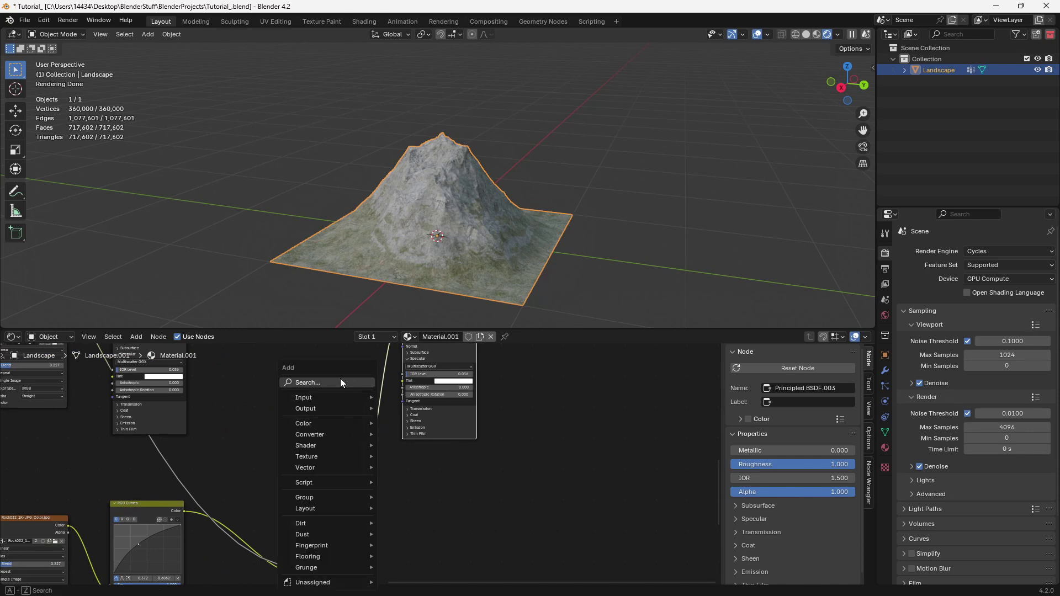
{"action": "left_click", "coordinate": [164, 518]}
{"action": "key", "text": "shift+d"}
{"action": "left_click", "coordinate": [448, 406]}
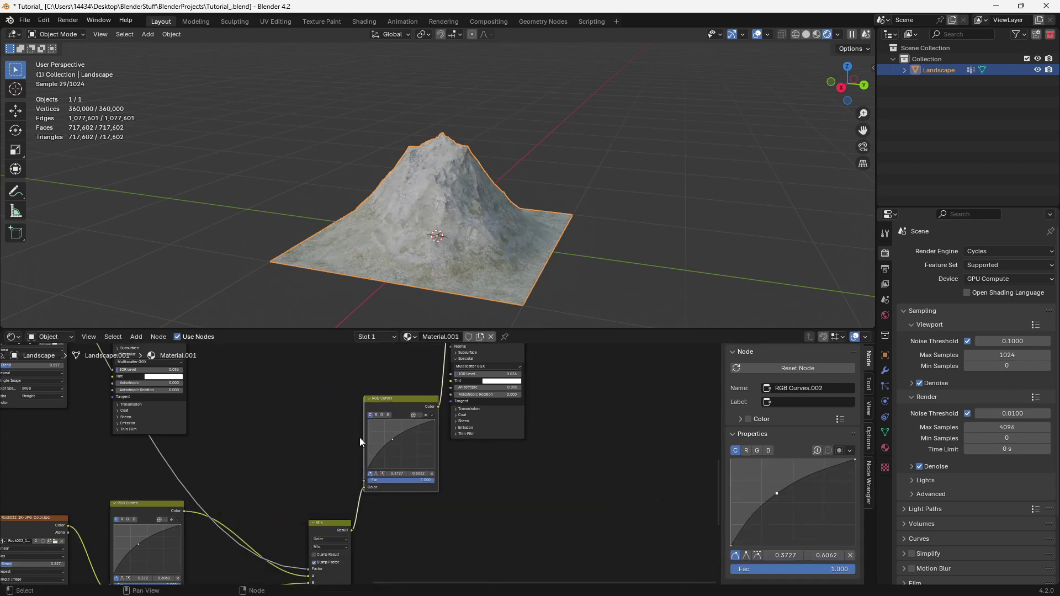
{"action": "left_click_drag", "start_coordinate": [397, 439], "coordinate": [402, 445]}
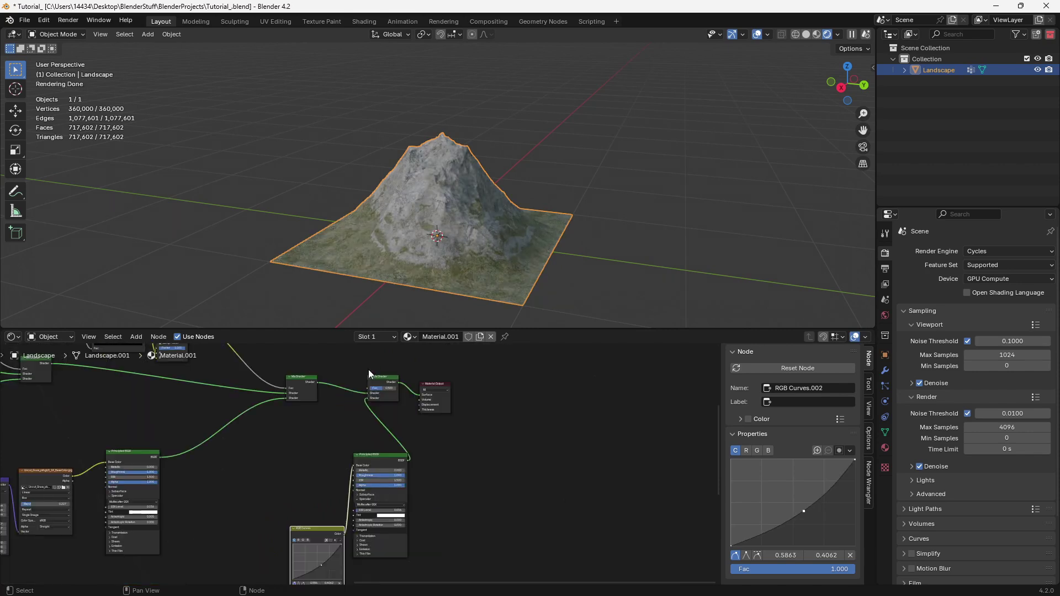
Move the Material Output and third Mix Shader aside and add an Attribute node above their links.
{"action": "left_click_drag", "start_coordinate": [369, 370], "coordinate": [472, 409]}
{"action": "left_click_drag", "start_coordinate": [384, 381], "coordinate": [535, 418]}
{"action": "middle_click_drag", "start_coordinate": [427, 401], "coordinate": [394, 465]}
{"action": "key", "text": "shift+a"}
{"action": "left_click", "coordinate": [384, 379]}
{"action": "type", "text": "att"}
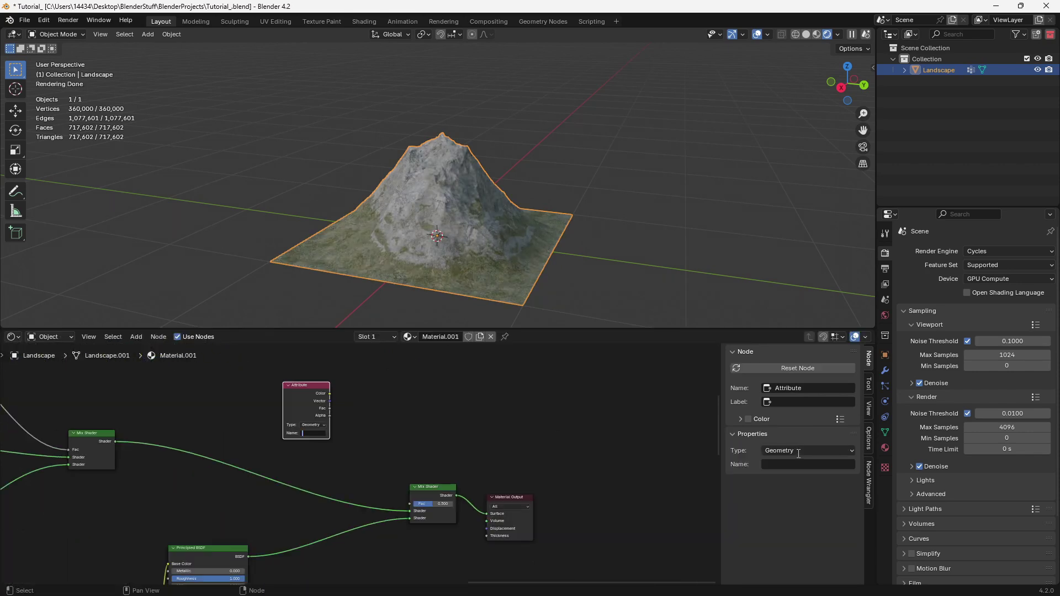
Check the landscape's vertex groups, name the attribute water, and connect its Color to the third Mix Shader's Fac.
{"action": "left_click", "coordinate": [886, 432]}
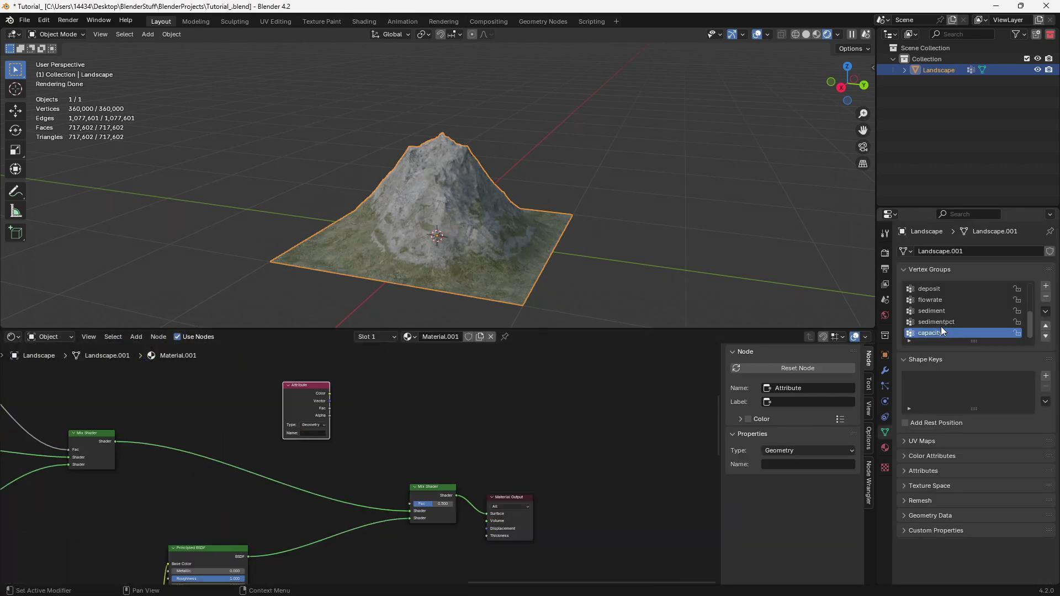
{"action": "left_click", "coordinate": [321, 432]}
{"action": "type", "text": "water"}
{"action": "key", "text": "Return"}
{"action": "left_click_drag", "start_coordinate": [329, 394], "coordinate": [415, 505]}
Examine the water attribute on the mountain and insert a Color Ramp between the Attribute node and the third Mix Shader.
{"action": "middle_click_drag", "start_coordinate": [395, 243], "coordinate": [461, 227]}
{"action": "scroll", "coordinate": [461, 227], "scroll_direction": "up", "scroll_amount": 4}
{"action": "scroll", "coordinate": [352, 496], "scroll_direction": "down", "scroll_amount": 4}
{"action": "middle_click_drag", "start_coordinate": [267, 530], "coordinate": [358, 469]}
{"action": "scroll", "coordinate": [358, 468], "scroll_direction": "up", "scroll_amount": 4}
{"action": "middle_click_drag", "start_coordinate": [274, 548], "coordinate": [330, 445]}
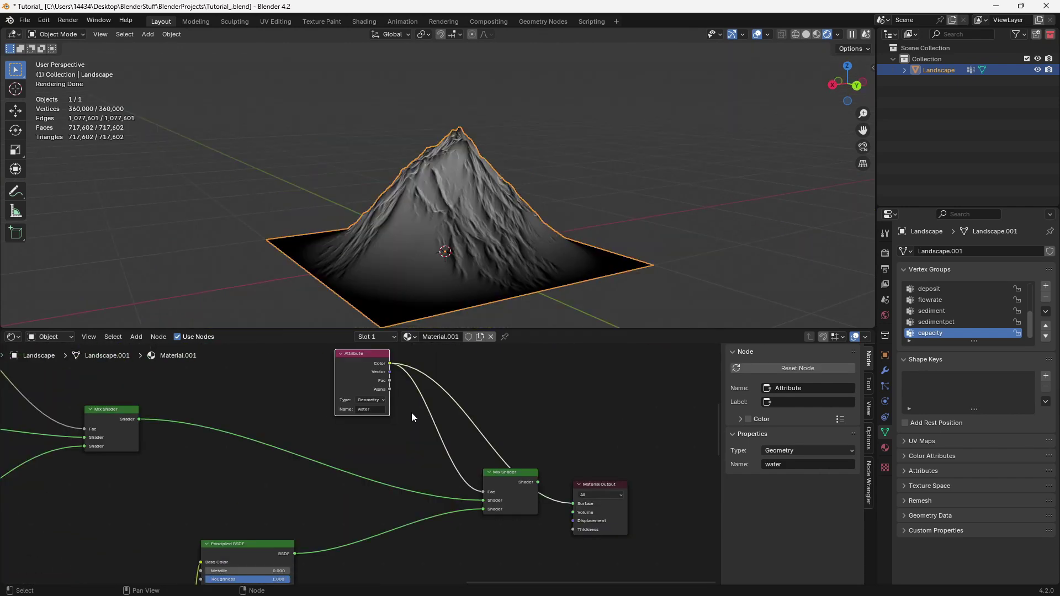
{"action": "key", "text": "shift+a"}
{"action": "mouse_move", "coordinate": [409, 486]}
{"action": "left_click", "coordinate": [437, 428]}
{"action": "left_click", "coordinate": [405, 400]}
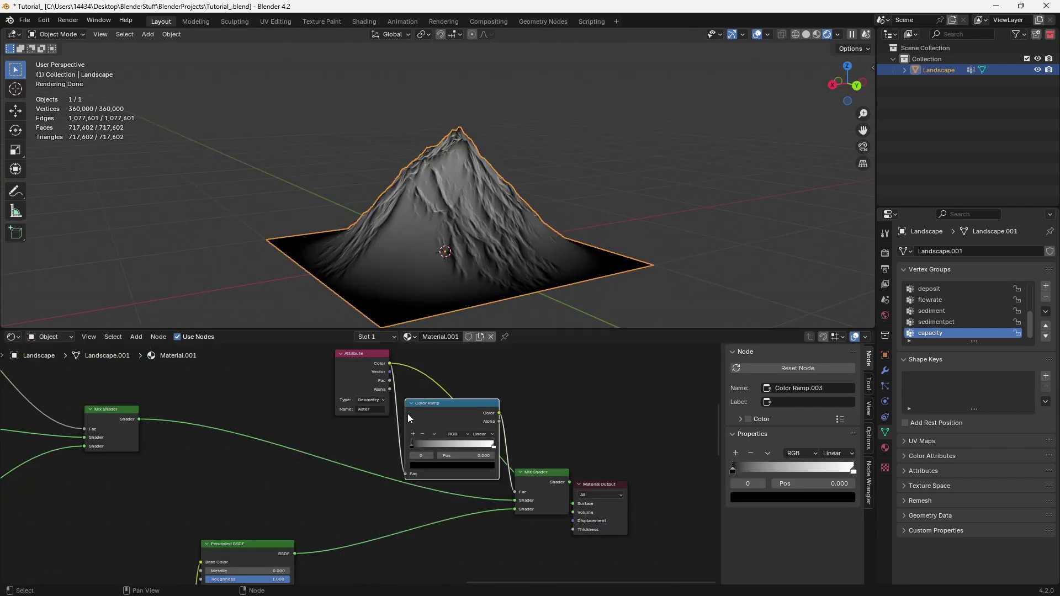
Tighten the water mask's Color Ramp by moving both stops inward, and output the third Mix Shader to the surface.
{"action": "left_click_drag", "start_coordinate": [412, 444], "coordinate": [419, 445]}
{"action": "left_click_drag", "start_coordinate": [494, 446], "coordinate": [455, 440]}
{"action": "scroll", "coordinate": [464, 177], "scroll_direction": "up", "scroll_amount": 3}
{"action": "middle_click_drag", "start_coordinate": [464, 170], "coordinate": [529, 183]}
{"action": "left_click", "coordinate": [528, 467], "text": "ctrl+shift"}
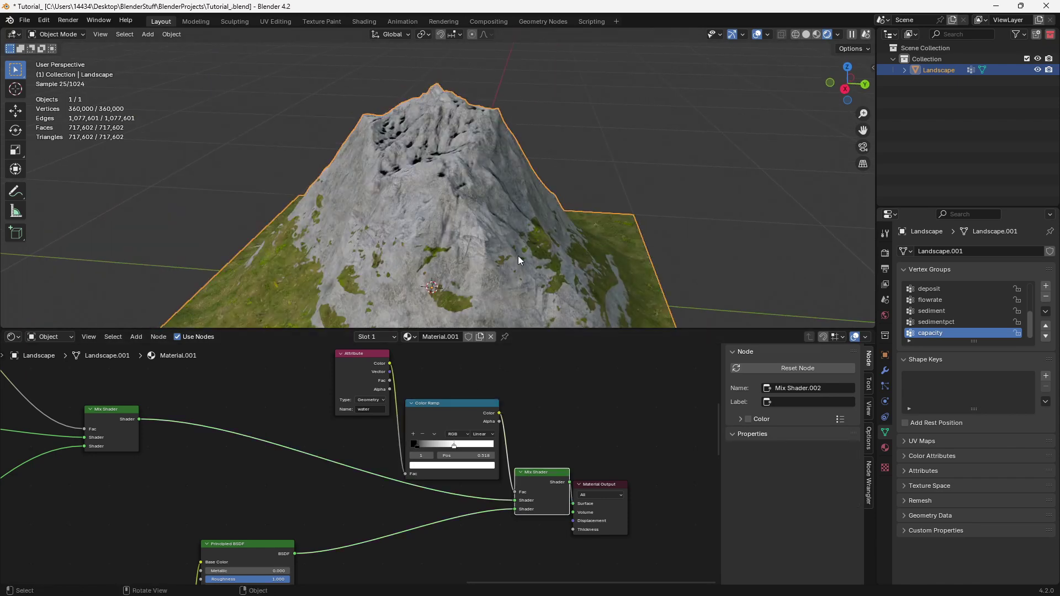
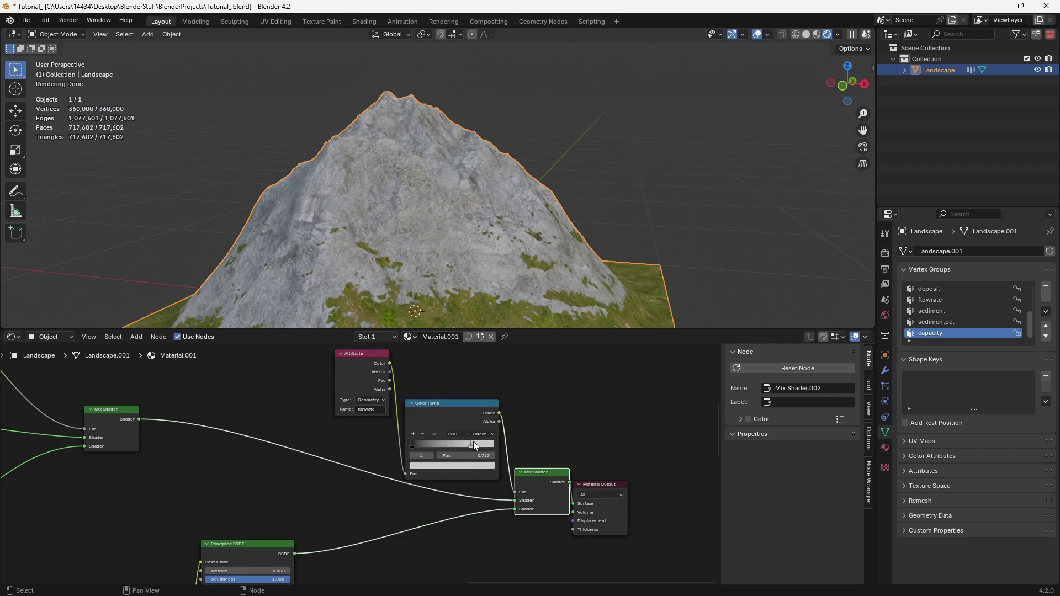
Move the white stop of the flowrate mask's Color Ramp to about 0.427 and check the mountain from several sides.
{"action": "left_click_drag", "start_coordinate": [474, 442], "coordinate": [445, 441]}
{"action": "scroll", "coordinate": [516, 181], "scroll_direction": "down", "scroll_amount": 4}
{"action": "left_click", "coordinate": [636, 235]}
{"action": "middle_click_drag", "start_coordinate": [636, 234], "coordinate": [448, 262]}
{"action": "left_click_drag", "start_coordinate": [438, 445], "coordinate": [442, 444]}
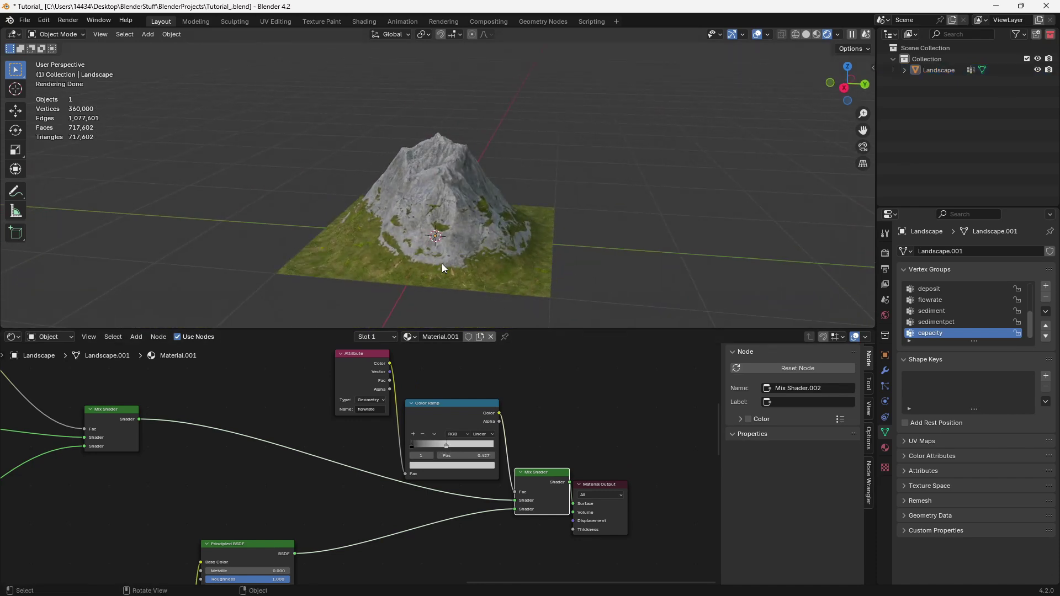
{"action": "middle_click_drag", "start_coordinate": [452, 221], "coordinate": [531, 208]}
{"action": "scroll", "coordinate": [527, 208], "scroll_direction": "up", "scroll_amount": 2}
{"action": "left_click", "coordinate": [525, 233]}
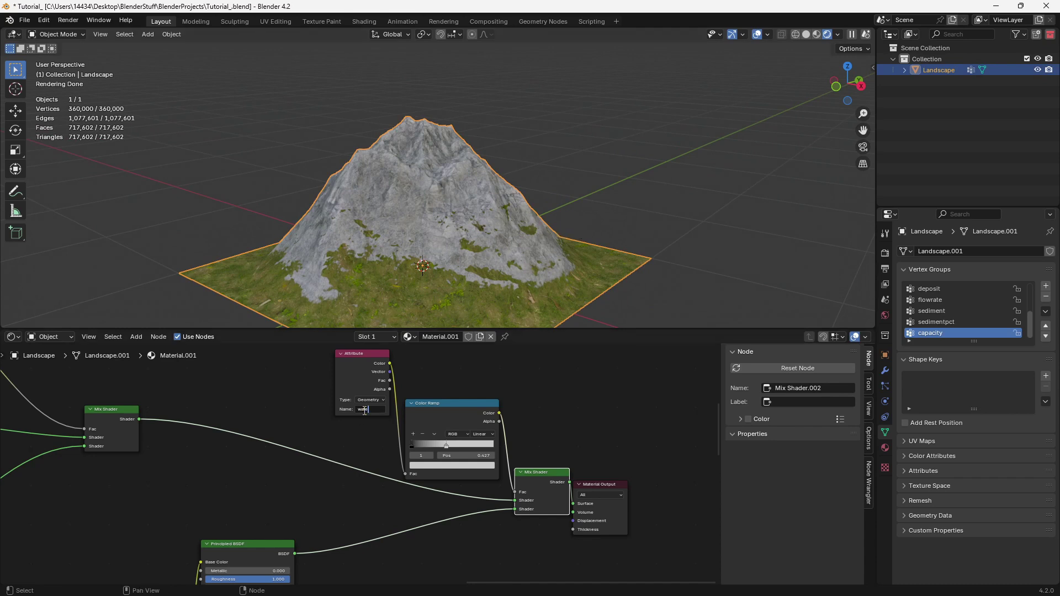
Try water as the mask's attribute name, set it back to flowrate, and compare the effect on the mountain.
{"action": "key", "text": "Return"}
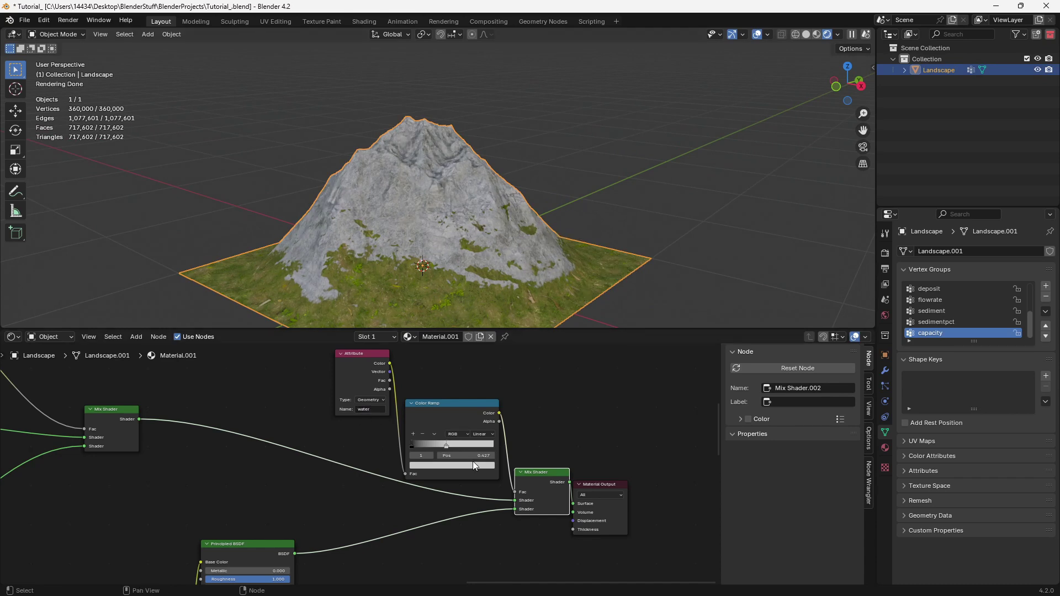
{"action": "left_click", "coordinate": [365, 409]}
{"action": "type", "text": "flowr"}
{"action": "key", "text": "Return"}
{"action": "middle_click_drag", "start_coordinate": [376, 148], "coordinate": [528, 201]}
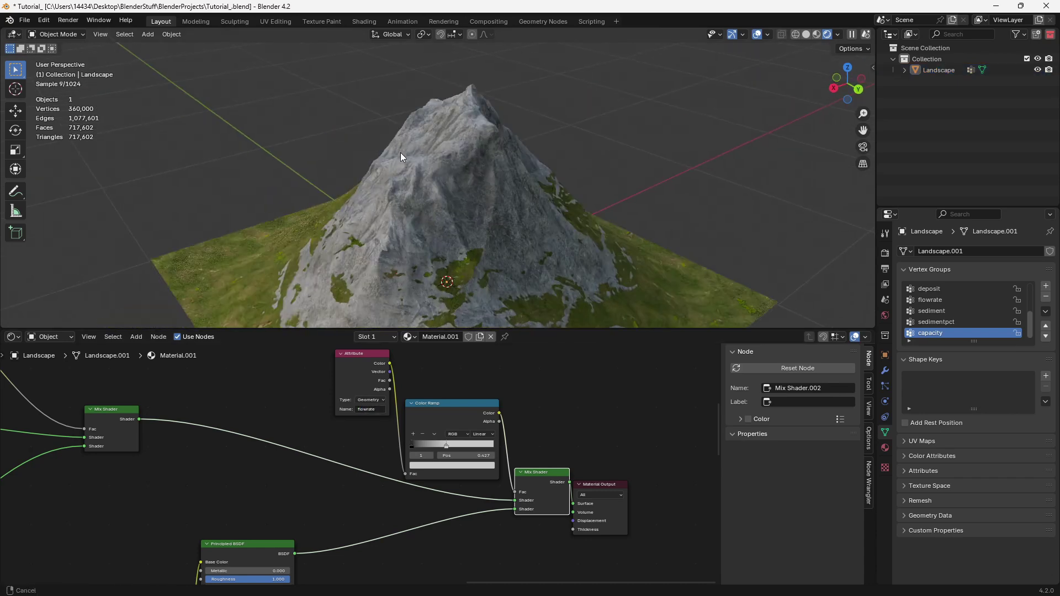
{"action": "scroll", "coordinate": [399, 191], "scroll_direction": "up", "scroll_amount": 2}
{"action": "scroll", "coordinate": [528, 201], "scroll_direction": "down", "scroll_amount": 3}
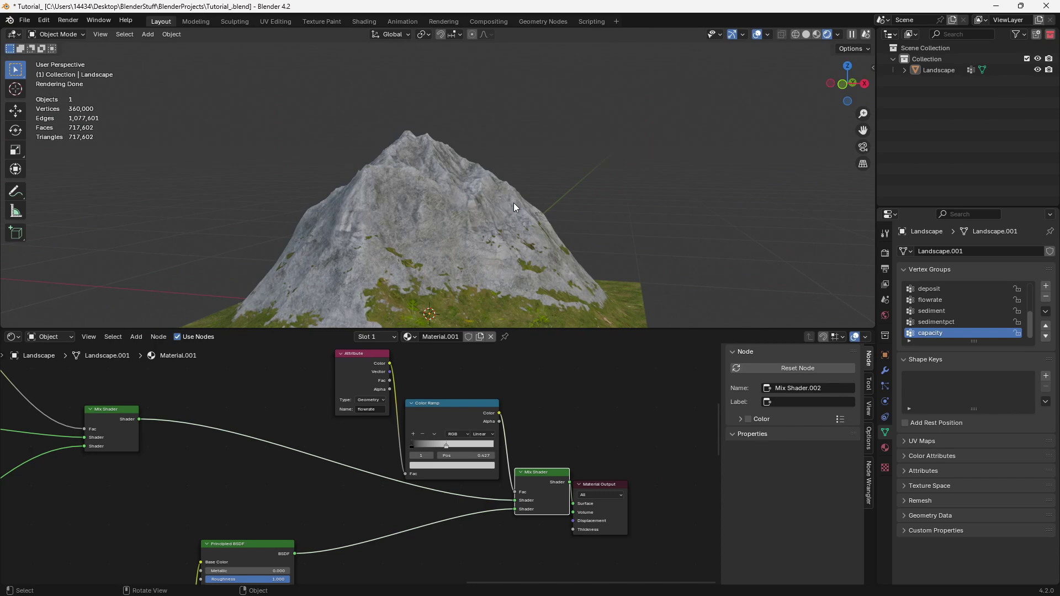
Move the Material Output further away from the third Mix Shader to make room for another layer.
{"action": "scroll", "coordinate": [350, 428], "scroll_direction": "down", "scroll_amount": 5}
{"action": "middle_click_drag", "start_coordinate": [261, 520], "coordinate": [397, 450]}
{"action": "scroll", "coordinate": [398, 450], "scroll_direction": "up", "scroll_amount": 3}
{"action": "left_click_drag", "start_coordinate": [409, 470], "coordinate": [390, 470]}
{"action": "middle_click_drag", "start_coordinate": [458, 287], "coordinate": [419, 241]}
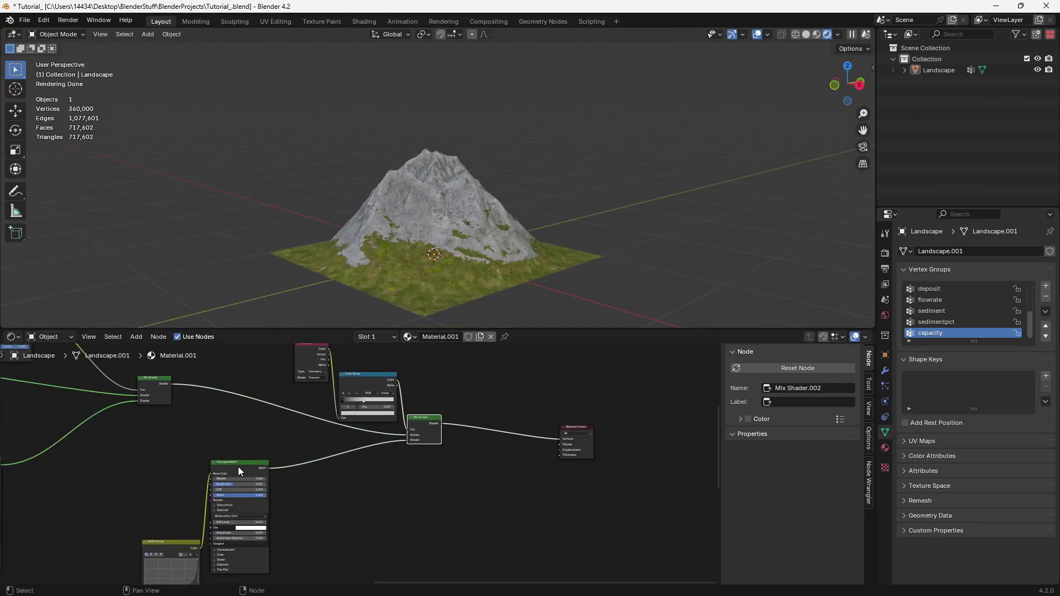
Duplicate the grass texture nodes with their Principled BSDF and place the copies below the Material Output.
{"action": "left_click", "coordinate": [238, 467]}
{"action": "scroll", "coordinate": [237, 471], "scroll_direction": "down", "scroll_amount": 6}
{"action": "middle_click_drag", "start_coordinate": [236, 471], "coordinate": [330, 445]}
{"action": "key", "text": "shift+d"}
{"action": "middle_click_drag", "start_coordinate": [294, 436], "coordinate": [230, 433]}
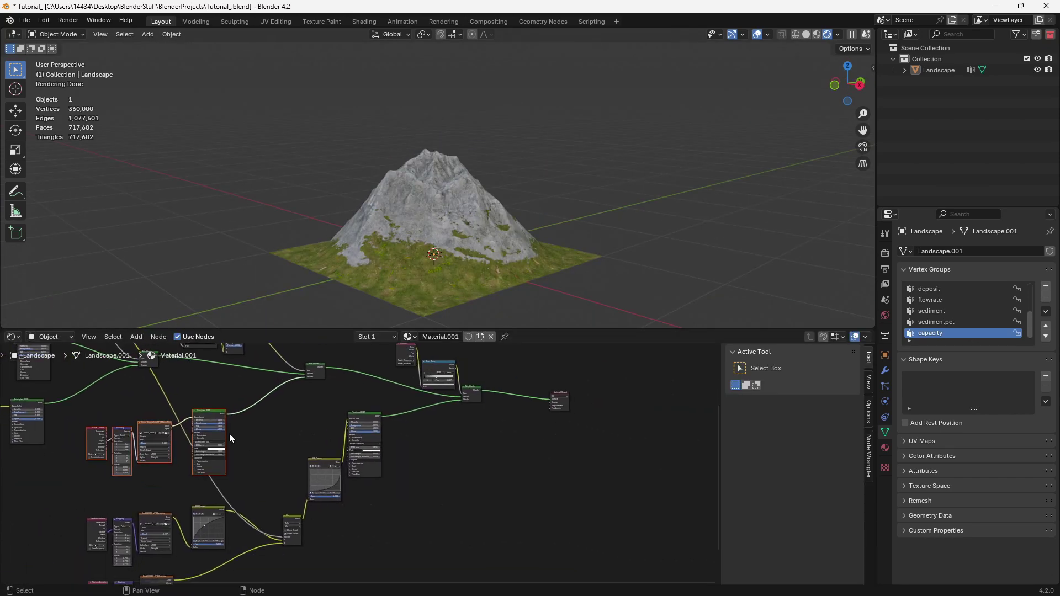
{"action": "scroll", "coordinate": [265, 435], "scroll_direction": "up", "scroll_amount": 3}
{"action": "left_click_drag", "start_coordinate": [409, 435], "coordinate": [371, 457]}
{"action": "middle_click_drag", "start_coordinate": [371, 457], "coordinate": [360, 480]}
Blend the third Mix Shader and the copied Principled BSDF with a new Mix Shader, and space it before the Material Output.
{"action": "left_click", "coordinate": [339, 381]}
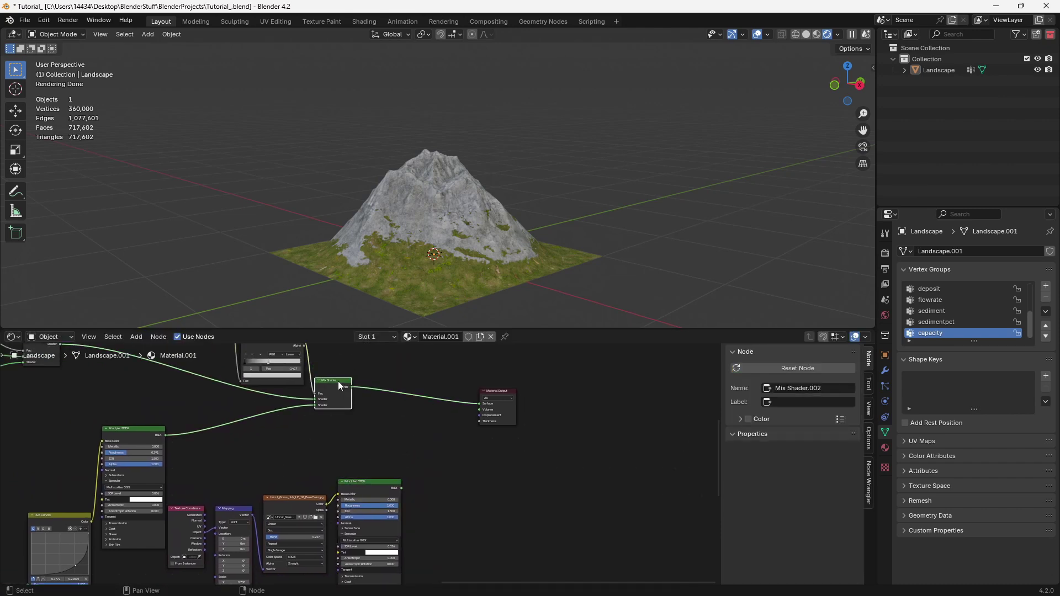
{"action": "left_click", "coordinate": [362, 481], "text": "shift"}
{"action": "key", "text": "ctrl+0"}
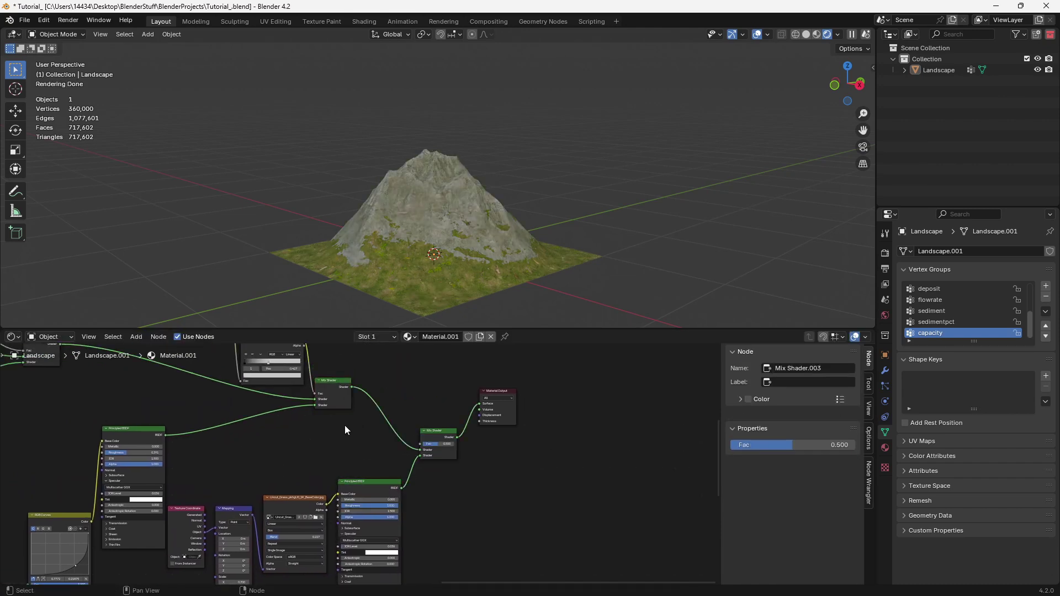
{"action": "left_click_drag", "start_coordinate": [497, 392], "coordinate": [579, 413]}
{"action": "left_click_drag", "start_coordinate": [433, 431], "coordinate": [501, 420]}
{"action": "middle_click_drag", "start_coordinate": [446, 369], "coordinate": [435, 475]}
Duplicate the flowrate Attribute node, name its attribute sediment, and connect its Color to the fourth Mix Shader's Fac.
{"action": "left_click", "coordinate": [199, 408]}
{"action": "key", "text": "shift+d"}
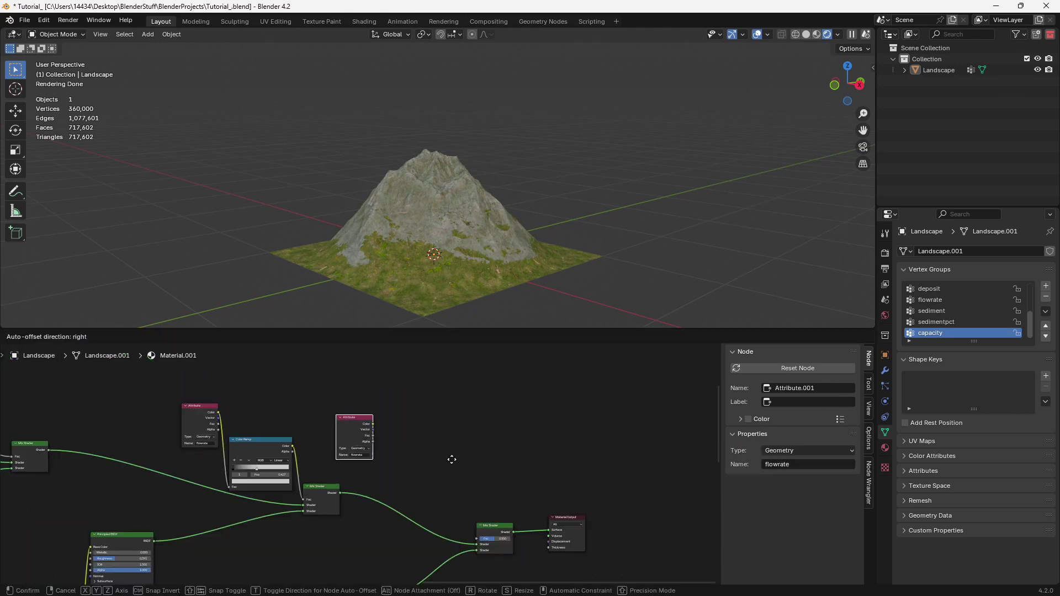
{"action": "left_click", "coordinate": [478, 489]}
{"action": "scroll", "coordinate": [486, 513], "scroll_direction": "up", "scroll_amount": 6}
{"action": "left_click", "coordinate": [343, 445]}
{"action": "type", "text": "sed"}
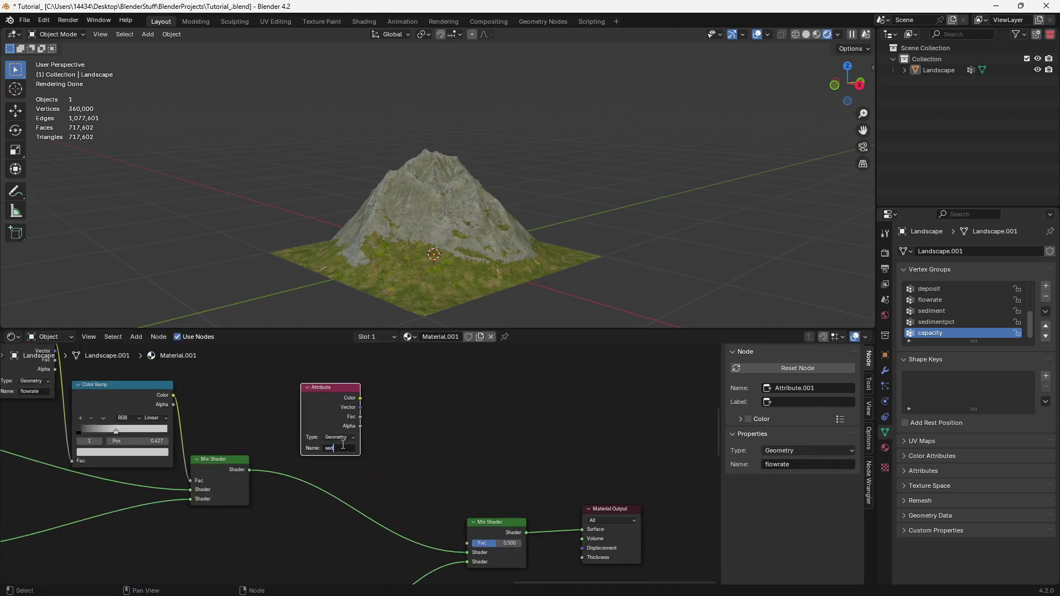
{"action": "type", "text": "iment"}
{"action": "key", "text": "Return"}
{"action": "middle_click_drag", "start_coordinate": [352, 410], "coordinate": [341, 390]}
{"action": "left_click_drag", "start_coordinate": [350, 379], "coordinate": [459, 523]}
Load Coal_Ash_rmqitsp0_1K_BaseColor.jpg into the copied grass Image Texture node.
{"action": "middle_click_drag", "start_coordinate": [341, 548], "coordinate": [376, 414]}
{"action": "middle_click_drag", "start_coordinate": [217, 523], "coordinate": [316, 458]}
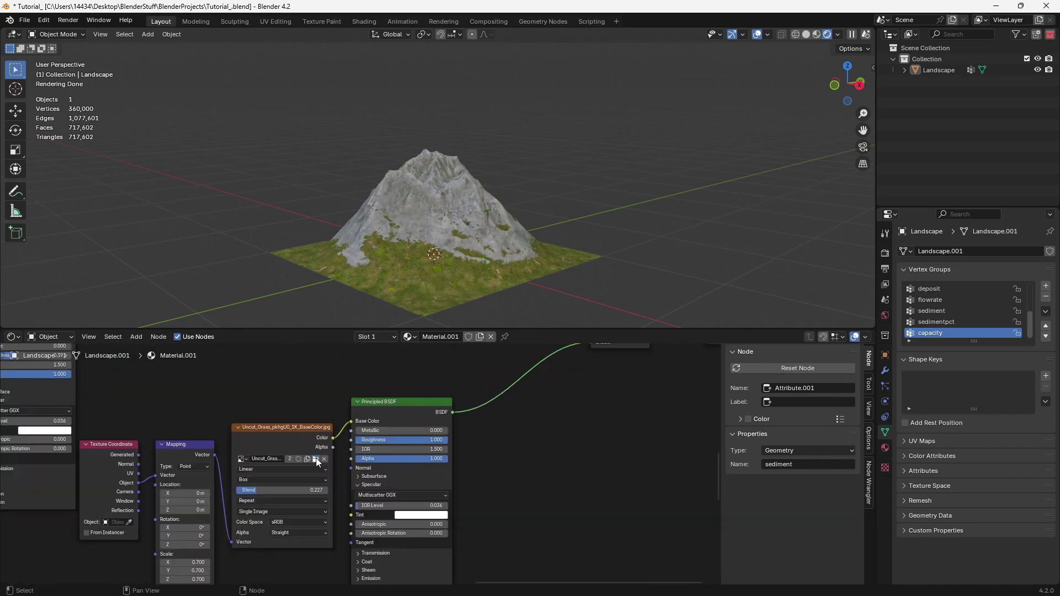
{"action": "left_click", "coordinate": [316, 458]}
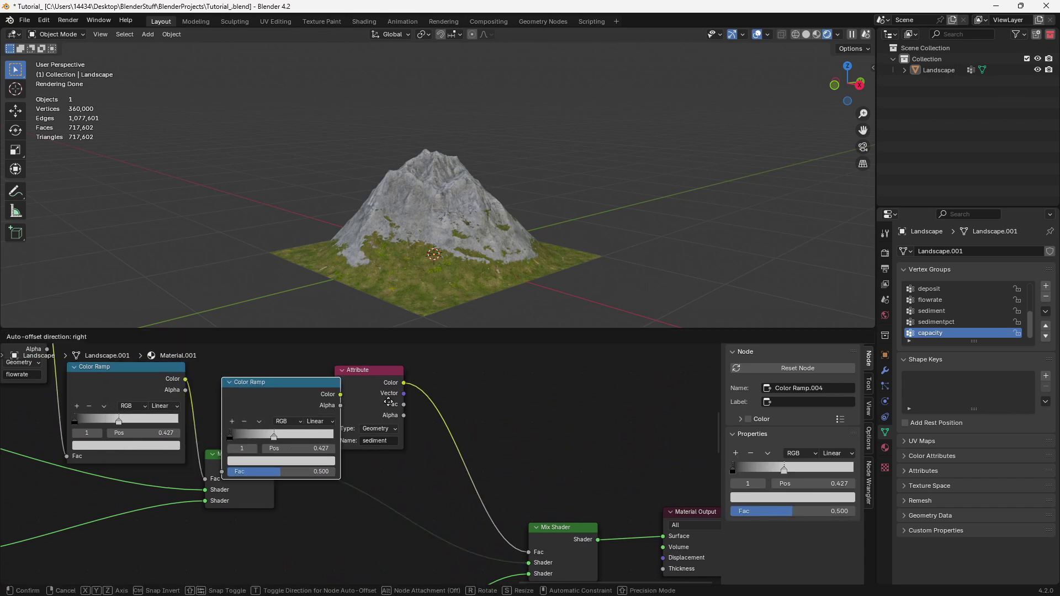
Insert a duplicate Color Ramp after the sediment attribute, move its light stop to about 0.945, and adjust that stop's color.
{"action": "left_click", "coordinate": [517, 412]}
{"action": "middle_click_drag", "start_coordinate": [498, 412], "coordinate": [404, 452]}
{"action": "scroll", "coordinate": [371, 466], "scroll_direction": "up", "scroll_amount": 4}
{"action": "left_click_drag", "start_coordinate": [389, 488], "coordinate": [461, 490]}
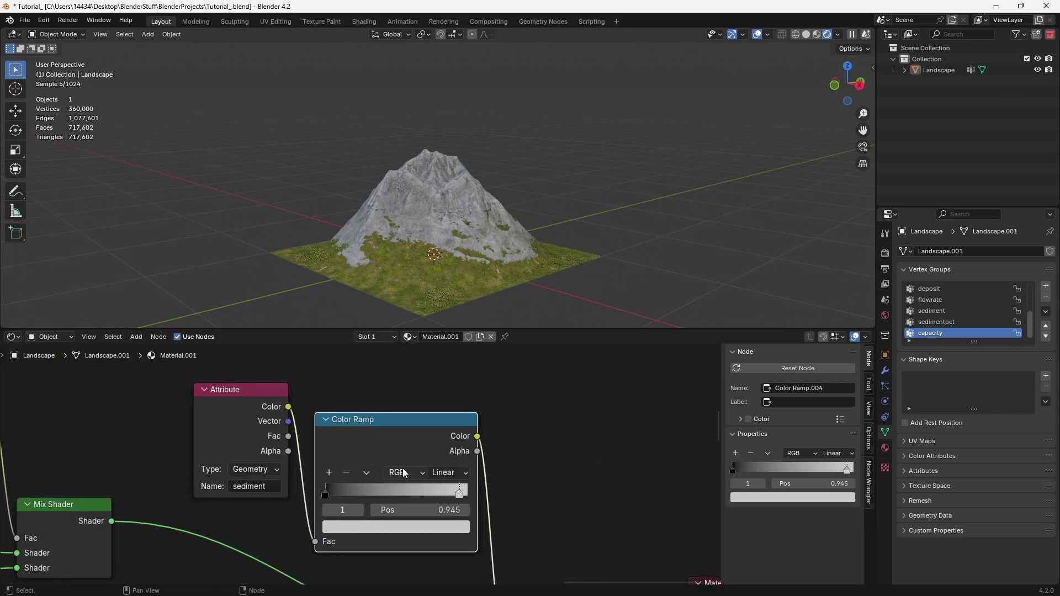
{"action": "left_click", "coordinate": [436, 525]}
{"action": "left_click_drag", "start_coordinate": [457, 346], "coordinate": [466, 350]}
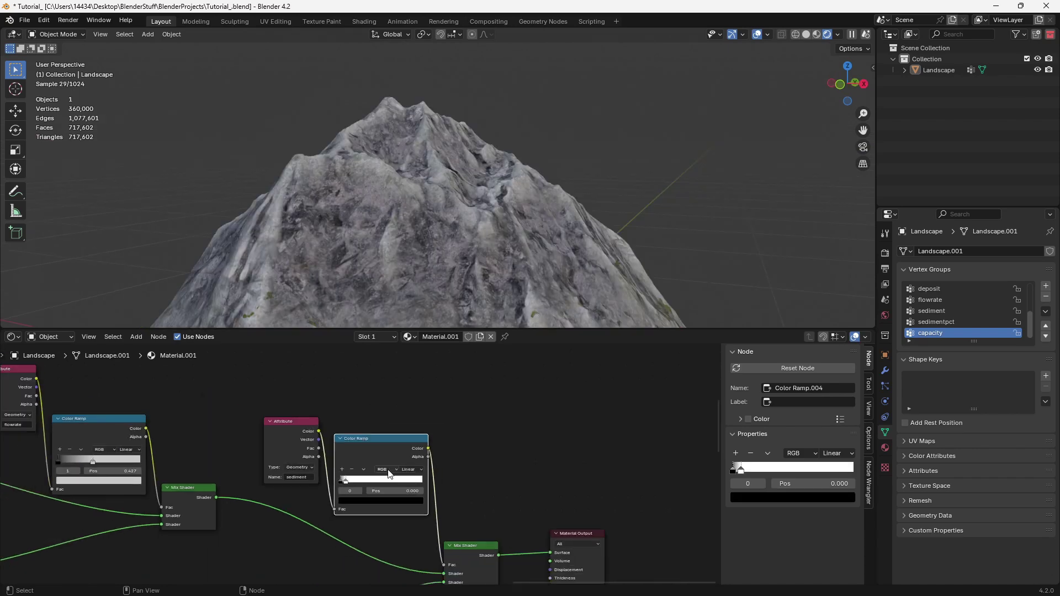
Set the Scale of the coal ash texture's Mapping node to 2 on all three axes.
{"action": "middle_click_drag", "start_coordinate": [368, 487], "coordinate": [512, 445]}
{"action": "scroll", "coordinate": [513, 445], "scroll_direction": "up", "scroll_amount": 5}
{"action": "scroll", "coordinate": [386, 466], "scroll_direction": "up", "scroll_amount": 3}
{"action": "left_click_drag", "start_coordinate": [377, 476], "coordinate": [423, 493]}
{"action": "type", "text": "2"}
{"action": "key", "text": "Return"}
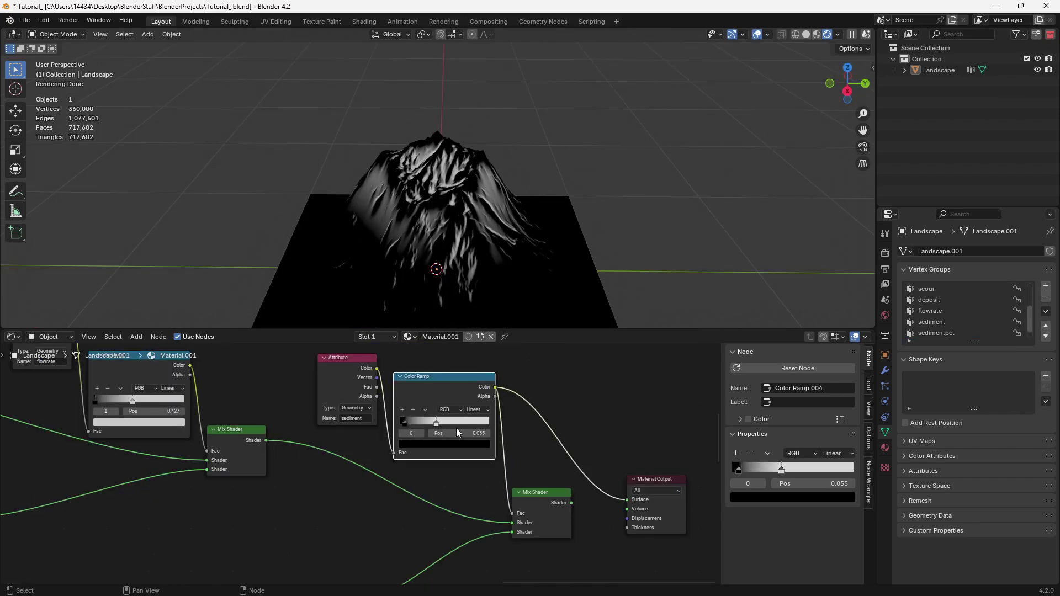
Reconnect the fourth Mix Shader to the Material Output and check the full material on the mountain.
{"action": "scroll", "coordinate": [458, 436], "scroll_direction": "down", "scroll_amount": 3}
{"action": "left_click", "coordinate": [465, 486], "text": "ctrl+shift"}
{"action": "middle_click_drag", "start_coordinate": [371, 254], "coordinate": [457, 239]}
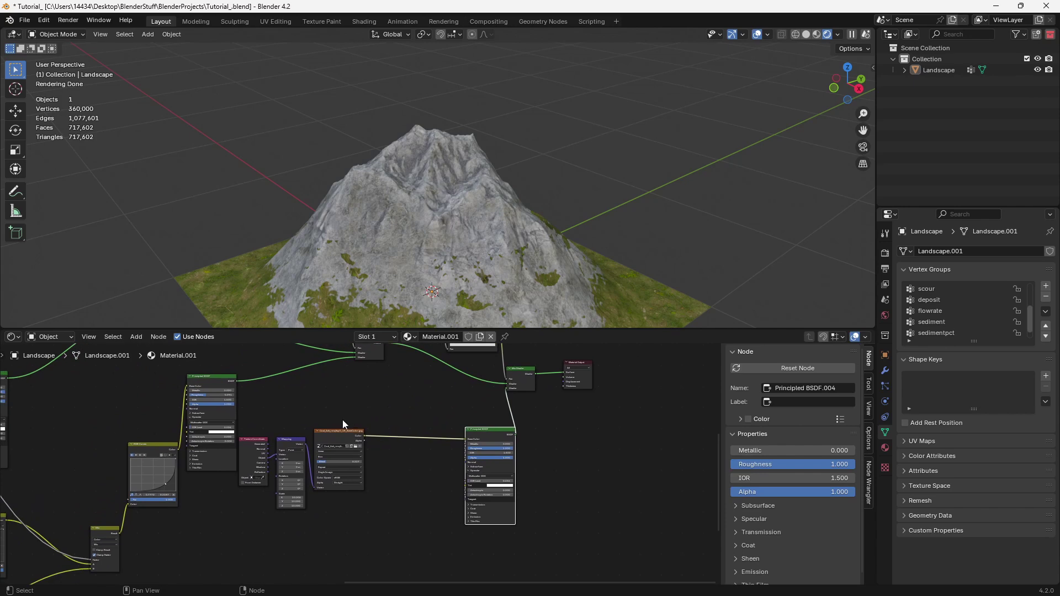
Insert a duplicate Mix node between the coal ash texture and its Principled BSDF, and connect the texture's Color to B.
{"action": "left_click", "coordinate": [353, 432]}
{"action": "left_click_drag", "start_coordinate": [99, 531], "coordinate": [436, 382]}
{"action": "scroll", "coordinate": [356, 462], "scroll_direction": "up", "scroll_amount": 3}
{"action": "left_click", "coordinate": [293, 395]}
{"action": "left_click_drag", "start_coordinate": [368, 407], "coordinate": [434, 458]}
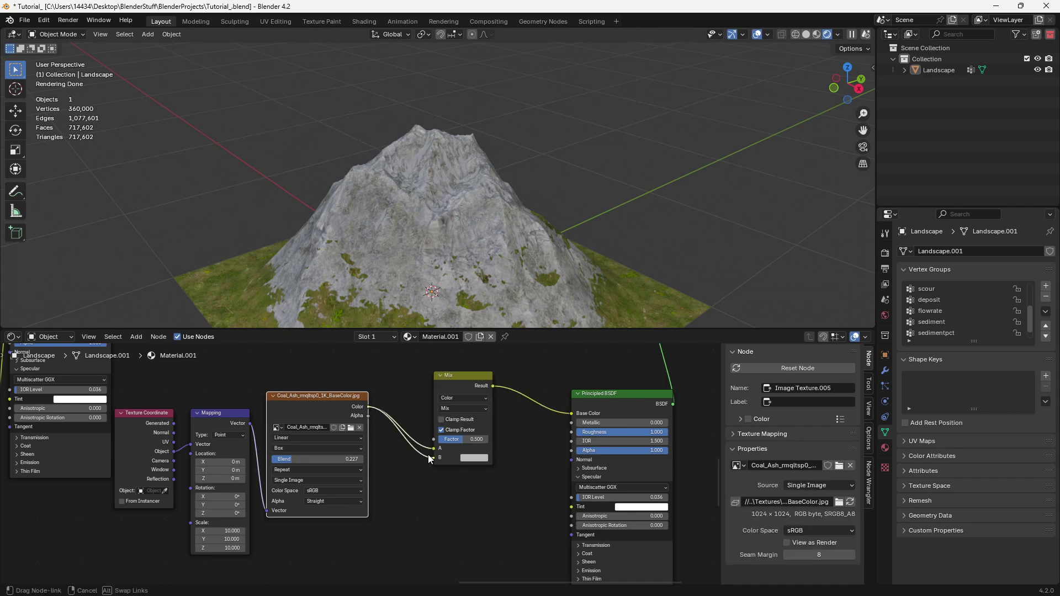
Position the new Mix node between the coal ash texture and its Principled BSDF, and set its blend mode to Multiply.
{"action": "left_click_drag", "start_coordinate": [459, 396], "coordinate": [477, 386]}
{"action": "left_click", "coordinate": [476, 398]}
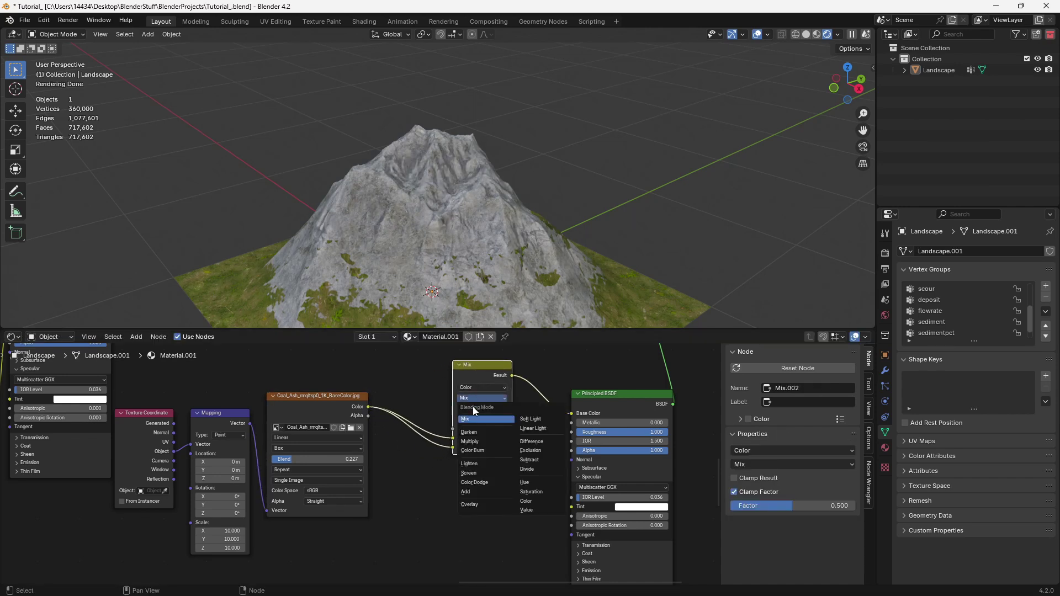
{"action": "left_click", "coordinate": [469, 441]}
Set the Multiply node's Factor to 1 and insert an RGB Curves node before its B input, adjusting the curve's midpoint.
{"action": "key", "text": "shift+a"}
{"action": "left_click", "coordinate": [382, 385]}
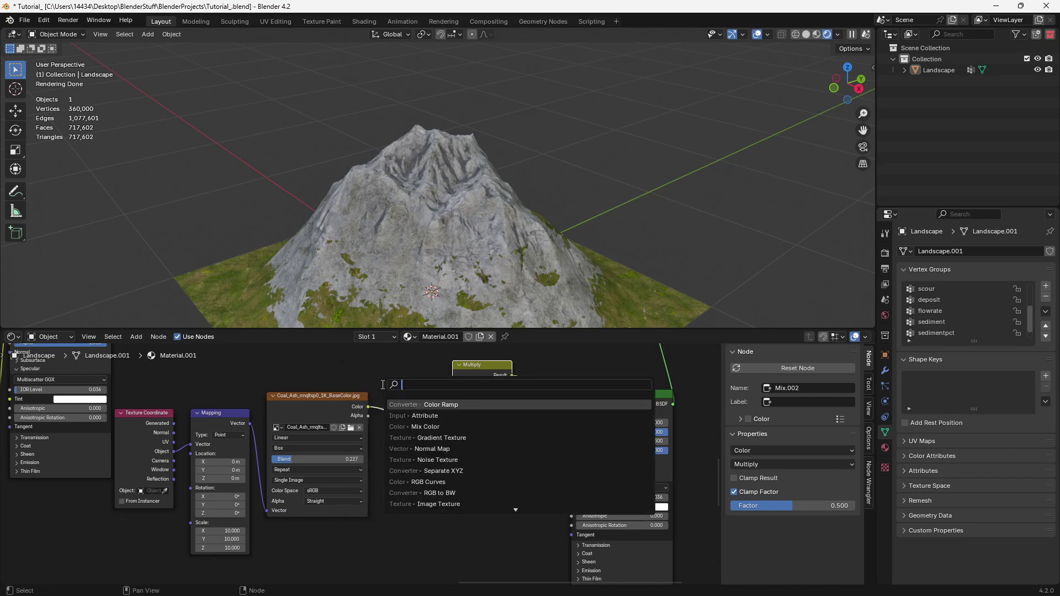
{"action": "type", "text": "rg"}
{"action": "key", "text": "Down"}
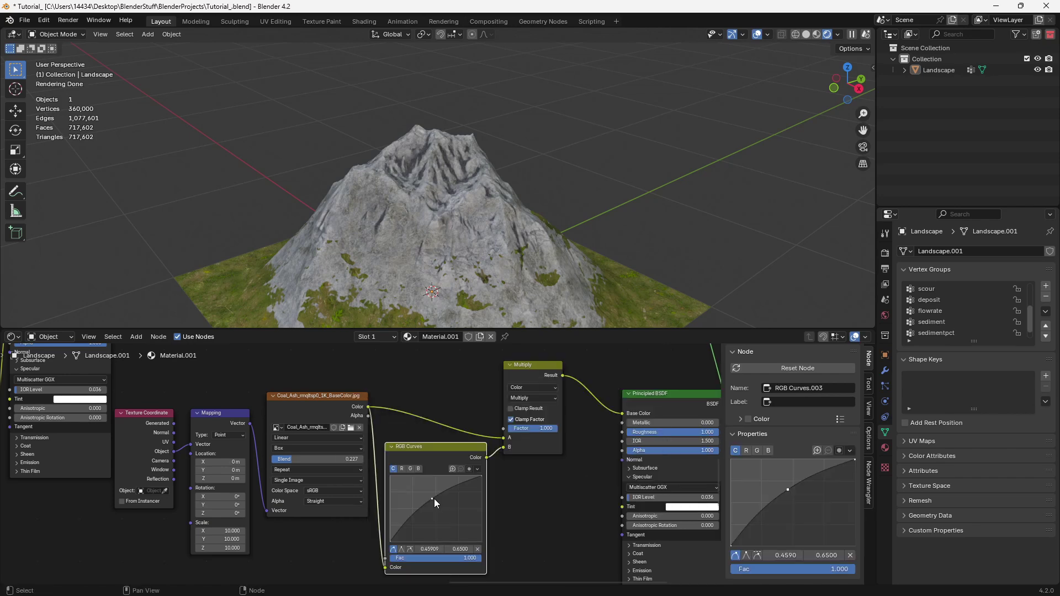
{"action": "left_click_drag", "start_coordinate": [434, 499], "coordinate": [445, 517]}
Connect the sediment Attribute's Color to the Factor of the coal ash Multiply node and reposition the Attribute node.
{"action": "scroll", "coordinate": [422, 450], "scroll_direction": "down", "scroll_amount": 4}
{"action": "middle_click_drag", "start_coordinate": [422, 450], "coordinate": [393, 459]}
{"action": "scroll", "coordinate": [394, 458], "scroll_direction": "up", "scroll_amount": 1}
{"action": "left_click_drag", "start_coordinate": [461, 402], "coordinate": [430, 539]}
{"action": "left_click_drag", "start_coordinate": [417, 391], "coordinate": [372, 381]}
{"action": "scroll", "coordinate": [409, 432], "scroll_direction": "up", "scroll_amount": 2}
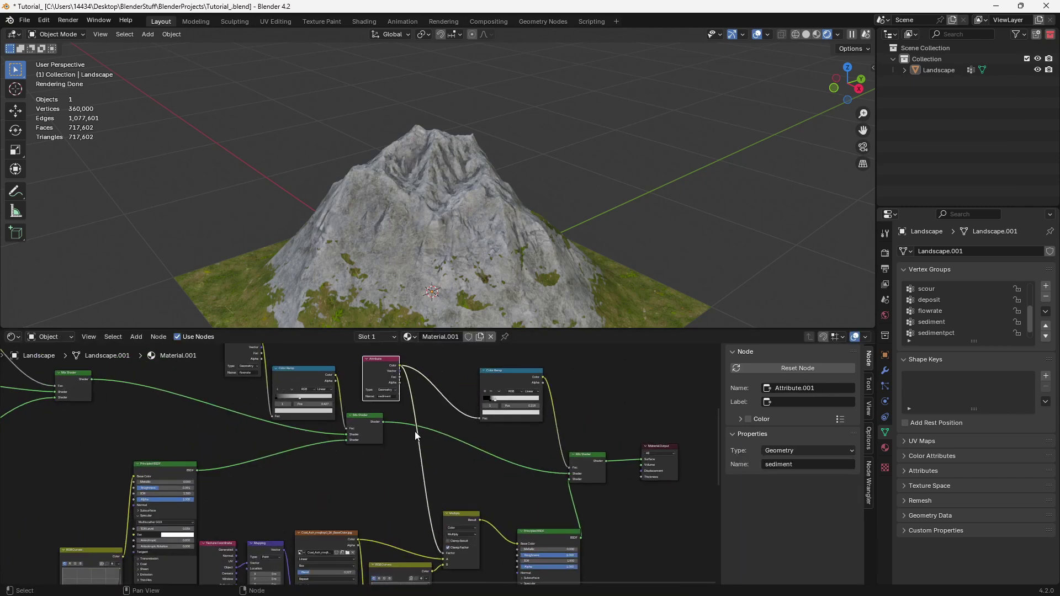
Insert a duplicate Color Ramp between the sediment Attribute and the Multiply Factor, and move its light stop to about 0.255.
{"action": "left_click", "coordinate": [498, 383]}
{"action": "key", "text": "shift+d"}
{"action": "left_click", "coordinate": [414, 470]}
{"action": "scroll", "coordinate": [433, 471], "scroll_direction": "up", "scroll_amount": 7}
{"action": "left_click_drag", "start_coordinate": [422, 497], "coordinate": [449, 495]}
{"action": "scroll", "coordinate": [399, 207], "scroll_direction": "up", "scroll_amount": 6}
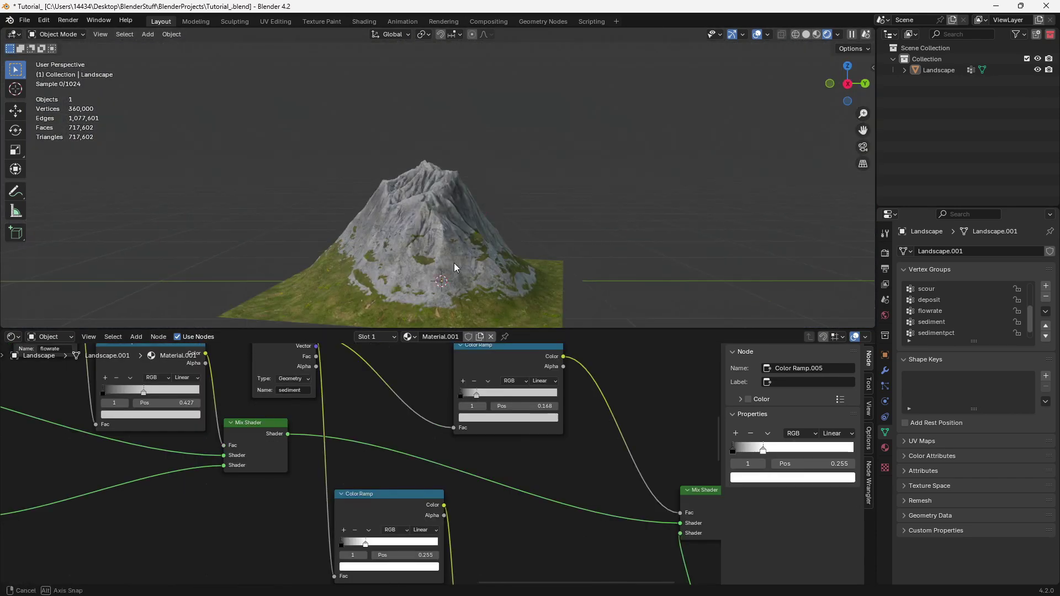
Insert a second RGB Curves node before the Multiply node's A input, and move the sediment mask Color Ramp's light stop to about 0.141.
{"action": "middle_click_drag", "start_coordinate": [453, 263], "coordinate": [529, 277]}
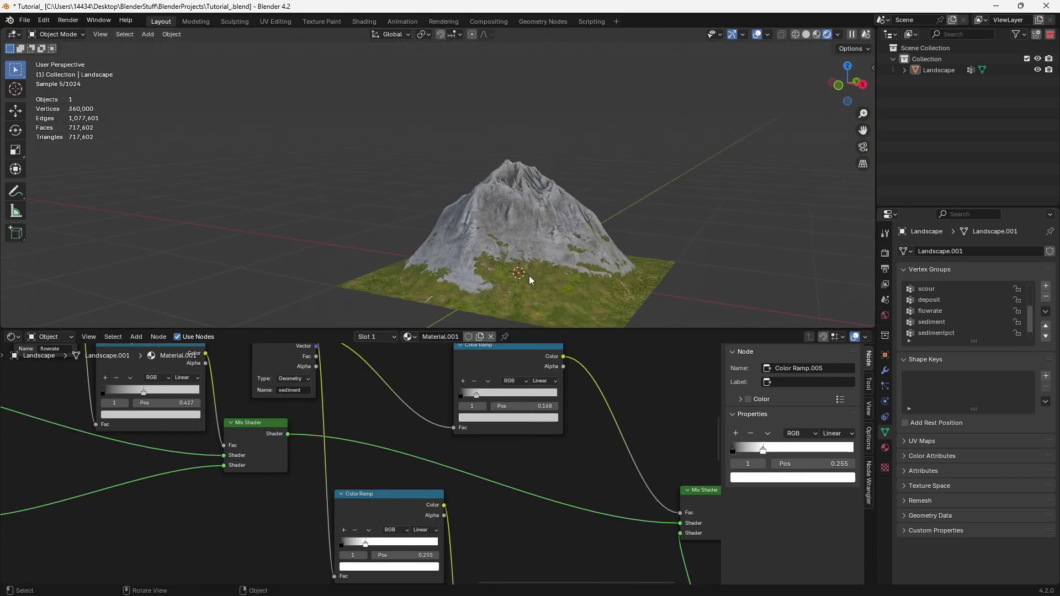
{"action": "scroll", "coordinate": [439, 186], "scroll_direction": "up", "scroll_amount": 5}
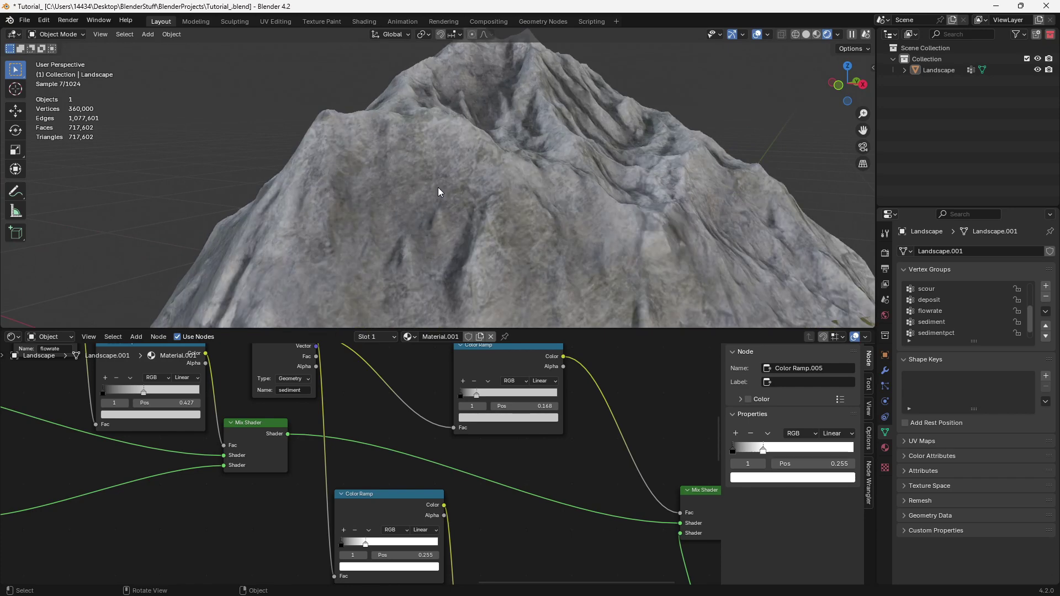
{"action": "scroll", "coordinate": [437, 193], "scroll_direction": "up", "scroll_amount": 2}
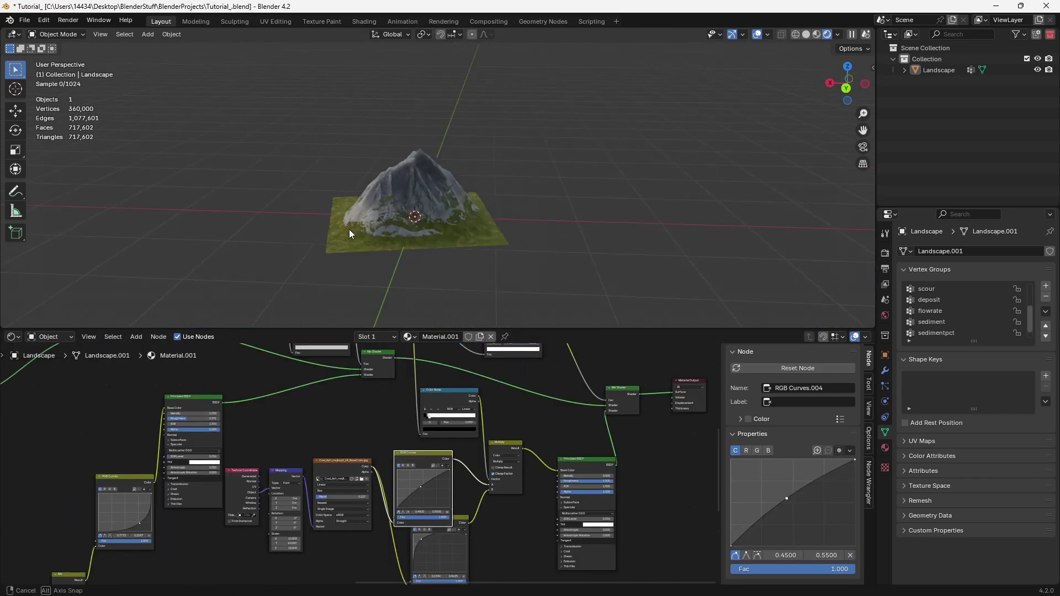
{"action": "scroll", "coordinate": [498, 367], "scroll_direction": "down", "scroll_amount": 2}
{"action": "middle_click_drag", "start_coordinate": [497, 369], "coordinate": [478, 443]}
{"action": "scroll", "coordinate": [467, 403], "scroll_direction": "up", "scroll_amount": 4}
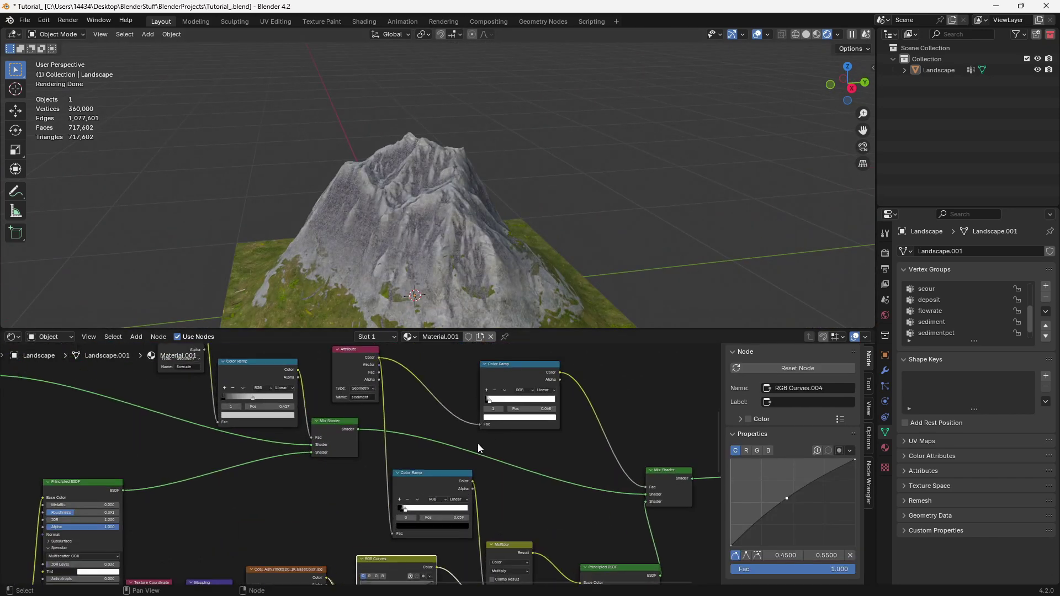
{"action": "left_click", "coordinate": [495, 402]}
{"action": "left_click", "coordinate": [495, 402]}
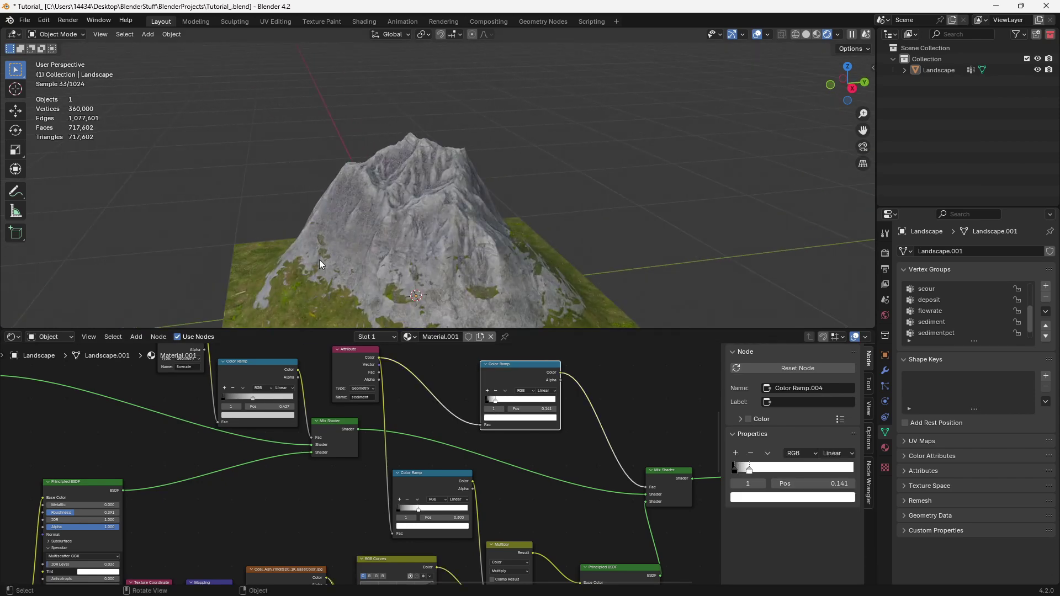
{"action": "scroll", "coordinate": [444, 462], "scroll_direction": "down", "scroll_amount": 2}
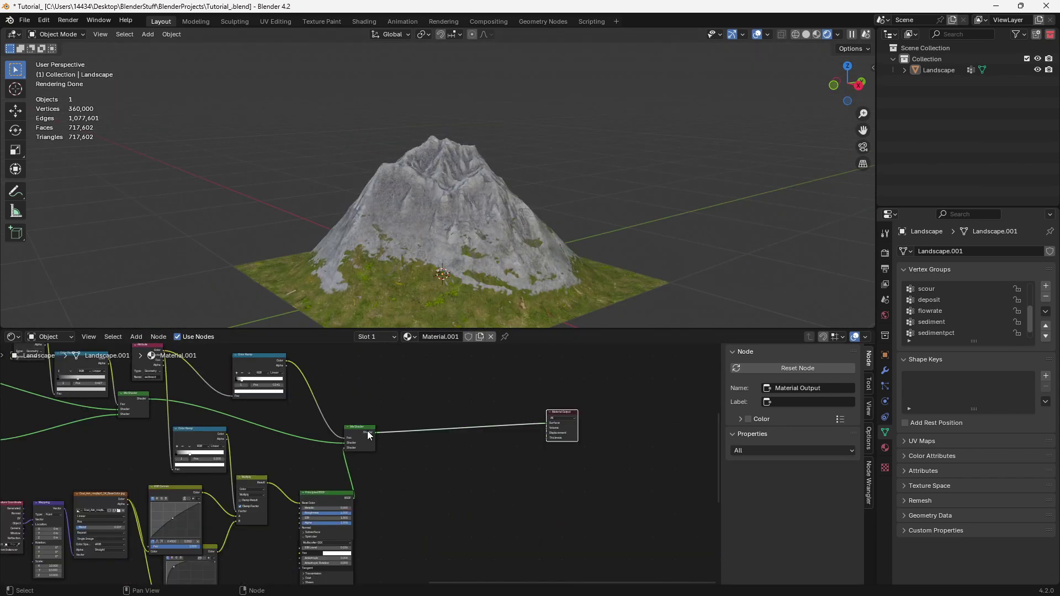
Insert a duplicate Mix Shader between the fourth Mix Shader and the Material Output.
{"action": "left_click", "coordinate": [367, 430]}
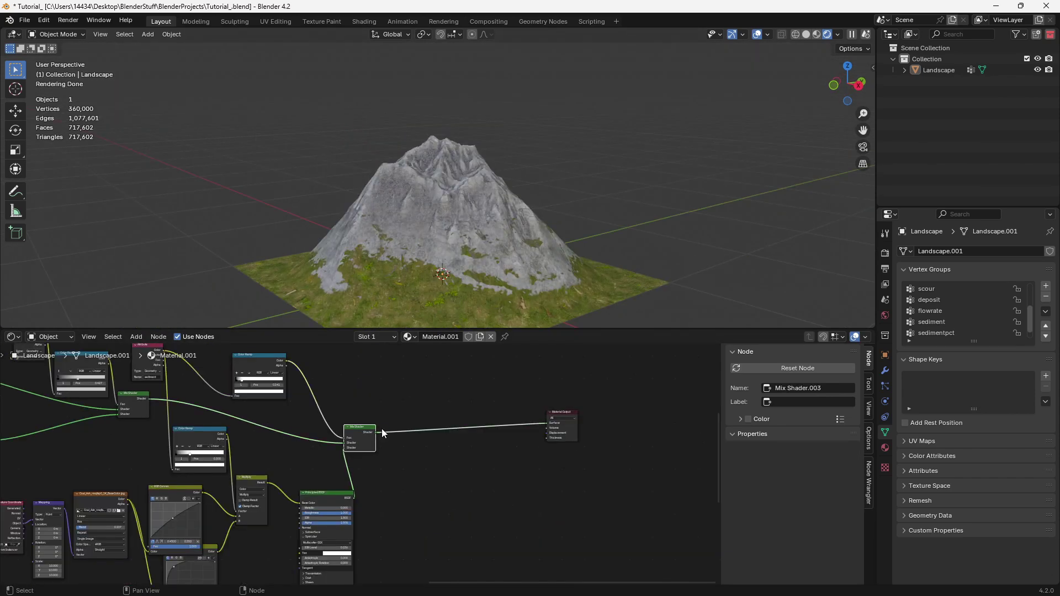
{"action": "key", "text": "shift+d"}
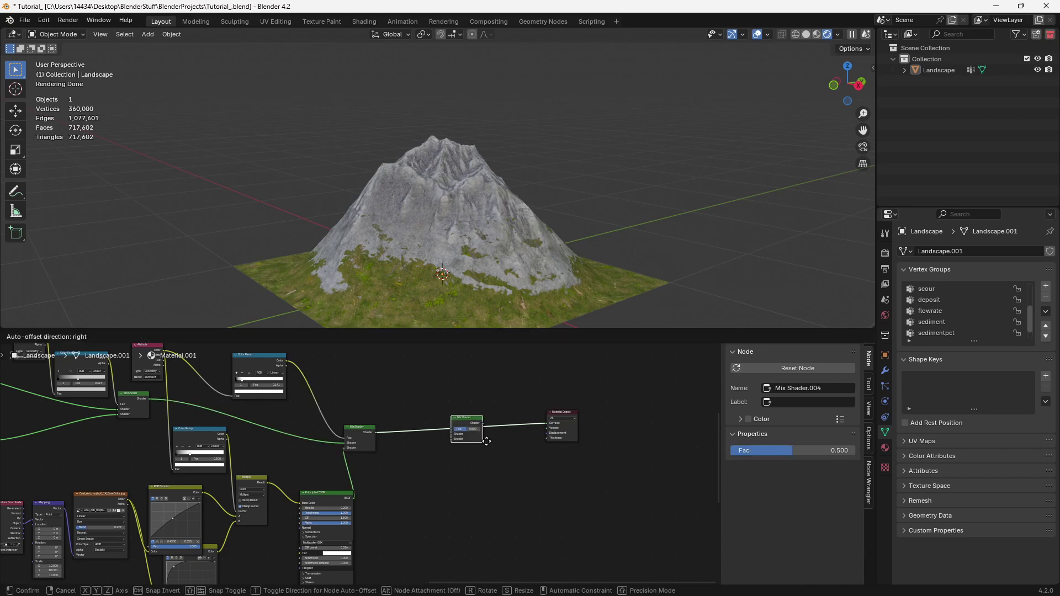
{"action": "left_click", "coordinate": [487, 441]}
Duplicate the grass texture's nodes with their Principled BSDF, and connect the copy to the new Mix Shader's second Shader input.
{"action": "middle_click_drag", "start_coordinate": [359, 488], "coordinate": [406, 436]}
{"action": "left_click", "coordinate": [373, 457]}
{"action": "scroll", "coordinate": [372, 458], "scroll_direction": "down", "scroll_amount": 8}
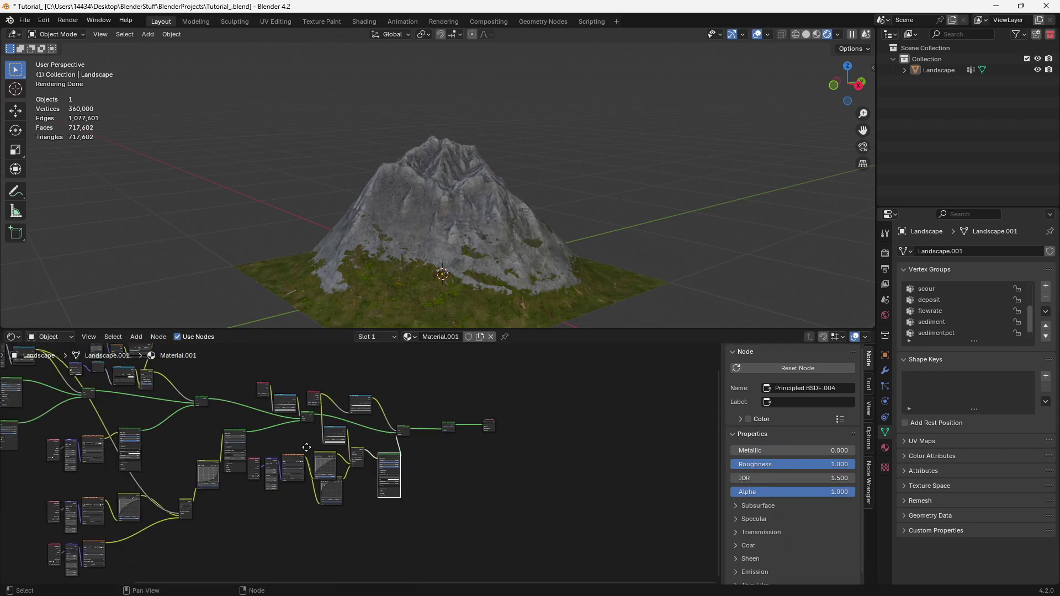
{"action": "middle_click_drag", "start_coordinate": [263, 445], "coordinate": [405, 449]}
{"action": "left_click_drag", "start_coordinate": [162, 437], "coordinate": [284, 454]}
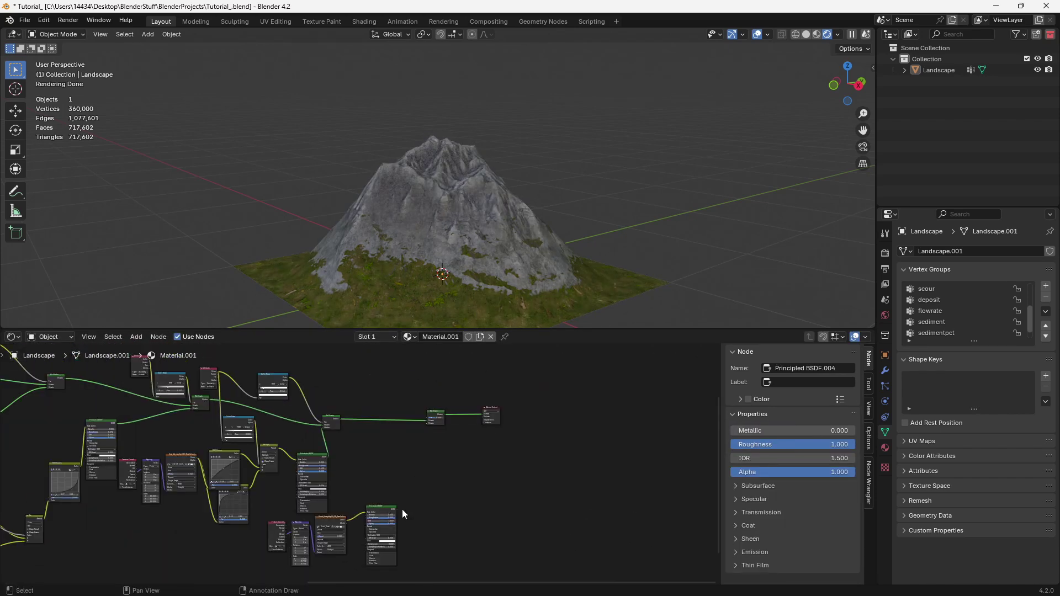
{"action": "key", "text": "shift+d"}
{"action": "left_click", "coordinate": [404, 509]}
{"action": "scroll", "coordinate": [339, 513], "scroll_direction": "up", "scroll_amount": 3}
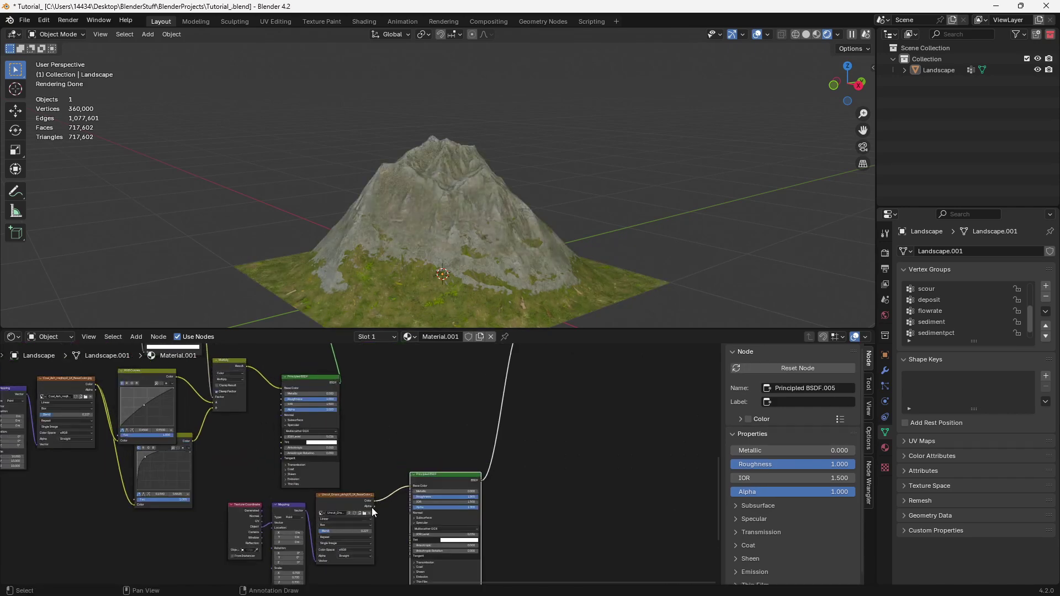
Replace the duplicated Uncut_Grass image with the white snow-like base texture from another texture folder.
{"action": "left_click", "coordinate": [364, 513]}
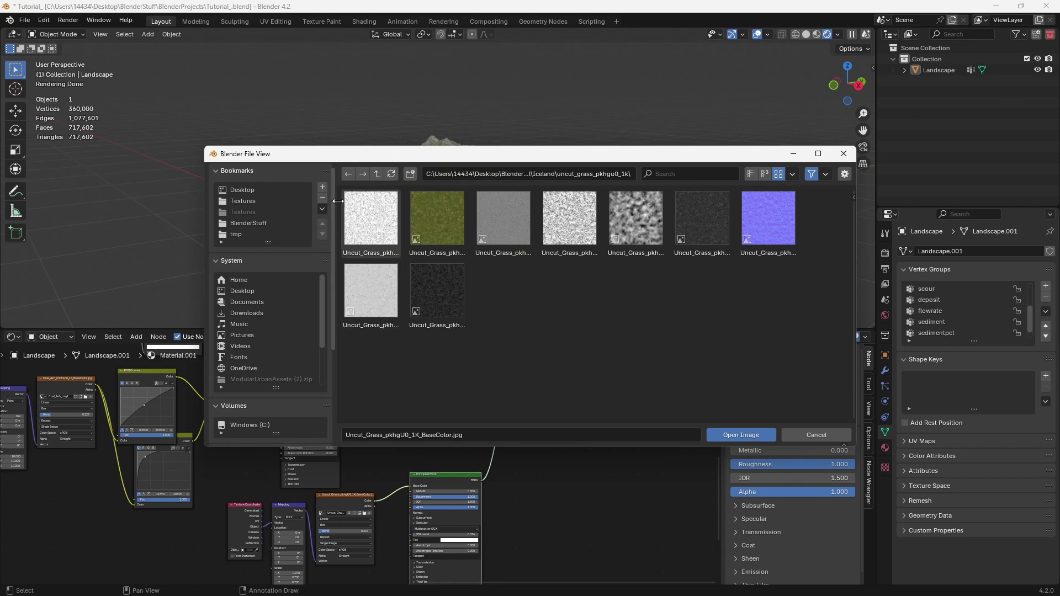
{"action": "left_click", "coordinate": [377, 174]}
{"action": "double_click", "coordinate": [371, 221]}
{"action": "double_click", "coordinate": [377, 205]}
{"action": "key", "text": "shift+a"}
{"action": "type", "text": "de"}
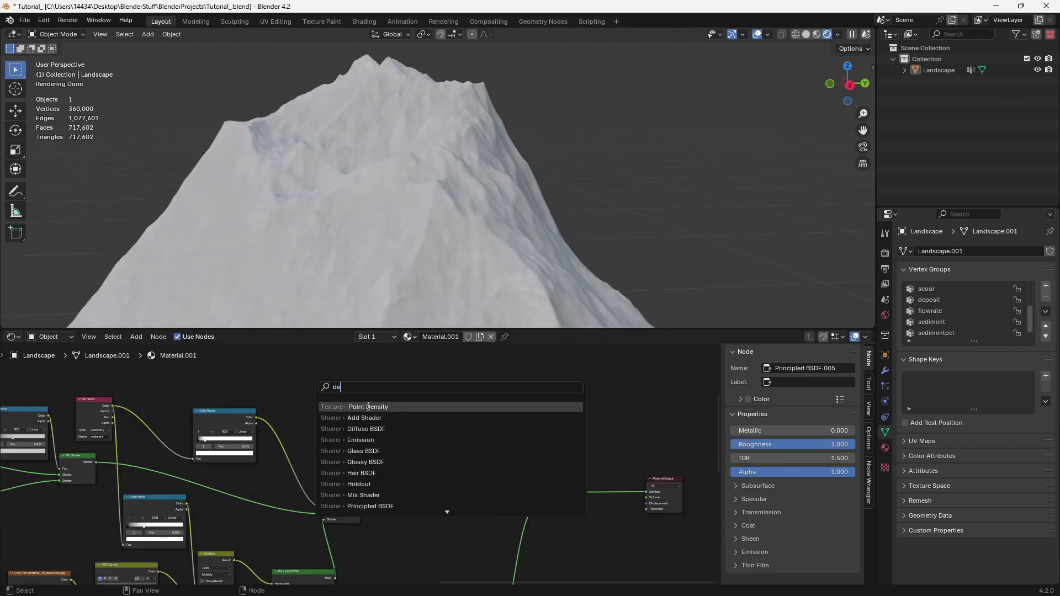
{"action": "key", "text": "Escape"}
Duplicate the sediment Attribute node, name its attribute deposit, and connect its Color to the last Mix Shader's Fac.
{"action": "left_click", "coordinate": [95, 413]}
{"action": "key", "text": "shift+d"}
{"action": "left_click", "coordinate": [493, 409]}
{"action": "scroll", "coordinate": [343, 430], "scroll_direction": "up", "scroll_amount": 8}
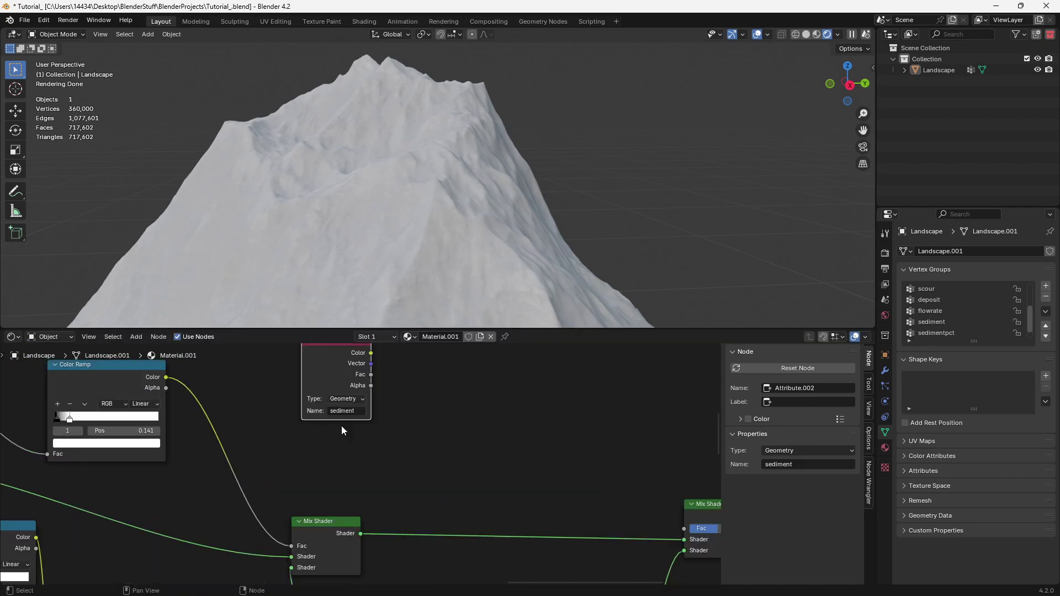
{"action": "type", "text": "deposit"}
{"action": "scroll", "coordinate": [361, 422], "scroll_direction": "down", "scroll_amount": 2}
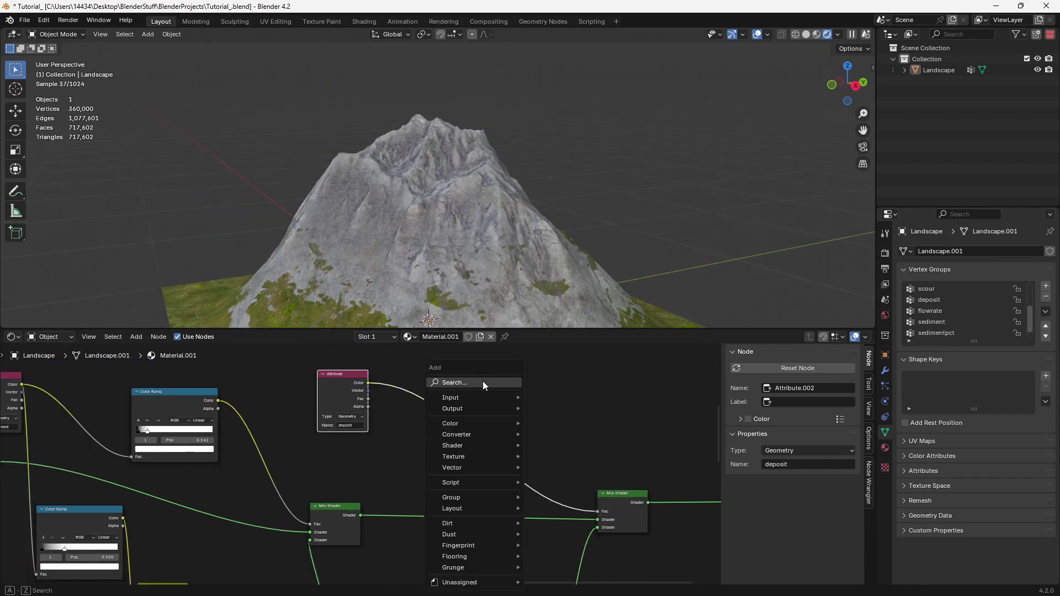
Insert a duplicate Color Ramp after the deposit Attribute, move its light stop to about 0.009, and check the mask on the mountain.
{"action": "type", "text": "color ramp"}
{"action": "key", "text": "Return"}
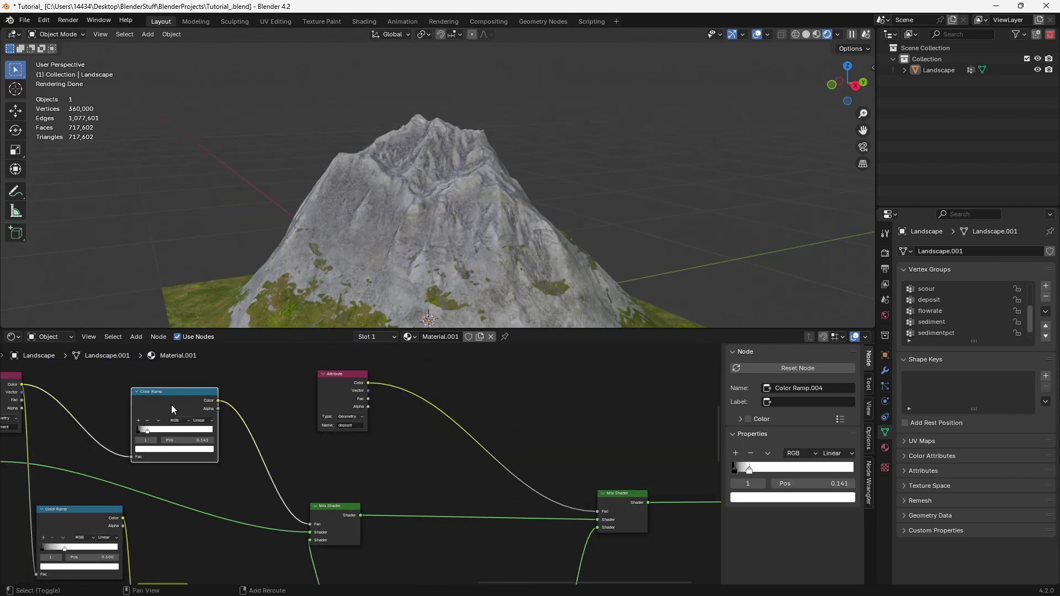
{"action": "left_click", "coordinate": [450, 413]}
{"action": "left_click_drag", "start_coordinate": [416, 432], "coordinate": [395, 433]}
{"action": "scroll", "coordinate": [399, 241], "scroll_direction": "down", "scroll_amount": 5}
{"action": "middle_click_drag", "start_coordinate": [402, 242], "coordinate": [432, 246]}
{"action": "scroll", "coordinate": [436, 292], "scroll_direction": "up", "scroll_amount": 2}
{"action": "left_click_drag", "start_coordinate": [412, 432], "coordinate": [400, 433]}
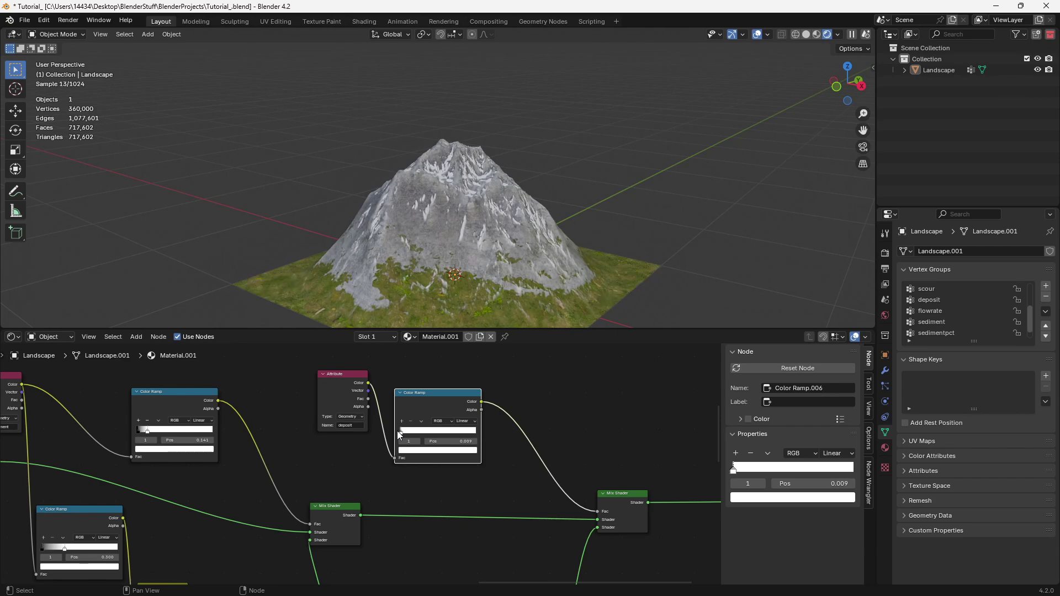
{"action": "scroll", "coordinate": [630, 192], "scroll_direction": "down", "scroll_amount": 4}
{"action": "middle_click_drag", "start_coordinate": [503, 234], "coordinate": [486, 227]}
{"action": "scroll", "coordinate": [486, 227], "scroll_direction": "up", "scroll_amount": 5}
Duplicate the gradient height mask nodes together with their Multiply node, and place the copies above the deposit mask.
{"action": "scroll", "coordinate": [361, 460], "scroll_direction": "down", "scroll_amount": 9}
{"action": "middle_click_drag", "start_coordinate": [261, 422], "coordinate": [343, 432]}
{"action": "middle_click_drag", "start_coordinate": [210, 431], "coordinate": [540, 437]}
{"action": "middle_click_drag", "start_coordinate": [286, 388], "coordinate": [294, 439]}
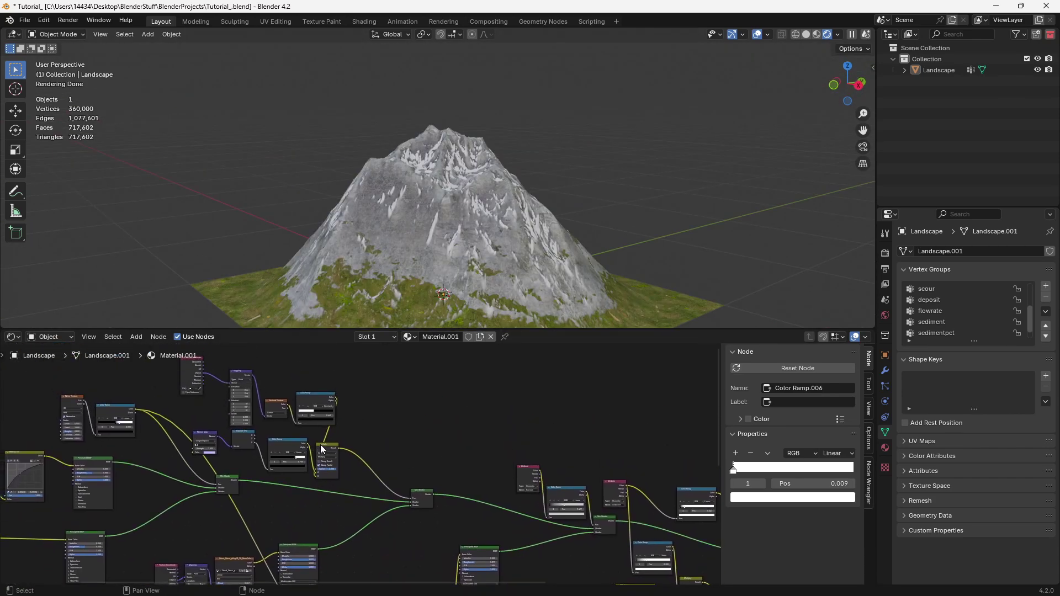
{"action": "left_click_drag", "start_coordinate": [320, 445], "coordinate": [365, 438]}
{"action": "middle_click_drag", "start_coordinate": [331, 422], "coordinate": [375, 447]}
{"action": "left_click_drag", "start_coordinate": [220, 380], "coordinate": [387, 434]}
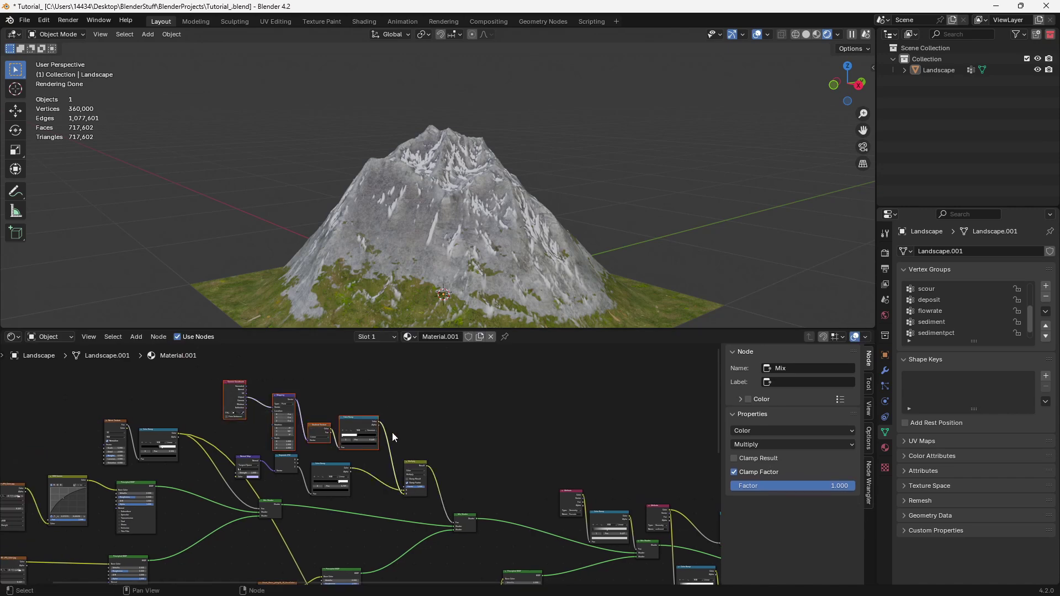
{"action": "scroll", "coordinate": [310, 440], "scroll_direction": "down", "scroll_amount": 3}
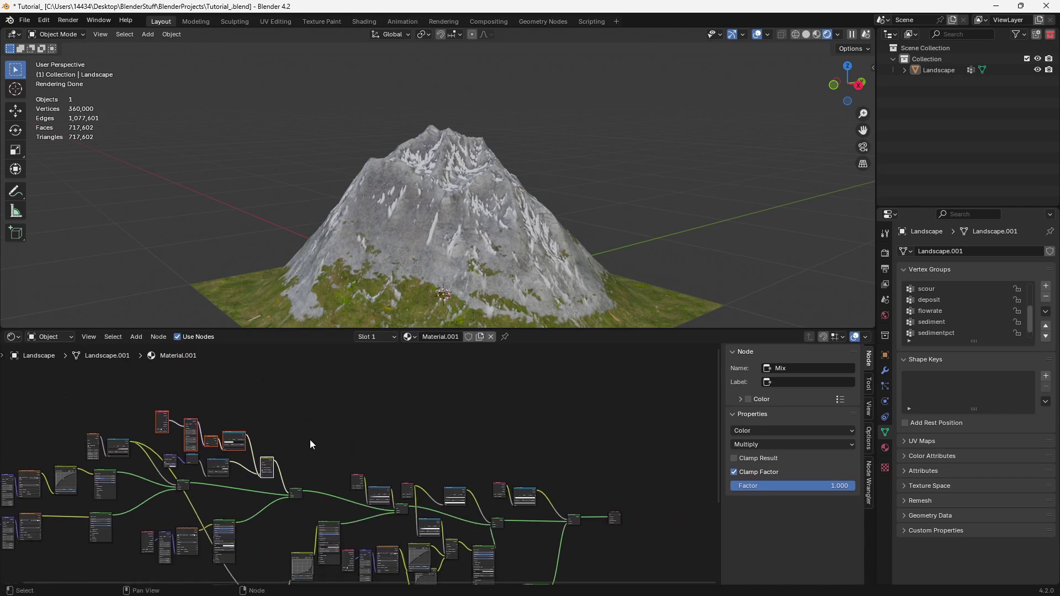
{"action": "key", "text": "shift+d"}
{"action": "left_click", "coordinate": [596, 439]}
Insert the duplicated Multiply node between the deposit Color Ramp and the last Mix Shader, combining it with the gradient mask.
{"action": "middle_click_drag", "start_coordinate": [551, 445], "coordinate": [422, 429]}
{"action": "scroll", "coordinate": [422, 428], "scroll_direction": "up", "scroll_amount": 8}
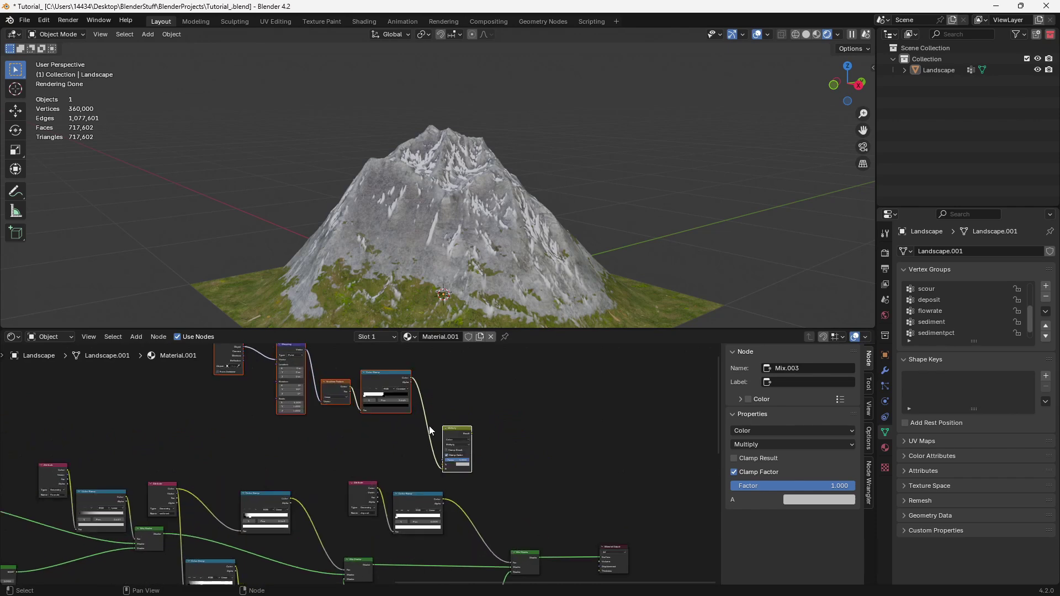
{"action": "left_click_drag", "start_coordinate": [450, 430], "coordinate": [472, 475]}
{"action": "middle_click_drag", "start_coordinate": [445, 429], "coordinate": [444, 457]}
{"action": "scroll", "coordinate": [381, 449], "scroll_direction": "up", "scroll_amount": 6}
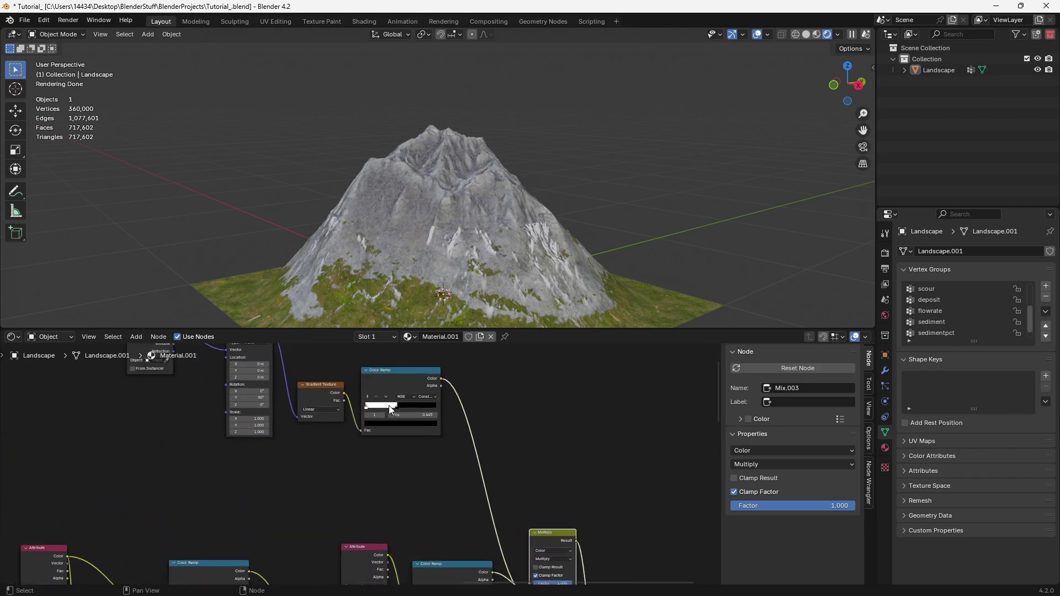
Set the duplicated gradient Color Ramp to Ease with black below white, and move its light stop to about 0.291.
{"action": "mouse_move", "coordinate": [396, 406]}
{"action": "left_mouse_down"}
{"action": "mouse_move", "coordinate": [412, 409]}
{"action": "mouse_move", "coordinate": [384, 407]}
{"action": "left_mouse_up"}
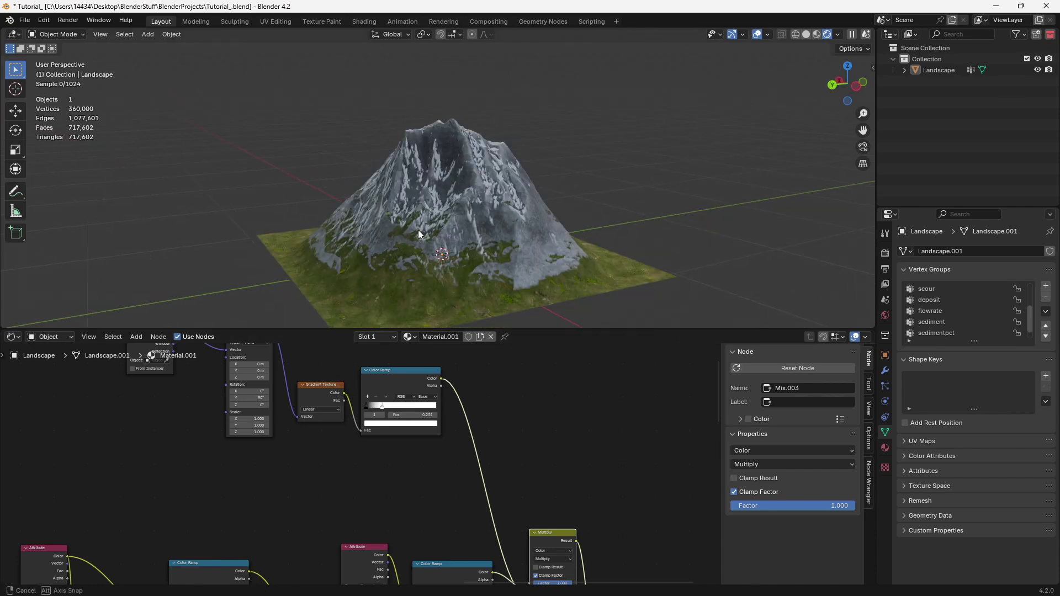
{"action": "middle_click_drag", "start_coordinate": [419, 230], "coordinate": [563, 262]}
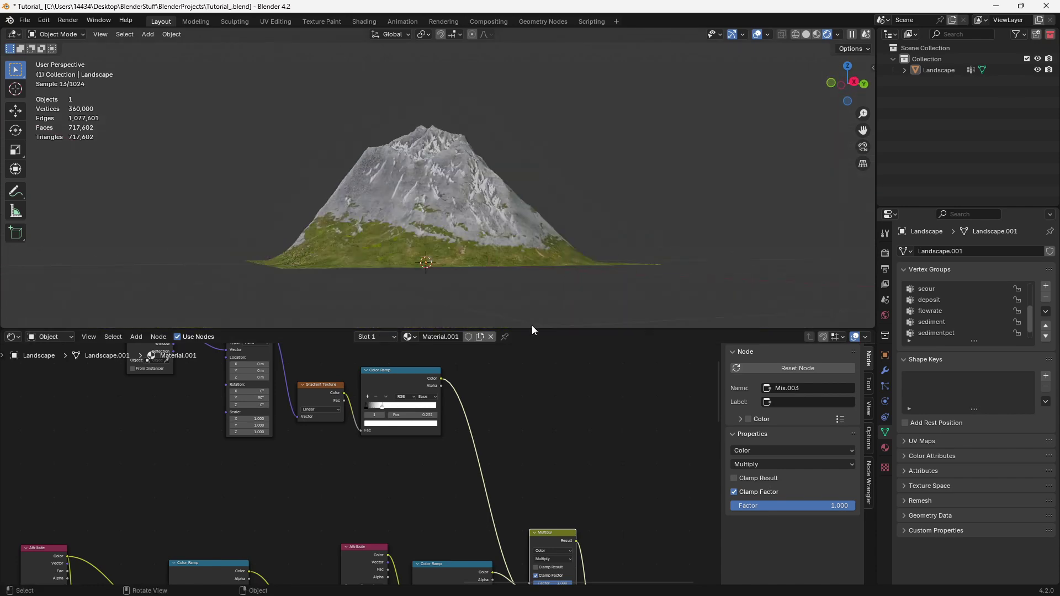
{"action": "left_click_drag", "start_coordinate": [391, 407], "coordinate": [382, 407]}
{"action": "left_click_drag", "start_coordinate": [382, 407], "coordinate": [391, 407]}
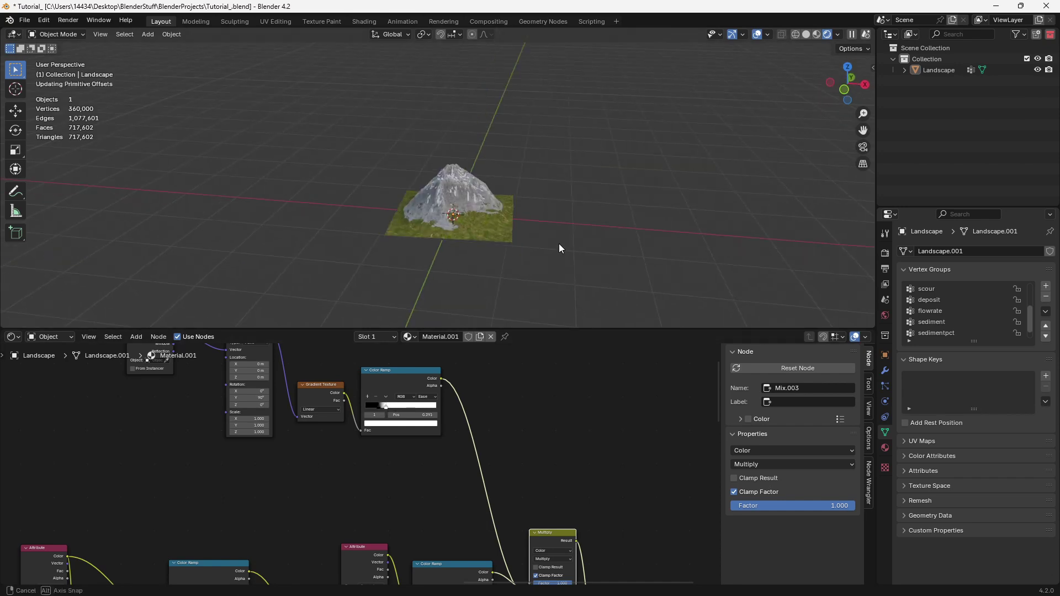
{"action": "middle_click_drag", "start_coordinate": [559, 243], "coordinate": [474, 244]}
{"action": "scroll", "coordinate": [473, 244], "scroll_direction": "up", "scroll_amount": 5}
{"action": "left_click", "coordinate": [473, 244]}
Change the deposit Attribute's name to sedimentpct, and move the dark stop of its Color Ramp to about 0.264.
{"action": "middle_click_drag", "start_coordinate": [385, 439], "coordinate": [442, 474]}
{"action": "scroll", "coordinate": [431, 469], "scroll_direction": "up", "scroll_amount": 2}
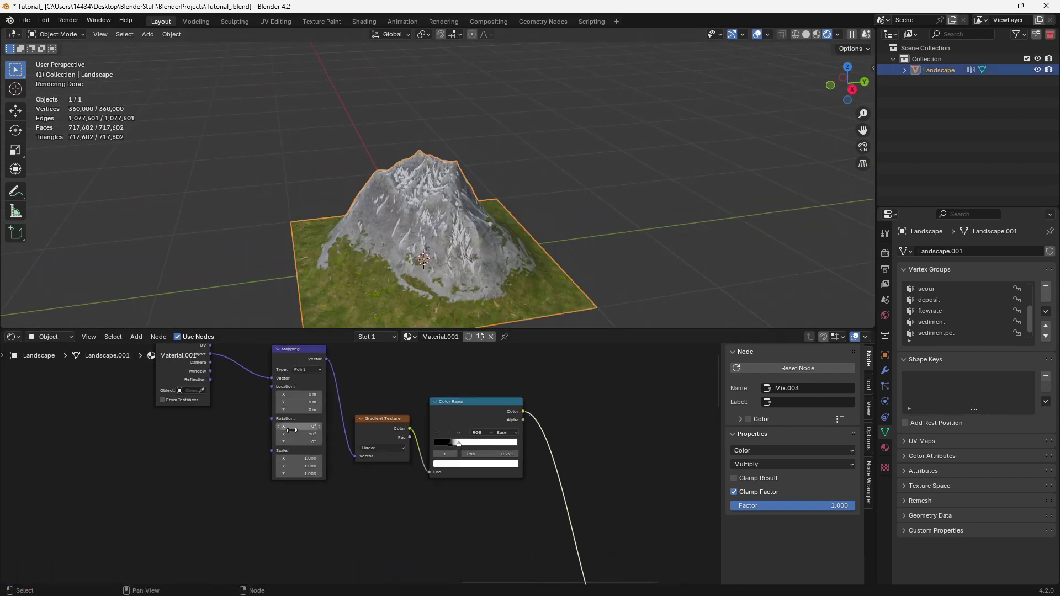
{"action": "scroll", "coordinate": [337, 450], "scroll_direction": "down", "scroll_amount": 8}
{"action": "scroll", "coordinate": [307, 445], "scroll_direction": "up", "scroll_amount": 1}
{"action": "middle_click_drag", "start_coordinate": [351, 483], "coordinate": [326, 415]}
{"action": "scroll", "coordinate": [386, 512], "scroll_direction": "up", "scroll_amount": 3}
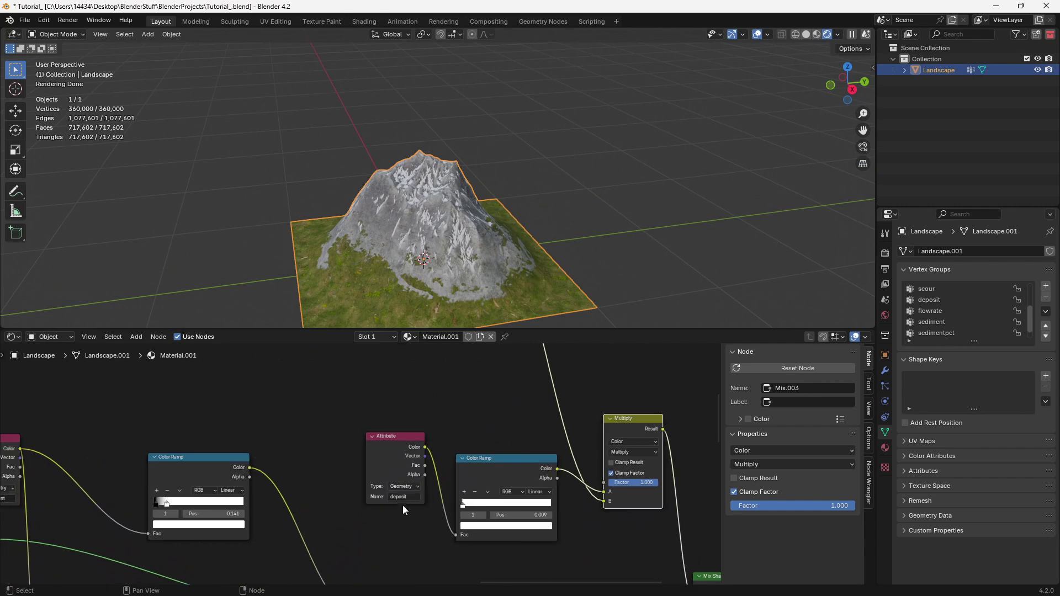
{"action": "scroll", "coordinate": [933, 289], "scroll_direction": "up", "scroll_amount": 3}
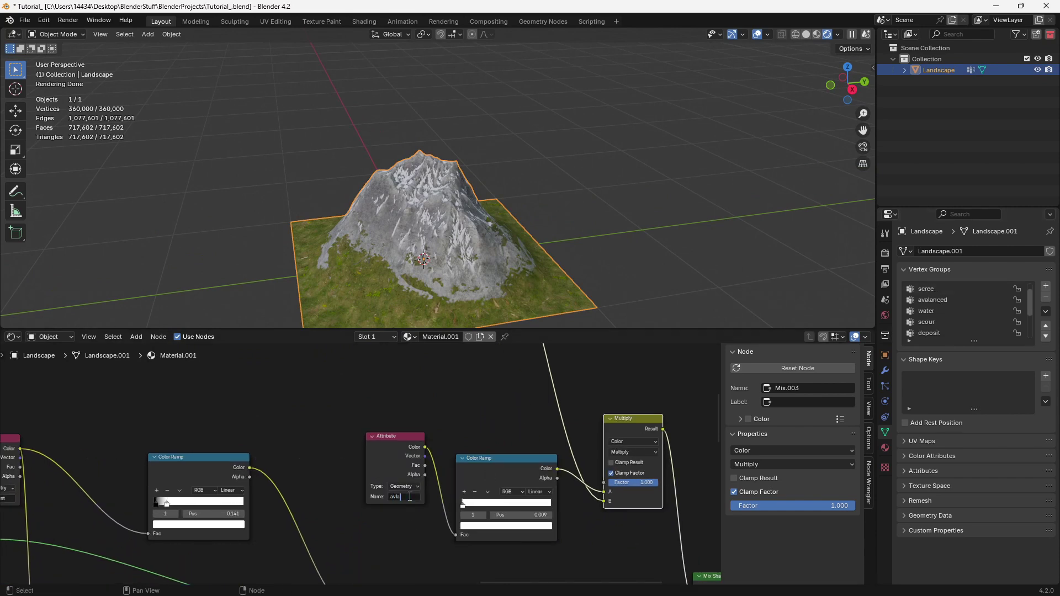
{"action": "type", "text": "edimentpct"}
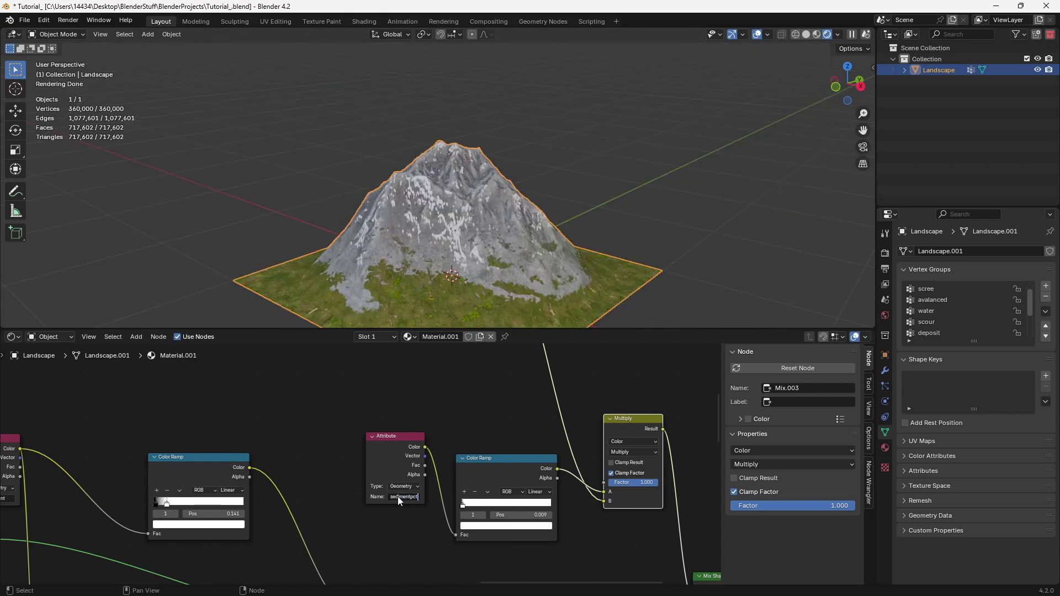
{"action": "key", "text": "Return"}
{"action": "mouse_move", "coordinate": [474, 504]}
{"action": "left_mouse_down"}
{"action": "mouse_move", "coordinate": [519, 500]}
{"action": "mouse_move", "coordinate": [488, 503]}
{"action": "left_mouse_up"}
{"action": "left_click", "coordinate": [390, 450]}
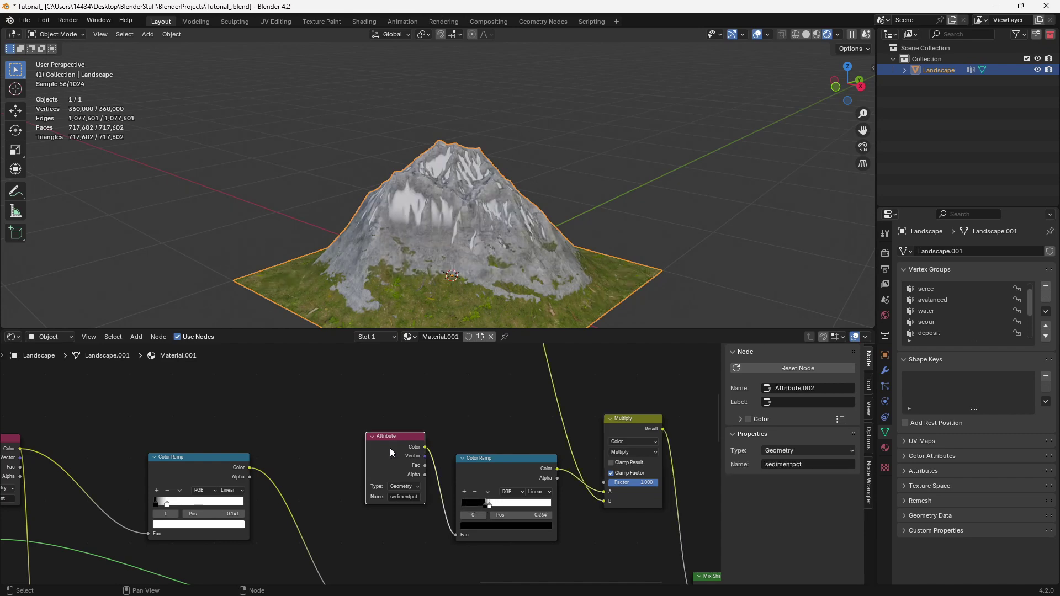
Change the Attribute's name to water, and move the dark stop of its Color Ramp to about 0.214.
{"action": "left_click", "coordinate": [410, 497]}
{"action": "key", "text": "Return"}
{"action": "middle_click_drag", "start_coordinate": [581, 191], "coordinate": [416, 194]}
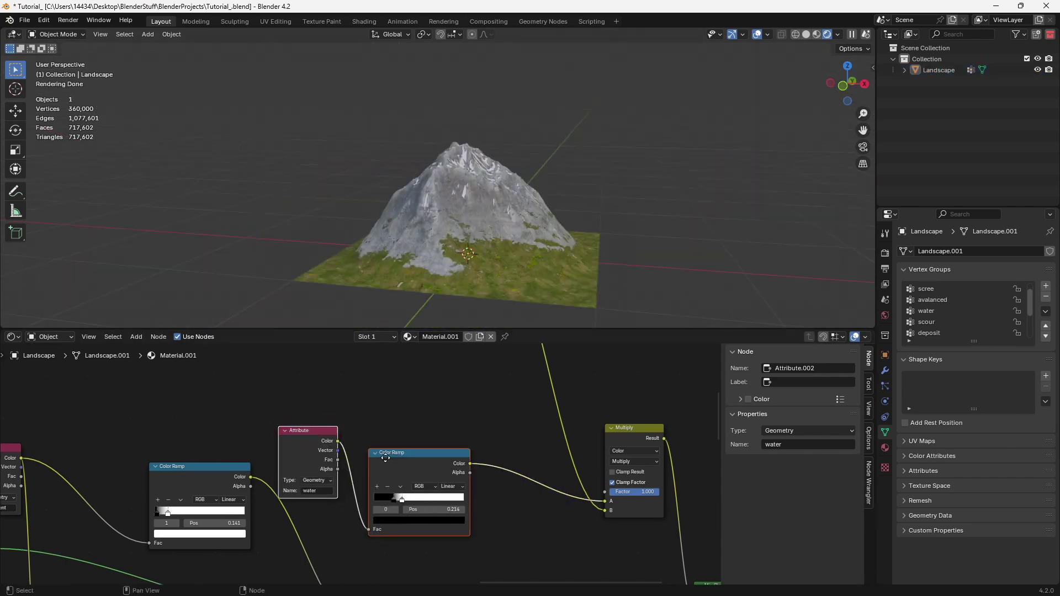
Duplicate the water Attribute together with its Color Ramp, and place the copies above the originals.
{"action": "middle_click_drag", "start_coordinate": [384, 441], "coordinate": [390, 502]}
{"action": "key", "text": "shift+d"}
{"action": "left_click", "coordinate": [385, 406]}
Duplicate the Multiply node, feed both Attribute Color Ramps into the copy, and set its blending mode to Screen.
{"action": "left_click", "coordinate": [639, 487]}
{"action": "key", "text": "shift+d"}
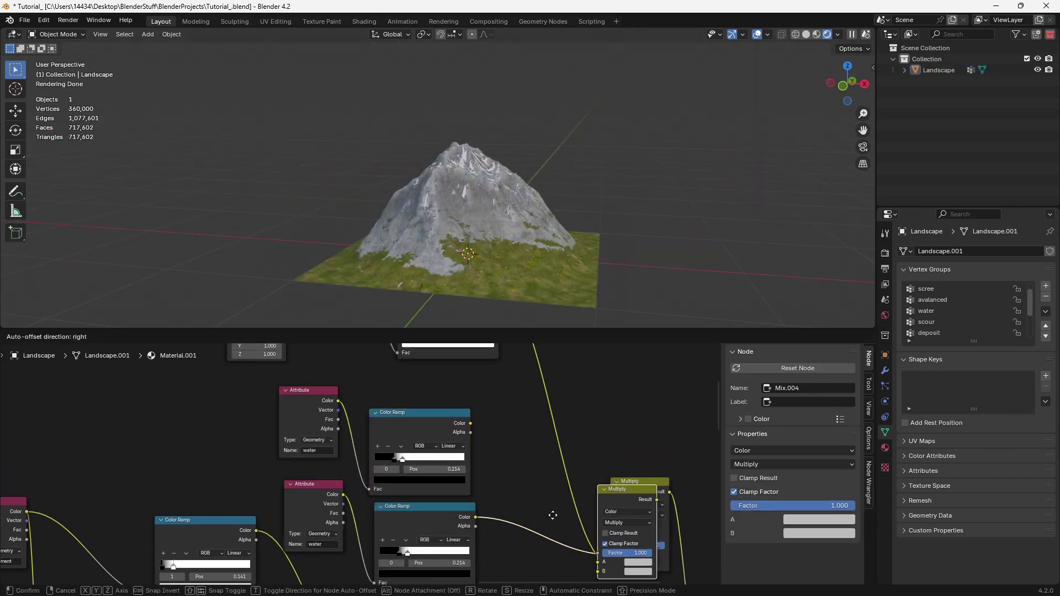
{"action": "left_click", "coordinate": [482, 492]}
{"action": "left_click_drag", "start_coordinate": [470, 424], "coordinate": [473, 430]}
{"action": "left_click_drag", "start_coordinate": [474, 430], "coordinate": [529, 552]}
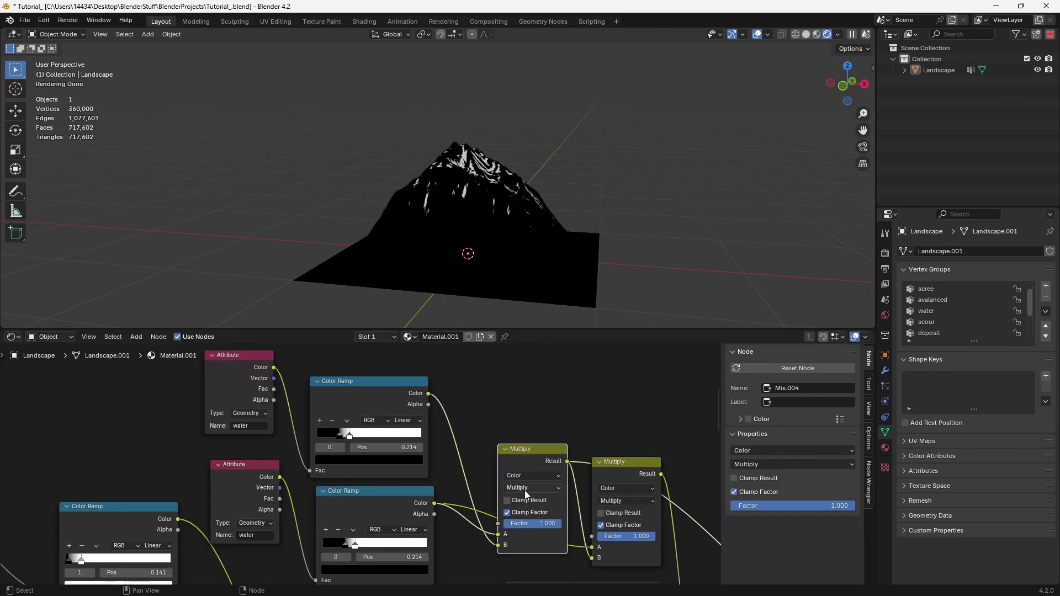
{"action": "left_click", "coordinate": [526, 489]}
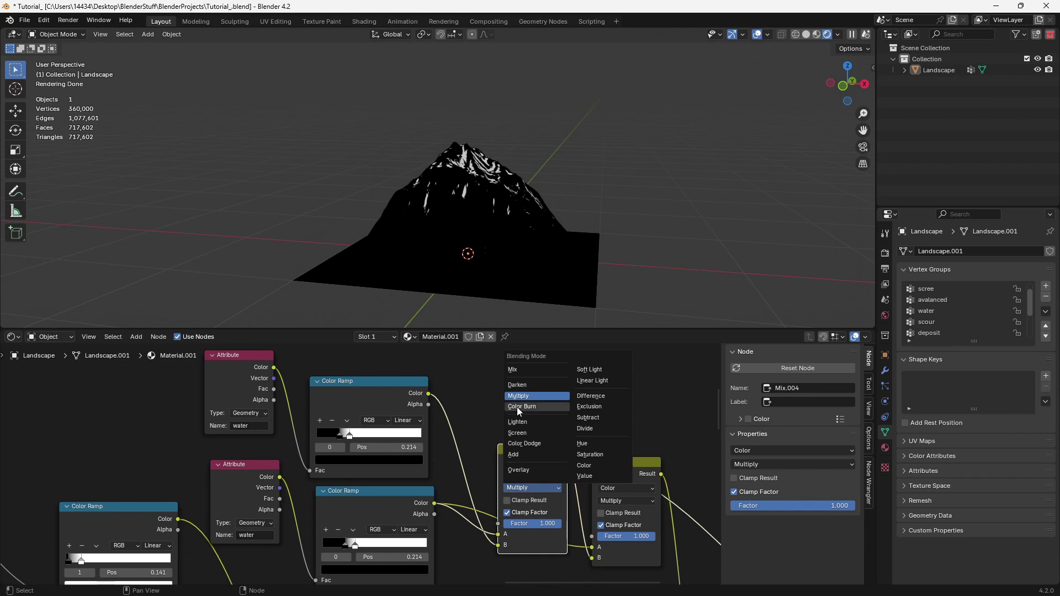
{"action": "left_click", "coordinate": [520, 434]}
Change the upper Attribute's name to sediment, and move the light stop of its Color Ramp to about 0.136.
{"action": "left_click", "coordinate": [241, 419]}
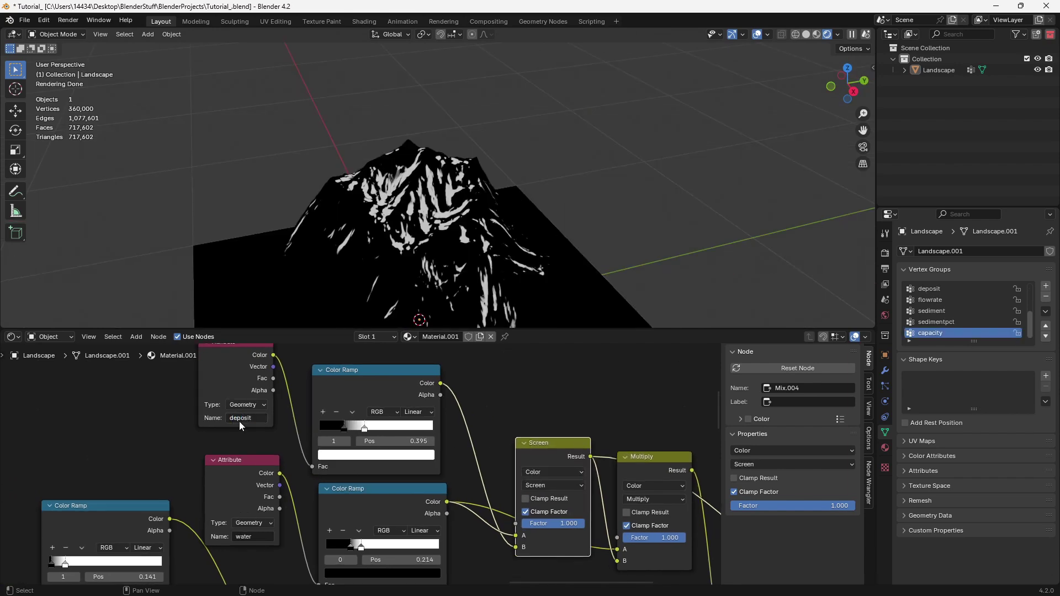
{"action": "type", "text": "sediment"}
{"action": "middle_click_drag", "start_coordinate": [437, 204], "coordinate": [393, 229]}
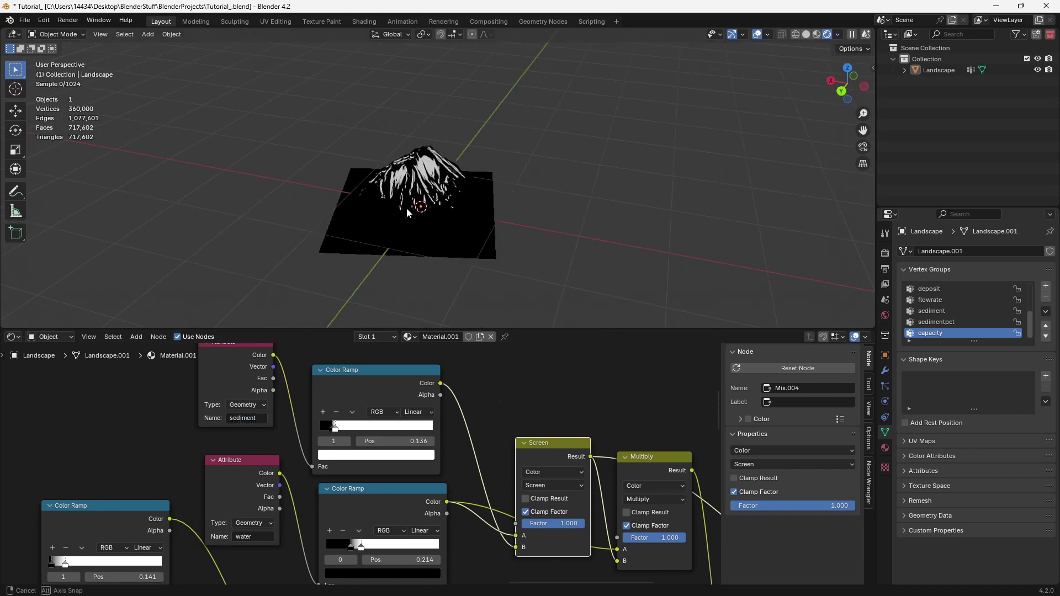
{"action": "scroll", "coordinate": [412, 240], "scroll_direction": "up", "scroll_amount": 2}
{"action": "scroll", "coordinate": [477, 465], "scroll_direction": "down", "scroll_amount": 6}
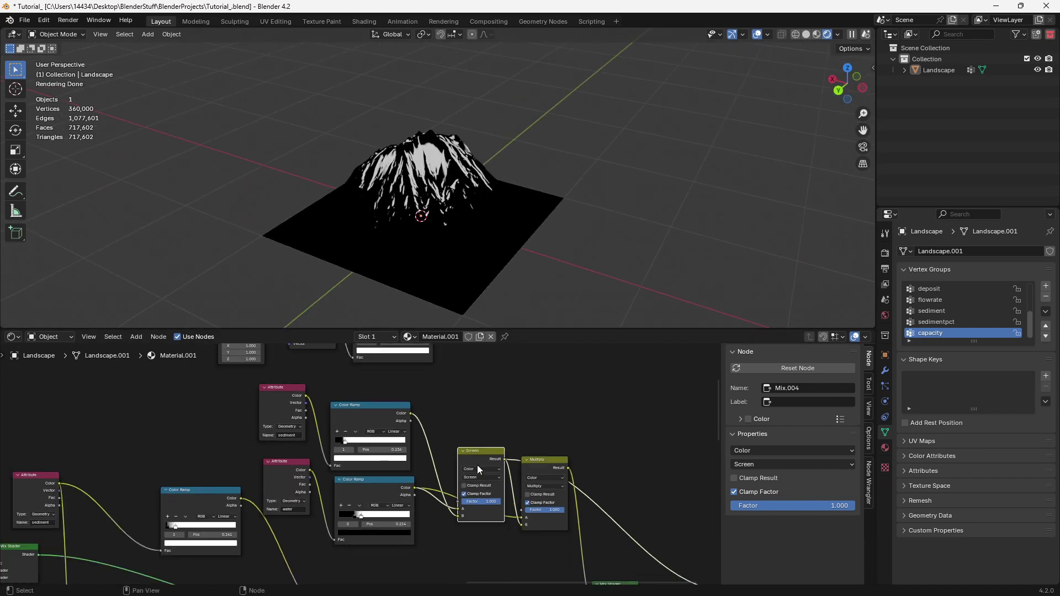
Connect the gradient height mask's Color Ramp to the Multiply node alongside the Screen result, and restore the final Mix Shader as the material output.
{"action": "middle_click_drag", "start_coordinate": [477, 462], "coordinate": [386, 428]}
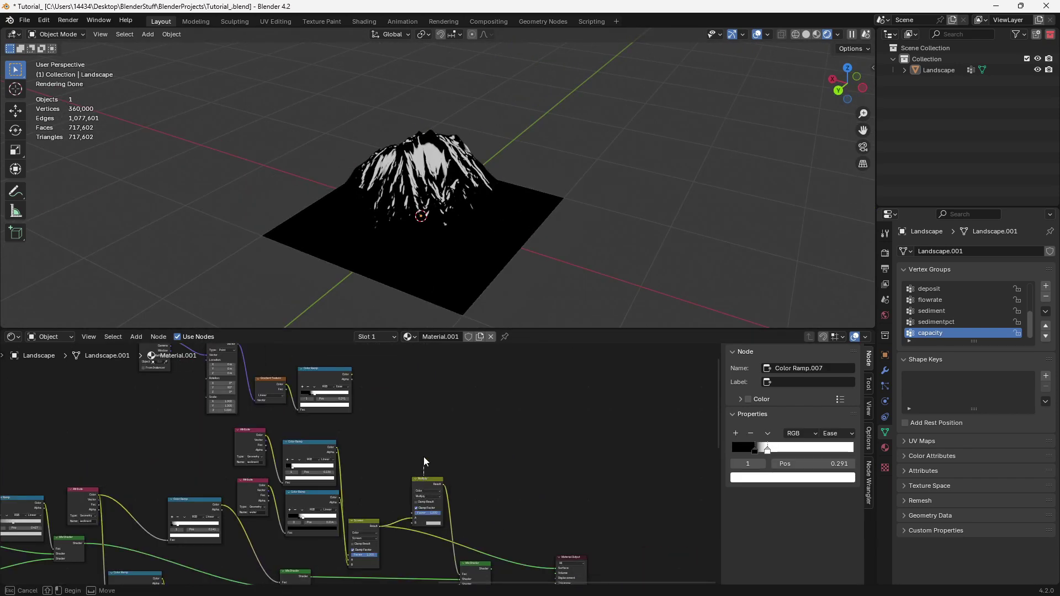
{"action": "left_click_drag", "start_coordinate": [427, 480], "coordinate": [427, 441]}
{"action": "left_click_drag", "start_coordinate": [353, 374], "coordinate": [414, 487]}
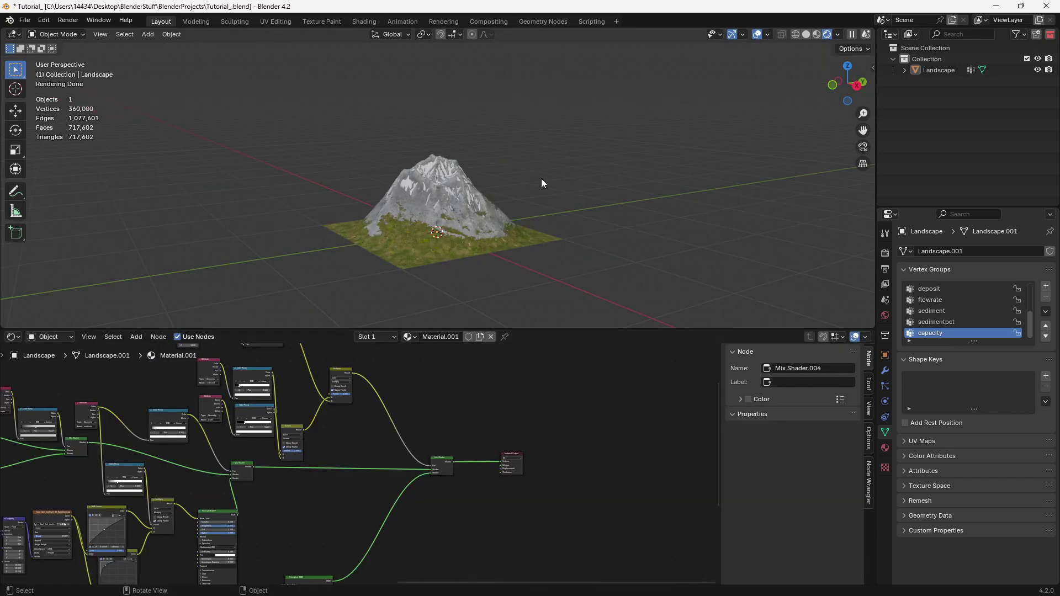
{"action": "scroll", "coordinate": [541, 177], "scroll_direction": "up", "scroll_amount": 6}
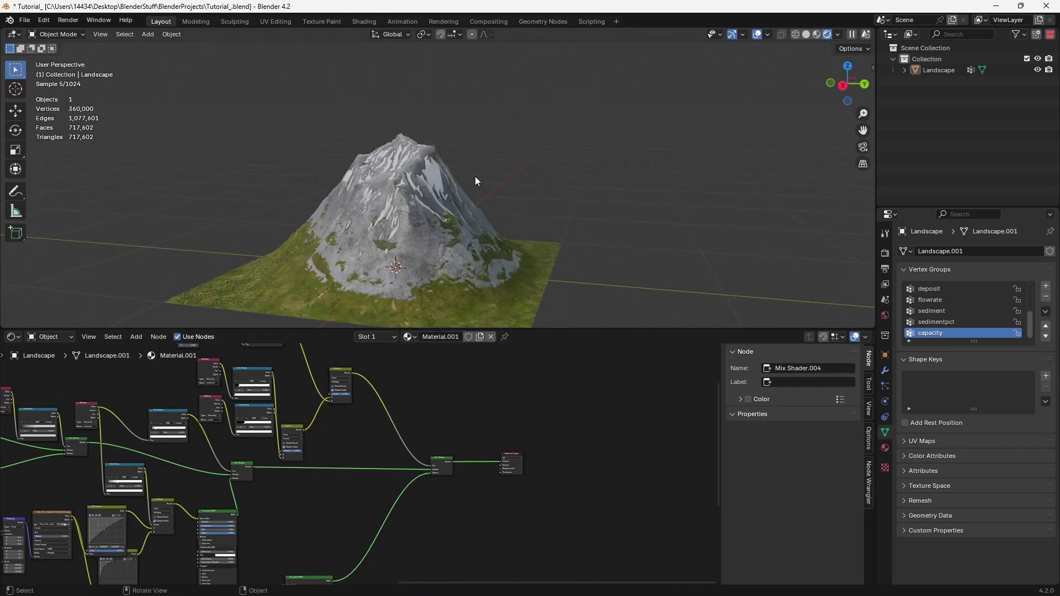
{"action": "scroll", "coordinate": [418, 246], "scroll_direction": "up", "scroll_amount": 1}
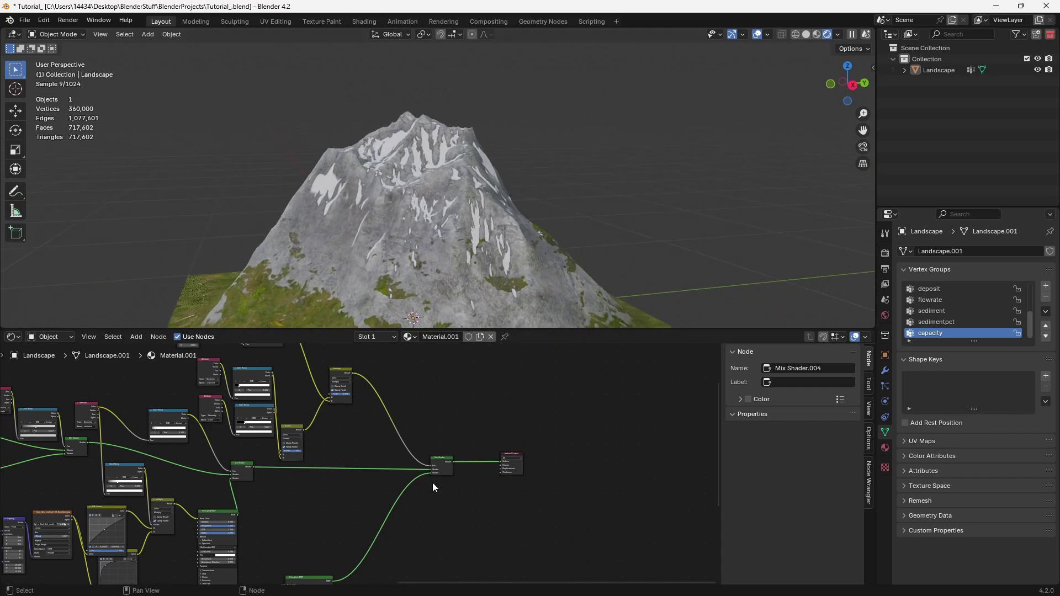
Duplicate the last Mix Shader and insert the copy between it and the Material Output.
{"action": "scroll", "coordinate": [433, 482], "scroll_direction": "up", "scroll_amount": 2}
{"action": "left_click", "coordinate": [425, 466]}
{"action": "key", "text": "shift+d"}
{"action": "left_click", "coordinate": [481, 466]}
Duplicate the Rock032 texture nodes with their RGB Curves and Principled BSDF, and connect the copied shader to the new Mix Shader.
{"action": "scroll", "coordinate": [322, 481], "scroll_direction": "down", "scroll_amount": 10}
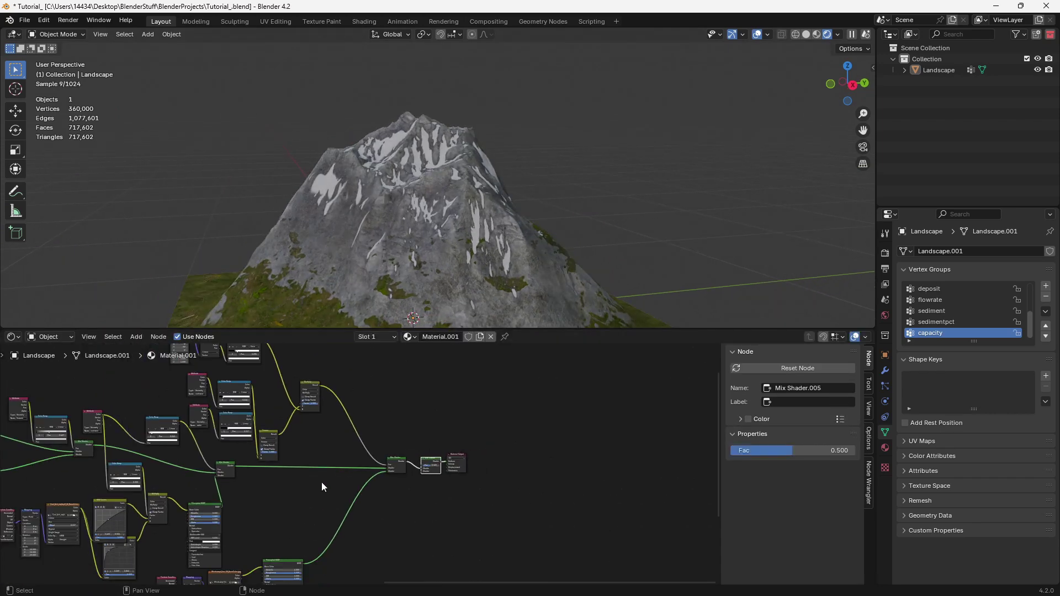
{"action": "middle_click_drag", "start_coordinate": [108, 516], "coordinate": [534, 450]}
{"action": "scroll", "coordinate": [393, 463], "scroll_direction": "up", "scroll_amount": 2}
{"action": "middle_click_drag", "start_coordinate": [393, 463], "coordinate": [459, 520]}
{"action": "left_click_drag", "start_coordinate": [241, 400], "coordinate": [395, 419]}
{"action": "scroll", "coordinate": [403, 424], "scroll_direction": "down", "scroll_amount": 5}
{"action": "scroll", "coordinate": [453, 449], "scroll_direction": "down", "scroll_amount": 2}
{"action": "middle_click_drag", "start_coordinate": [436, 453], "coordinate": [249, 454]}
{"action": "key", "text": "shift+d"}
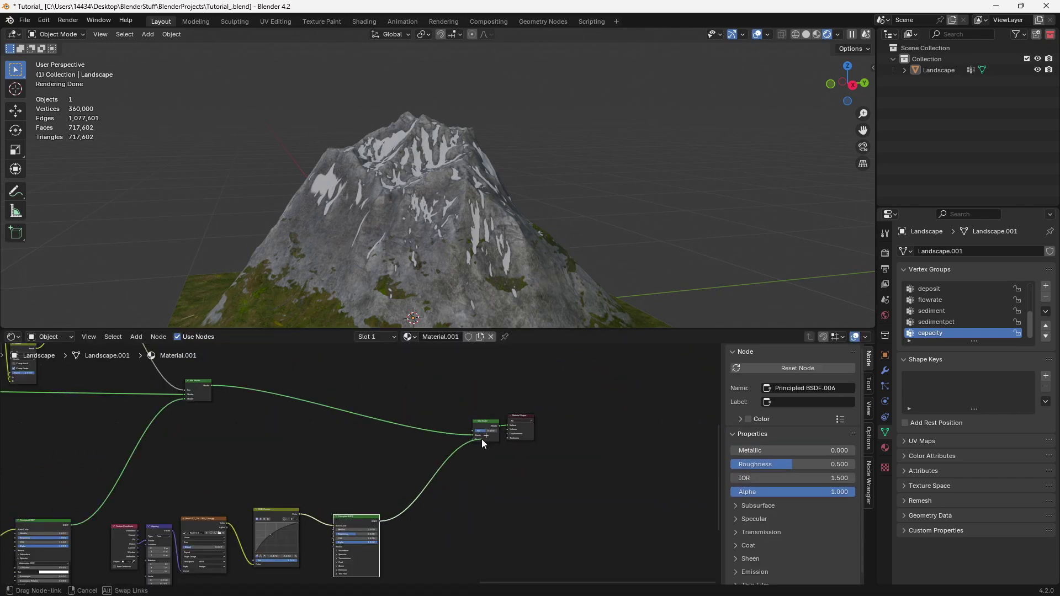
{"action": "left_click_drag", "start_coordinate": [482, 441], "coordinate": [475, 442]}
Duplicate the sediment Attribute node near the new Mix Shader, and change the copy's name to scour.
{"action": "middle_click_drag", "start_coordinate": [286, 393], "coordinate": [369, 509]}
{"action": "scroll", "coordinate": [369, 510], "scroll_direction": "down", "scroll_amount": 3}
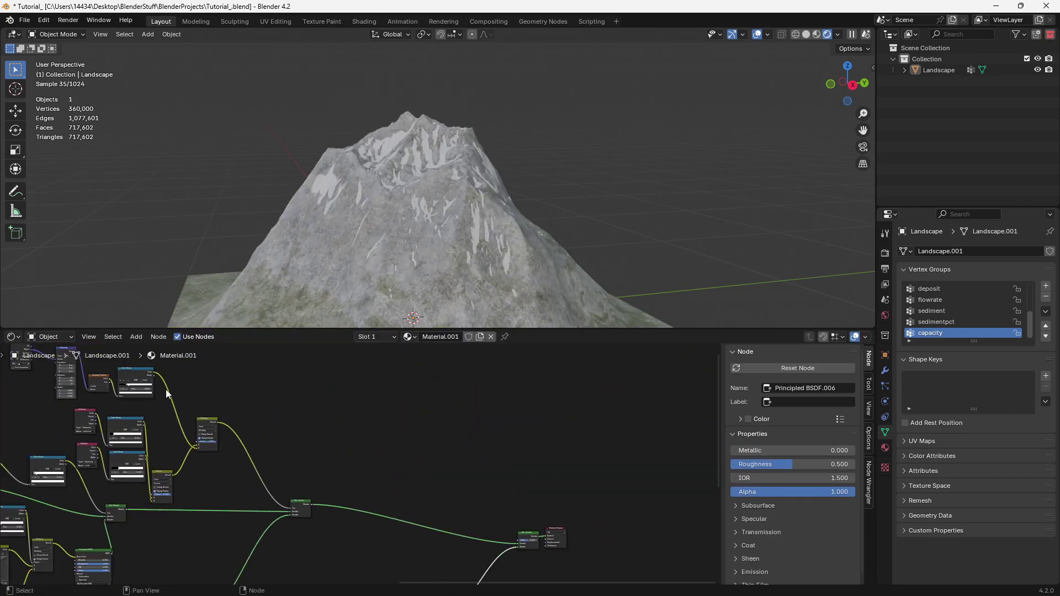
{"action": "left_click", "coordinate": [92, 424]}
{"action": "key", "text": "shift+d"}
{"action": "left_click", "coordinate": [436, 509]}
{"action": "key", "text": "KP_Decimal"}
{"action": "left_click", "coordinate": [336, 505]}
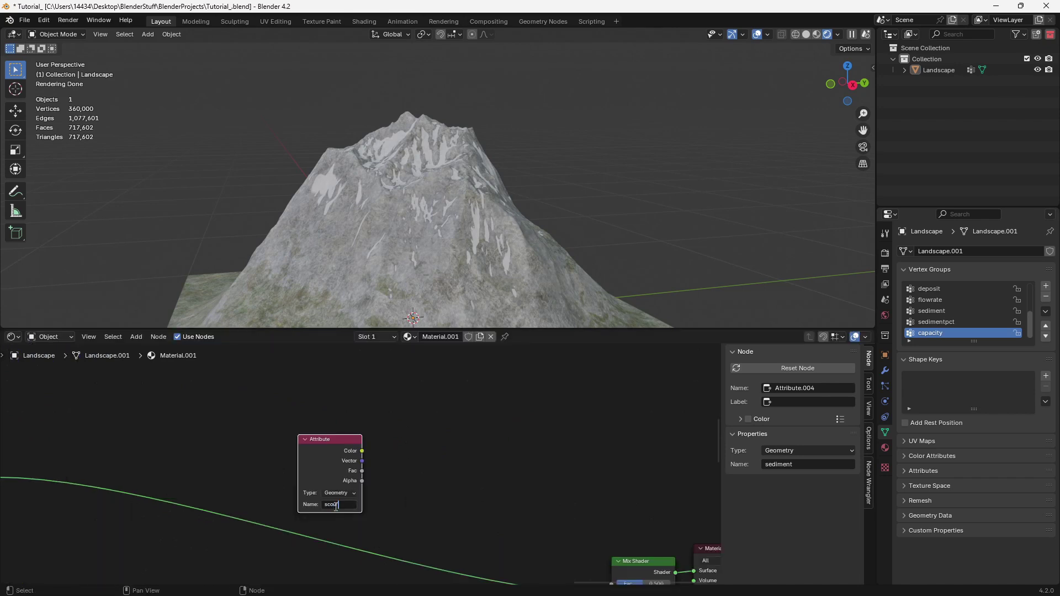
{"action": "scroll", "coordinate": [937, 297], "scroll_direction": "up", "scroll_amount": 3}
Drive the new Mix Shader's factor with the scour Attribute through an added Color Ramp, with its dark stop at about 0.009.
{"action": "middle_click_drag", "start_coordinate": [271, 157], "coordinate": [372, 157]}
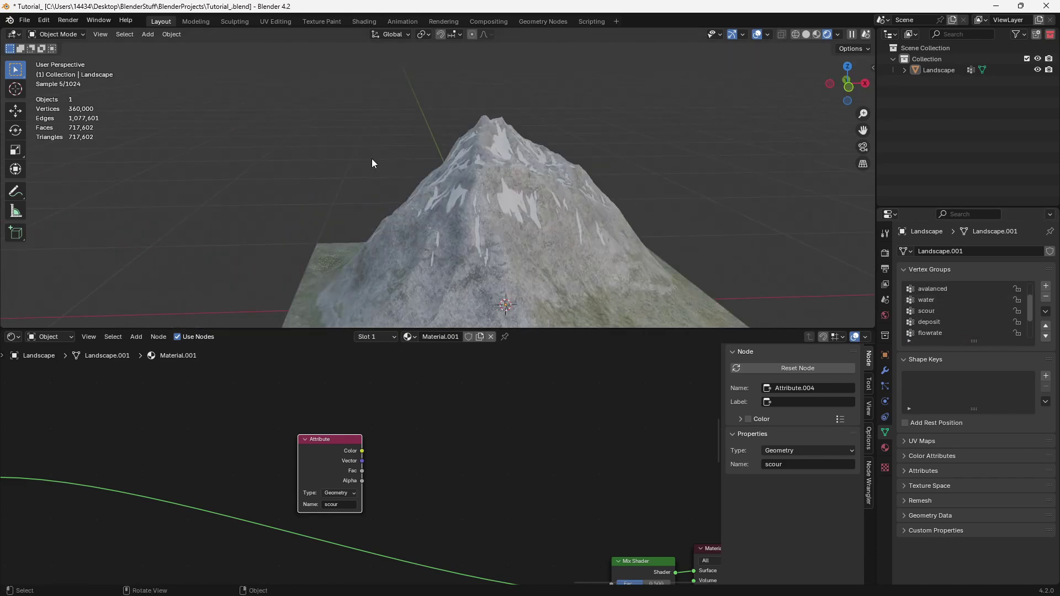
{"action": "scroll", "coordinate": [492, 203], "scroll_direction": "up", "scroll_amount": 5}
{"action": "scroll", "coordinate": [449, 481], "scroll_direction": "down", "scroll_amount": 2}
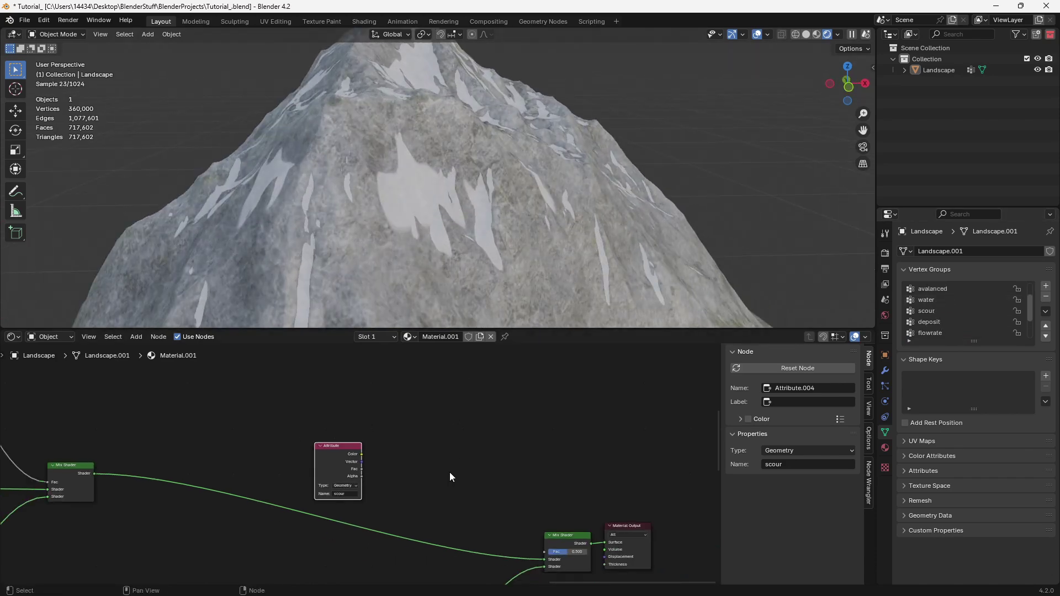
{"action": "middle_click_drag", "start_coordinate": [509, 293], "coordinate": [462, 271]}
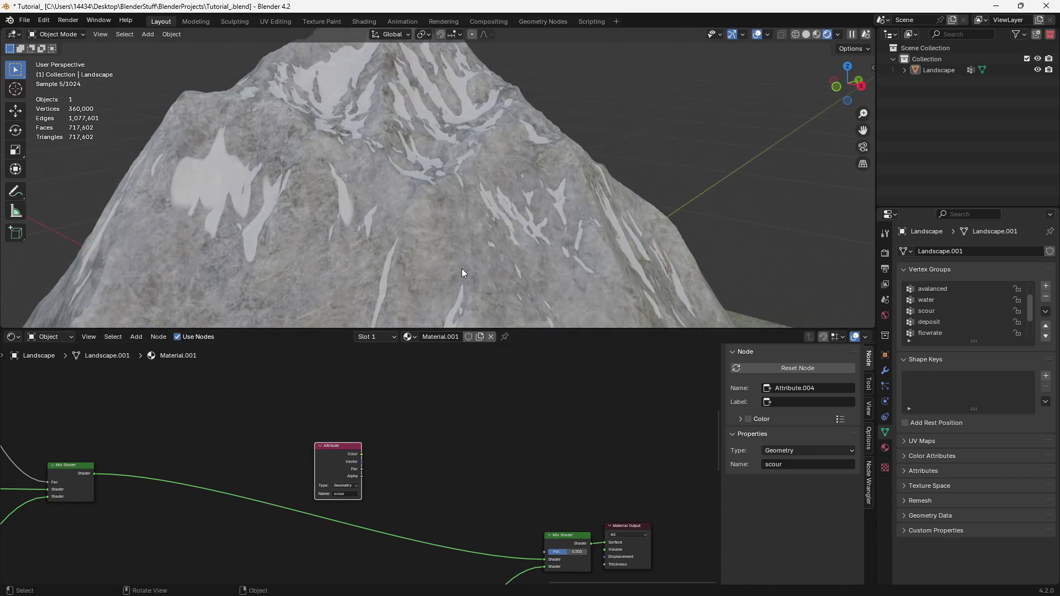
{"action": "scroll", "coordinate": [462, 268], "scroll_direction": "down", "scroll_amount": 4}
{"action": "scroll", "coordinate": [386, 422], "scroll_direction": "up", "scroll_amount": 2}
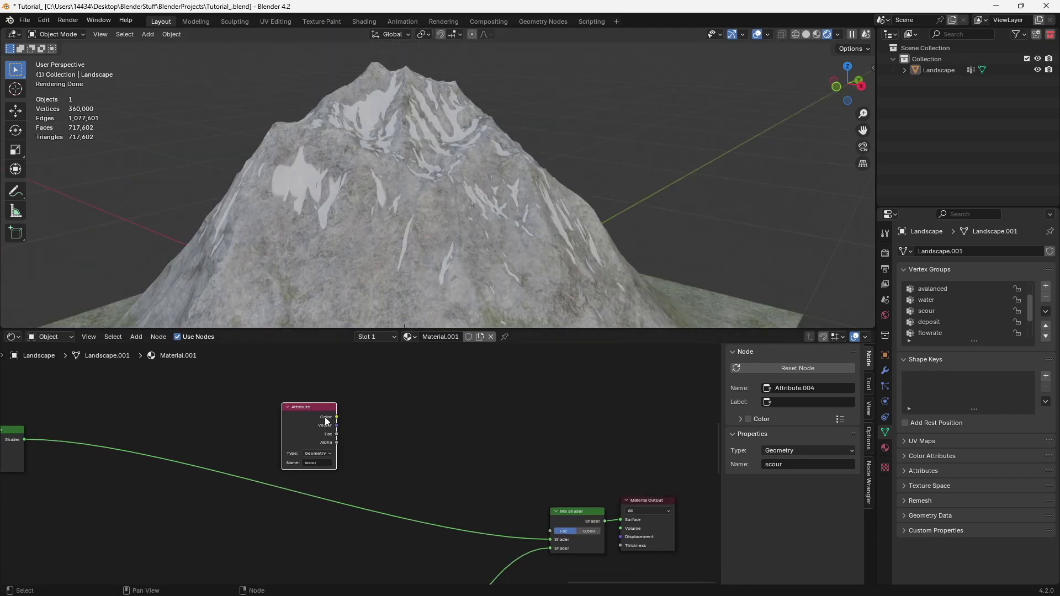
{"action": "left_click_drag", "start_coordinate": [336, 417], "coordinate": [550, 531]}
{"action": "key", "text": "shift+a"}
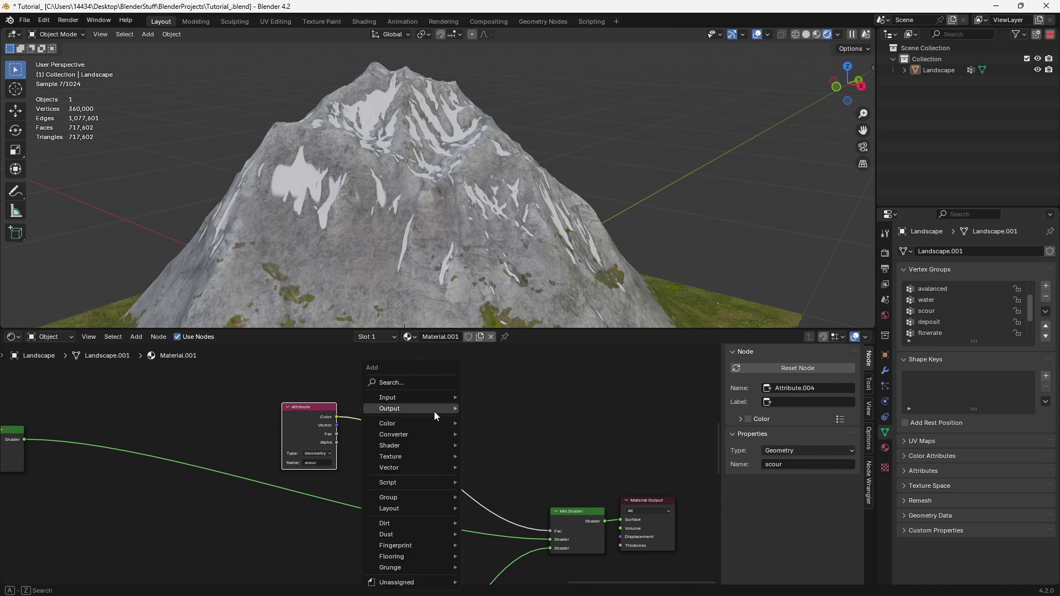
{"action": "left_click", "coordinate": [415, 384]}
{"action": "left_click", "coordinate": [445, 413]}
{"action": "left_click", "coordinate": [406, 465]}
{"action": "mouse_move", "coordinate": [407, 469]}
{"action": "left_mouse_down"}
{"action": "mouse_move", "coordinate": [460, 474]}
{"action": "mouse_move", "coordinate": [398, 470]}
{"action": "mouse_move", "coordinate": [423, 473]}
{"action": "left_mouse_up"}
Replace the copied rock layer's image with the Icelandic Jagged Rock base color texture.
{"action": "middle_click_drag", "start_coordinate": [327, 495], "coordinate": [366, 421]}
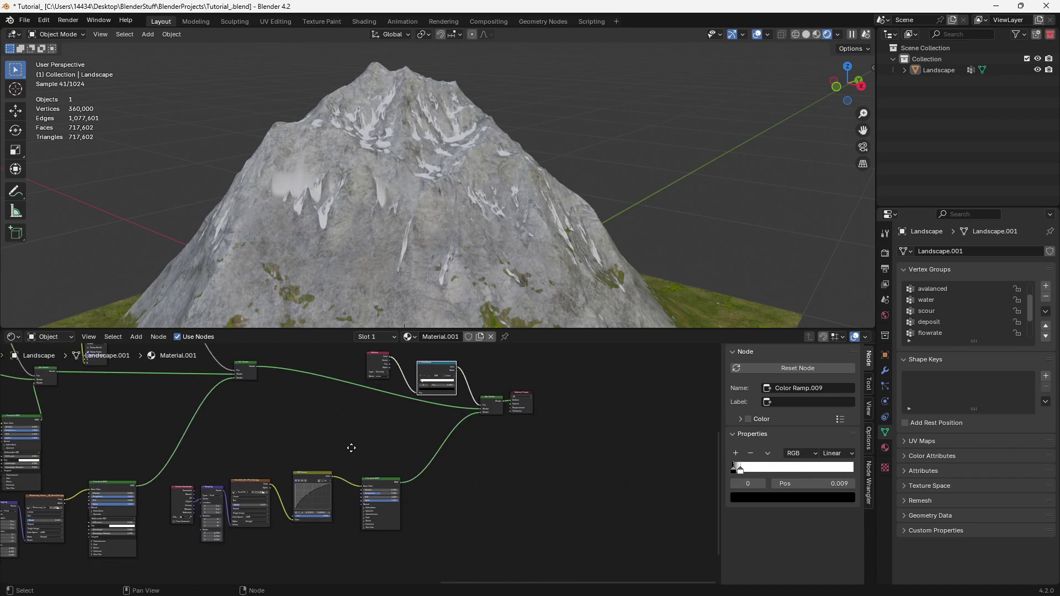
{"action": "scroll", "coordinate": [379, 455], "scroll_direction": "up", "scroll_amount": 10}
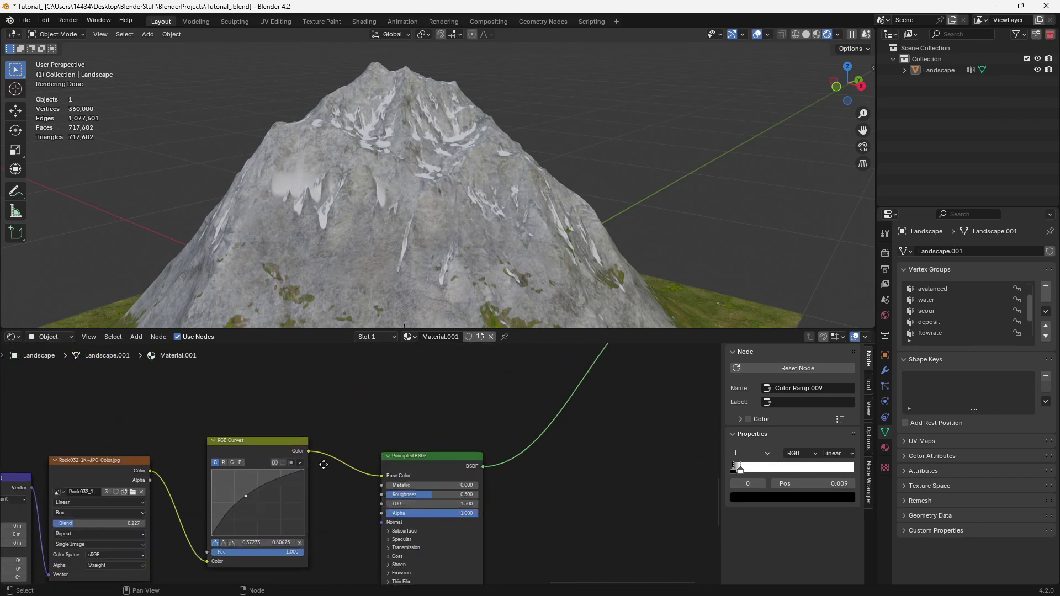
{"action": "left_click", "coordinate": [298, 480]}
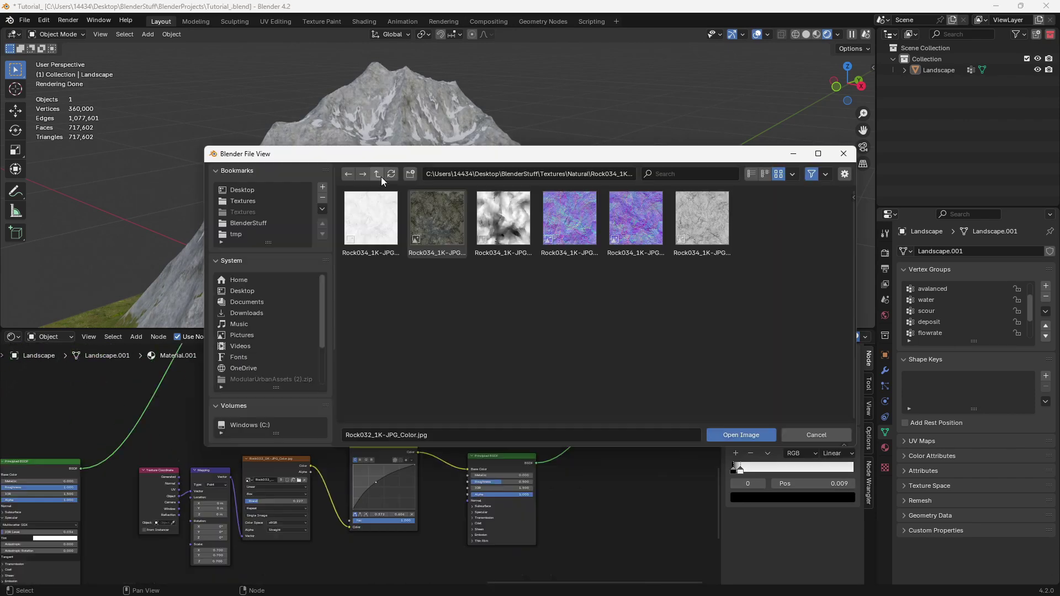
{"action": "left_click", "coordinate": [380, 175]}
{"action": "double_click", "coordinate": [647, 219]}
{"action": "left_click", "coordinate": [373, 174]}
{"action": "double_click", "coordinate": [718, 227]}
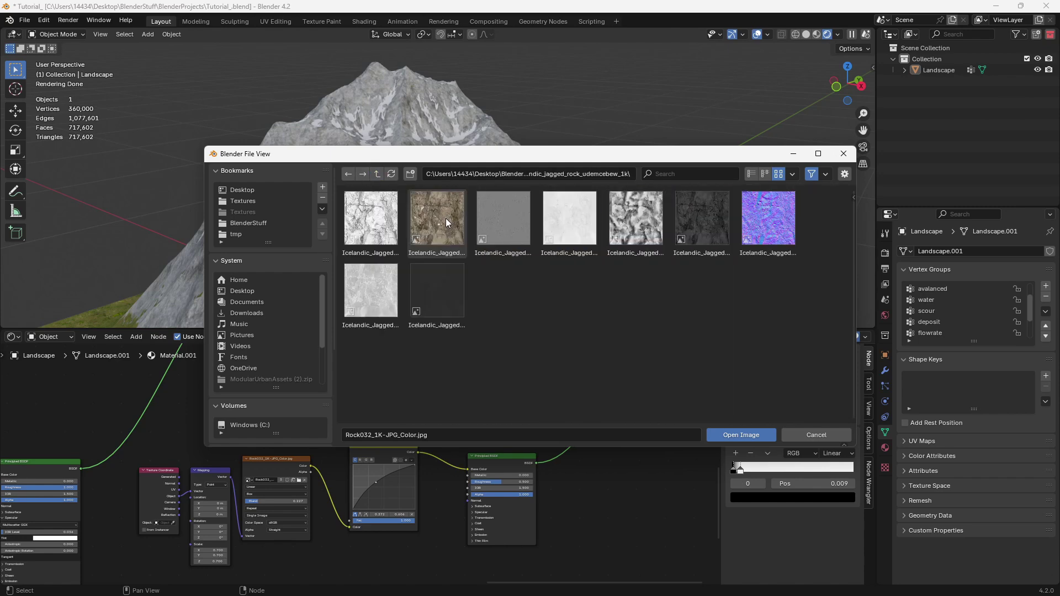
{"action": "double_click", "coordinate": [445, 223]}
Insert a Hue/Saturation/Value node between the new rock's RGB Curves and Principled BSDF, and set Saturation to 0.7.
{"action": "middle_click_drag", "start_coordinate": [524, 243], "coordinate": [429, 231]}
{"action": "scroll", "coordinate": [429, 231], "scroll_direction": "up", "scroll_amount": 4}
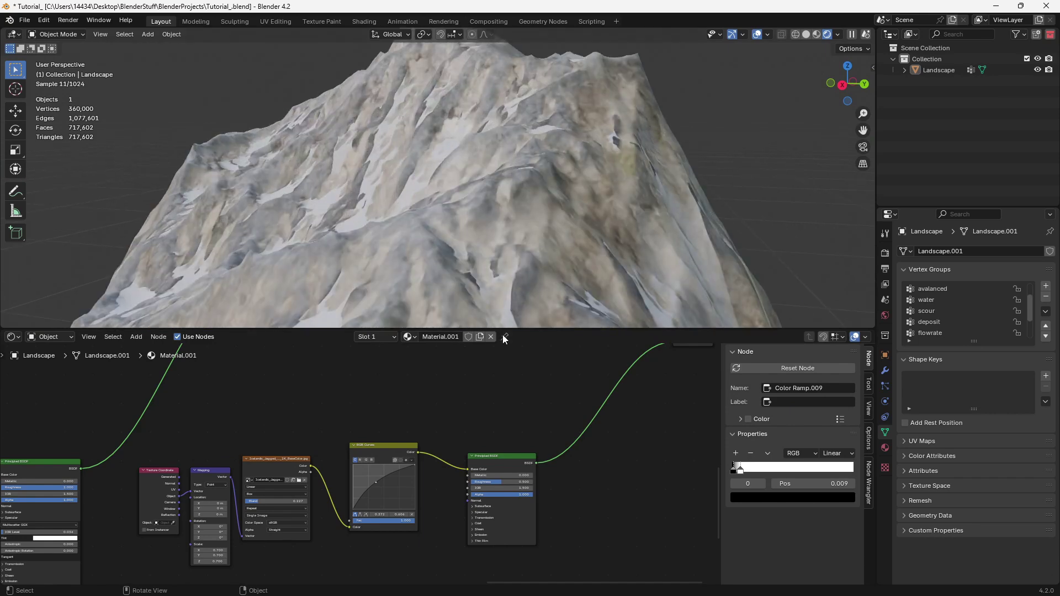
{"action": "scroll", "coordinate": [446, 482], "scroll_direction": "up", "scroll_amount": 1}
{"action": "scroll", "coordinate": [410, 196], "scroll_direction": "down", "scroll_amount": 3}
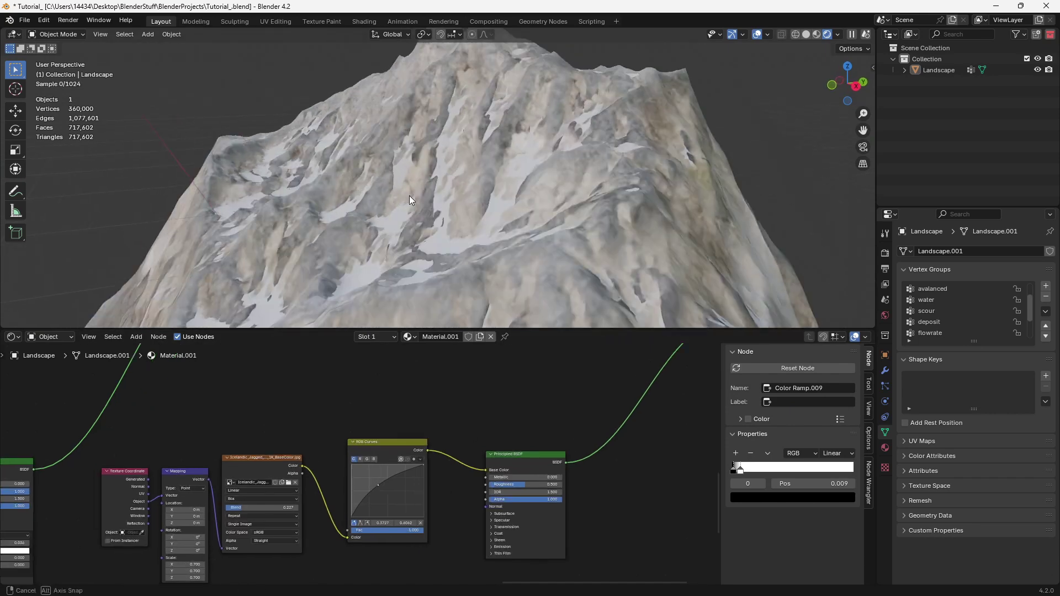
{"action": "middle_click_drag", "start_coordinate": [409, 196], "coordinate": [436, 206]}
{"action": "scroll", "coordinate": [436, 201], "scroll_direction": "down", "scroll_amount": 6}
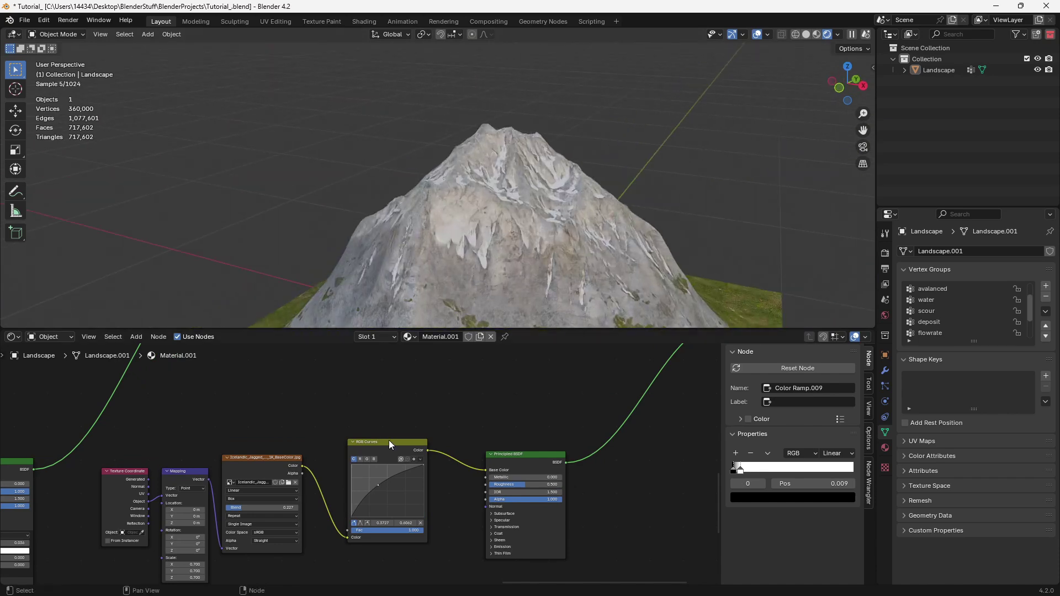
{"action": "key", "text": "shift+a"}
{"action": "left_click", "coordinate": [425, 385]}
{"action": "type", "text": "hu"}
{"action": "key", "text": "Return"}
{"action": "left_click", "coordinate": [469, 464]}
{"action": "scroll", "coordinate": [469, 465], "scroll_direction": "up", "scroll_amount": 1}
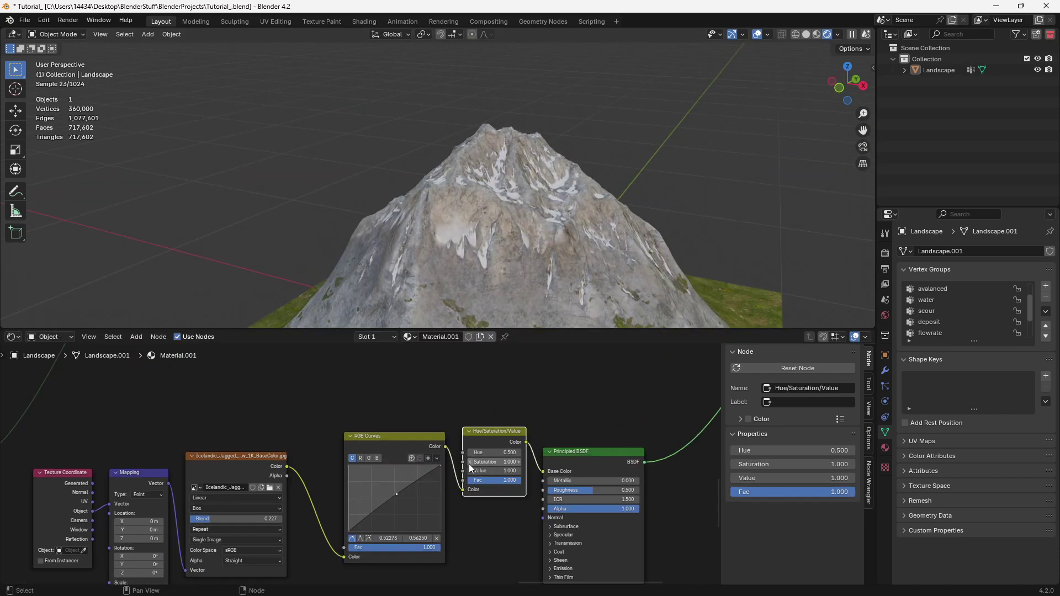
{"action": "left_click", "coordinate": [469, 462]}
{"action": "left_click", "coordinate": [469, 463]}
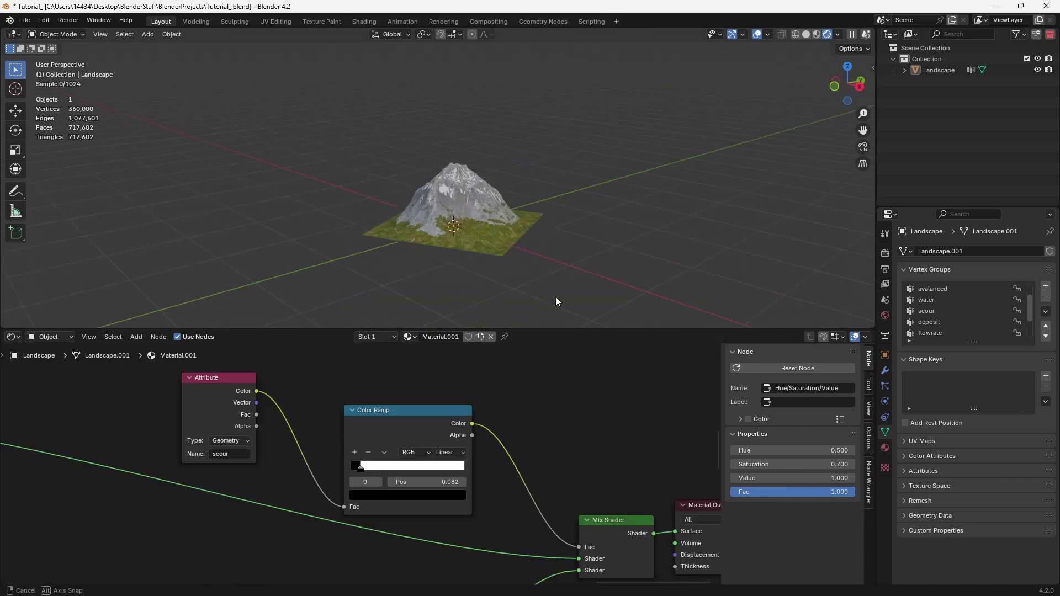
Examine the mountain's blended rock, snow and grass from several angles, both close up and from afar.
{"action": "scroll", "coordinate": [556, 297], "scroll_direction": "up", "scroll_amount": 5}
{"action": "middle_click_drag", "start_coordinate": [556, 296], "coordinate": [265, 286]}
{"action": "scroll", "coordinate": [495, 295], "scroll_direction": "up", "scroll_amount": 2}
{"action": "scroll", "coordinate": [498, 274], "scroll_direction": "down", "scroll_amount": 5}
{"action": "middle_click_drag", "start_coordinate": [498, 274], "coordinate": [373, 192]}
{"action": "scroll", "coordinate": [434, 244], "scroll_direction": "up", "scroll_amount": 3}
{"action": "scroll", "coordinate": [429, 469], "scroll_direction": "down", "scroll_amount": 2}
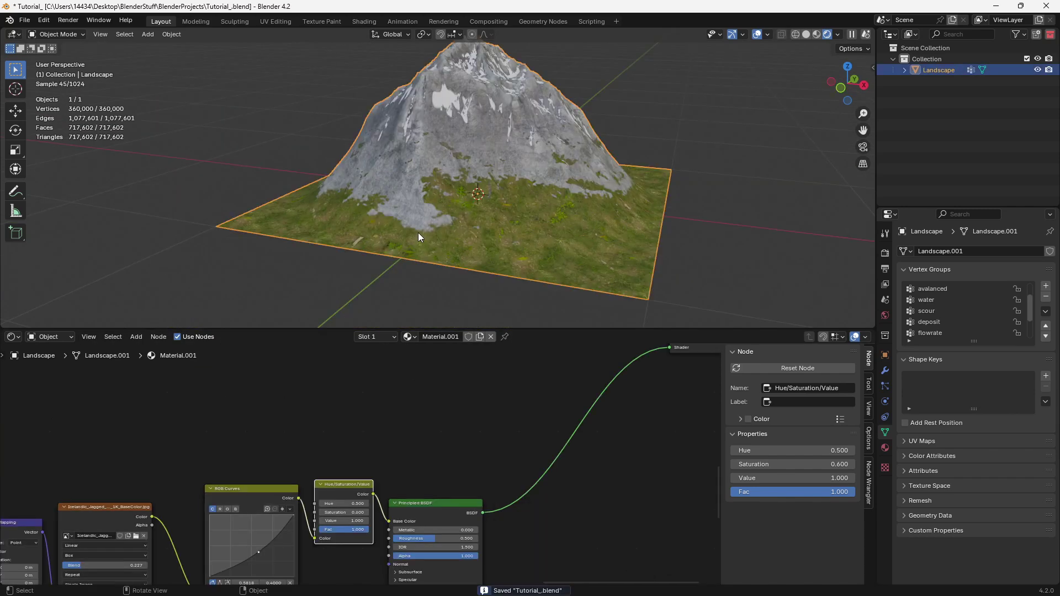
Move the slope and height mask nodes with their Multiply node up and away from the first texture layers.
{"action": "scroll", "coordinate": [223, 432], "scroll_direction": "down", "scroll_amount": 3}
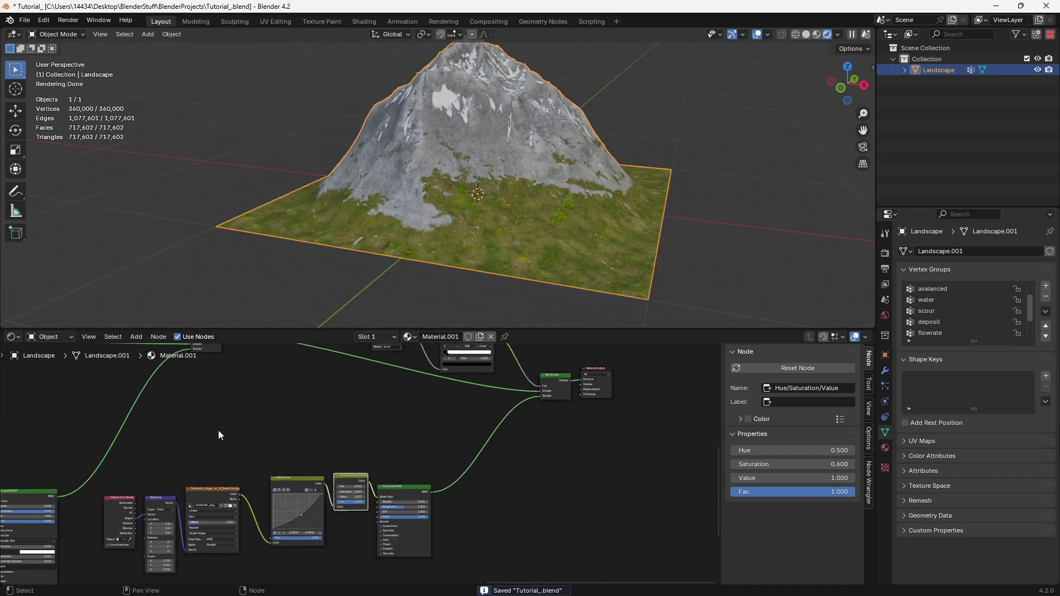
{"action": "middle_click_drag", "start_coordinate": [217, 430], "coordinate": [207, 440]}
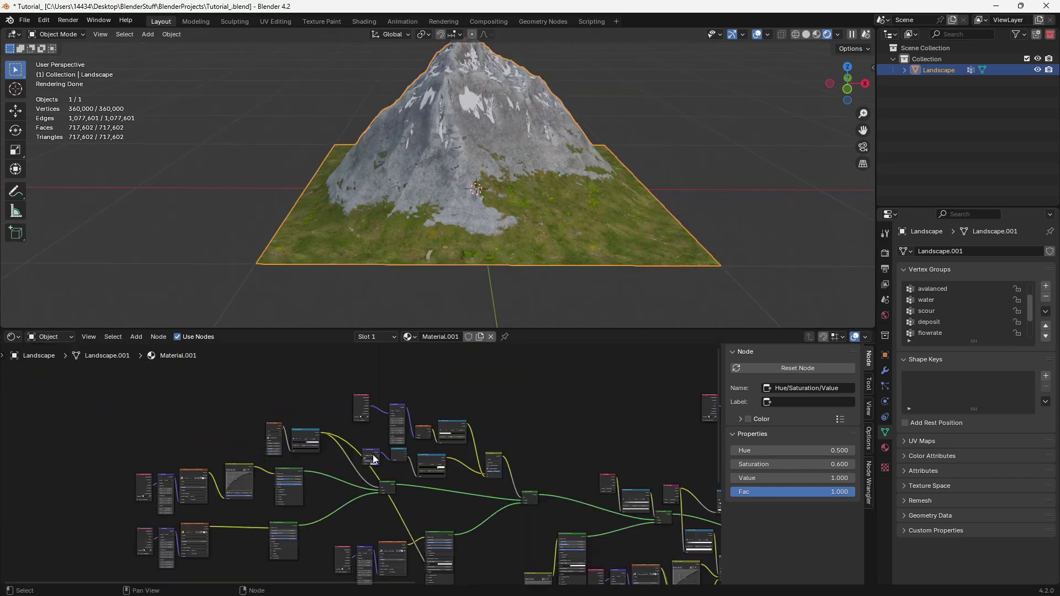
{"action": "scroll", "coordinate": [366, 451], "scroll_direction": "up", "scroll_amount": 2}
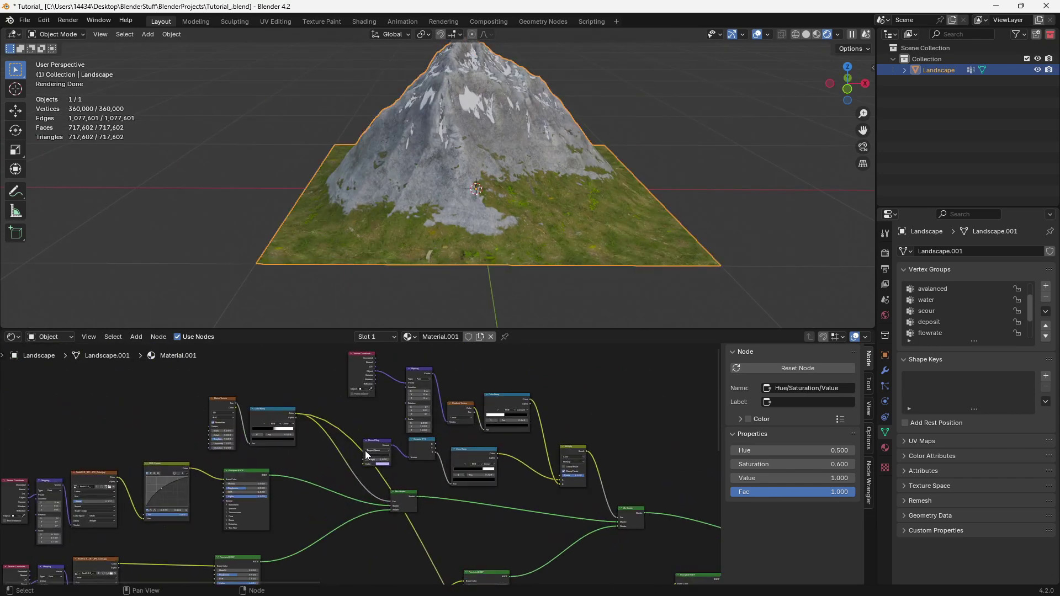
{"action": "middle_click_drag", "start_coordinate": [335, 443], "coordinate": [325, 464]}
{"action": "left_click_drag", "start_coordinate": [359, 366], "coordinate": [566, 473]}
{"action": "scroll", "coordinate": [541, 442], "scroll_direction": "down", "scroll_amount": 4}
{"action": "scroll", "coordinate": [408, 505], "scroll_direction": "up", "scroll_amount": 4}
{"action": "left_click", "coordinate": [494, 397]}
Move the Principled BSDF that feeds the second Mix Shader closer to that Mix Shader.
{"action": "left_click_drag", "start_coordinate": [253, 432], "coordinate": [175, 530]}
{"action": "middle_click_drag", "start_coordinate": [254, 366], "coordinate": [264, 482]}
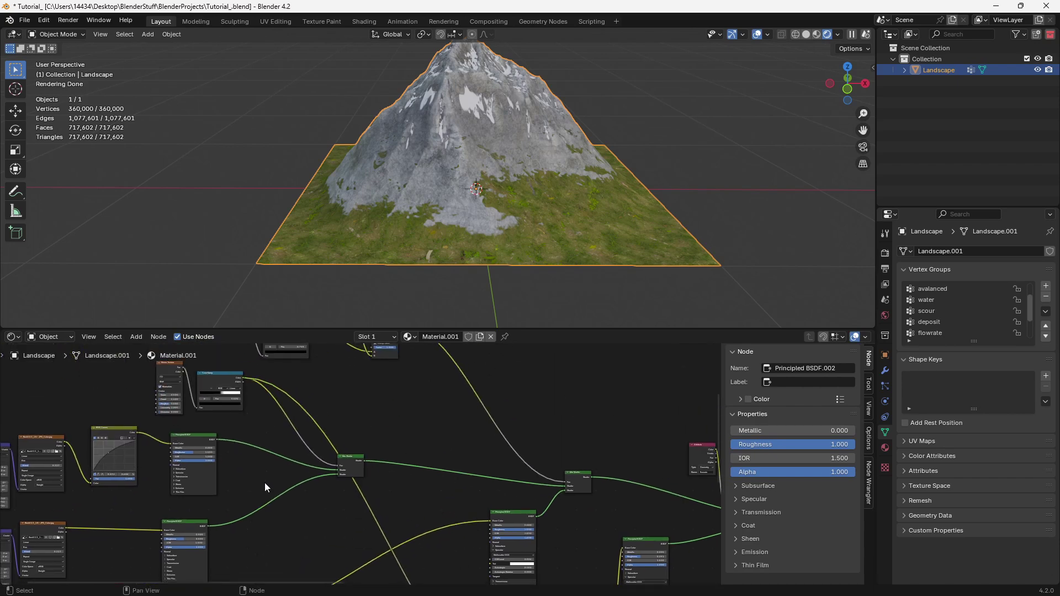
{"action": "scroll", "coordinate": [263, 483], "scroll_direction": "down", "scroll_amount": 3}
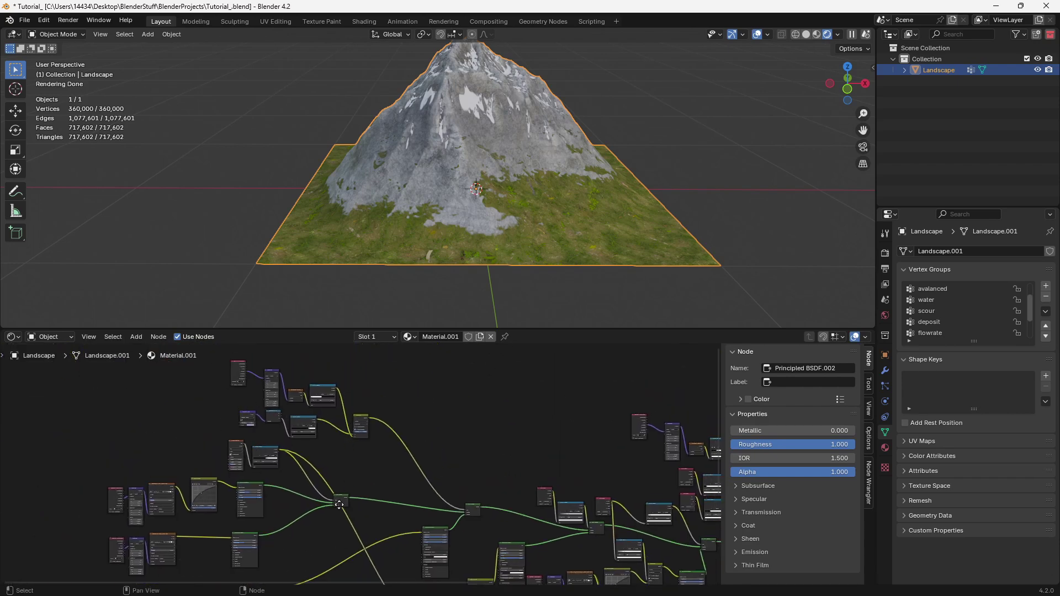
Add a Mix Color node after the grass texture, duplicate the grass texture nodes below it, and connect the copy to the mix.
{"action": "scroll", "coordinate": [339, 504], "scroll_direction": "up", "scroll_amount": 4}
{"action": "key", "text": "shift+a"}
{"action": "type", "text": "mi"}
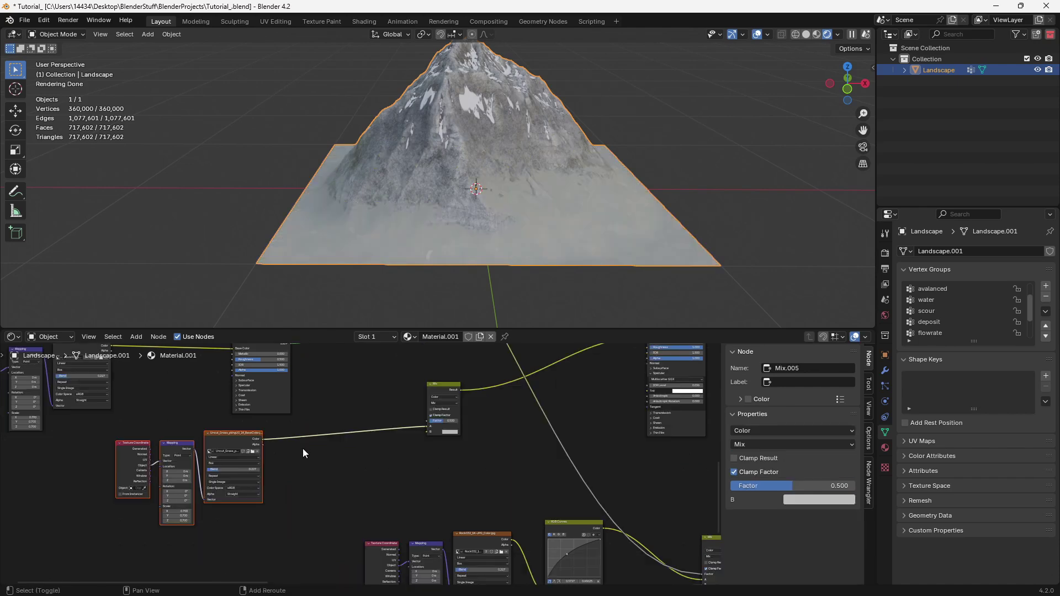
{"action": "key", "text": "shift+d"}
{"action": "left_click", "coordinate": [307, 520]}
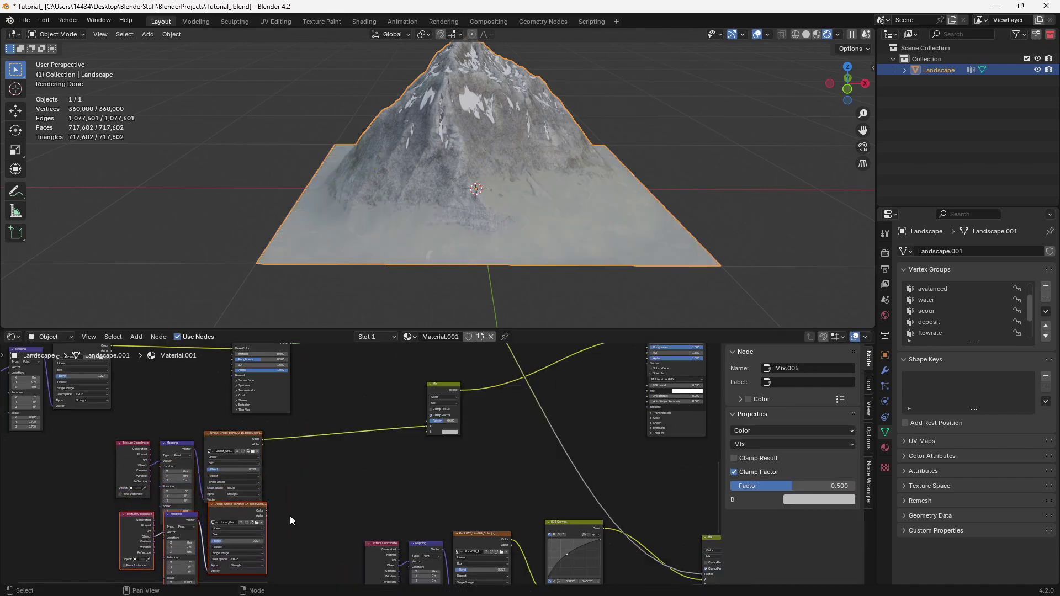
{"action": "left_click_drag", "start_coordinate": [268, 511], "coordinate": [281, 504]}
{"action": "left_click_drag", "start_coordinate": [434, 437], "coordinate": [433, 436]}
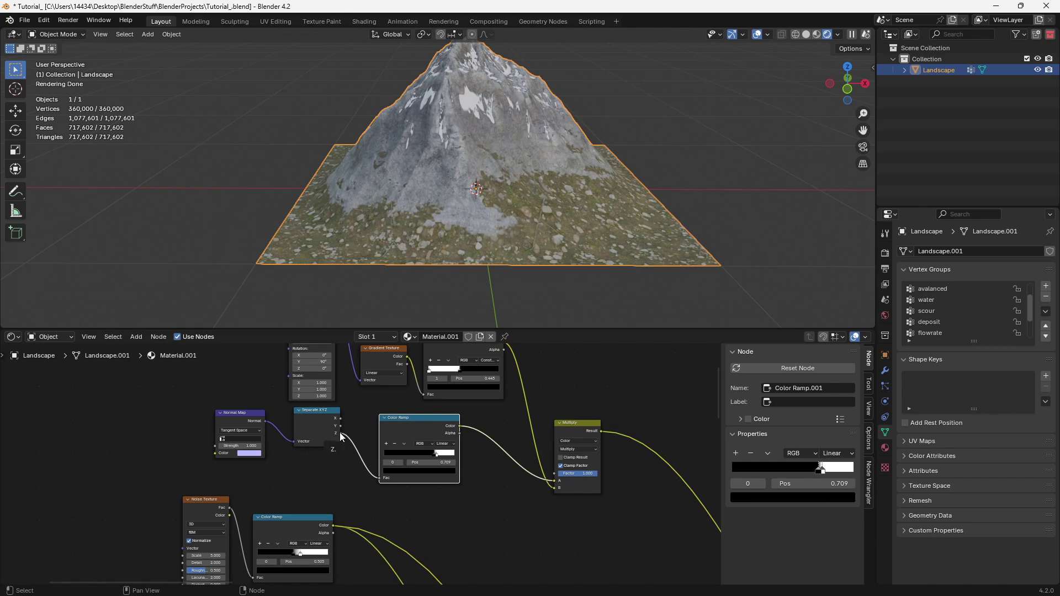
Add a Map Range node in place of the slope mask's Color Ramp, between Separate XYZ's Z output and the Multiply node.
{"action": "left_click_drag", "start_coordinate": [340, 433], "coordinate": [428, 442]}
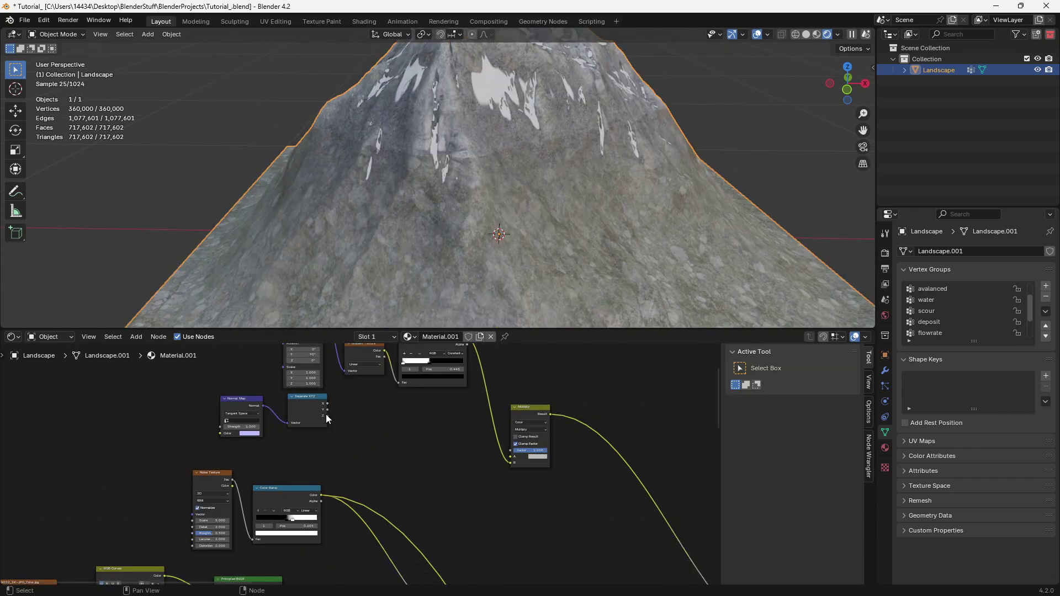
{"action": "left_click_drag", "start_coordinate": [327, 416], "coordinate": [505, 448]}
{"action": "left_click", "coordinate": [517, 416]}
{"action": "scroll", "coordinate": [406, 432], "scroll_direction": "up", "scroll_amount": 2}
{"action": "key", "text": "shift+a"}
{"action": "left_click", "coordinate": [387, 381]}
{"action": "type", "text": "m"}
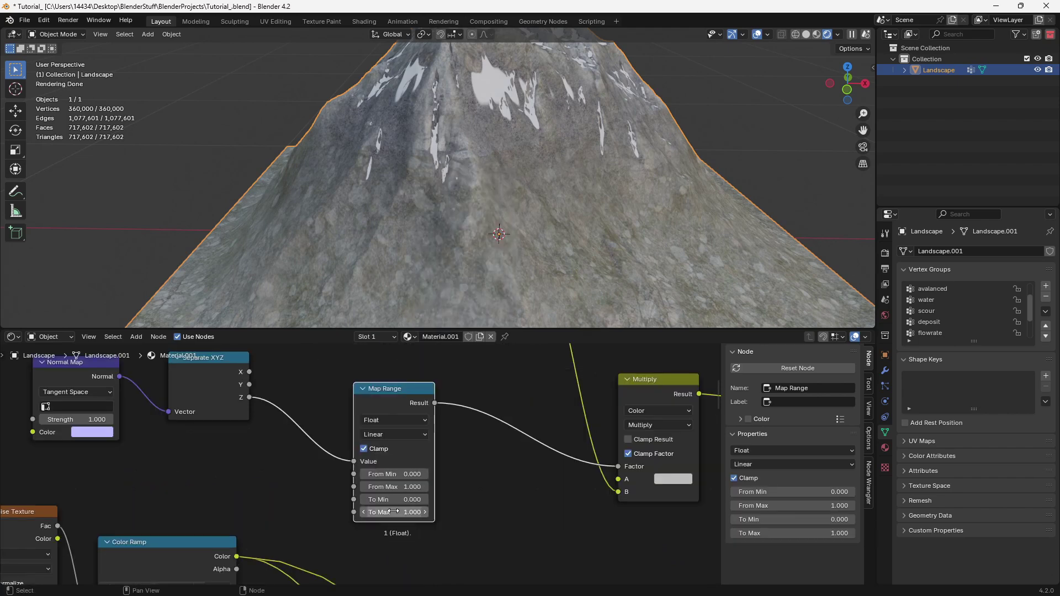
{"action": "scroll", "coordinate": [393, 512], "scroll_direction": "down", "scroll_amount": 2}
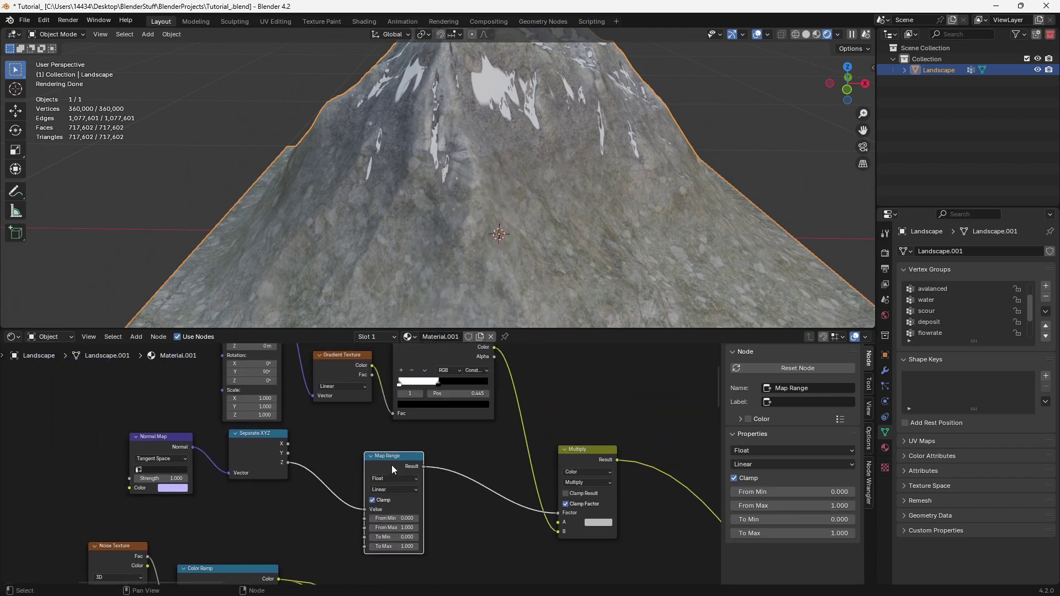
{"action": "left_click_drag", "start_coordinate": [392, 465], "coordinate": [406, 453]}
Move the black stop of the noise texture's Color Ramp to position 0.541.
{"action": "scroll", "coordinate": [392, 519], "scroll_direction": "down", "scroll_amount": 4}
{"action": "middle_click_drag", "start_coordinate": [392, 519], "coordinate": [420, 446]}
{"action": "scroll", "coordinate": [421, 445], "scroll_direction": "up", "scroll_amount": 3}
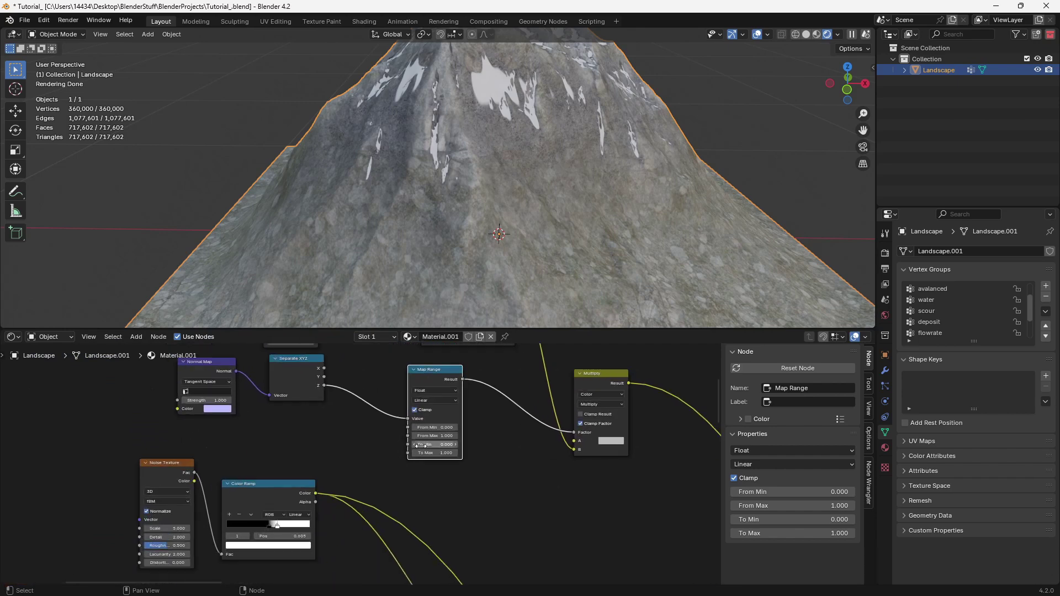
{"action": "middle_click_drag", "start_coordinate": [353, 483], "coordinate": [404, 447]}
{"action": "scroll", "coordinate": [404, 447], "scroll_direction": "up", "scroll_amount": 1}
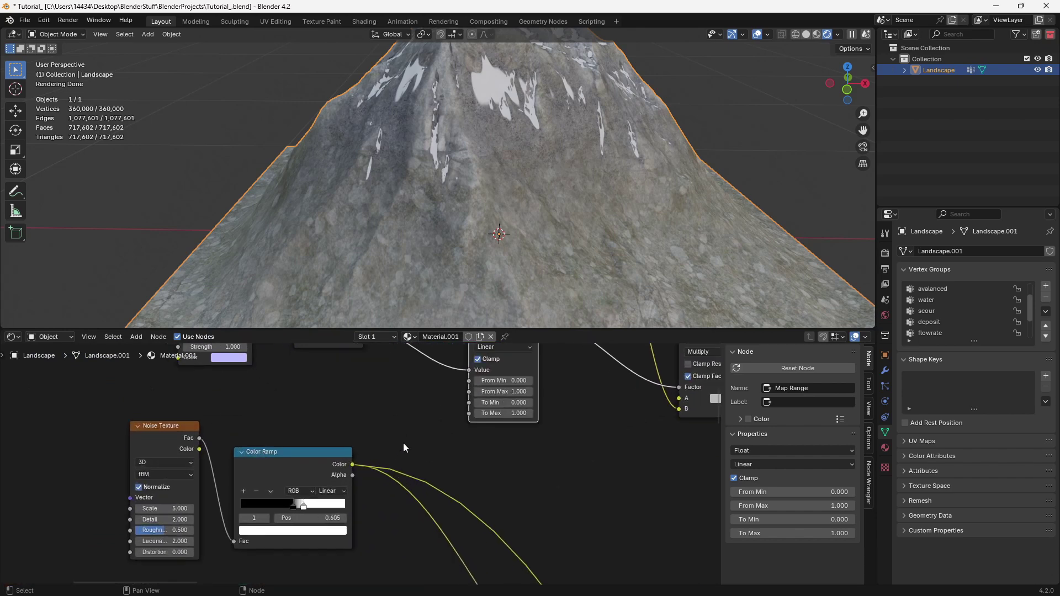
{"action": "left_click", "coordinate": [293, 504]}
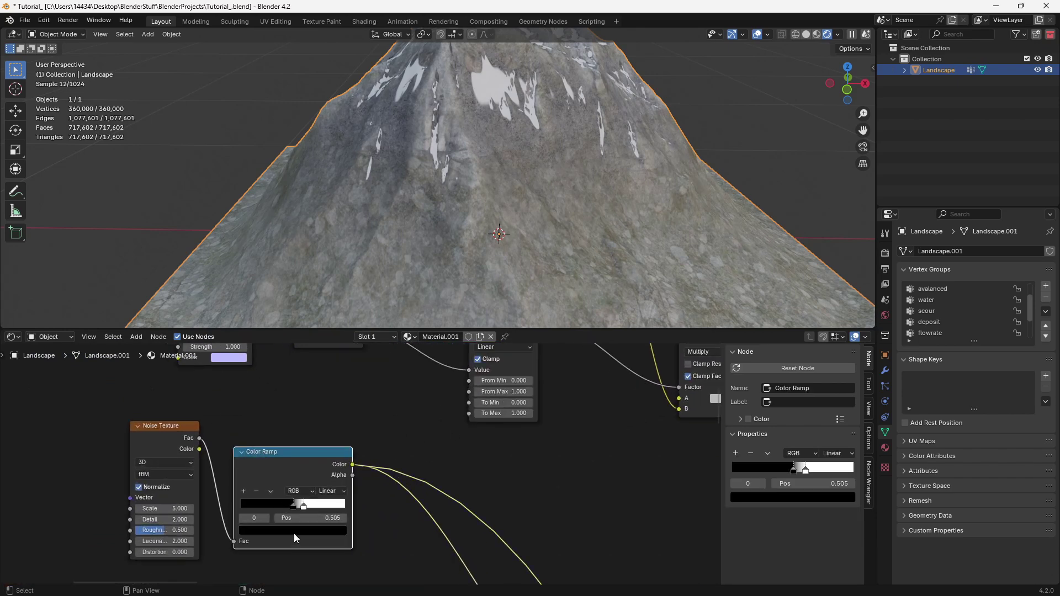
{"action": "left_click", "coordinate": [306, 504]}
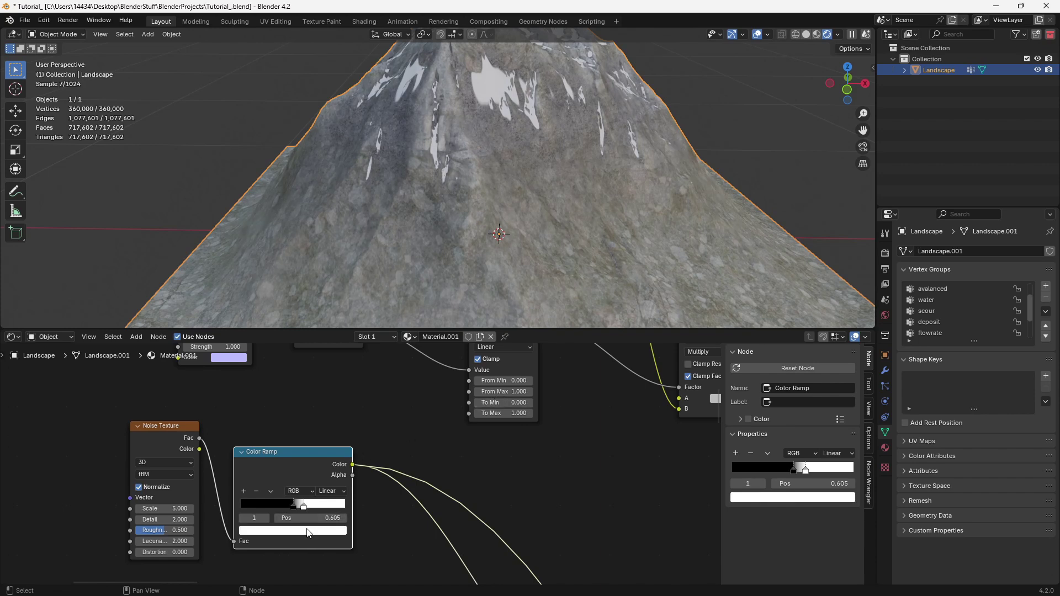
{"action": "left_click", "coordinate": [307, 530]}
{"action": "left_click_drag", "start_coordinate": [339, 402], "coordinate": [339, 376]}
{"action": "mouse_move", "coordinate": [285, 504]}
{"action": "left_mouse_down"}
{"action": "mouse_move", "coordinate": [260, 505]}
{"action": "mouse_move", "coordinate": [299, 506]}
{"action": "left_mouse_up"}
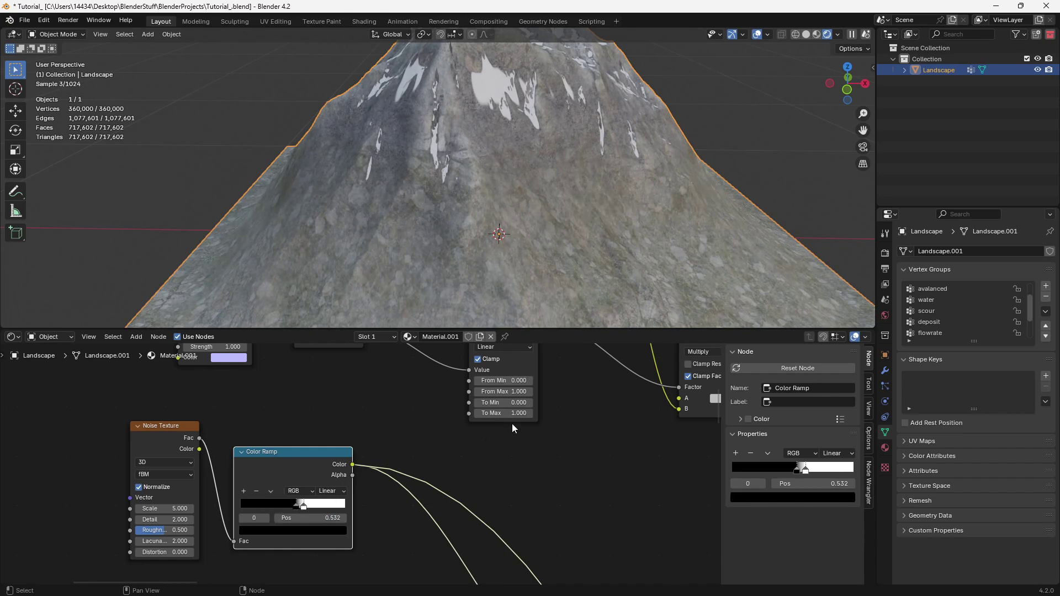
{"action": "left_click_drag", "start_coordinate": [303, 509], "coordinate": [297, 509]}
Set the Map Range node's From Min to 0.85 and To Max to 10.
{"action": "scroll", "coordinate": [309, 502], "scroll_direction": "down", "scroll_amount": 1}
{"action": "middle_click_drag", "start_coordinate": [484, 424], "coordinate": [350, 447]}
{"action": "scroll", "coordinate": [350, 445], "scroll_direction": "up", "scroll_amount": 3}
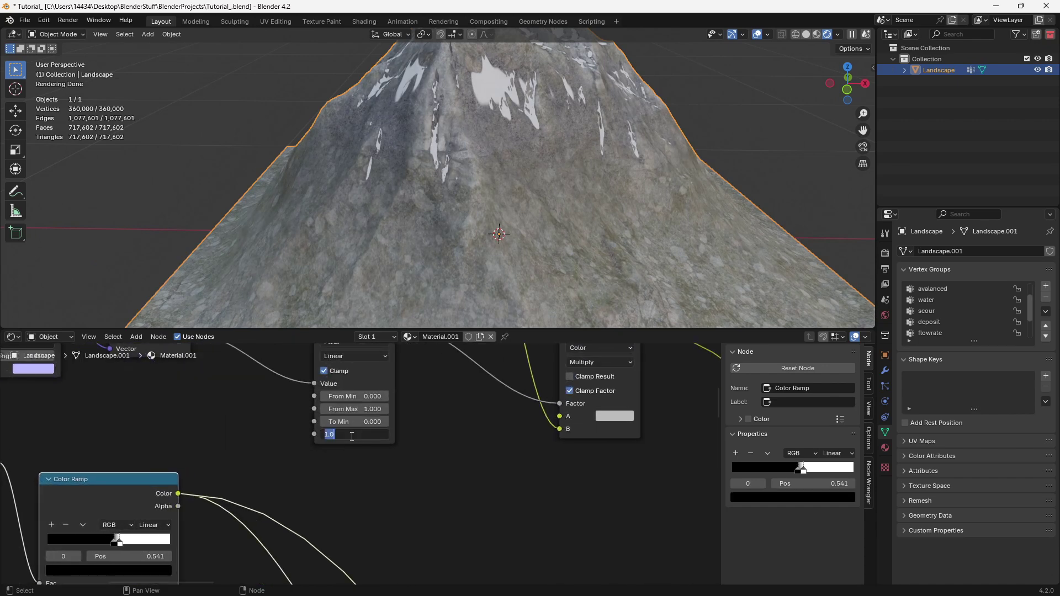
{"action": "type", "text": "10"}
{"action": "key", "text": "Return"}
{"action": "scroll", "coordinate": [361, 475], "scroll_direction": "up", "scroll_amount": 2}
{"action": "left_click", "coordinate": [361, 474]}
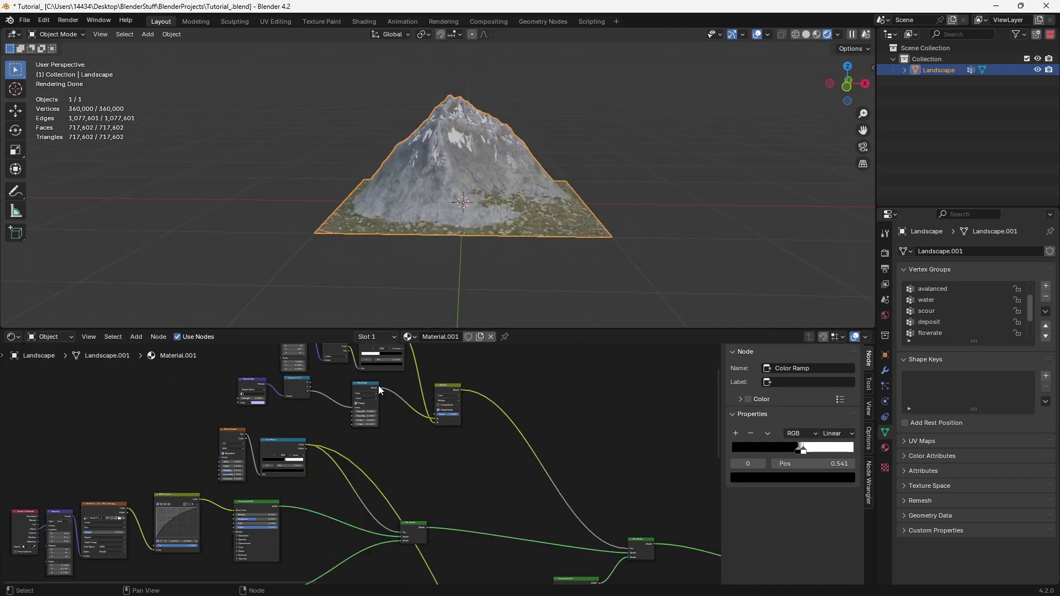
Connect the Map Range result to the factor of the Mix node that blends the grass and stony ground textures.
{"action": "left_click_drag", "start_coordinate": [379, 386], "coordinate": [385, 513]}
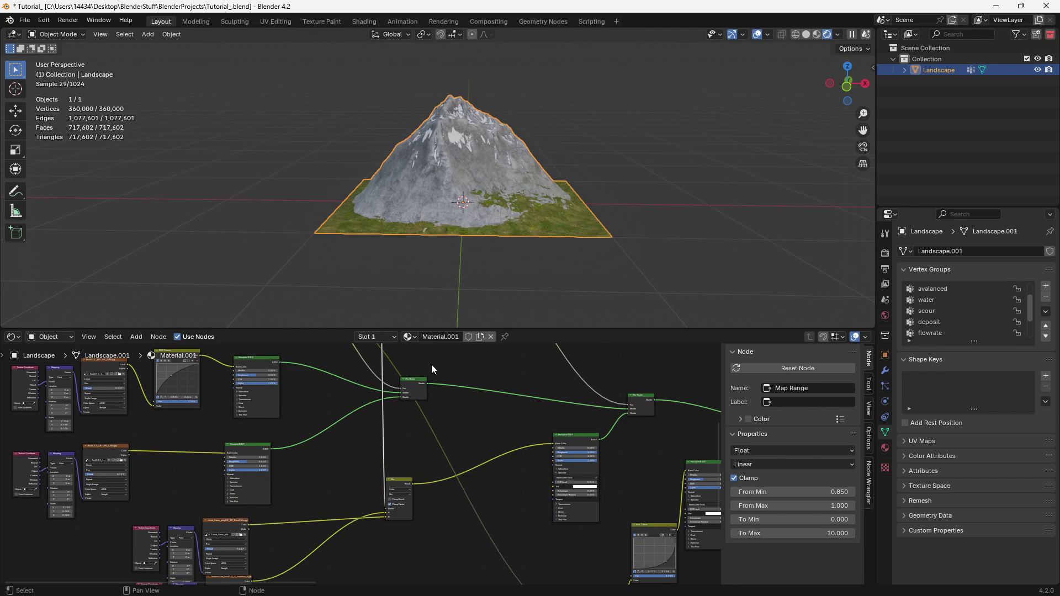
{"action": "scroll", "coordinate": [445, 175], "scroll_direction": "up", "scroll_amount": 6}
{"action": "middle_click_drag", "start_coordinate": [336, 447], "coordinate": [340, 504]}
{"action": "middle_click_drag", "start_coordinate": [396, 369], "coordinate": [396, 433]}
{"action": "scroll", "coordinate": [396, 433], "scroll_direction": "up", "scroll_amount": 3}
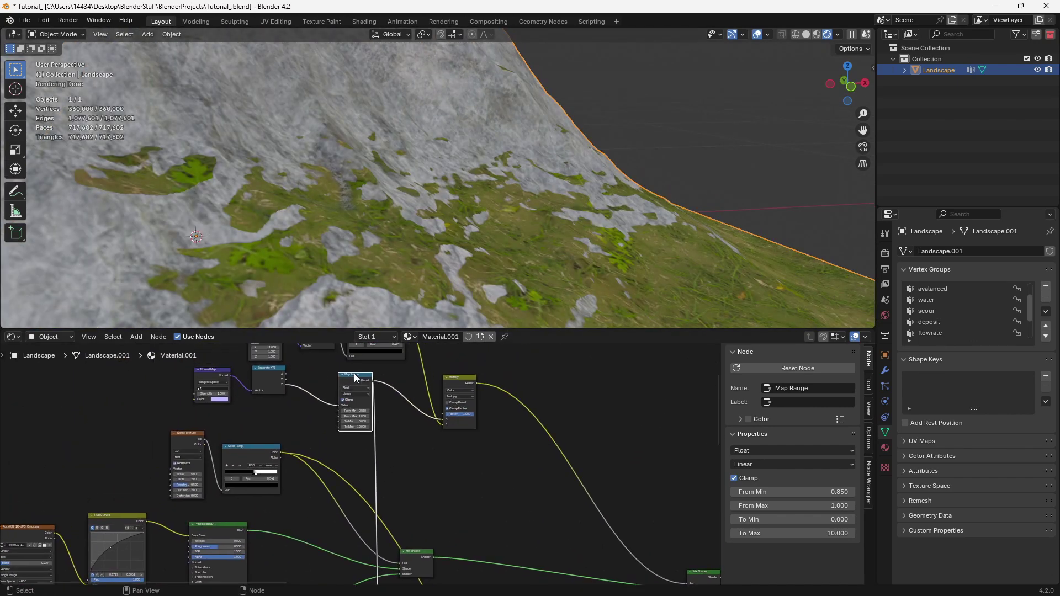
Insert a Math node set to Subtract between the Map Range and the ground textures' Mix factor, with a value of 2.2.
{"action": "scroll", "coordinate": [334, 396], "scroll_direction": "up", "scroll_amount": 3}
{"action": "key", "text": "shift+a"}
{"action": "type", "text": "add"}
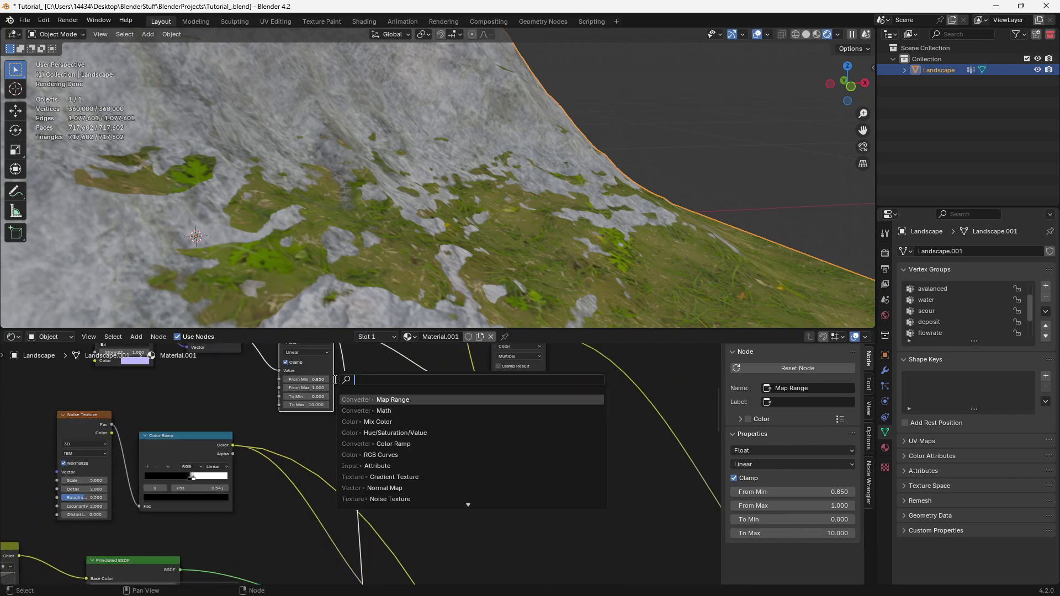
{"action": "key", "text": "Return"}
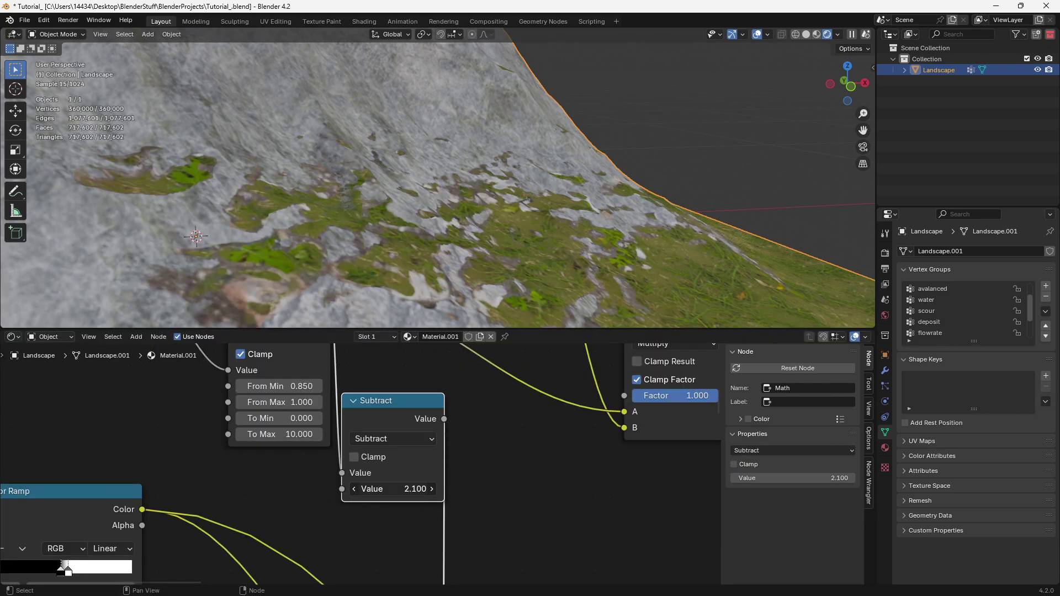
{"action": "mouse_move", "coordinate": [387, 489]}
{"action": "left_mouse_down"}
{"action": "mouse_move", "coordinate": [420, 489]}
{"action": "mouse_move", "coordinate": [400, 489]}
{"action": "left_mouse_up"}
Examine the stony transition between grass and rock around the mountain from several angles and distances.
{"action": "scroll", "coordinate": [420, 263], "scroll_direction": "down", "scroll_amount": 10}
{"action": "left_click", "coordinate": [421, 264]}
{"action": "middle_click_drag", "start_coordinate": [486, 271], "coordinate": [385, 257]}
{"action": "scroll", "coordinate": [421, 264], "scroll_direction": "up", "scroll_amount": 5}
{"action": "middle_click_drag", "start_coordinate": [531, 211], "coordinate": [300, 204]}
{"action": "scroll", "coordinate": [300, 204], "scroll_direction": "down", "scroll_amount": 6}
{"action": "middle_click_drag", "start_coordinate": [480, 214], "coordinate": [329, 215]}
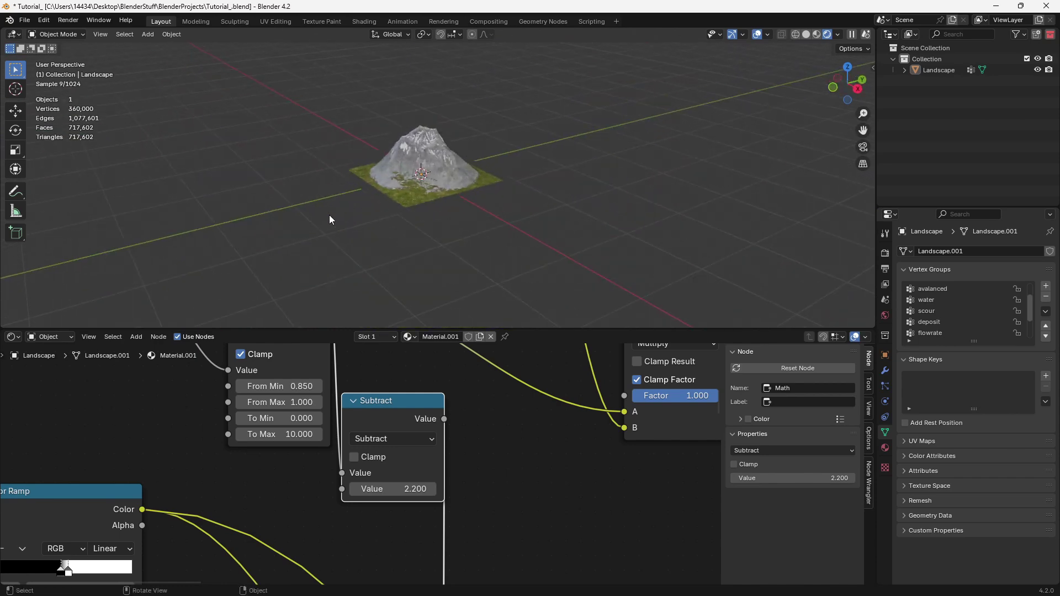
{"action": "scroll", "coordinate": [360, 222], "scroll_direction": "up", "scroll_amount": 6}
{"action": "scroll", "coordinate": [358, 456], "scroll_direction": "down", "scroll_amount": 8}
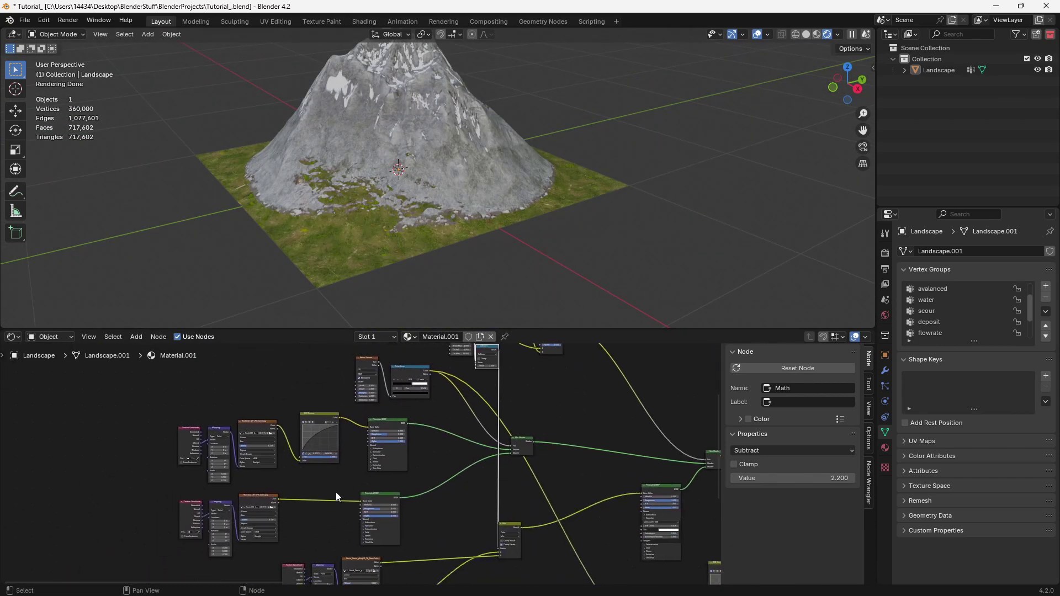
{"action": "middle_click_drag", "start_coordinate": [496, 201], "coordinate": [519, 162]}
{"action": "middle_click_drag", "start_coordinate": [363, 204], "coordinate": [475, 246], "text": "shift"}
{"action": "scroll", "coordinate": [479, 254], "scroll_direction": "up", "scroll_amount": 3}
{"action": "middle_click_drag", "start_coordinate": [345, 513], "coordinate": [369, 484]}
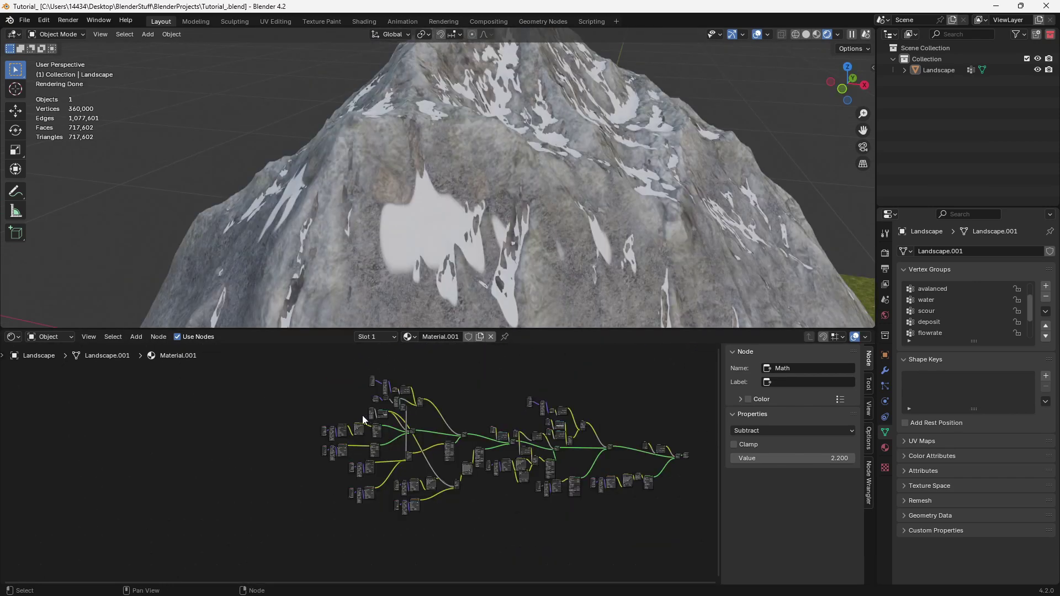
Move the first texture chains apart to make room and place the first rock's Principled BSDF beside its RGB Curves node.
{"action": "scroll", "coordinate": [284, 409], "scroll_direction": "up", "scroll_amount": 6}
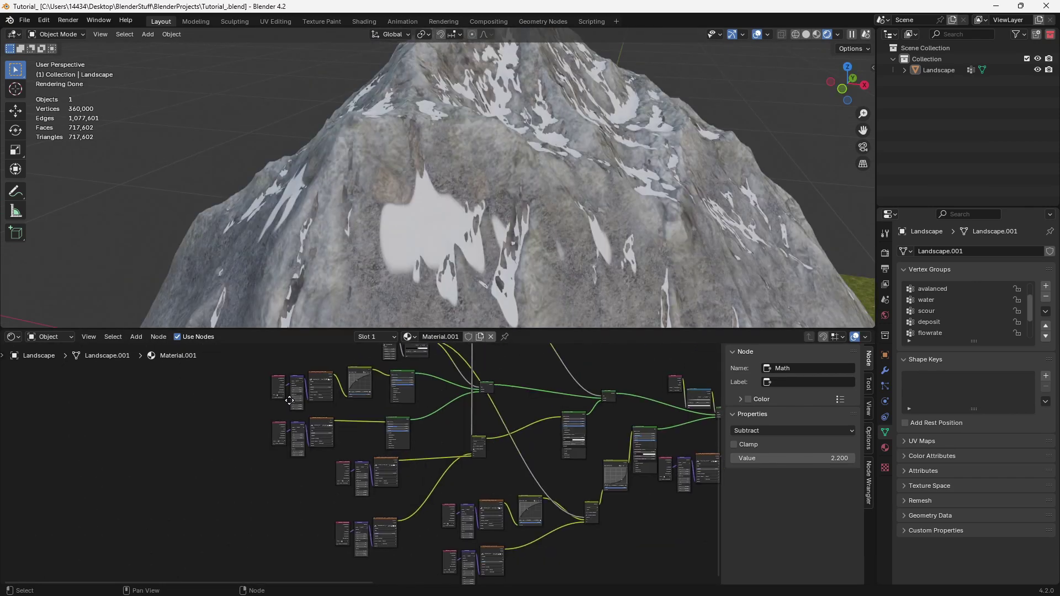
{"action": "left_click_drag", "start_coordinate": [369, 435], "coordinate": [344, 438]}
{"action": "left_click", "coordinate": [406, 469]}
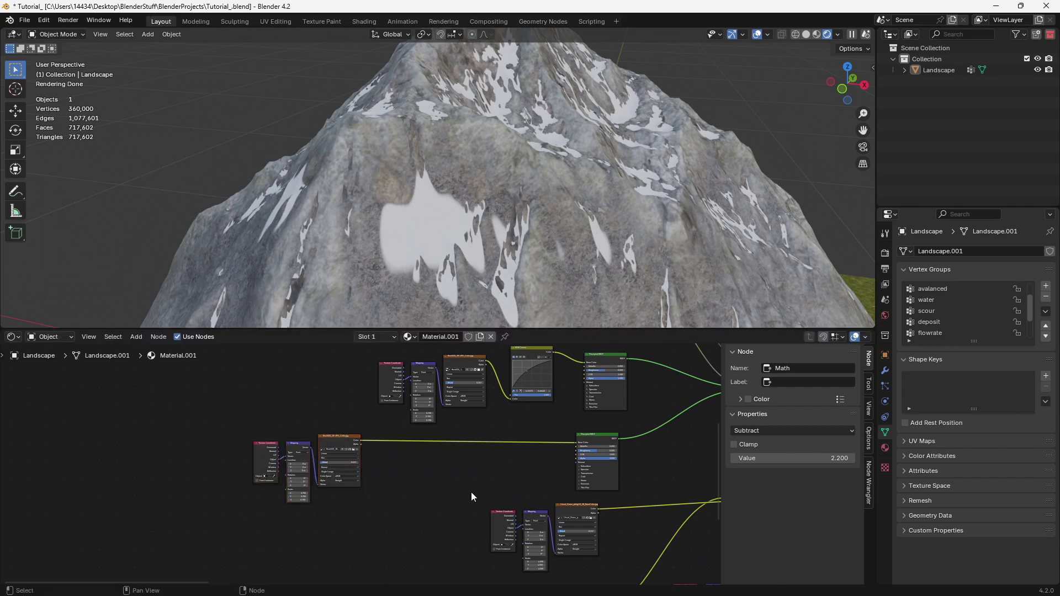
{"action": "middle_click_drag", "start_coordinate": [462, 499], "coordinate": [375, 460]}
{"action": "left_click_drag", "start_coordinate": [376, 459], "coordinate": [482, 501]}
{"action": "left_click", "coordinate": [481, 501]}
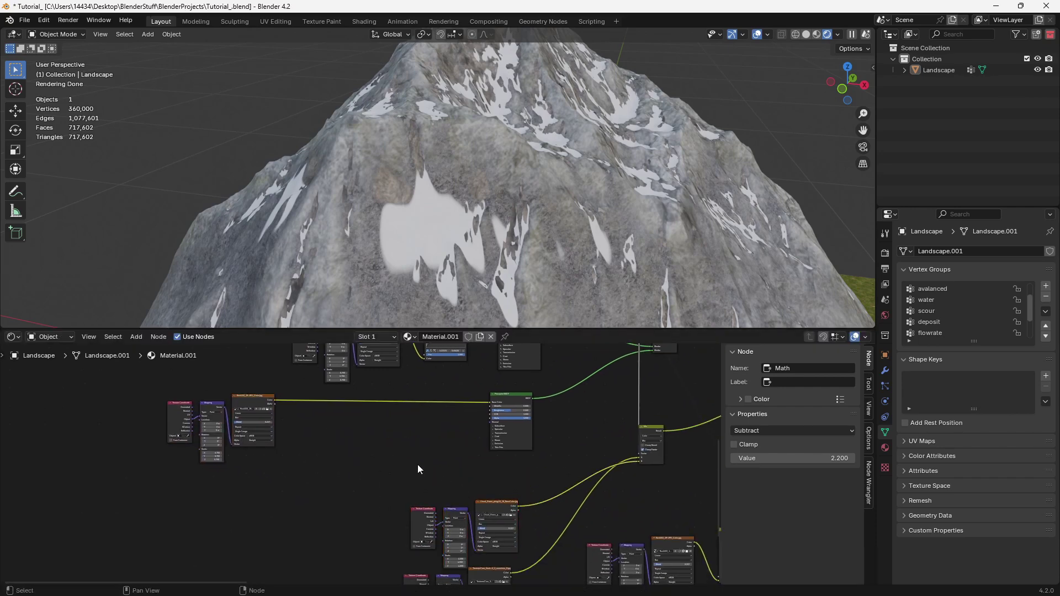
{"action": "scroll", "coordinate": [315, 435], "scroll_direction": "down", "scroll_amount": 4}
{"action": "left_click_drag", "start_coordinate": [304, 421], "coordinate": [314, 400]}
{"action": "left_click", "coordinate": [512, 435]}
{"action": "left_click", "coordinate": [512, 433]}
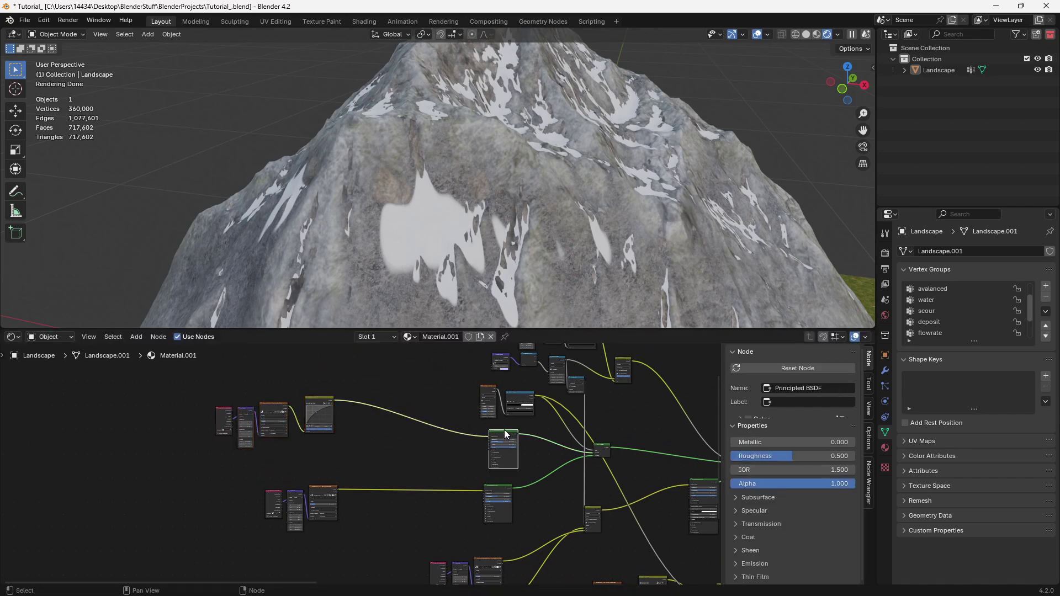
{"action": "left_click_drag", "start_coordinate": [503, 432], "coordinate": [359, 392]}
Add a frame around the first rock texture's nodes and name it Rock1.
{"action": "key", "text": "shift+a"}
{"action": "type", "text": "fr"}
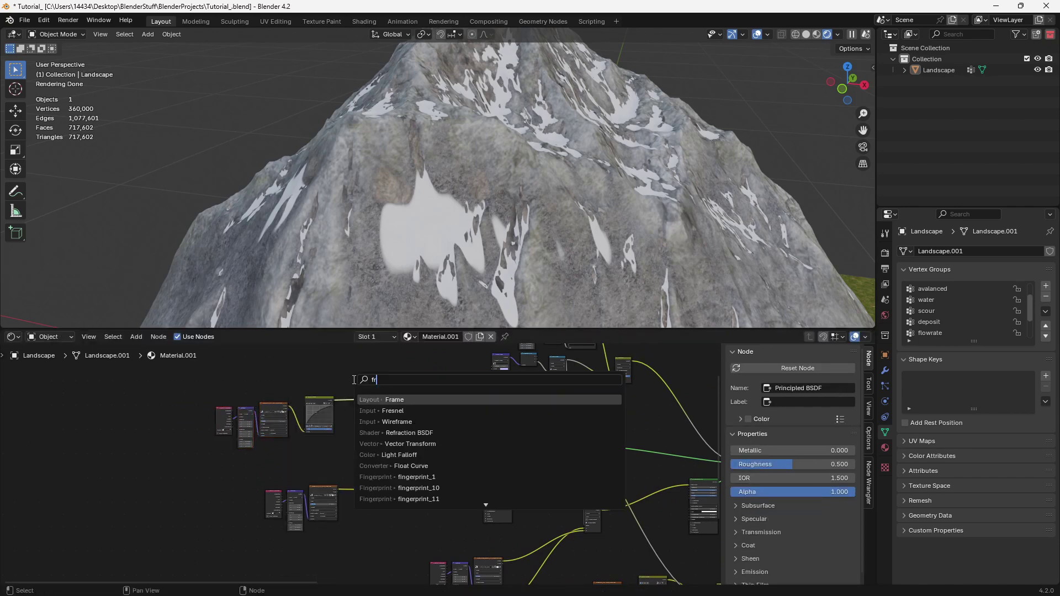
{"action": "key", "text": "Return"}
{"action": "left_click", "coordinate": [196, 384]}
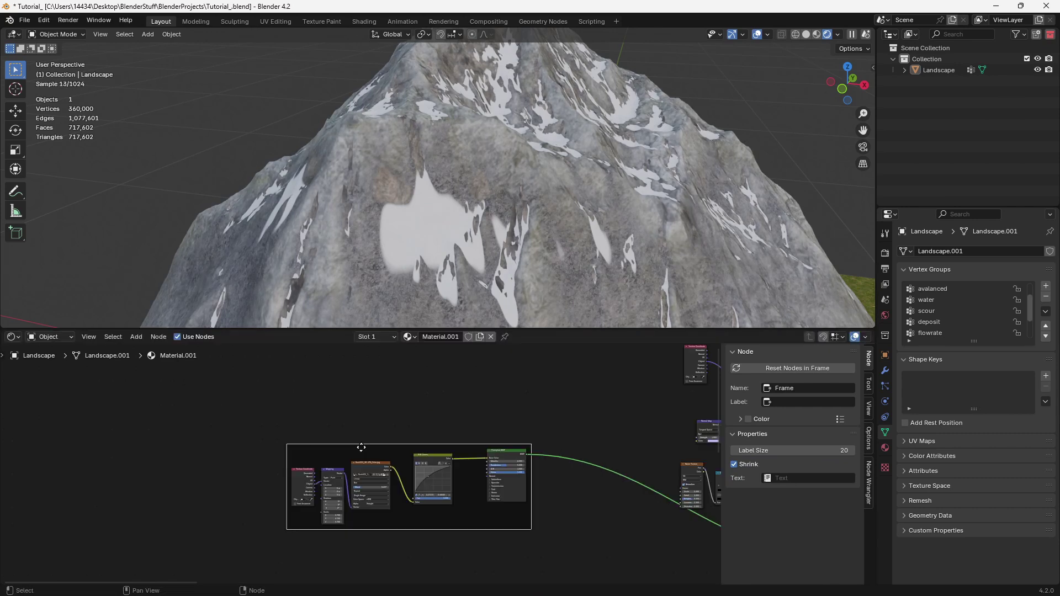
{"action": "left_click", "coordinate": [361, 448]}
{"action": "key", "text": "F2"}
{"action": "type", "text": "Rock1'"}
{"action": "key", "text": "BackSpace"}
{"action": "key", "text": "Return"}
Duplicate the Rock1 colour image texture with its mapping link and load Rock032_1K-JPG_NormalDX.jpg into the copy.
{"action": "scroll", "coordinate": [364, 446], "scroll_direction": "up", "scroll_amount": 1}
{"action": "left_click", "coordinate": [461, 510]}
{"action": "scroll", "coordinate": [460, 509], "scroll_direction": "up", "scroll_amount": 2}
{"action": "middle_click_drag", "start_coordinate": [460, 509], "coordinate": [367, 439]}
{"action": "left_click", "coordinate": [360, 400]}
{"action": "key", "text": "ctrl+shift+d"}
{"action": "left_click", "coordinate": [364, 534]}
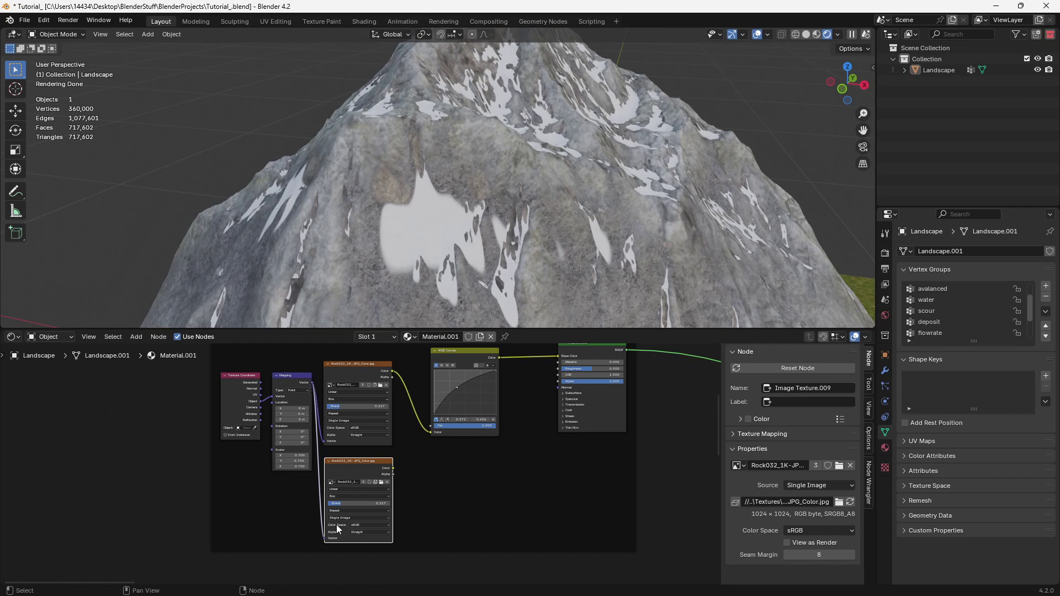
{"action": "scroll", "coordinate": [353, 516], "scroll_direction": "up", "scroll_amount": 2}
{"action": "left_click", "coordinate": [346, 459]}
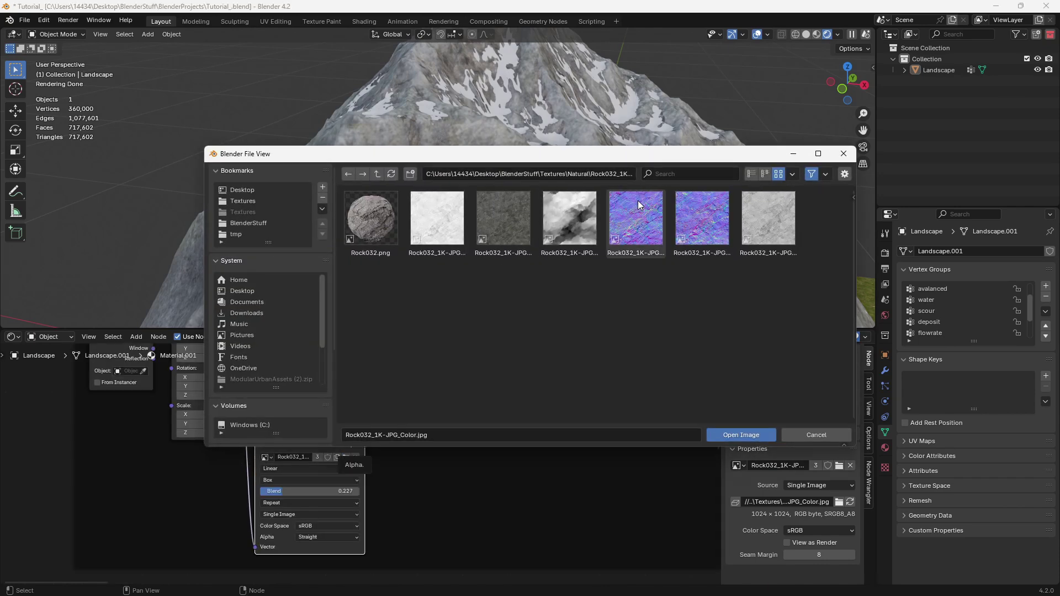
{"action": "double_click", "coordinate": [634, 217]}
Connect the normal texture to the Principled BSDF's Normal input, set it to Non-Color, and insert a Normal Map node between them.
{"action": "scroll", "coordinate": [318, 539], "scroll_direction": "down", "scroll_amount": 2}
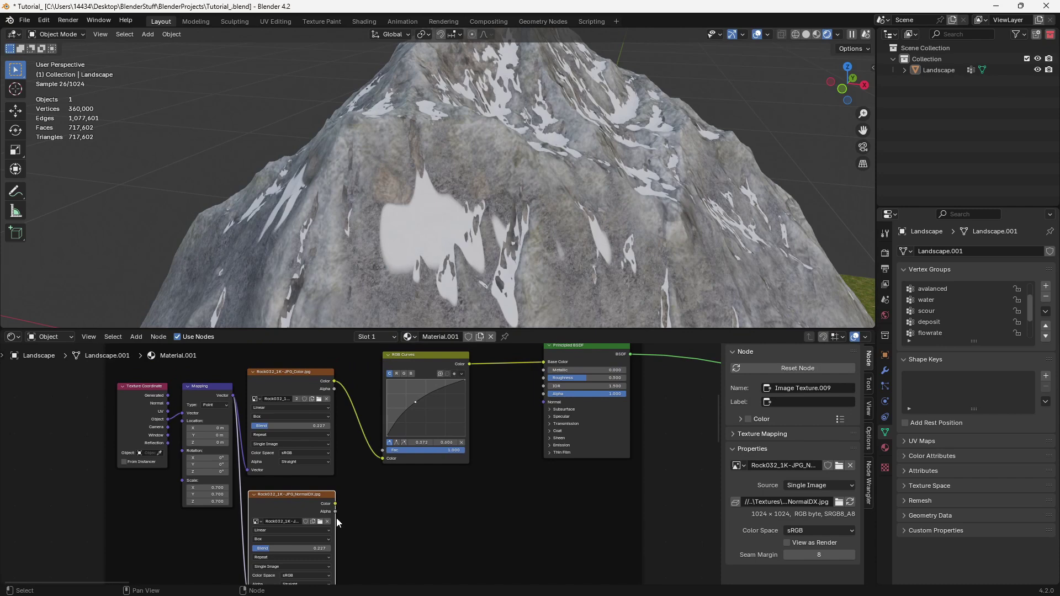
{"action": "left_click_drag", "start_coordinate": [335, 504], "coordinate": [545, 403]}
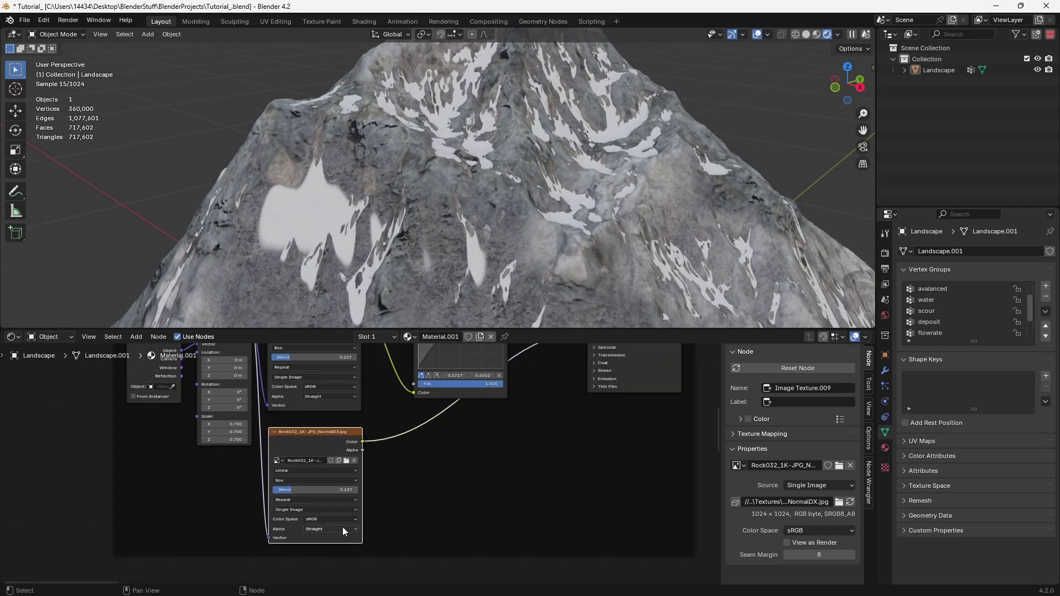
{"action": "left_click", "coordinate": [340, 520]}
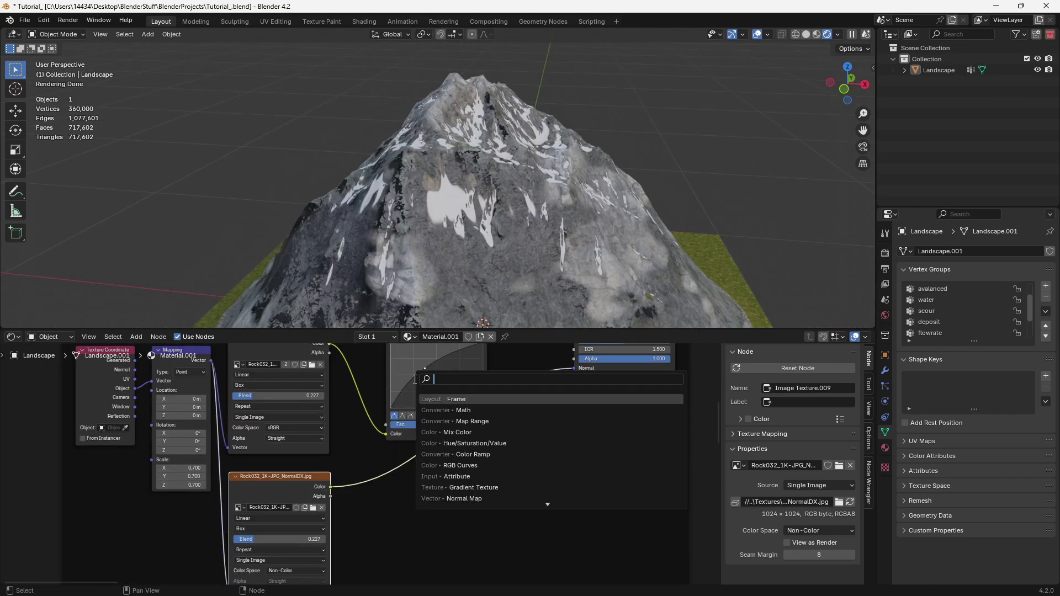
{"action": "type", "text": "normal"}
{"action": "key", "text": "Return"}
{"action": "left_click", "coordinate": [384, 456]}
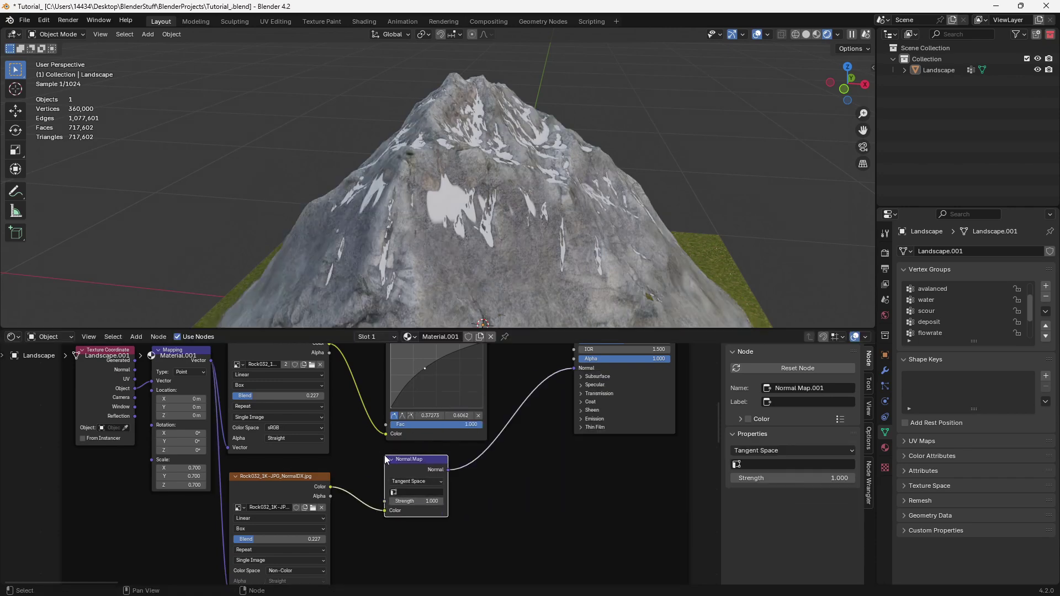
{"action": "scroll", "coordinate": [446, 176], "scroll_direction": "up", "scroll_amount": 3}
{"action": "middle_click_drag", "start_coordinate": [450, 177], "coordinate": [430, 188]}
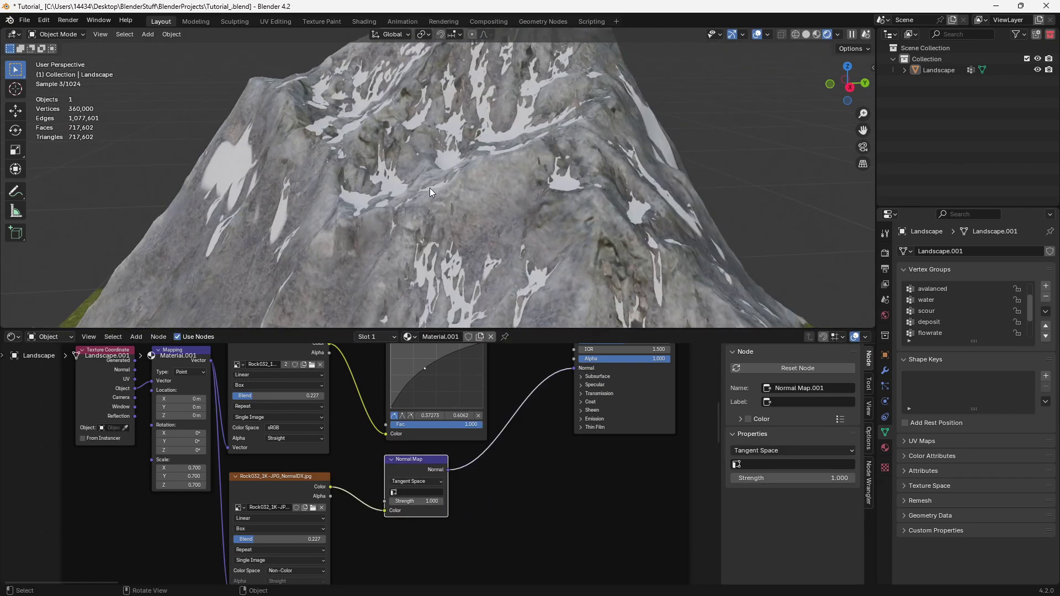
{"action": "scroll", "coordinate": [430, 187], "scroll_direction": "down", "scroll_amount": 5}
Duplicate the Rock1 normal image texture with its mapping link and place the copy below it.
{"action": "left_click", "coordinate": [293, 489]}
{"action": "scroll", "coordinate": [331, 486], "scroll_direction": "down", "scroll_amount": 2}
{"action": "middle_click_drag", "start_coordinate": [340, 473], "coordinate": [343, 399]}
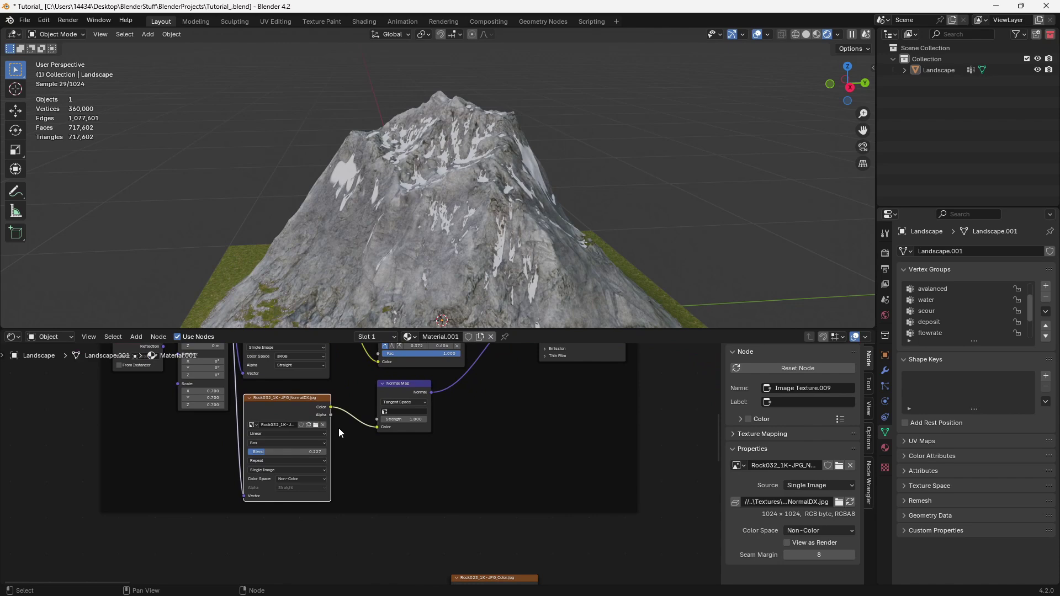
{"action": "key", "text": "shift+d"}
{"action": "left_click", "coordinate": [322, 545]}
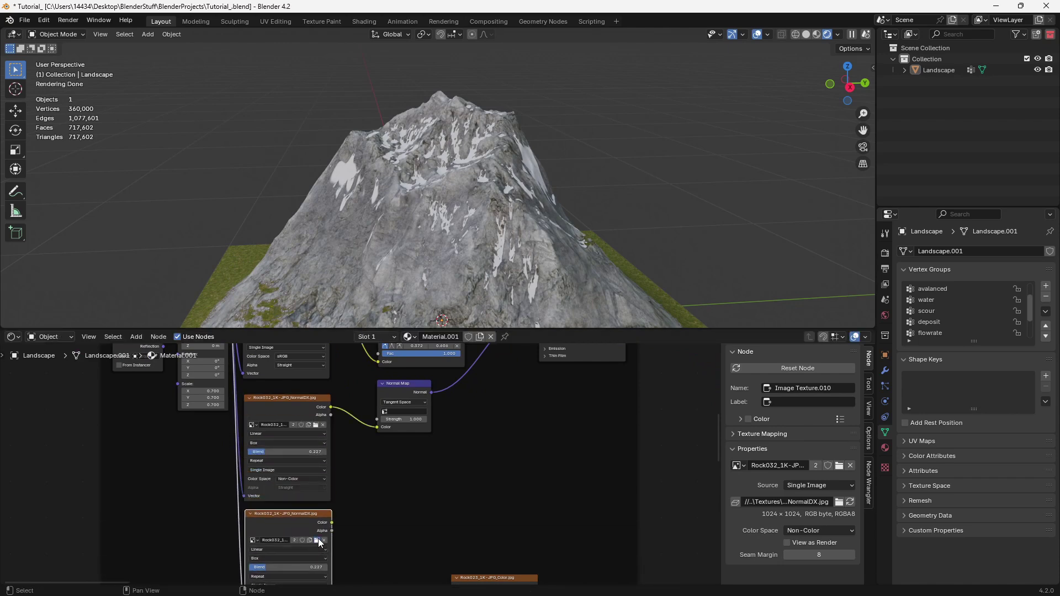
Load the Rock032 Displacement image into the copied texture and connect its Color to a new Bump node's Height.
{"action": "left_click", "coordinate": [317, 541]}
{"action": "double_click", "coordinate": [562, 222]}
{"action": "scroll", "coordinate": [371, 387], "scroll_direction": "down", "scroll_amount": 1}
{"action": "key", "text": "shift+a"}
{"action": "type", "text": "bum"}
{"action": "key", "text": "Return"}
{"action": "left_click", "coordinate": [355, 457]}
{"action": "left_click_drag", "start_coordinate": [305, 517], "coordinate": [356, 493]}
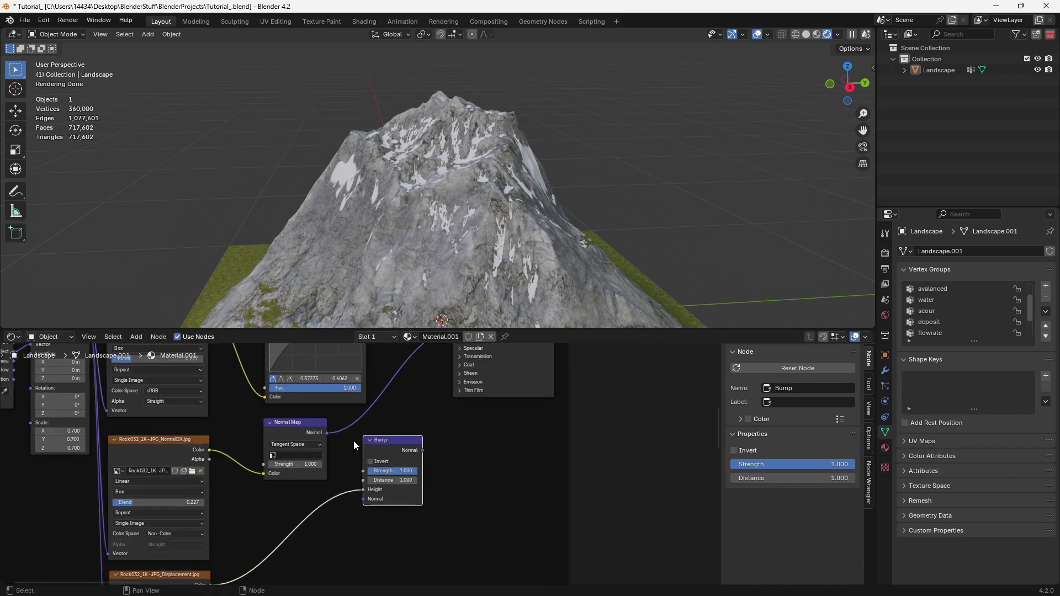
Connect the Normal Map's output to the Bump node's Normal input and the Bump output to the Rock1 Principled BSDF's Normal.
{"action": "left_click_drag", "start_coordinate": [328, 433], "coordinate": [363, 499]}
{"action": "scroll", "coordinate": [376, 508], "scroll_direction": "up", "scroll_amount": 4, "text": "shift"}
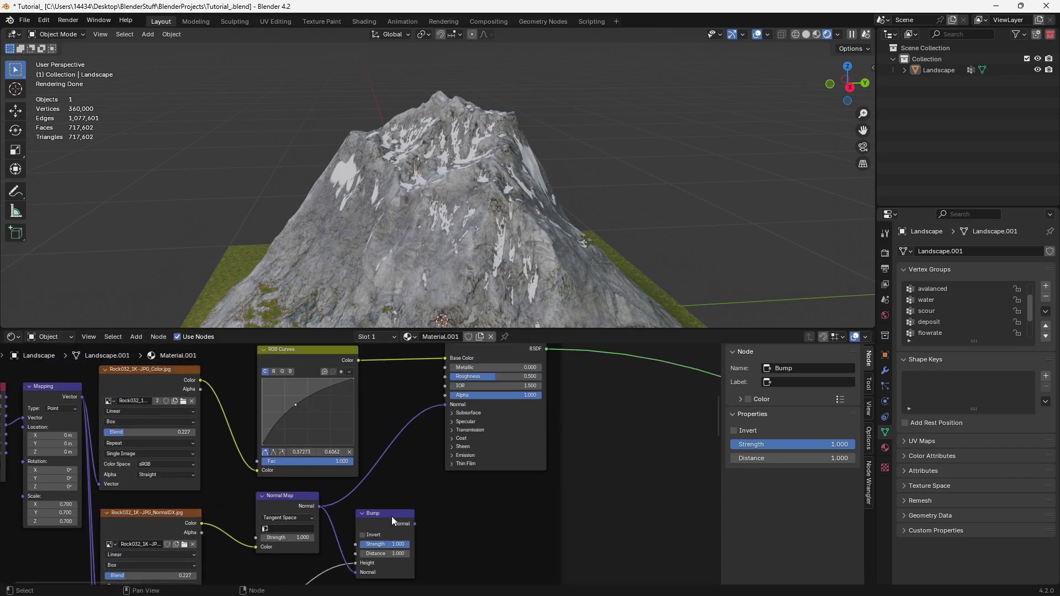
{"action": "left_click_drag", "start_coordinate": [358, 561], "coordinate": [359, 524]}
{"action": "left_click_drag", "start_coordinate": [416, 486], "coordinate": [446, 414]}
Set the Rock1 Normal Map's strength to 0.5 and the Bump node's strength to 0.75.
{"action": "scroll", "coordinate": [431, 262], "scroll_direction": "up", "scroll_amount": 1}
{"action": "middle_click_drag", "start_coordinate": [430, 260], "coordinate": [366, 174], "text": "shift"}
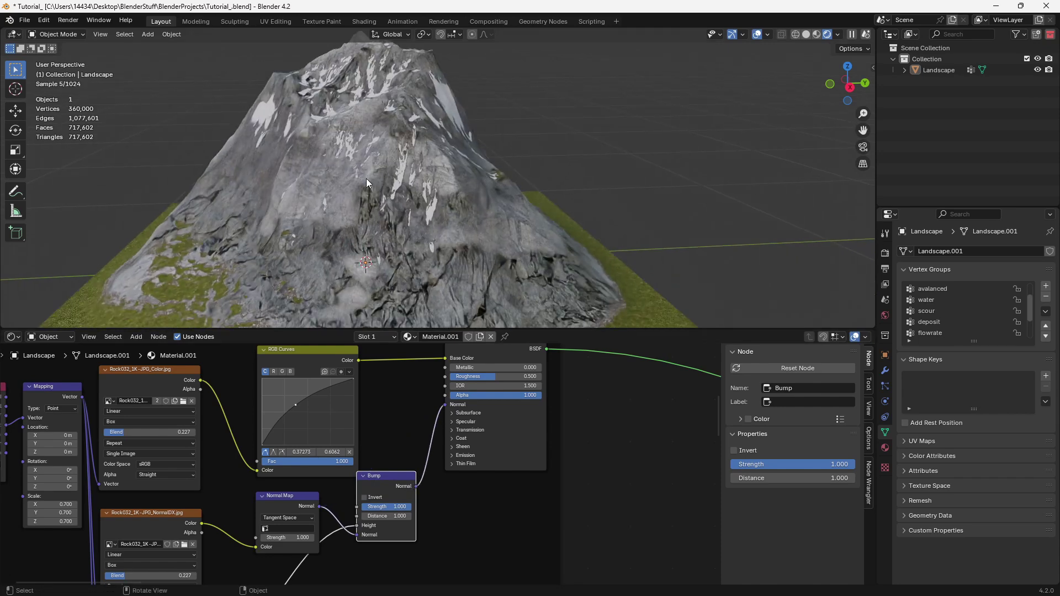
{"action": "scroll", "coordinate": [436, 241], "scroll_direction": "up", "scroll_amount": 2}
{"action": "middle_click_drag", "start_coordinate": [446, 238], "coordinate": [413, 199], "text": "shift"}
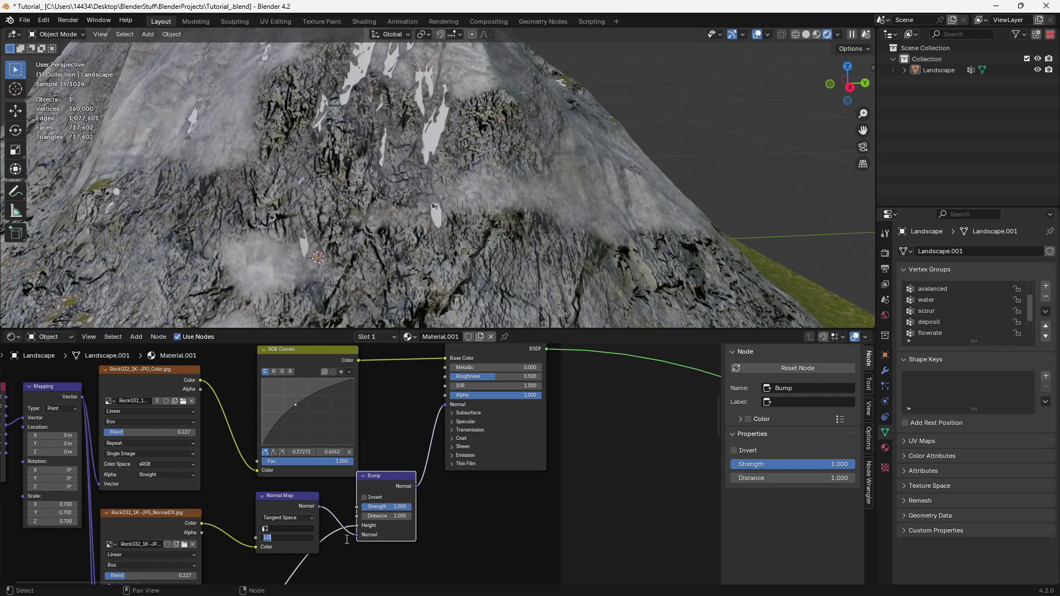
{"action": "type", "text": "0.5"}
{"action": "key", "text": "Return"}
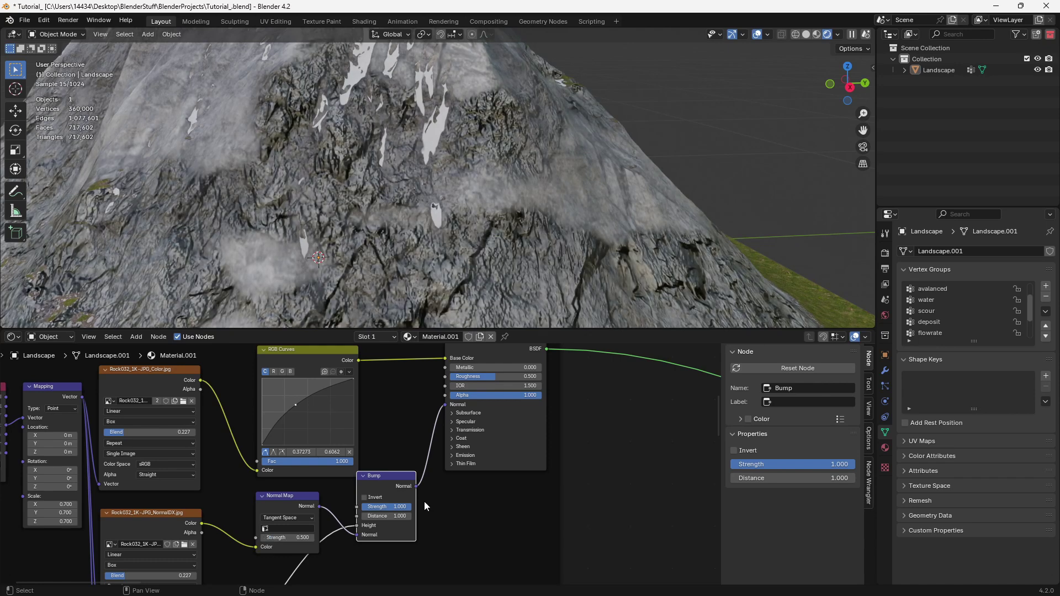
{"action": "double_click", "coordinate": [404, 507]}
{"action": "type", "text": "0.75"}
{"action": "key", "text": "Return"}
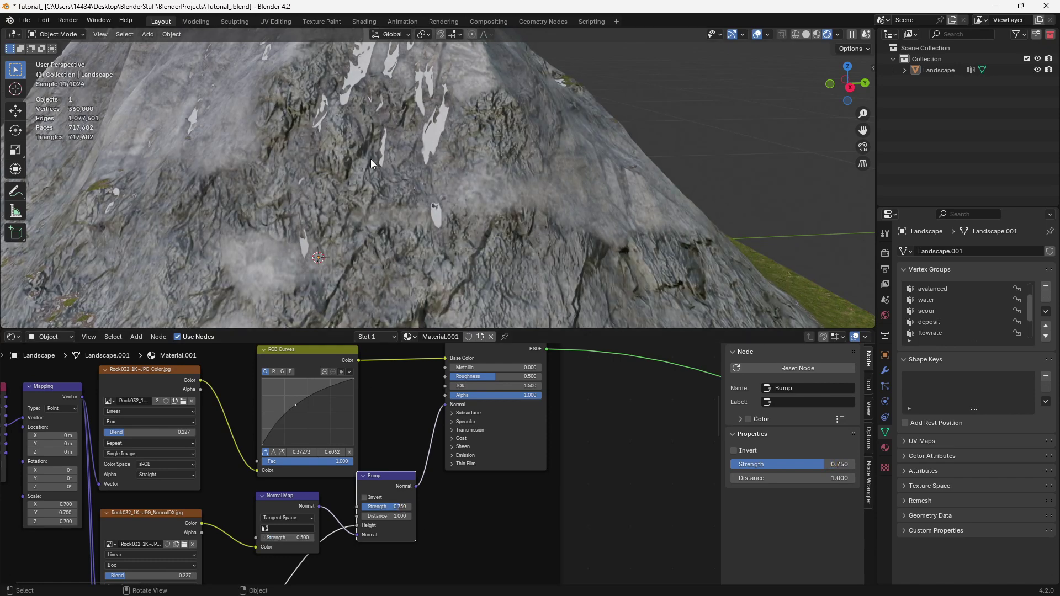
Set the Rock1 Bump node's distance to 25 and lower its strength to about 0.525.
{"action": "scroll", "coordinate": [370, 159], "scroll_direction": "down", "scroll_amount": 5}
{"action": "scroll", "coordinate": [451, 499], "scroll_direction": "up", "scroll_amount": 2}
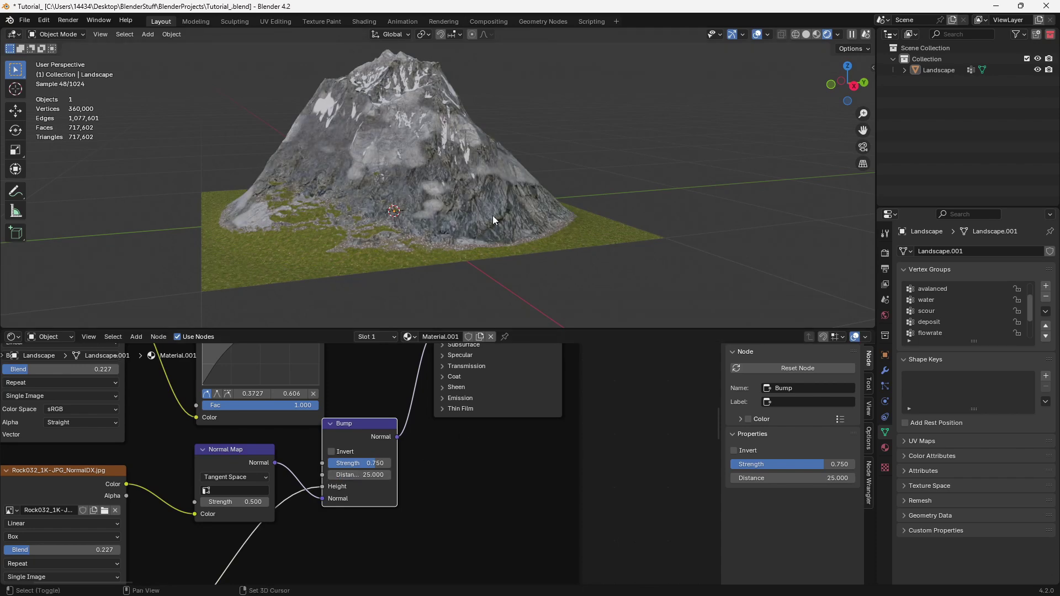
{"action": "scroll", "coordinate": [469, 194], "scroll_direction": "up", "scroll_amount": 6}
{"action": "left_click_drag", "start_coordinate": [354, 462], "coordinate": [339, 463]}
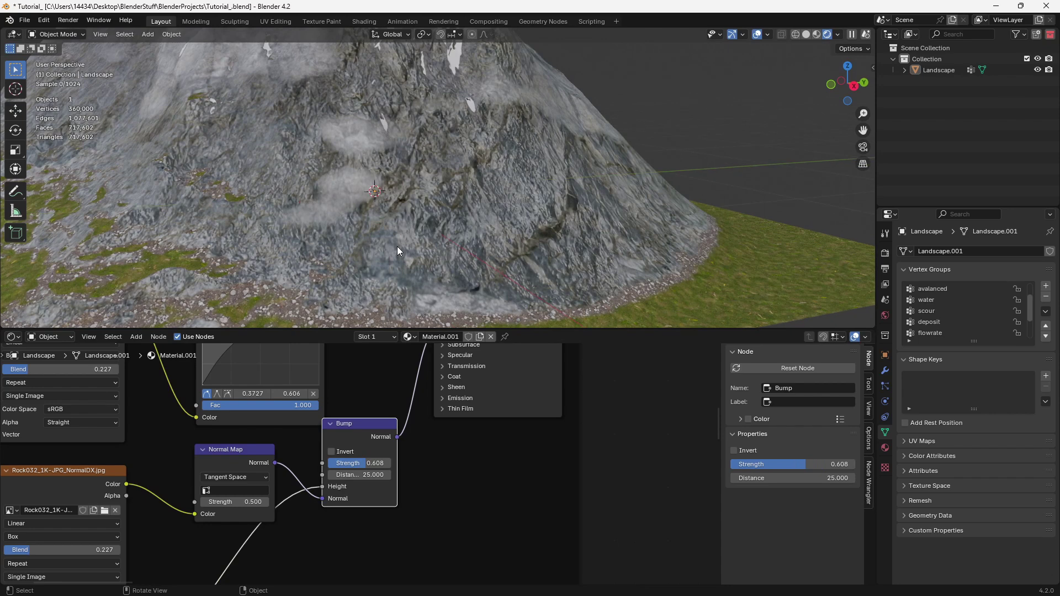
{"action": "scroll", "coordinate": [397, 246], "scroll_direction": "down", "scroll_amount": 10}
{"action": "middle_click_drag", "start_coordinate": [399, 247], "coordinate": [472, 267]}
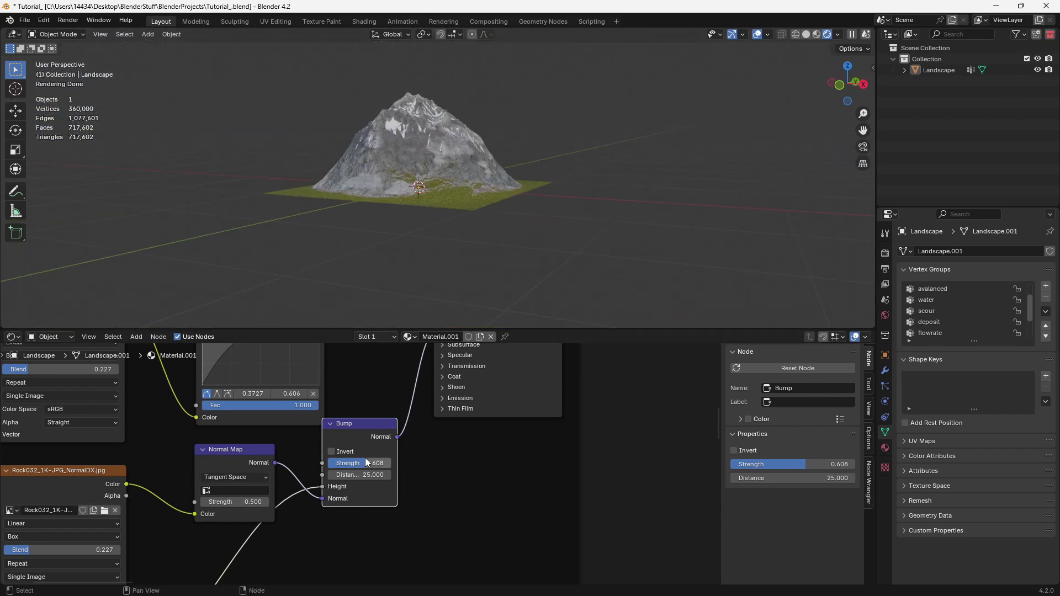
{"action": "left_click_drag", "start_coordinate": [364, 464], "coordinate": [345, 464]}
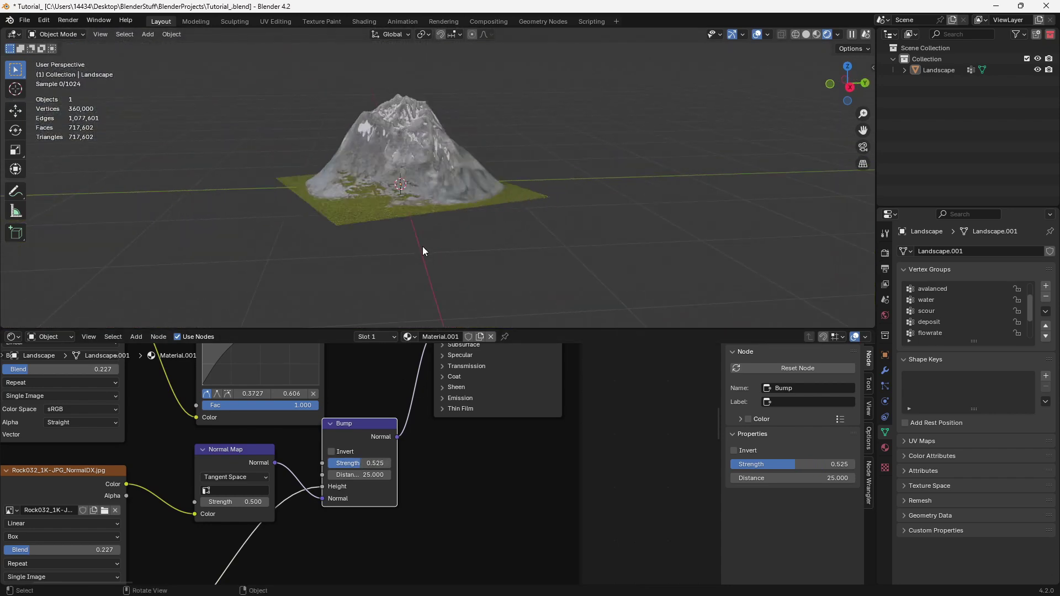
Brighten Rock1 by moving the RGB Curves point to about 0.345, 0.669, and lower the Principled BSDF's roughness.
{"action": "scroll", "coordinate": [423, 247], "scroll_direction": "up", "scroll_amount": 6}
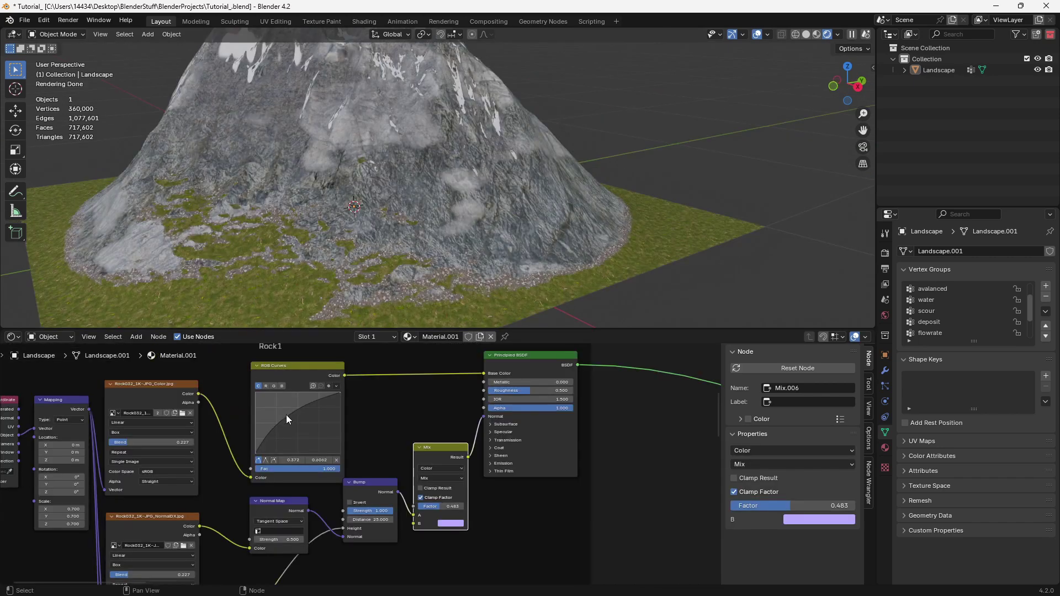
{"action": "left_click_drag", "start_coordinate": [287, 418], "coordinate": [284, 412]}
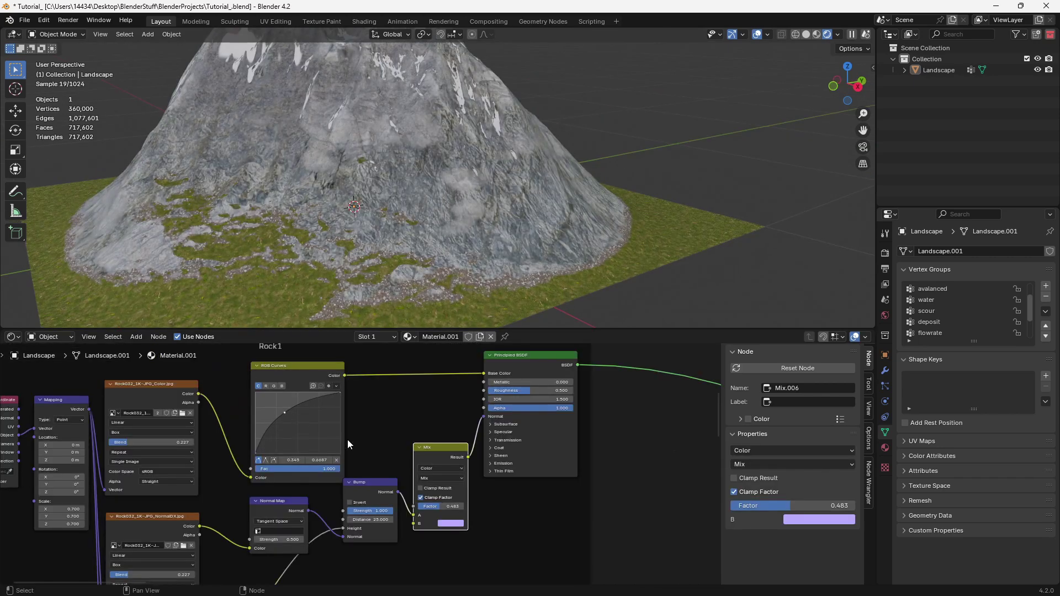
{"action": "left_click_drag", "start_coordinate": [518, 391], "coordinate": [486, 393]}
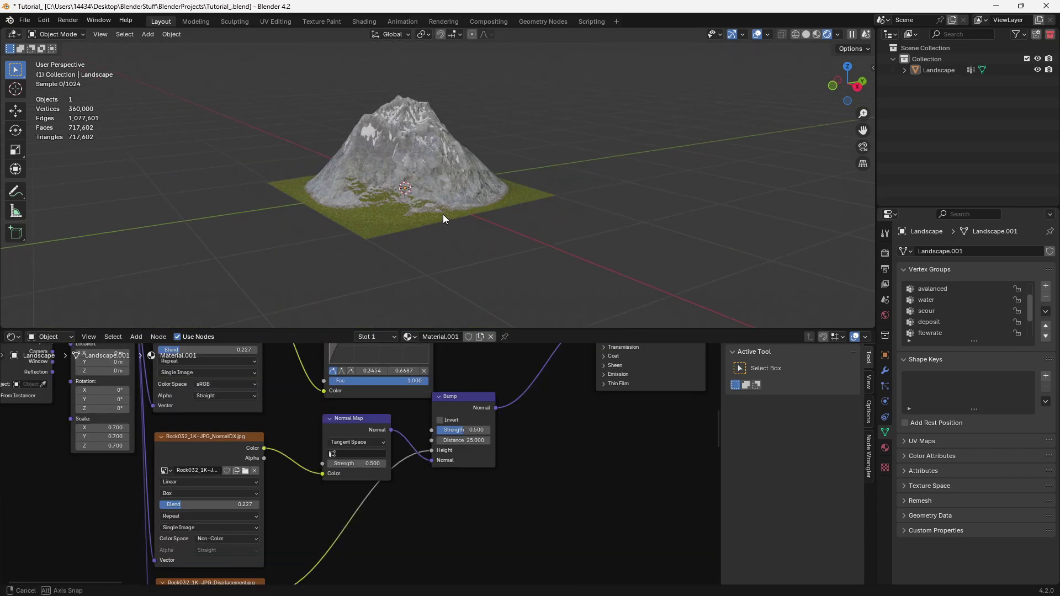
Copy Rock1's normal texture, displacement texture, Normal Map and Bump nodes and paste them below the second rock's texture nodes.
{"action": "scroll", "coordinate": [440, 213], "scroll_direction": "up", "scroll_amount": 3}
{"action": "scroll", "coordinate": [360, 419], "scroll_direction": "down", "scroll_amount": 5}
{"action": "middle_click_drag", "start_coordinate": [359, 450], "coordinate": [348, 425]}
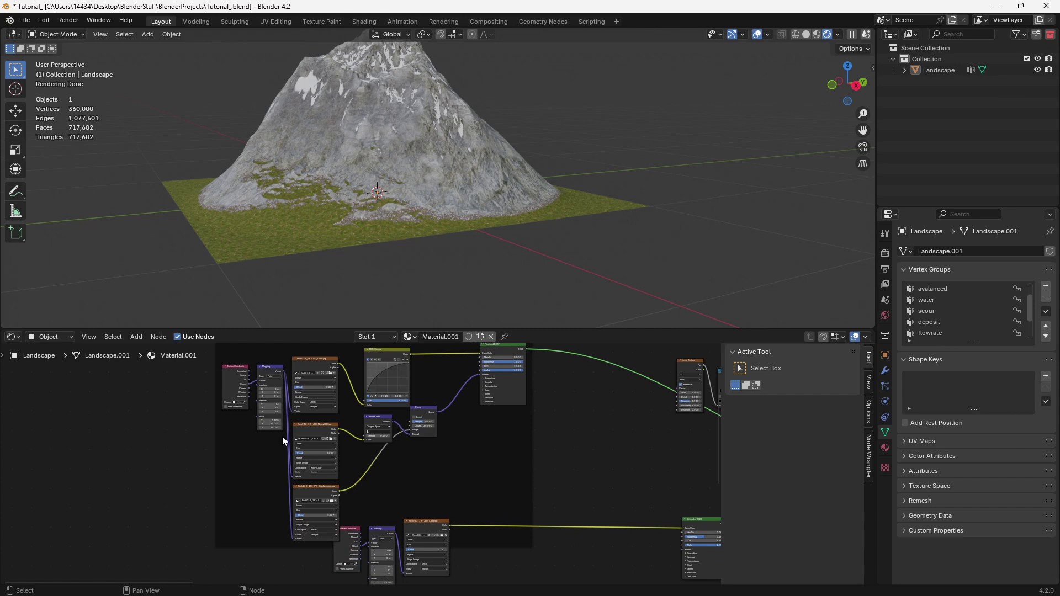
{"action": "left_click", "coordinate": [305, 434]}
{"action": "left_click", "coordinate": [312, 500], "text": "shift"}
{"action": "left_click", "coordinate": [380, 425], "text": "shift"}
{"action": "left_click", "coordinate": [417, 414], "text": "shift"}
{"action": "scroll", "coordinate": [346, 435], "scroll_direction": "down", "scroll_amount": 3}
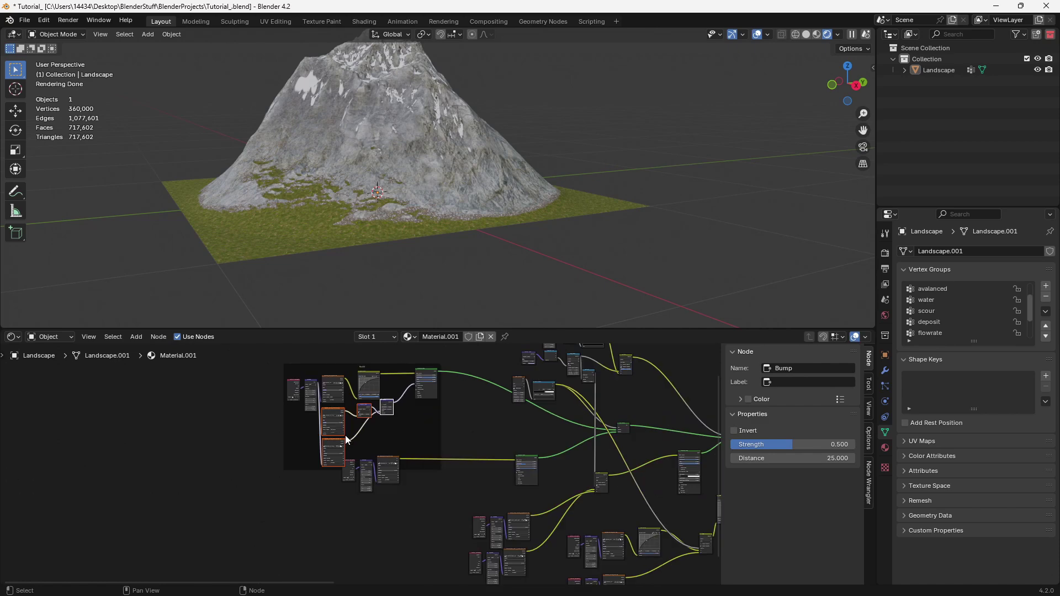
{"action": "key", "text": "ctrl+v"}
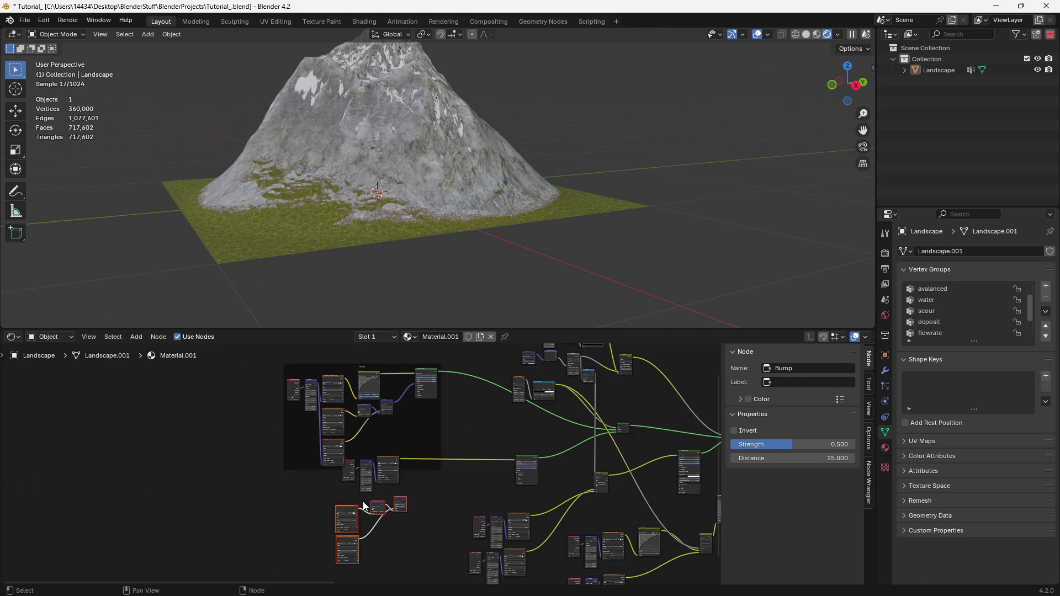
Load the Rock023 NormalDX and Displacement images into the pasted textures and set the displacement's colour space to Non-Color.
{"action": "middle_click_drag", "start_coordinate": [361, 495], "coordinate": [358, 482]}
{"action": "scroll", "coordinate": [362, 480], "scroll_direction": "up", "scroll_amount": 5}
{"action": "left_click_drag", "start_coordinate": [308, 443], "coordinate": [469, 463]}
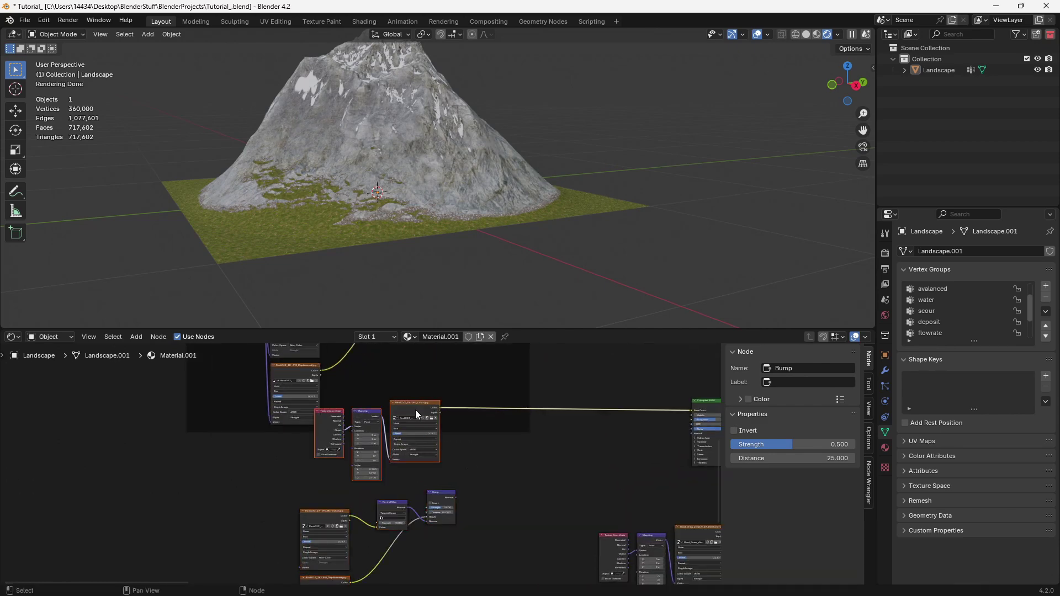
{"action": "scroll", "coordinate": [411, 404], "scroll_direction": "down", "scroll_amount": 1, "text": "shift"}
{"action": "left_click", "coordinate": [274, 442]}
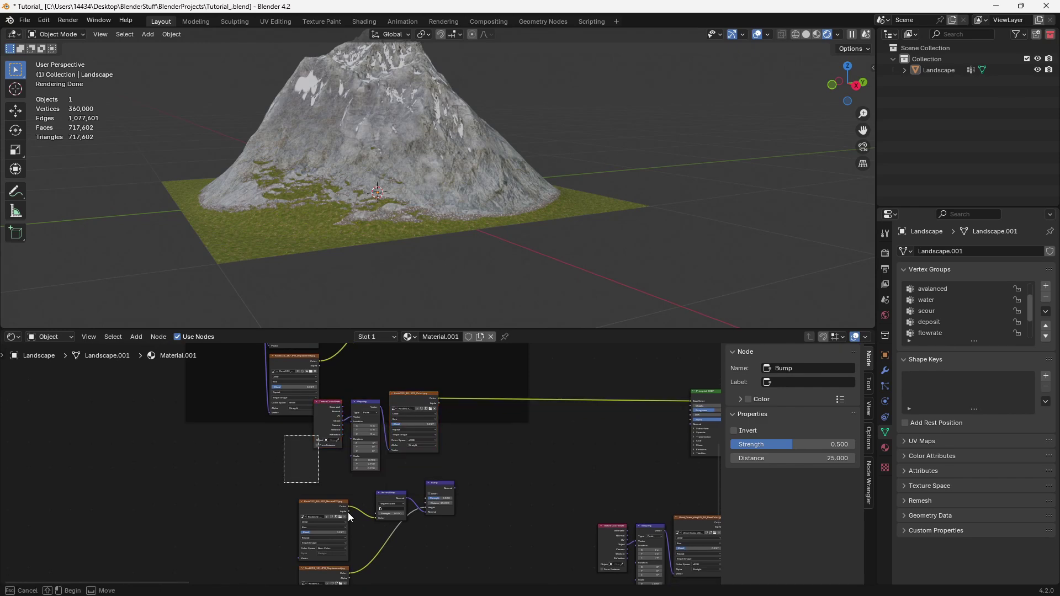
{"action": "scroll", "coordinate": [331, 558], "scroll_direction": "up", "scroll_amount": 5}
{"action": "left_click", "coordinate": [363, 422]}
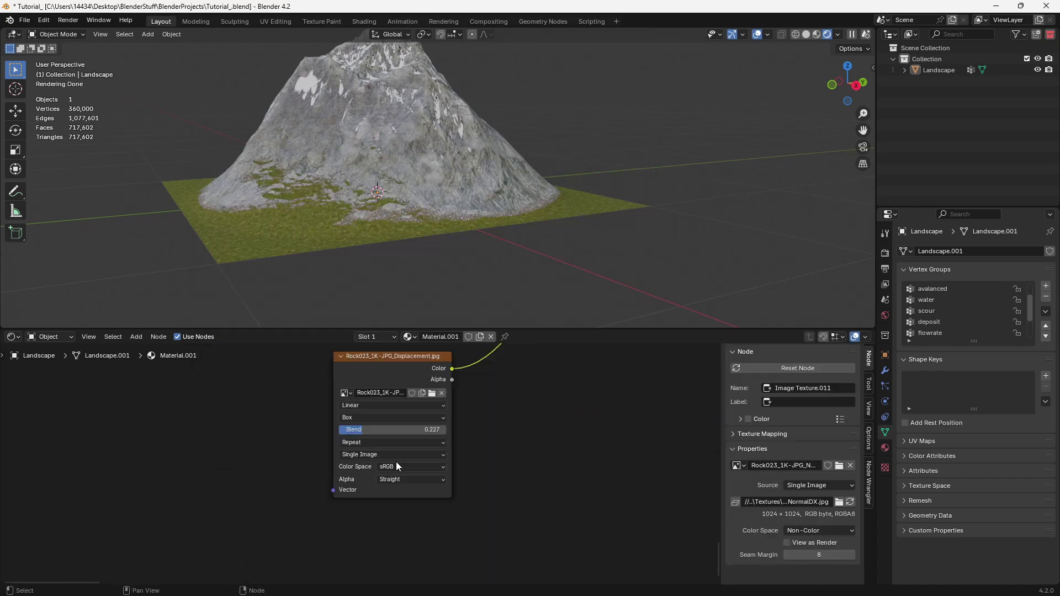
{"action": "left_click", "coordinate": [396, 465]}
{"action": "left_click", "coordinate": [490, 412]}
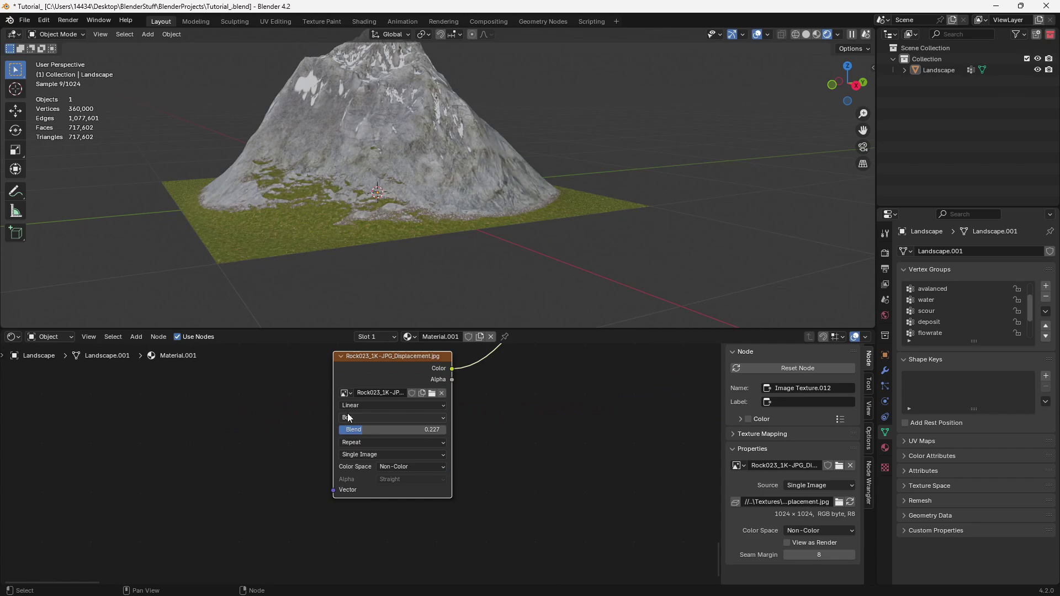
Connect the second rock's Mapping vector to the Vector inputs of its normal and displacement textures.
{"action": "scroll", "coordinate": [347, 413], "scroll_direction": "down", "scroll_amount": 4}
{"action": "scroll", "coordinate": [303, 475], "scroll_direction": "up", "scroll_amount": 3}
{"action": "middle_click_drag", "start_coordinate": [303, 469], "coordinate": [303, 506]}
{"action": "left_click_drag", "start_coordinate": [198, 388], "coordinate": [332, 417]}
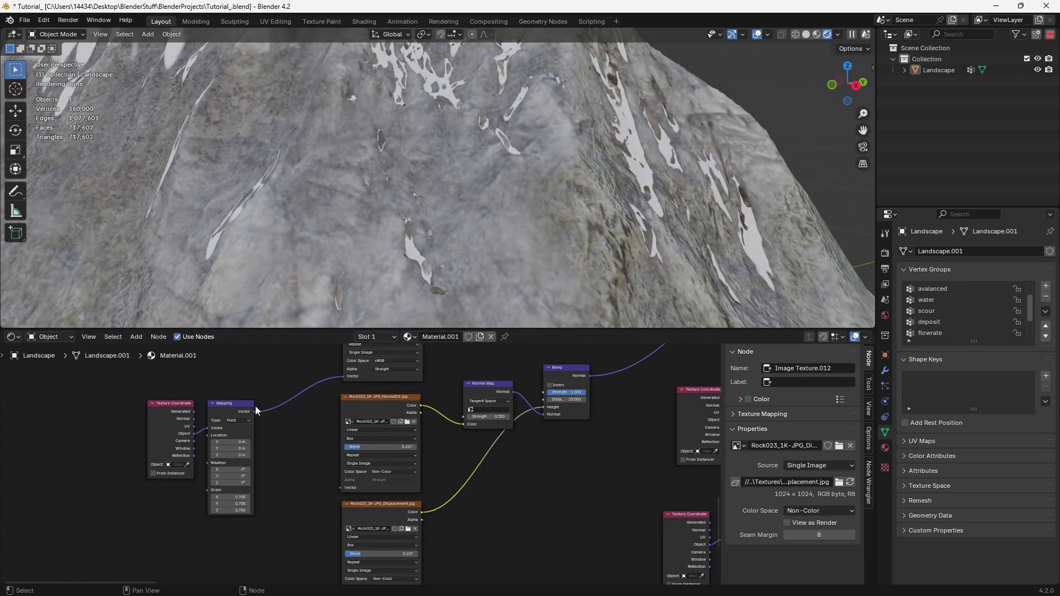
{"action": "left_click_drag", "start_coordinate": [254, 412], "coordinate": [342, 488]}
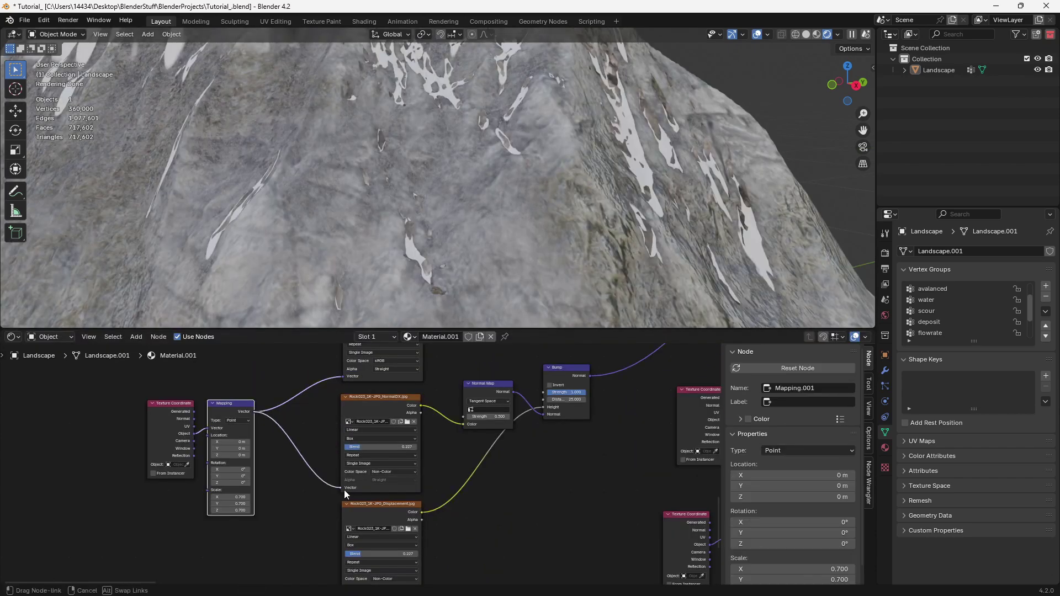
{"action": "scroll", "coordinate": [278, 437], "scroll_direction": "down", "scroll_amount": 2}
{"action": "left_click_drag", "start_coordinate": [273, 402], "coordinate": [335, 548]}
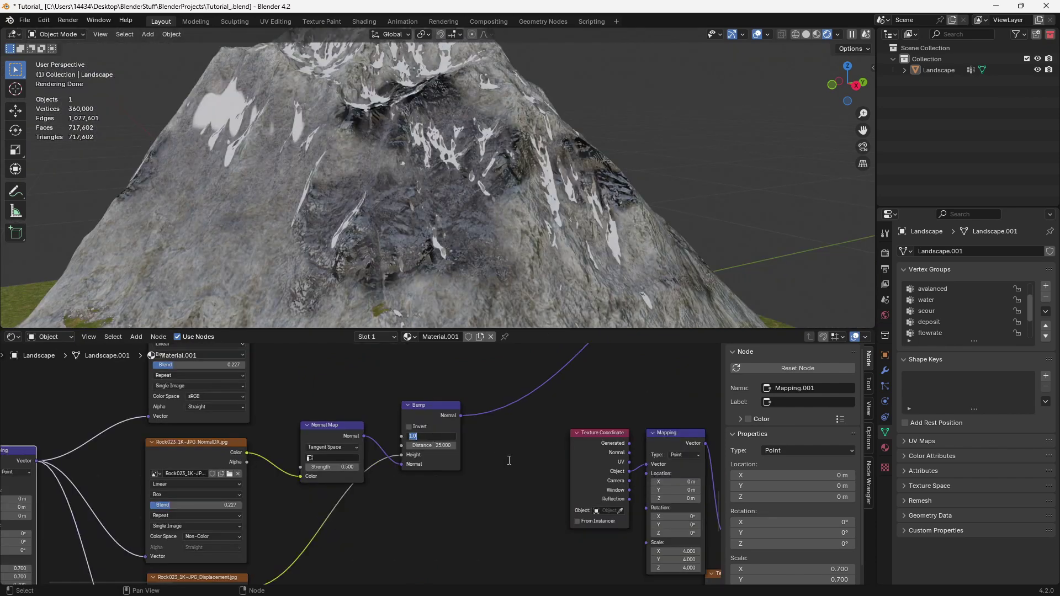
Set the second rock's Bump strength to 0.475 and check the mountain from another side.
{"action": "type", "text": "0.475"}
{"action": "key", "text": "Return"}
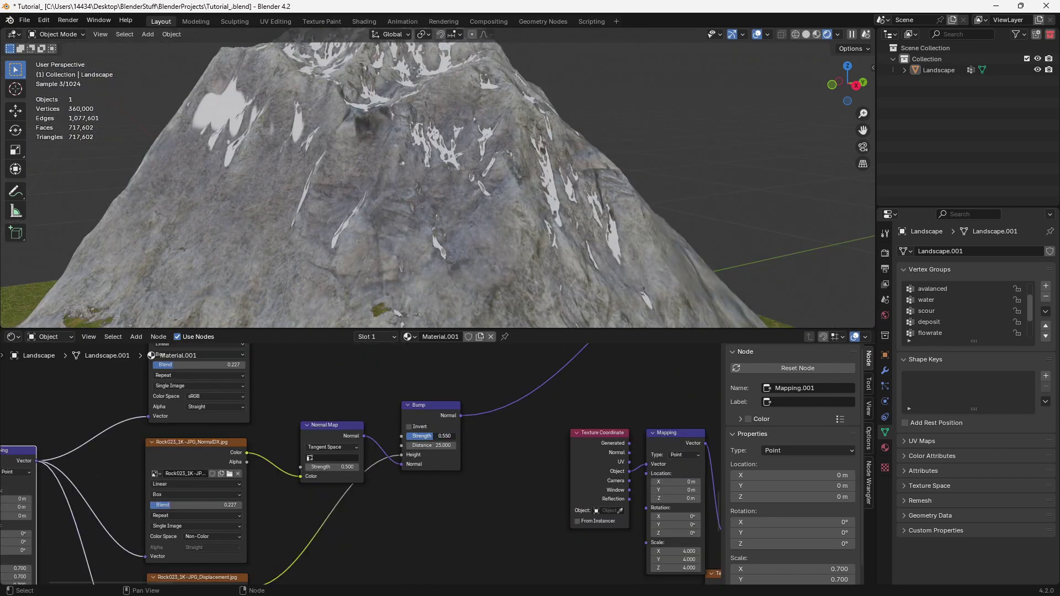
{"action": "scroll", "coordinate": [506, 245], "scroll_direction": "down", "scroll_amount": 6}
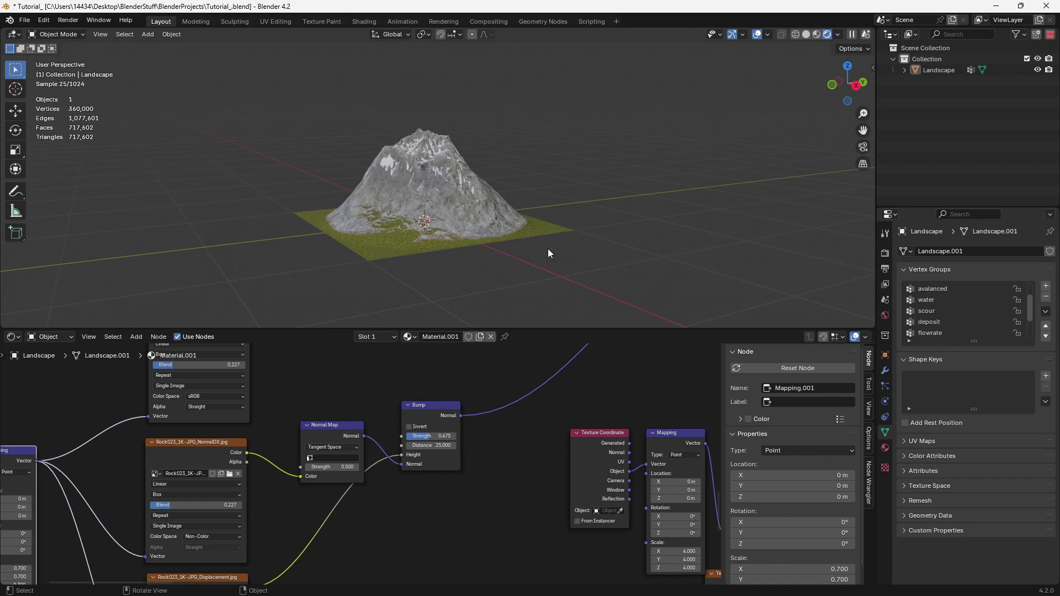
{"action": "middle_click_drag", "start_coordinate": [553, 265], "coordinate": [356, 267]}
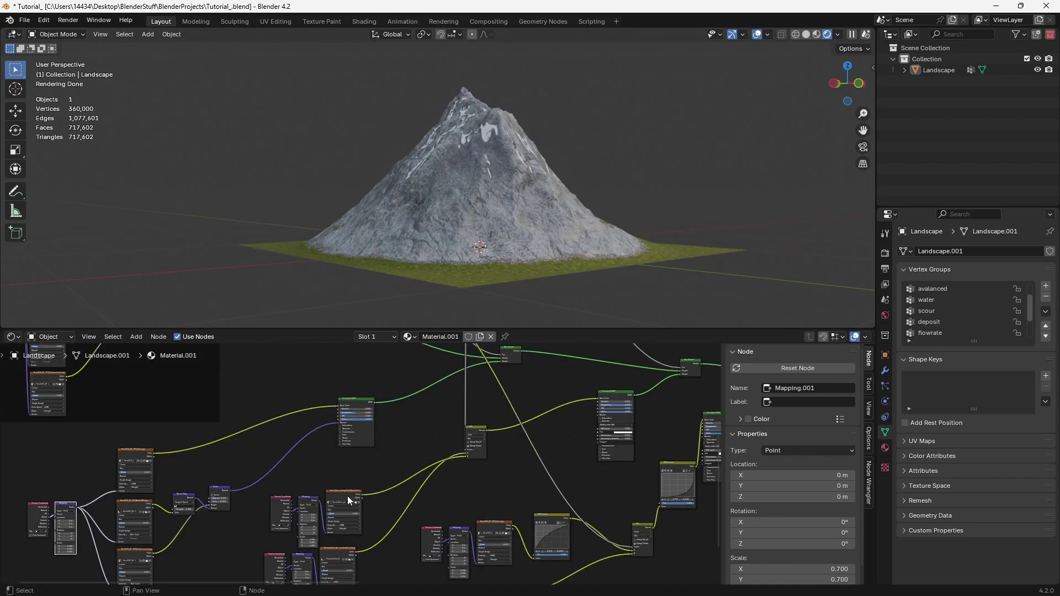
Duplicate the Uncut_Grass base colour texture with its mapping link and load the grass Normal image into the copy.
{"action": "left_click", "coordinate": [348, 497]}
{"action": "middle_click_drag", "start_coordinate": [391, 503], "coordinate": [277, 495]}
{"action": "key", "text": "shift+d"}
{"action": "left_click", "coordinate": [438, 465]}
{"action": "scroll", "coordinate": [402, 463], "scroll_direction": "up", "scroll_amount": 8}
{"action": "middle_click_drag", "start_coordinate": [402, 464], "coordinate": [301, 499]}
{"action": "left_click", "coordinate": [301, 502]}
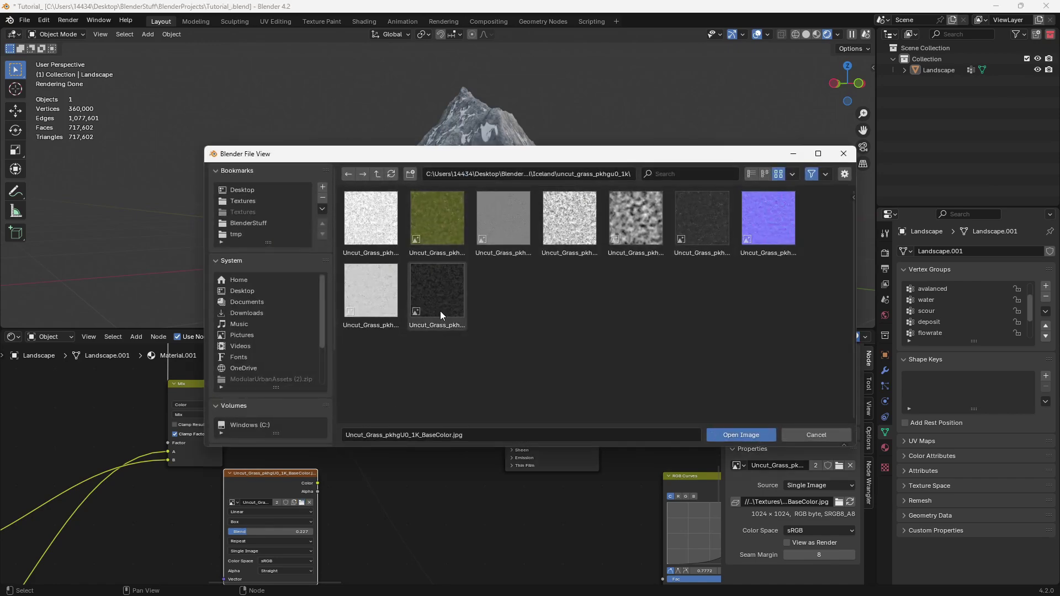
{"action": "double_click", "coordinate": [766, 219]}
Add a Bump node fed by the grass normal texture's Color into Height, and connect it to the grass Principled BSDF's Normal.
{"action": "key", "text": "shift+a"}
{"action": "type", "text": "bump"}
{"action": "key", "text": "Return"}
{"action": "left_click", "coordinate": [387, 417]}
{"action": "left_click_drag", "start_coordinate": [318, 483], "coordinate": [390, 469]}
{"action": "left_click_drag", "start_coordinate": [445, 433], "coordinate": [505, 355]}
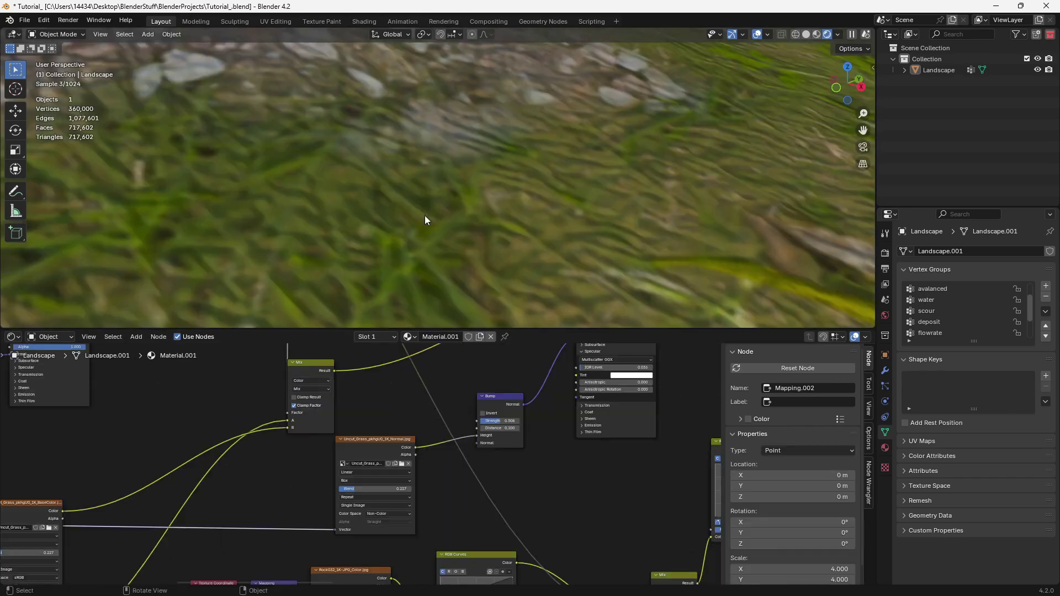
{"action": "scroll", "coordinate": [419, 200], "scroll_direction": "down", "scroll_amount": 12}
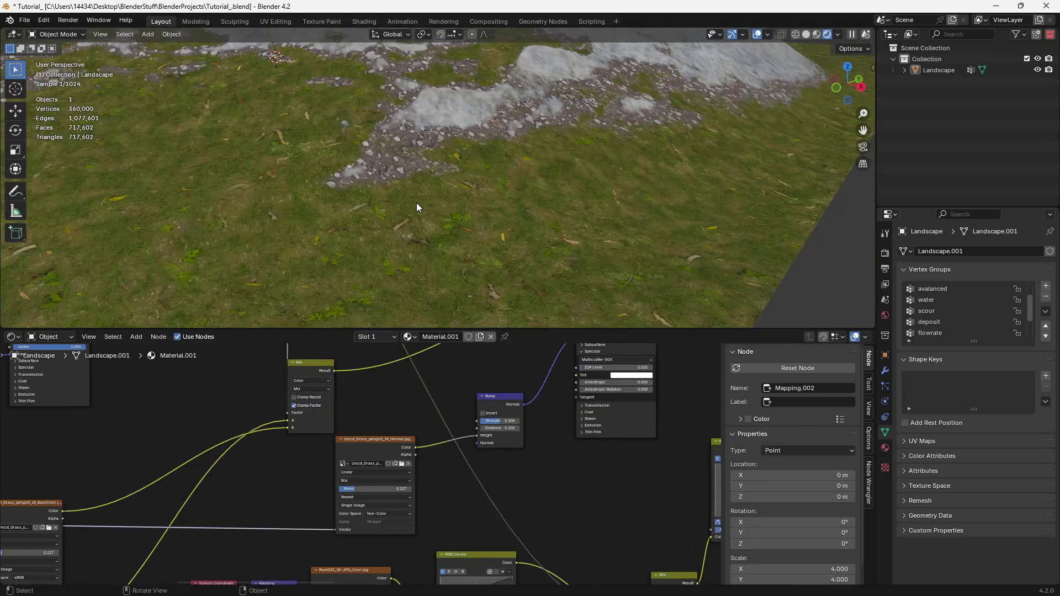
{"action": "scroll", "coordinate": [437, 197], "scroll_direction": "up", "scroll_amount": 2}
{"action": "middle_click_drag", "start_coordinate": [435, 198], "coordinate": [446, 207]}
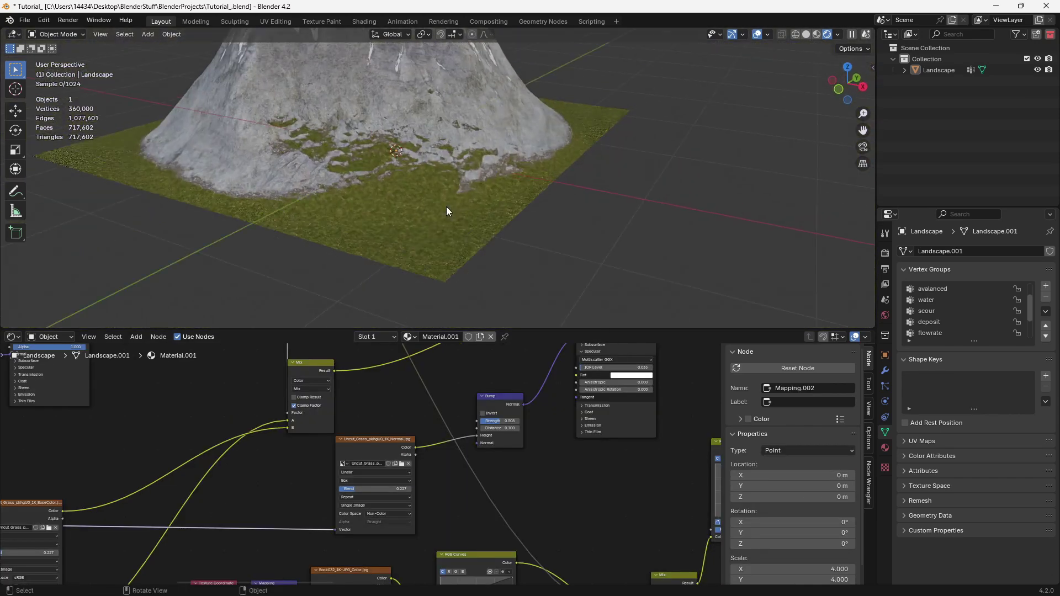
Duplicate the grass Bump node and insert the copy between the first Bump and the grass Principled BSDF.
{"action": "scroll", "coordinate": [450, 210], "scroll_direction": "down", "scroll_amount": 4}
{"action": "scroll", "coordinate": [434, 443], "scroll_direction": "down", "scroll_amount": 2}
{"action": "left_click_drag", "start_coordinate": [354, 462], "coordinate": [270, 477]}
{"action": "left_click", "coordinate": [449, 425]}
{"action": "key", "text": "shift+d"}
{"action": "left_click", "coordinate": [490, 398]}
{"action": "middle_click_drag", "start_coordinate": [471, 418], "coordinate": [406, 460]}
{"action": "scroll", "coordinate": [391, 445], "scroll_direction": "up", "scroll_amount": 3}
{"action": "scroll", "coordinate": [406, 459], "scroll_direction": "down", "scroll_amount": 6}
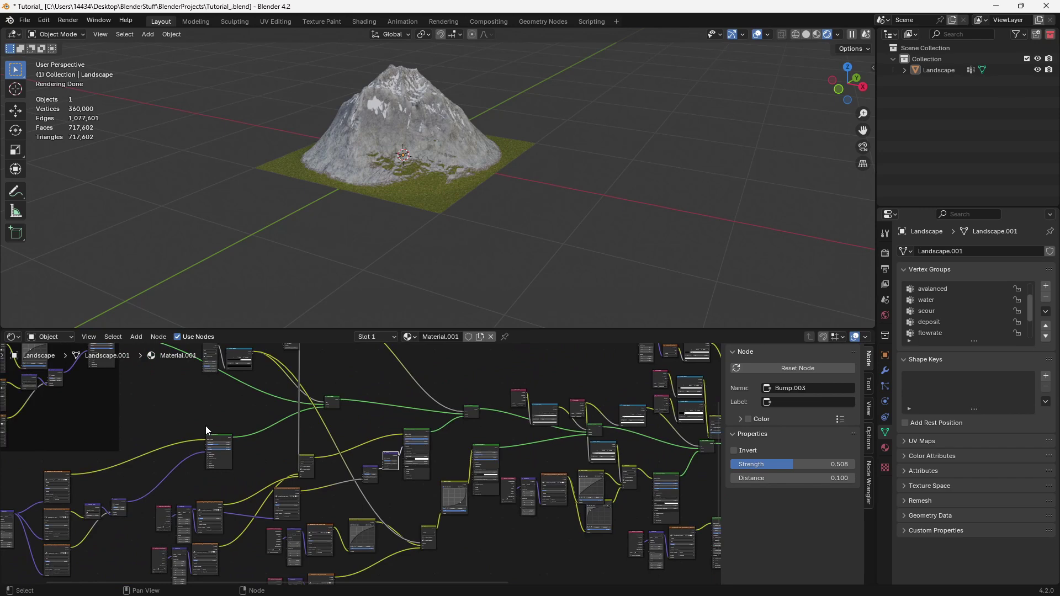
Duplicate the Noise Texture node and place the copy near the grass Bump nodes.
{"action": "middle_click_drag", "start_coordinate": [205, 426], "coordinate": [303, 475]}
{"action": "left_click", "coordinate": [311, 394]}
{"action": "middle_click_drag", "start_coordinate": [413, 438], "coordinate": [267, 420]}
{"action": "key", "text": "shift+d"}
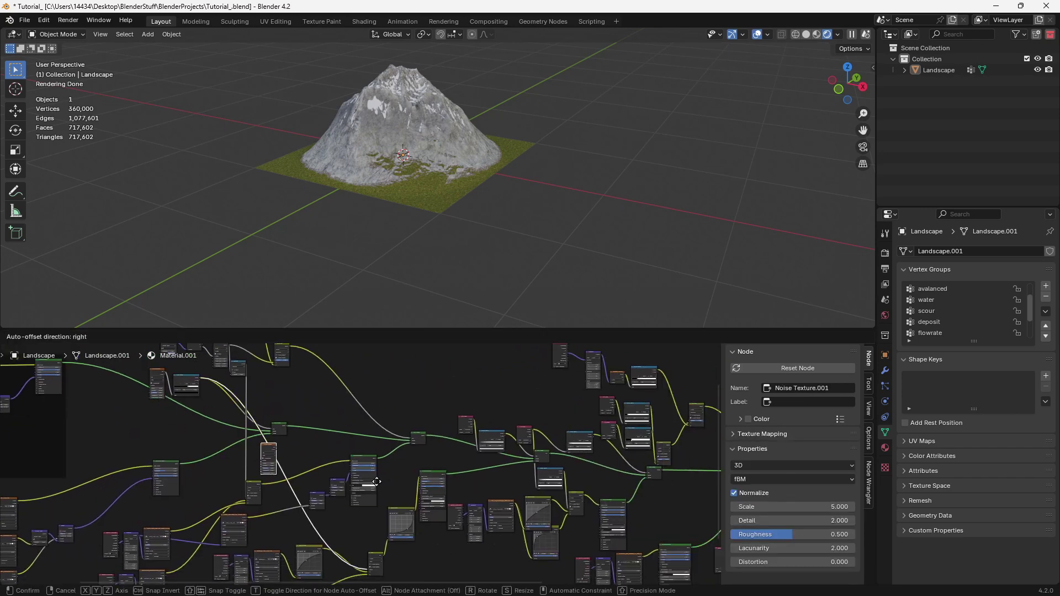
{"action": "left_click", "coordinate": [392, 481]}
{"action": "scroll", "coordinate": [309, 481], "scroll_direction": "up", "scroll_amount": 8}
{"action": "middle_click_drag", "start_coordinate": [309, 481], "coordinate": [362, 501]}
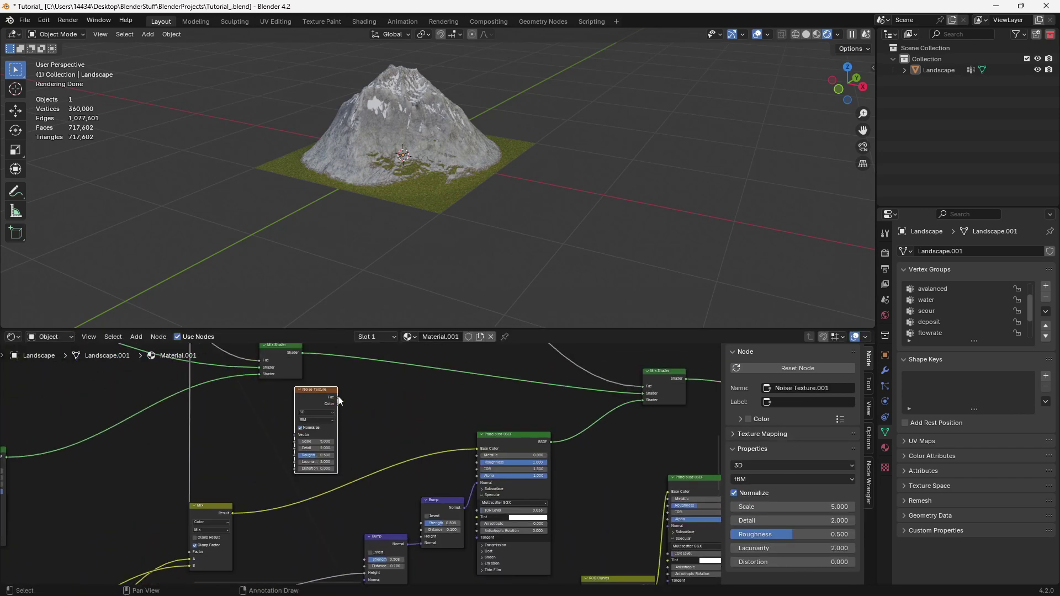
Connect the copied Noise Texture's Fac to the second grass Bump's Height and set that Bump's strength and distance to 1.
{"action": "left_click_drag", "start_coordinate": [337, 404], "coordinate": [440, 540]}
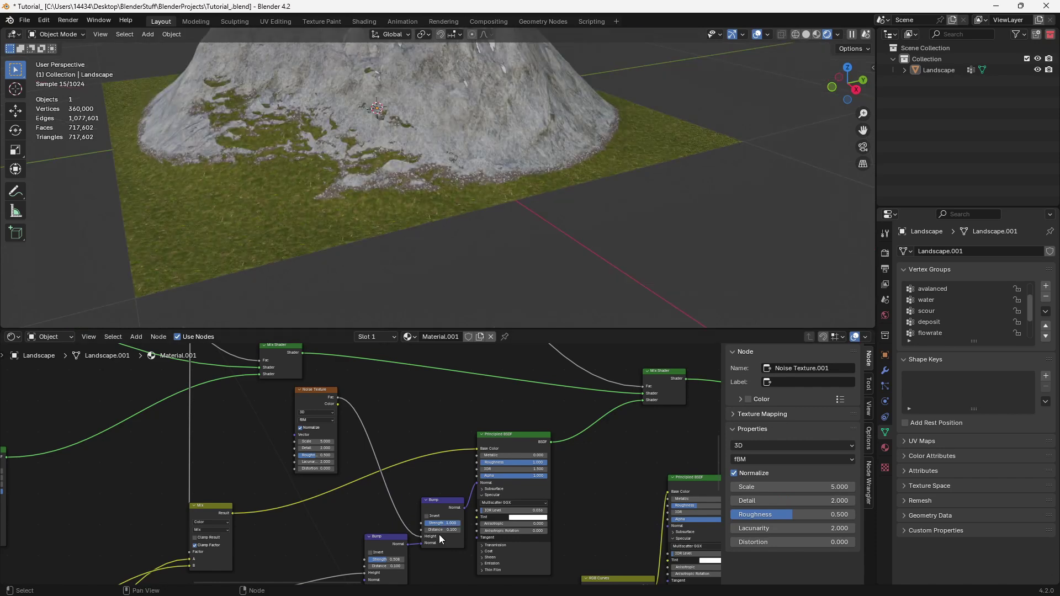
{"action": "type", "text": "1"}
{"action": "key", "text": "Return"}
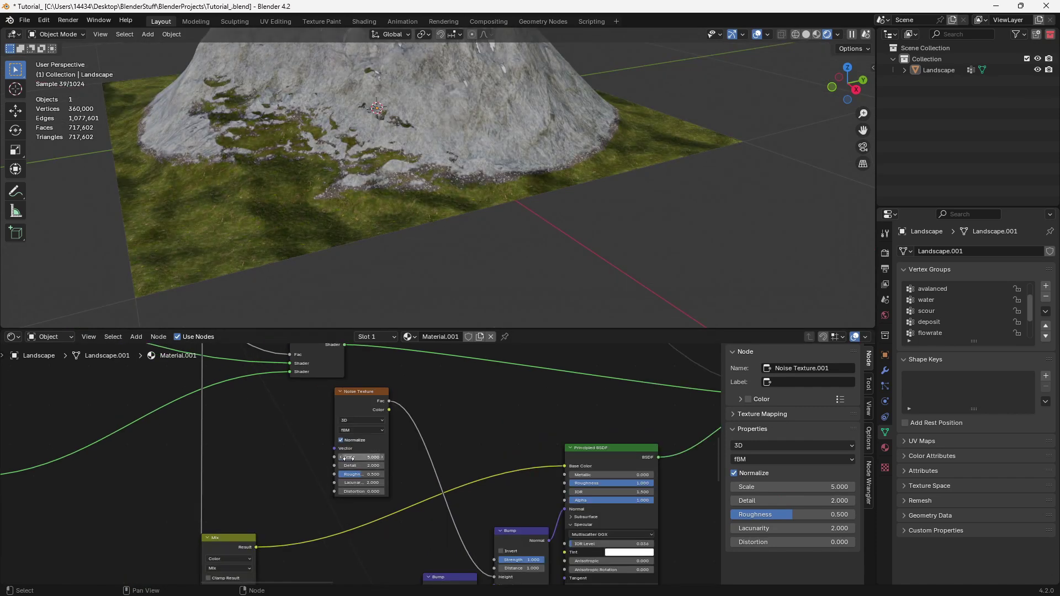
Set the copied Noise Texture's scale to about 3.9 and the second grass Bump's strength to 0.1.
{"action": "left_click_drag", "start_coordinate": [354, 458], "coordinate": [346, 458]}
{"action": "middle_click_drag", "start_coordinate": [444, 492], "coordinate": [400, 418]}
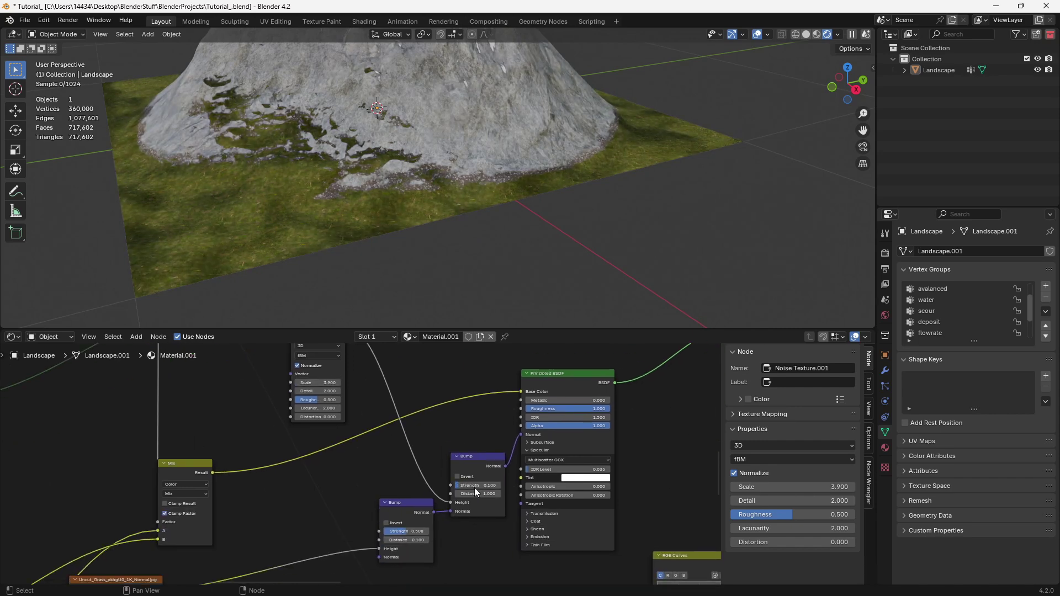
{"action": "key", "text": "Return"}
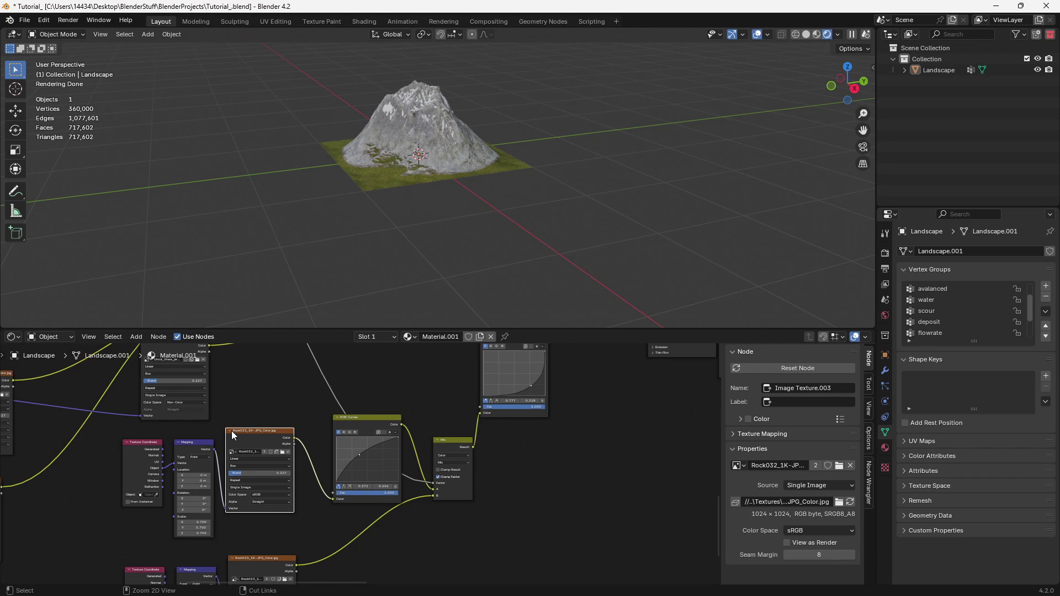
{"action": "key", "text": "ctrl+shift+d"}
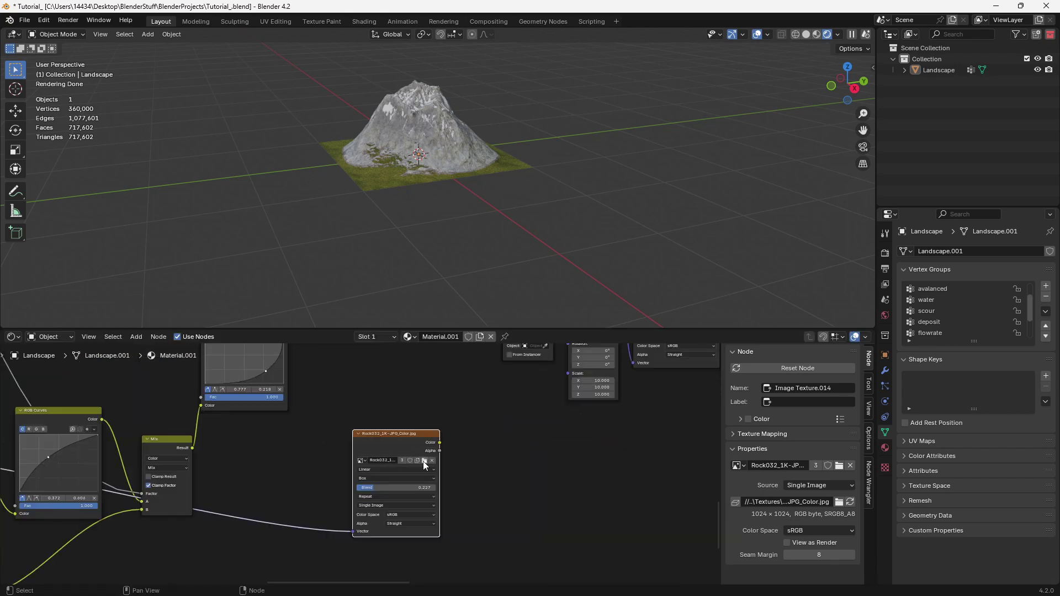
{"action": "left_click", "coordinate": [423, 460]}
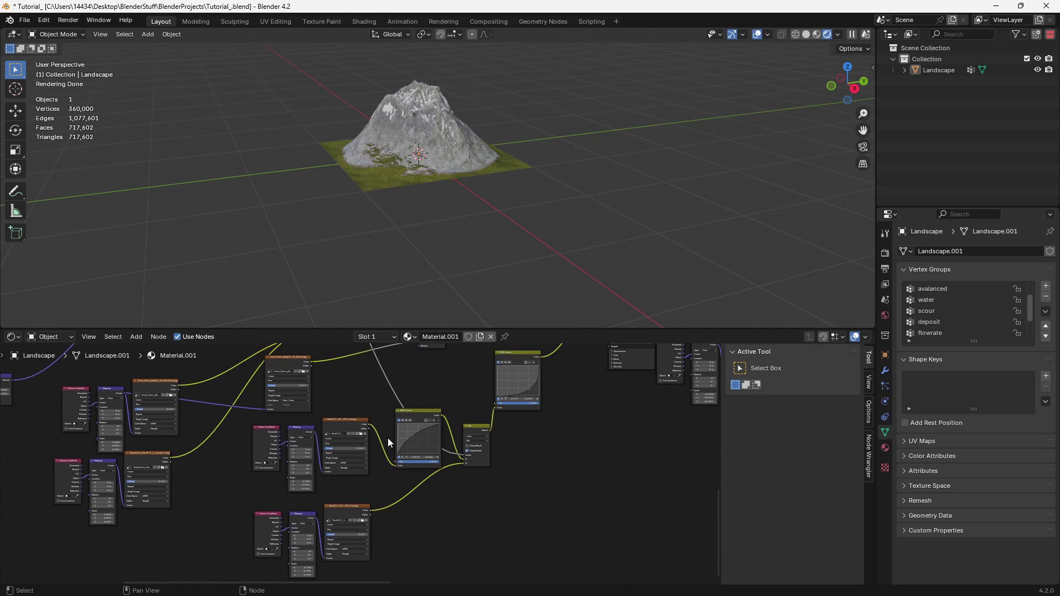
{"action": "scroll", "coordinate": [369, 445], "scroll_direction": "up", "scroll_amount": 4}
{"action": "middle_click_drag", "start_coordinate": [402, 424], "coordinate": [347, 458]}
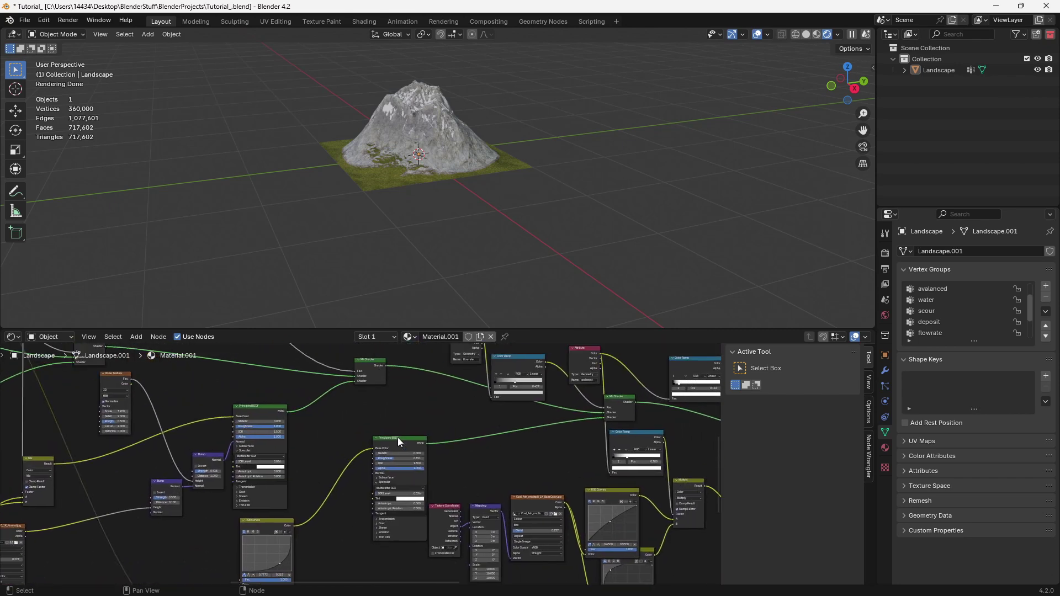
Duplicate the unframed rock group's normal and displacement textures, Normal Map and Bump, and place the copies beside the two mixed rock colour textures.
{"action": "left_click", "coordinate": [395, 437]}
{"action": "left_click_drag", "start_coordinate": [445, 483], "coordinate": [525, 450]}
{"action": "middle_click_drag", "start_coordinate": [433, 455], "coordinate": [713, 433]}
{"action": "scroll", "coordinate": [381, 439], "scroll_direction": "down", "scroll_amount": 5}
{"action": "middle_click_drag", "start_coordinate": [268, 429], "coordinate": [361, 383]}
{"action": "scroll", "coordinate": [360, 384], "scroll_direction": "down", "scroll_amount": 2}
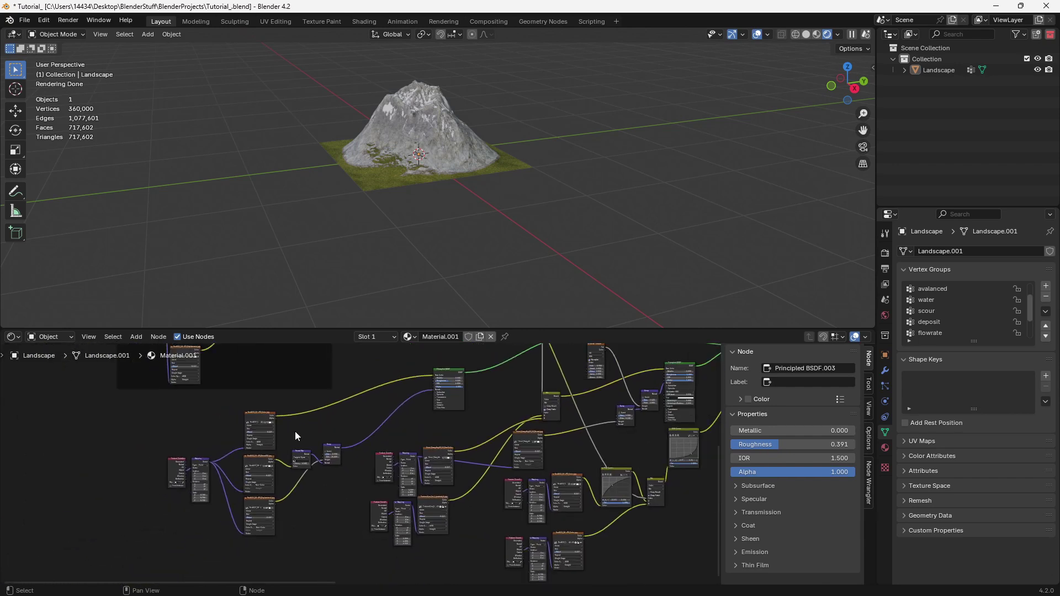
{"action": "left_click_drag", "start_coordinate": [237, 469], "coordinate": [346, 540]}
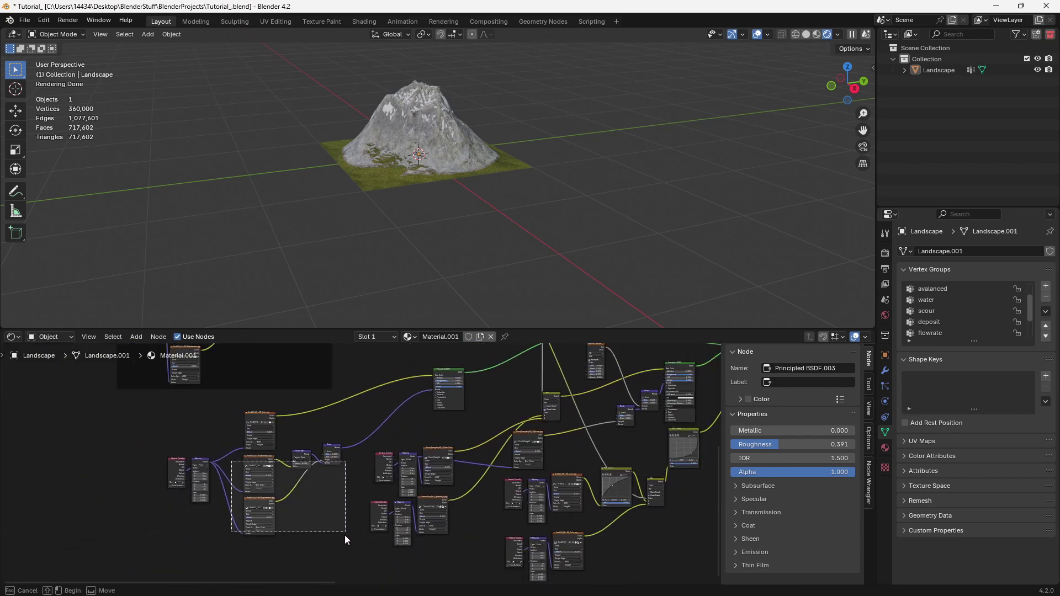
{"action": "scroll", "coordinate": [253, 486], "scroll_direction": "down", "scroll_amount": 2}
{"action": "key", "text": "shift+d"}
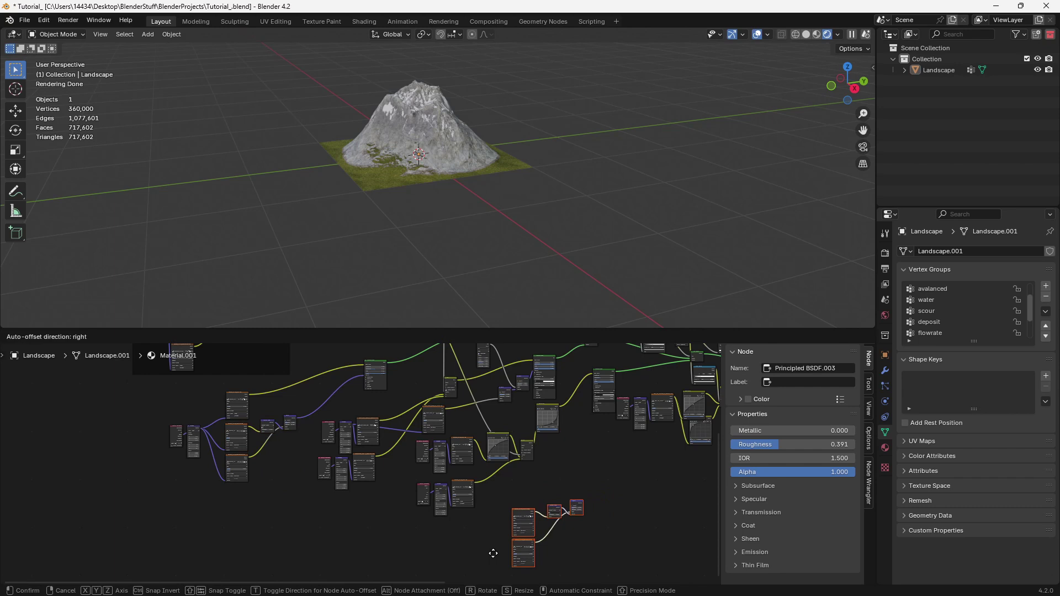
{"action": "left_click", "coordinate": [490, 559]}
{"action": "left_click", "coordinate": [503, 502]}
Copy the framed rock group's normal and displacement textures, Normal Map and Bump, and paste them near the two mixed rock colour textures.
{"action": "middle_click_drag", "start_coordinate": [406, 457], "coordinate": [498, 548]}
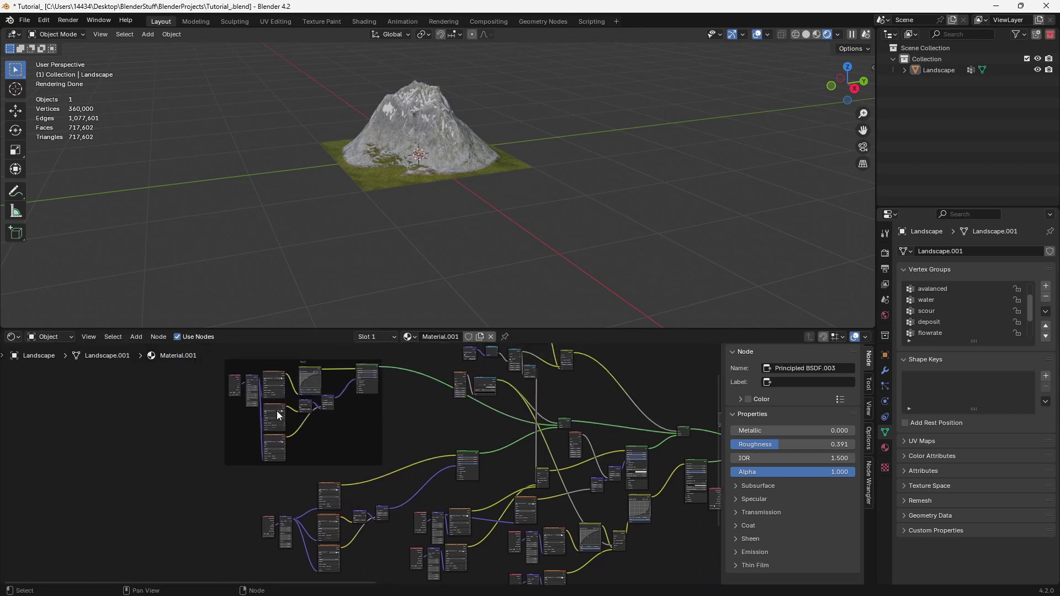
{"action": "left_click", "coordinate": [276, 422]}
{"action": "left_click", "coordinate": [276, 440]}
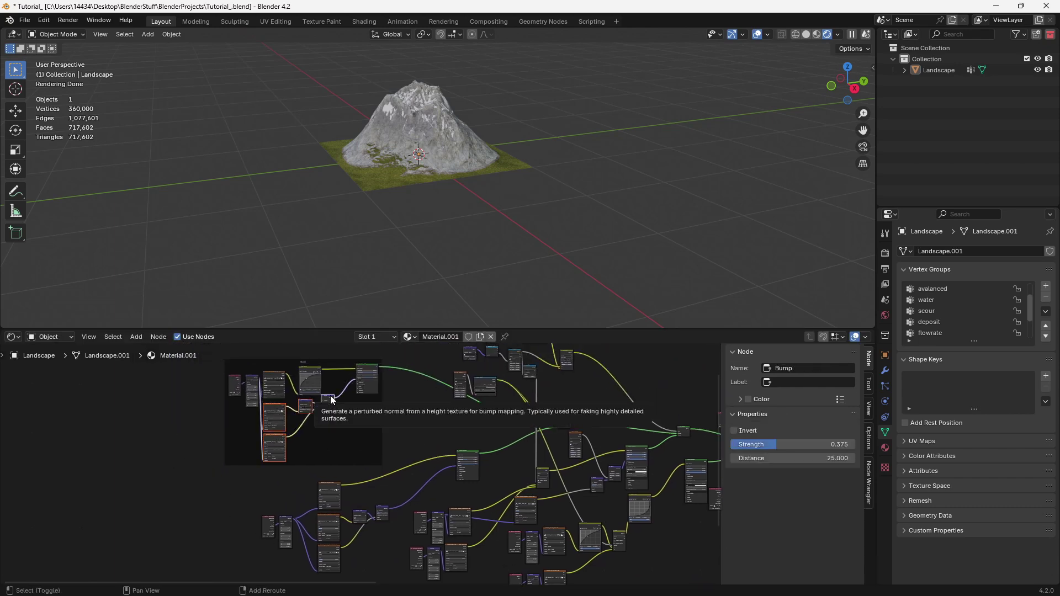
{"action": "scroll", "coordinate": [395, 442], "scroll_direction": "down", "scroll_amount": 2}
{"action": "middle_click_drag", "start_coordinate": [395, 442], "coordinate": [317, 400]}
{"action": "key", "text": "ctrl+v"}
Blend the two copied rock Bump outputs in a Mix node and feed its Result into the mixed-rock Principled BSDF's Normal.
{"action": "left_click_drag", "start_coordinate": [422, 418], "coordinate": [445, 503]}
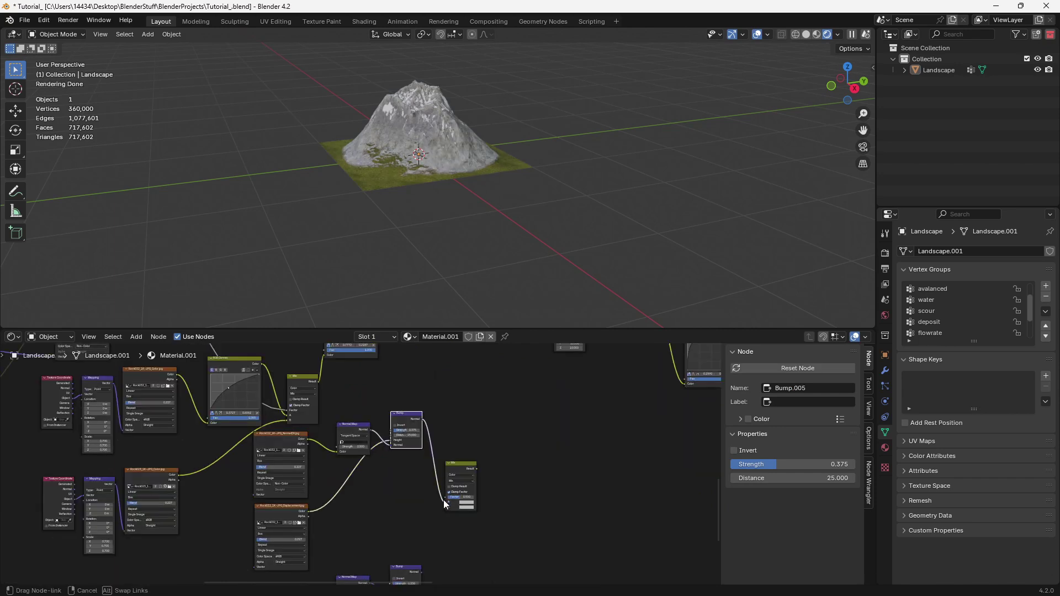
{"action": "middle_click_drag", "start_coordinate": [432, 487], "coordinate": [419, 443]}
{"action": "left_click_drag", "start_coordinate": [409, 529], "coordinate": [434, 464]}
{"action": "left_click_drag", "start_coordinate": [456, 424], "coordinate": [485, 418]}
{"action": "key", "text": "Home"}
Connect the lower rock colour texture's Mapping output to the Vector inputs of the lower copied normal and displacement textures.
{"action": "left_click_drag", "start_coordinate": [269, 393], "coordinate": [443, 559]}
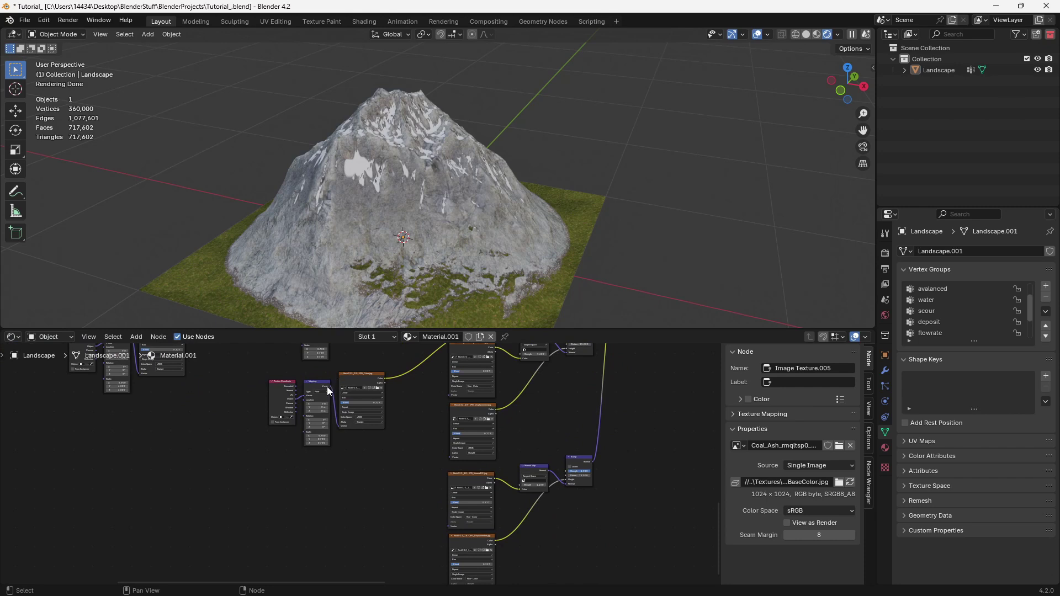
{"action": "left_click_drag", "start_coordinate": [329, 386], "coordinate": [450, 526]}
{"action": "scroll", "coordinate": [376, 420], "scroll_direction": "down", "scroll_amount": 1}
{"action": "left_click_drag", "start_coordinate": [328, 367], "coordinate": [380, 491]}
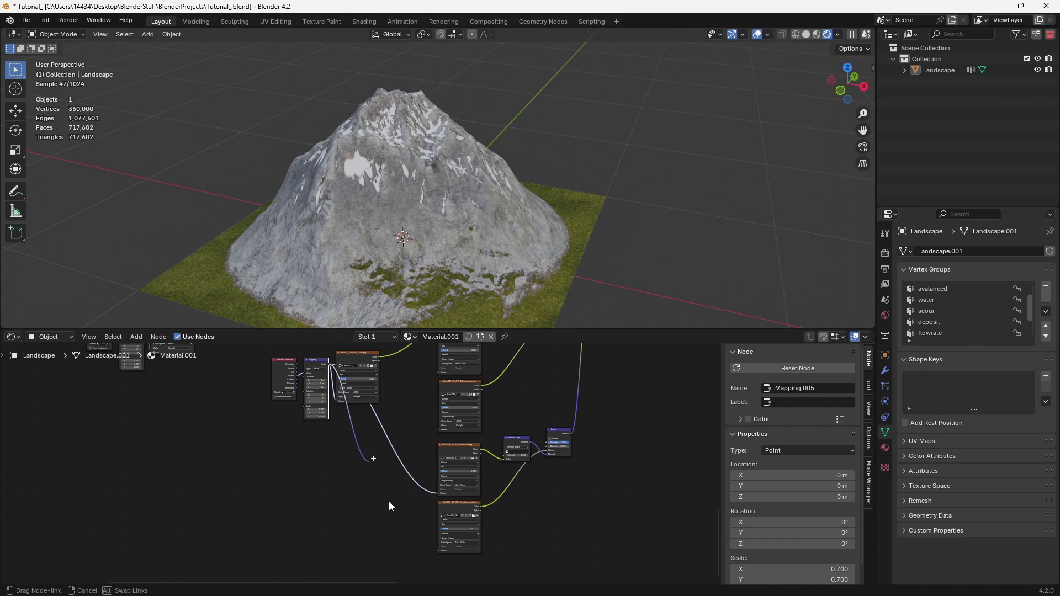
{"action": "left_click_drag", "start_coordinate": [426, 552], "coordinate": [434, 551]}
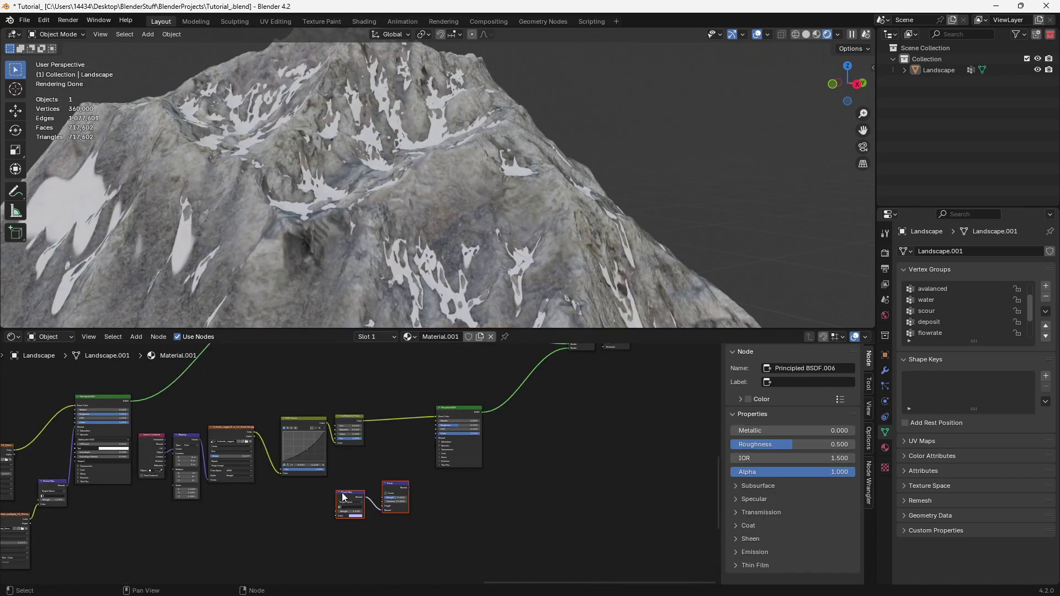
Add the Icelandic normal texture as a Non-Color copy of the base colour texture and connect it to the Normal Map's Color.
{"action": "left_click_drag", "start_coordinate": [243, 431], "coordinate": [239, 427]}
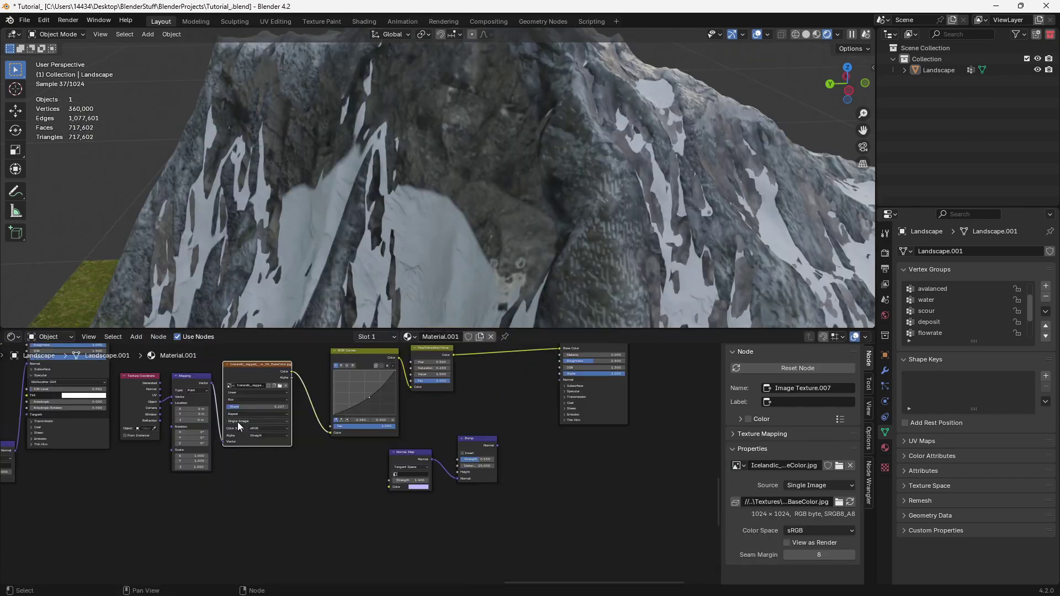
{"action": "key", "text": "ctrl+shift+d"}
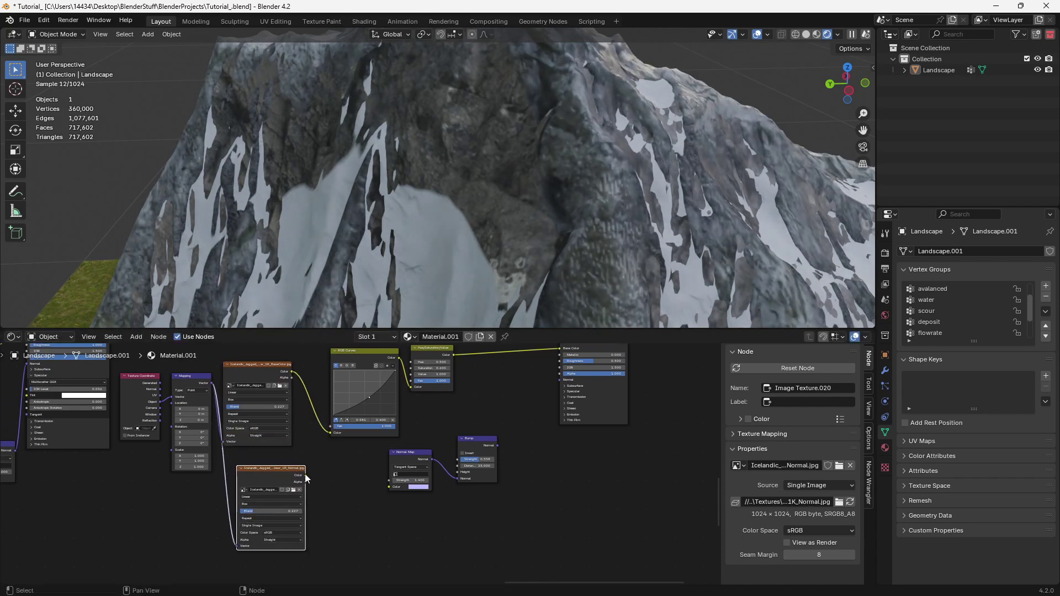
{"action": "left_click_drag", "start_coordinate": [306, 476], "coordinate": [369, 484]}
{"action": "left_click", "coordinate": [297, 533]}
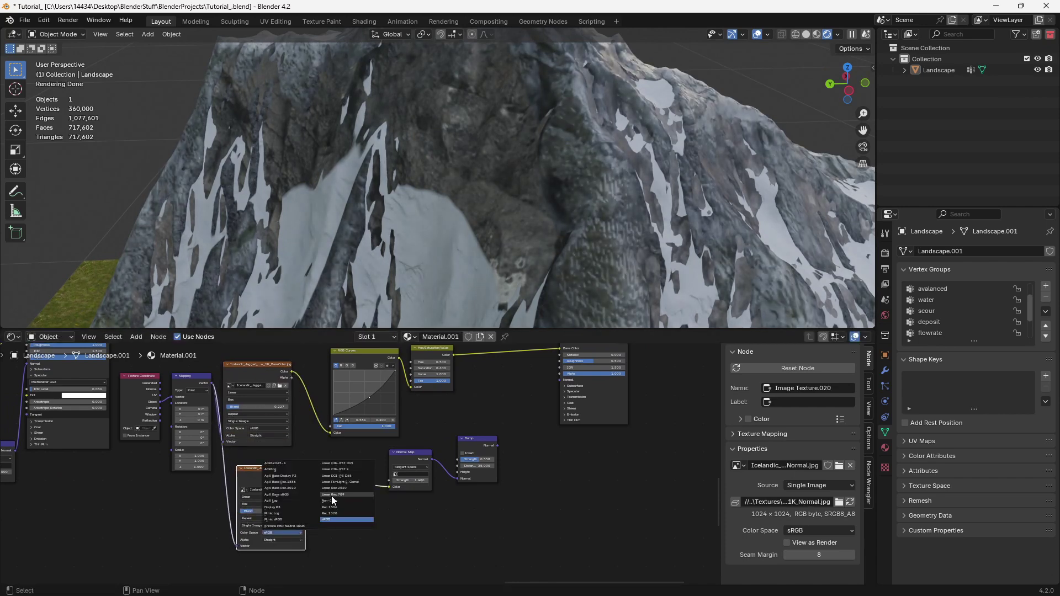
{"action": "left_click", "coordinate": [331, 501]}
Add the Icelandic displacement texture as a copy feeding the Bump's Height, and connect that Bump to the Principled BSDF's Normal.
{"action": "key", "text": "shift+d"}
{"action": "left_click", "coordinate": [382, 514]}
{"action": "left_click", "coordinate": [394, 517]}
{"action": "left_click", "coordinate": [618, 224]}
{"action": "left_click", "coordinate": [618, 224]}
{"action": "left_click_drag", "start_coordinate": [407, 504], "coordinate": [447, 440]}
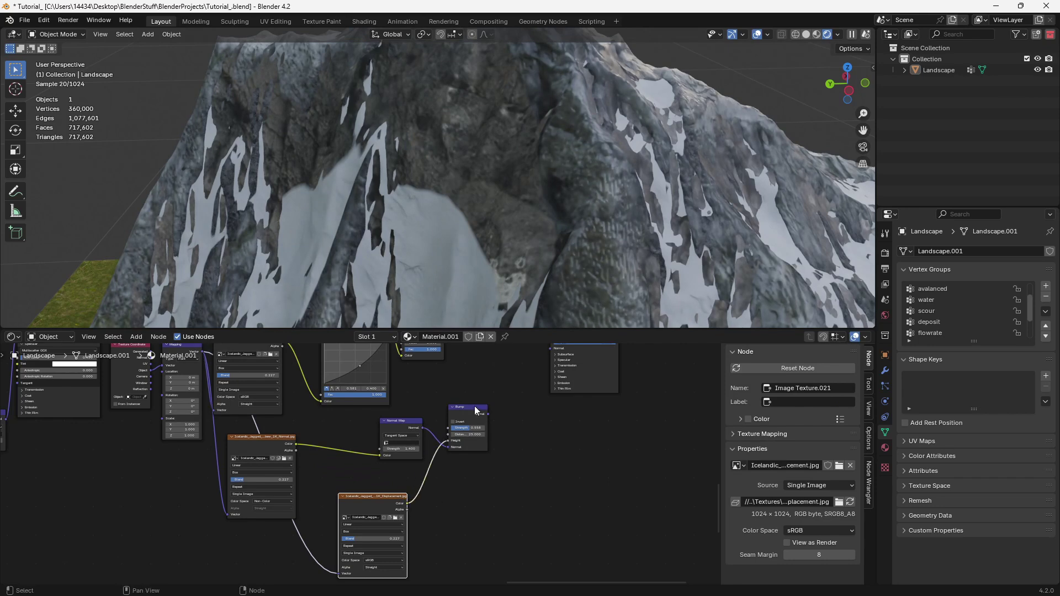
{"action": "middle_click_drag", "start_coordinate": [475, 406], "coordinate": [458, 482]}
{"action": "left_click_drag", "start_coordinate": [459, 481], "coordinate": [522, 416]}
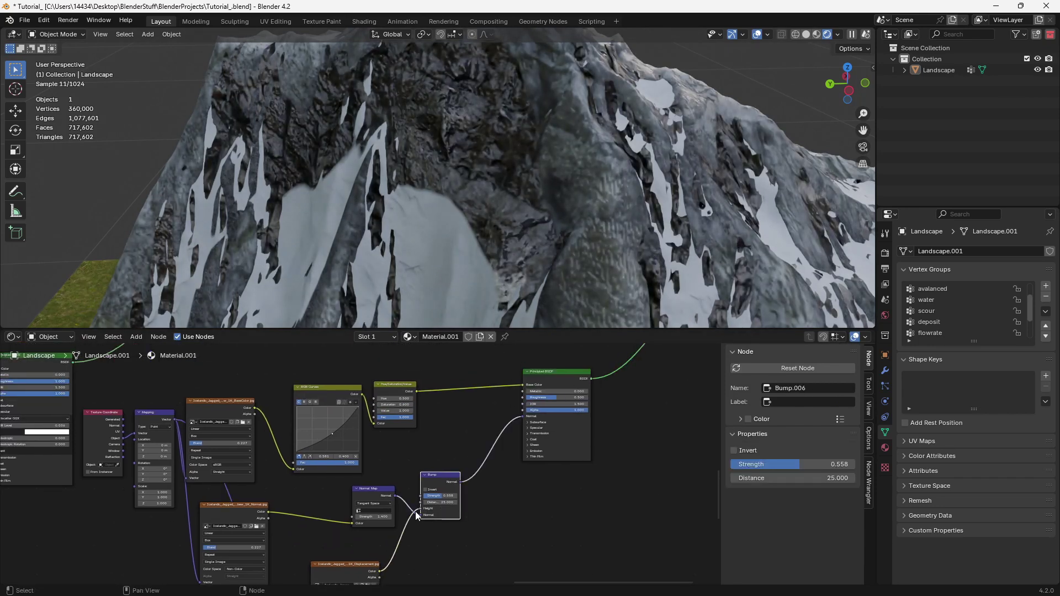
Set the Icelandic Bump's strength to about 0.042 and its Principled BSDF's roughness to about 0.782.
{"action": "left_click_drag", "start_coordinate": [442, 496], "coordinate": [433, 496]}
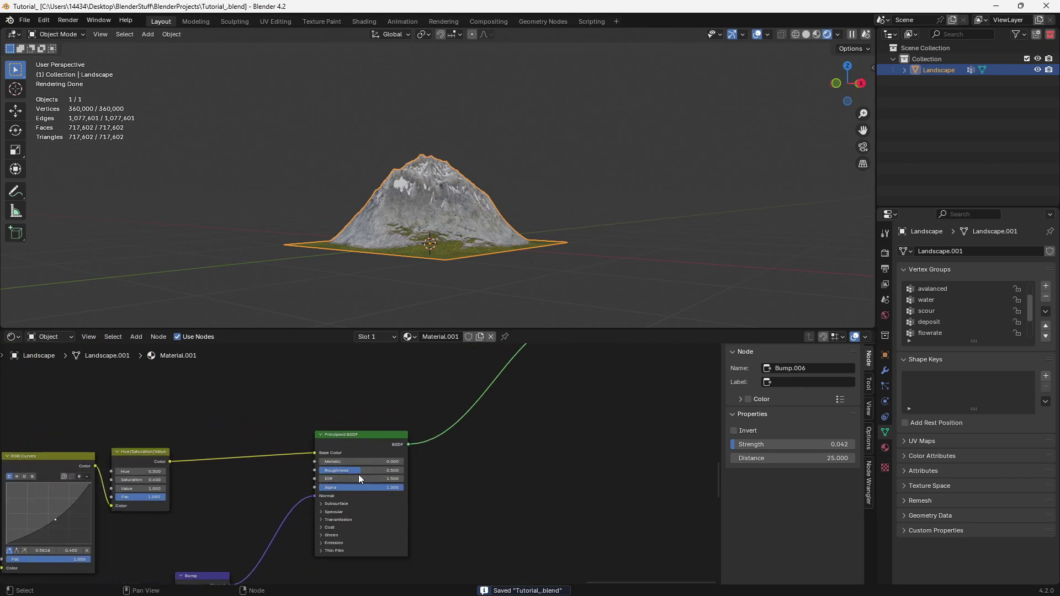
{"action": "left_click", "coordinate": [359, 479]}
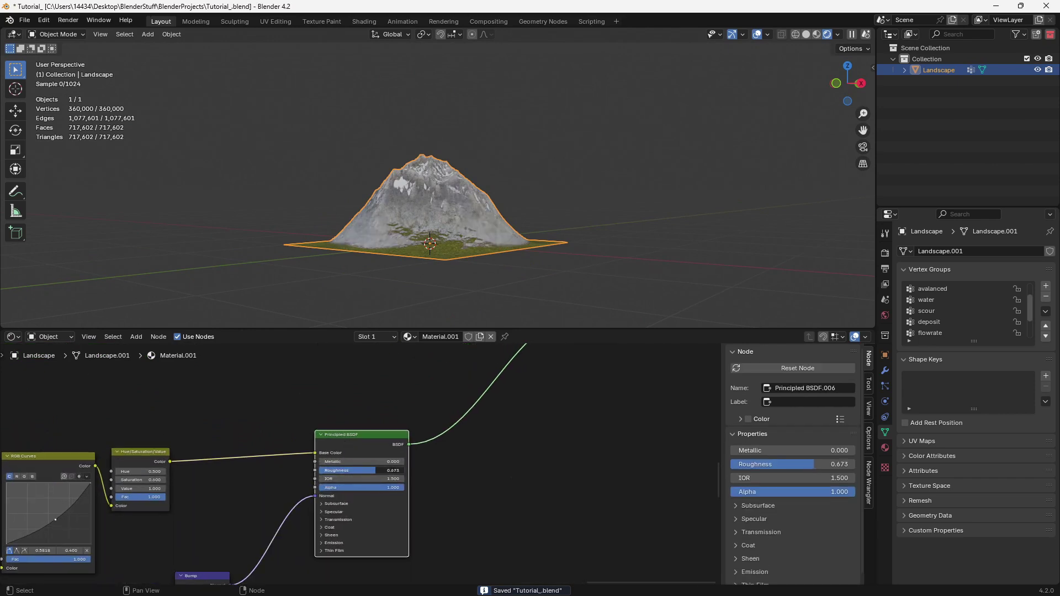
Examine the roughness values of the remaining Principled BSDF nodes across the landscape material.
{"action": "scroll", "coordinate": [364, 456], "scroll_direction": "down", "scroll_amount": 9}
{"action": "middle_click_drag", "start_coordinate": [265, 431], "coordinate": [712, 381]}
{"action": "scroll", "coordinate": [485, 432], "scroll_direction": "up", "scroll_amount": 3}
{"action": "middle_click_drag", "start_coordinate": [341, 411], "coordinate": [419, 476]}
{"action": "scroll", "coordinate": [418, 476], "scroll_direction": "up", "scroll_amount": 3}
{"action": "middle_click_drag", "start_coordinate": [313, 393], "coordinate": [453, 469]}
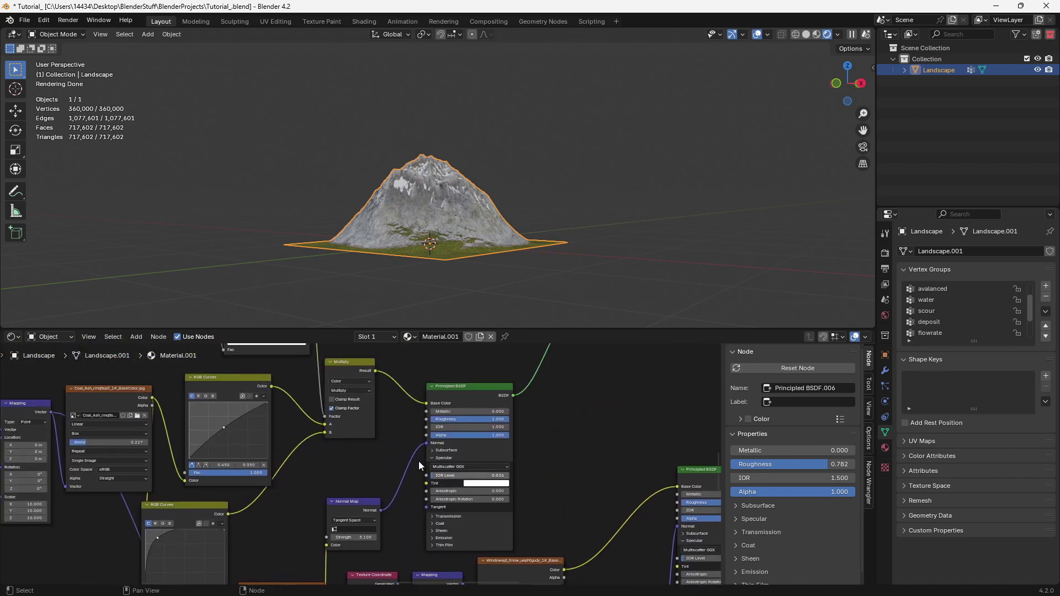
{"action": "scroll", "coordinate": [386, 469], "scroll_direction": "down", "scroll_amount": 8}
{"action": "middle_click_drag", "start_coordinate": [206, 436], "coordinate": [426, 461]}
{"action": "scroll", "coordinate": [414, 445], "scroll_direction": "up", "scroll_amount": 3}
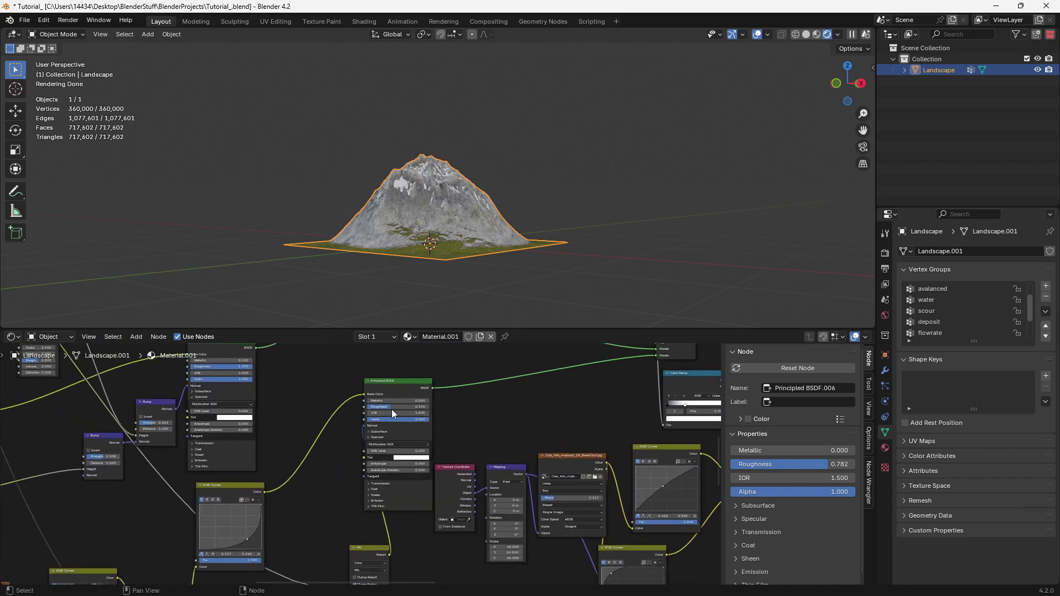
{"action": "scroll", "coordinate": [256, 431], "scroll_direction": "down", "scroll_amount": 6}
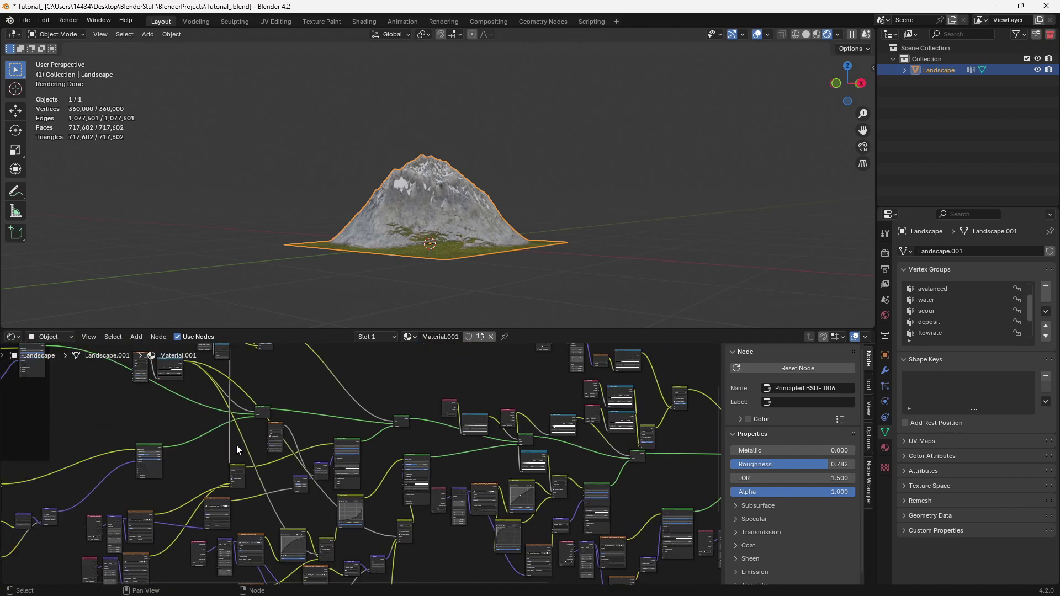
{"action": "middle_click_drag", "start_coordinate": [241, 442], "coordinate": [359, 423]}
{"action": "scroll", "coordinate": [196, 390], "scroll_direction": "up", "scroll_amount": 4}
{"action": "middle_click_drag", "start_coordinate": [196, 389], "coordinate": [421, 508]}
{"action": "scroll", "coordinate": [367, 438], "scroll_direction": "down", "scroll_amount": 1}
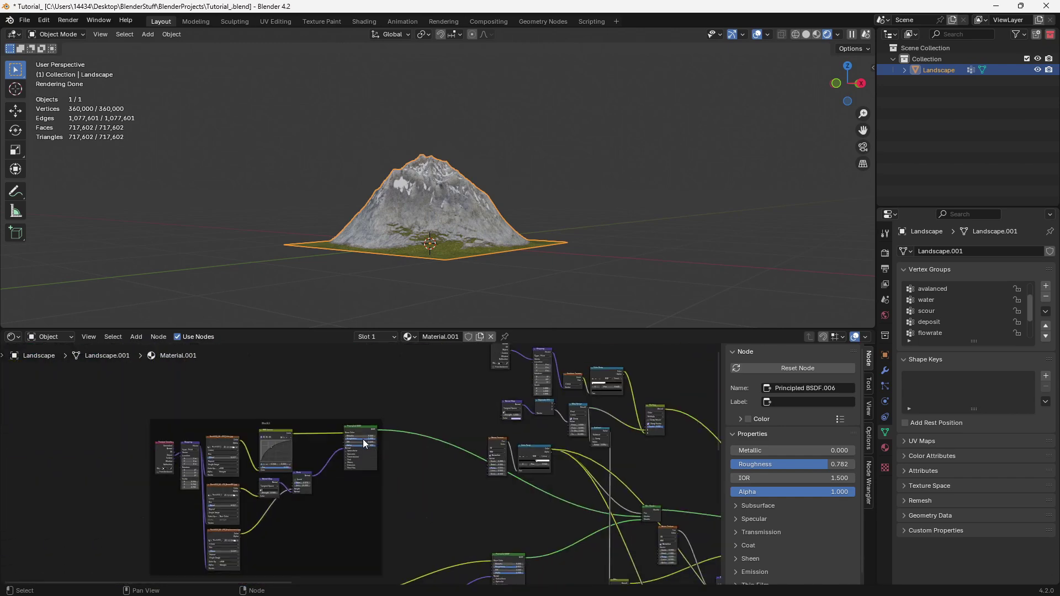
Lower the From Min of the Map Range node fed by Separate XYZ to extend the grass coverage up the mountain.
{"action": "left_click", "coordinate": [582, 283]}
{"action": "left_click", "coordinate": [459, 235]}
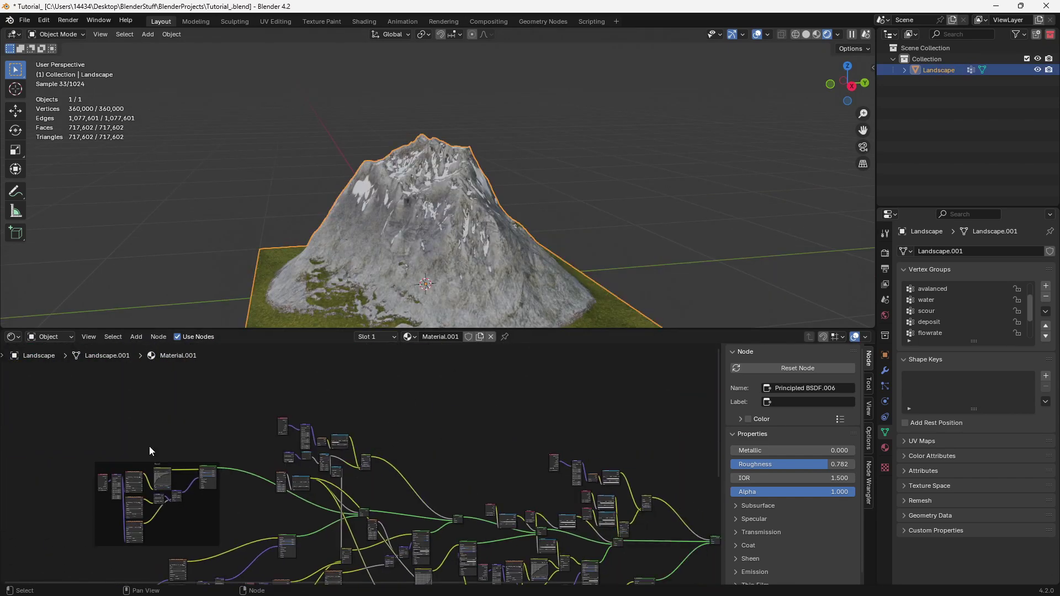
{"action": "scroll", "coordinate": [153, 444], "scroll_direction": "right", "scroll_amount": 5, "text": "ctrl"}
{"action": "scroll", "coordinate": [153, 444], "scroll_direction": "up", "scroll_amount": 5}
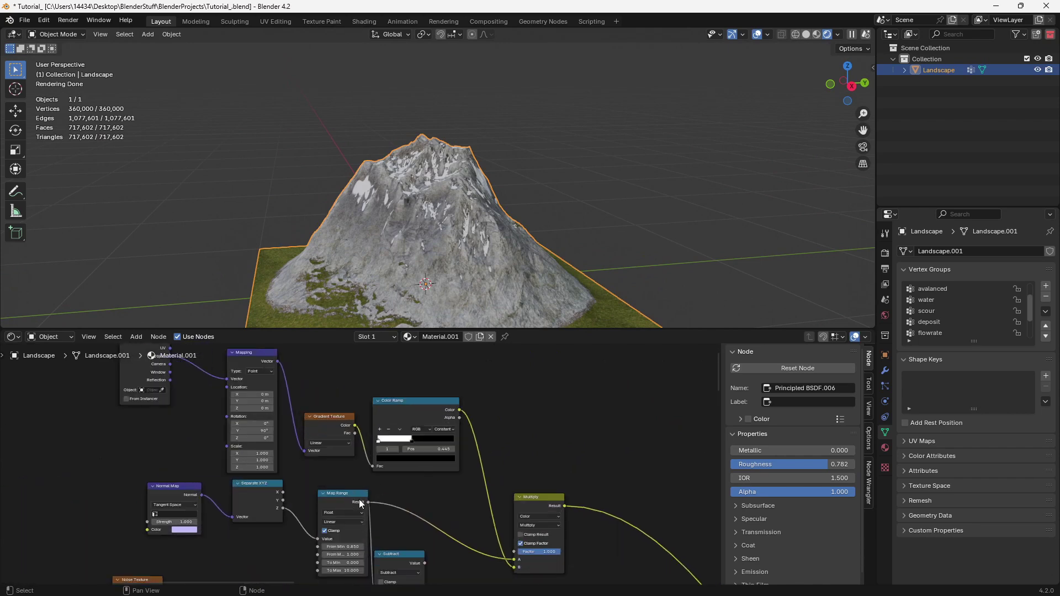
{"action": "scroll", "coordinate": [333, 493], "scroll_direction": "down", "scroll_amount": 6}
{"action": "middle_click_drag", "start_coordinate": [333, 493], "coordinate": [331, 457]}
{"action": "scroll", "coordinate": [326, 512], "scroll_direction": "up", "scroll_amount": 5}
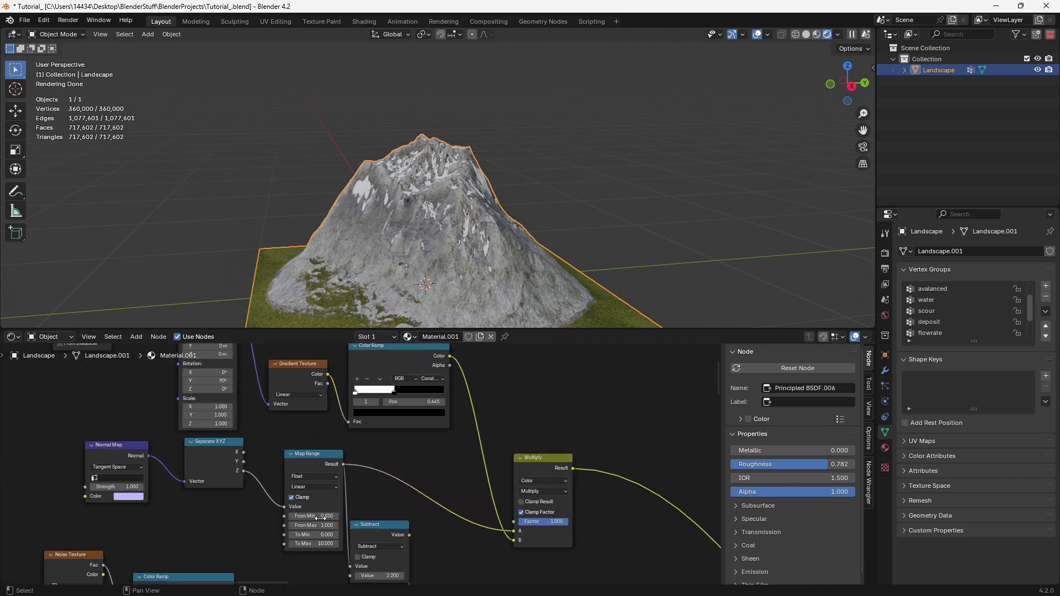
{"action": "left_click_drag", "start_coordinate": [315, 516], "coordinate": [293, 516]}
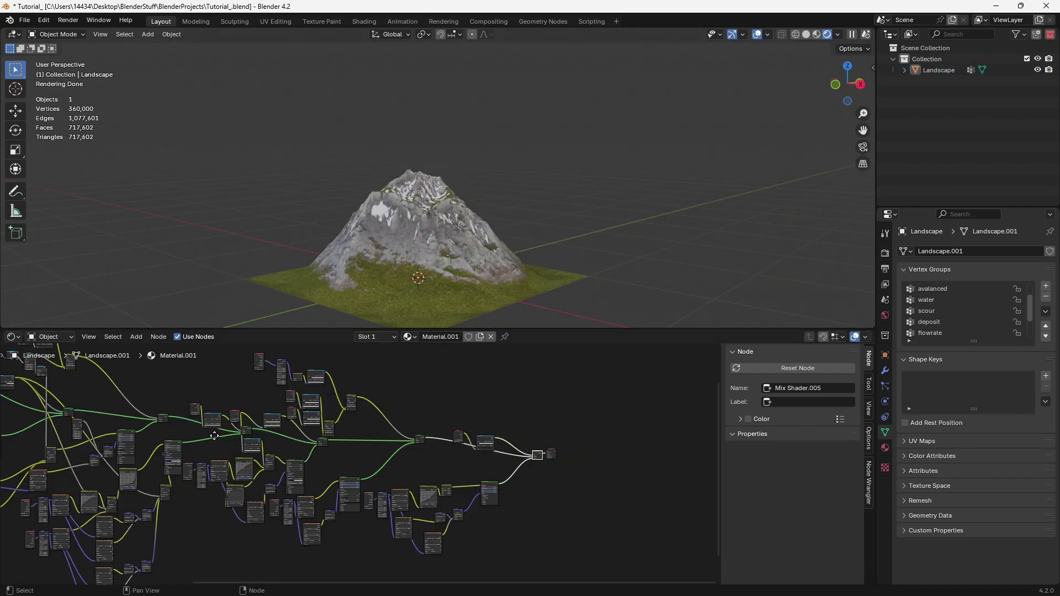
{"action": "middle_click_drag", "start_coordinate": [215, 436], "coordinate": [233, 443]}
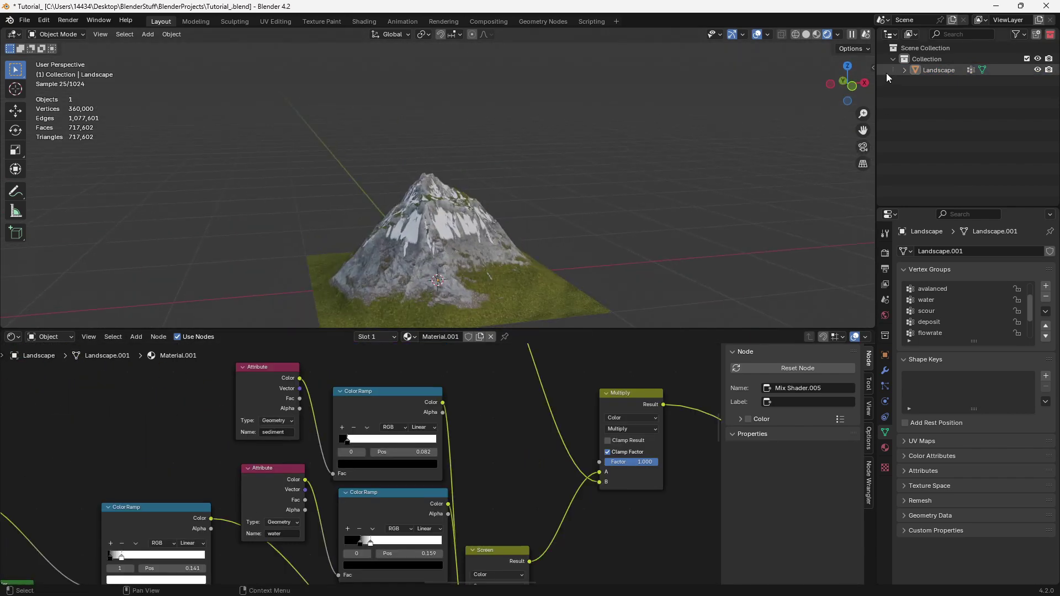
Add a Sun light to the scene and give it a first free trackball rotation.
{"action": "key", "text": "shift+a"}
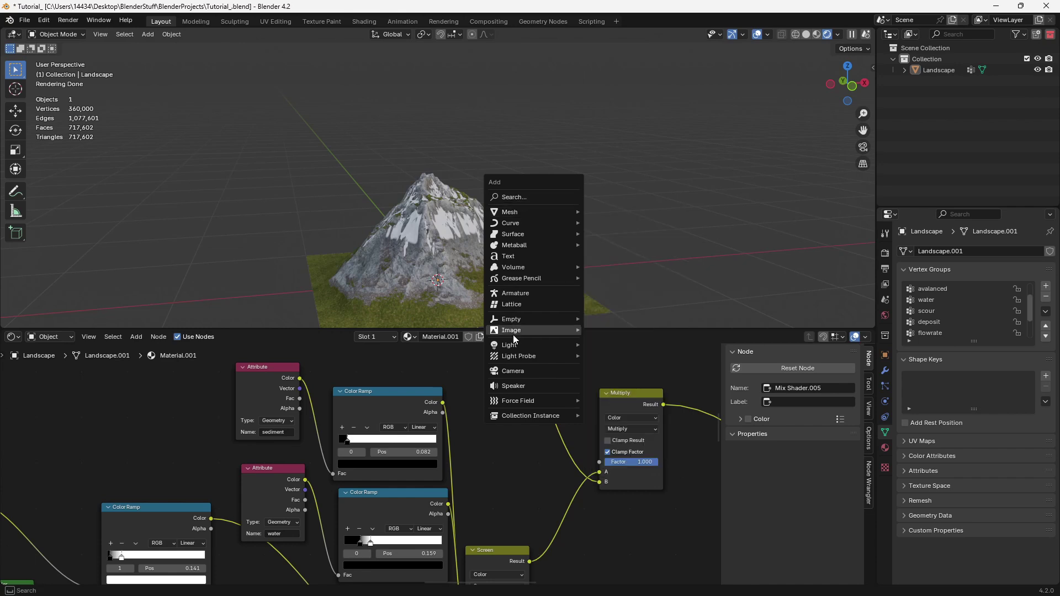
{"action": "mouse_move", "coordinate": [511, 340]}
{"action": "left_click", "coordinate": [610, 354]}
{"action": "key", "text": "r"}
{"action": "key", "text": "r"}
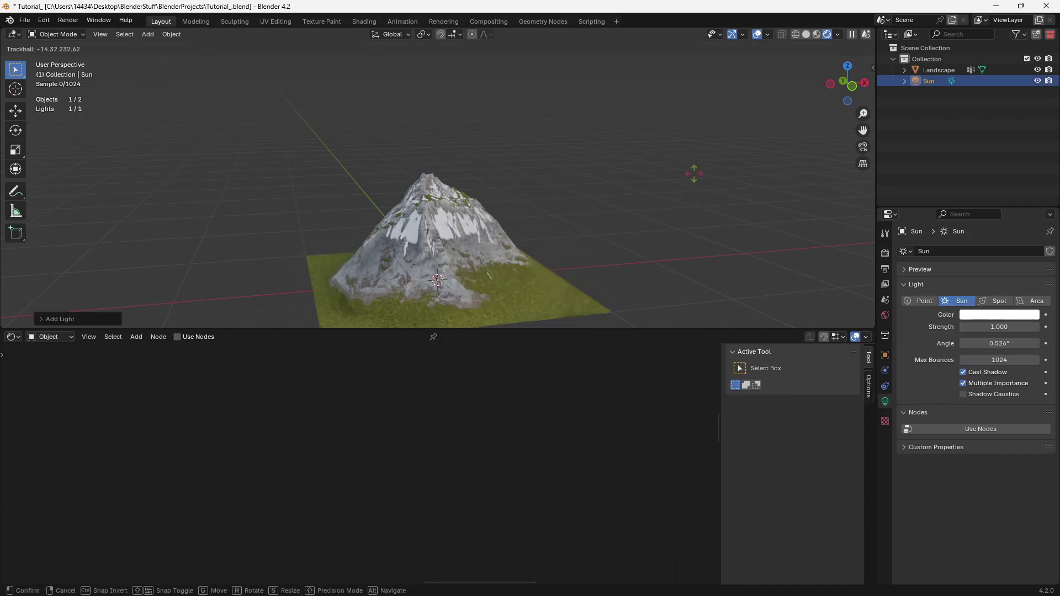
{"action": "left_click", "coordinate": [601, 190]}
Re-aim the Sun light over the mountain with free trackball rotations, checking the shading from different sides.
{"action": "middle_click_drag", "start_coordinate": [613, 204], "coordinate": [349, 209]}
{"action": "key", "text": "r"}
{"action": "key", "text": "r"}
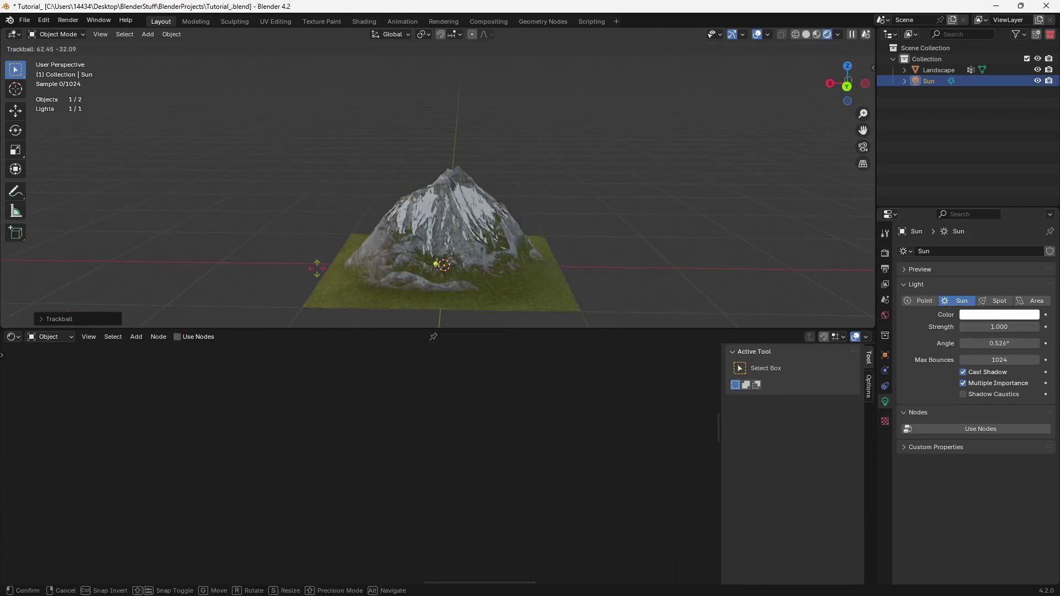
{"action": "left_click", "coordinate": [309, 266]}
{"action": "middle_click_drag", "start_coordinate": [342, 258], "coordinate": [475, 236]}
{"action": "key", "text": "r"}
{"action": "key", "text": "r"}
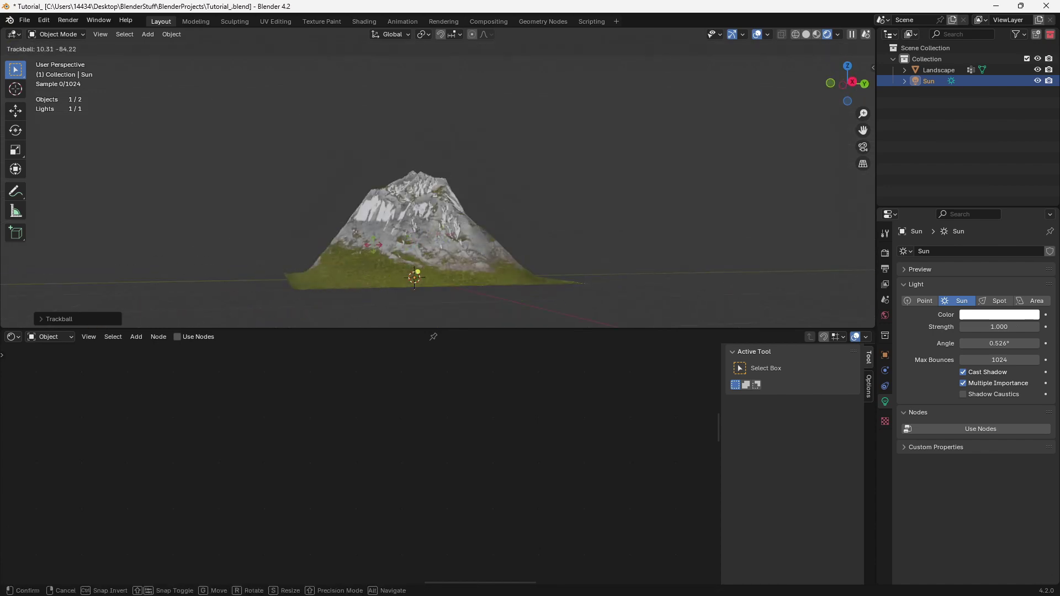
{"action": "left_click", "coordinate": [316, 203]}
Set the Sun's strength to 6 and turn it with further trackball rotations to light the mountain's slopes.
{"action": "scroll", "coordinate": [317, 203], "scroll_direction": "down", "scroll_amount": 6}
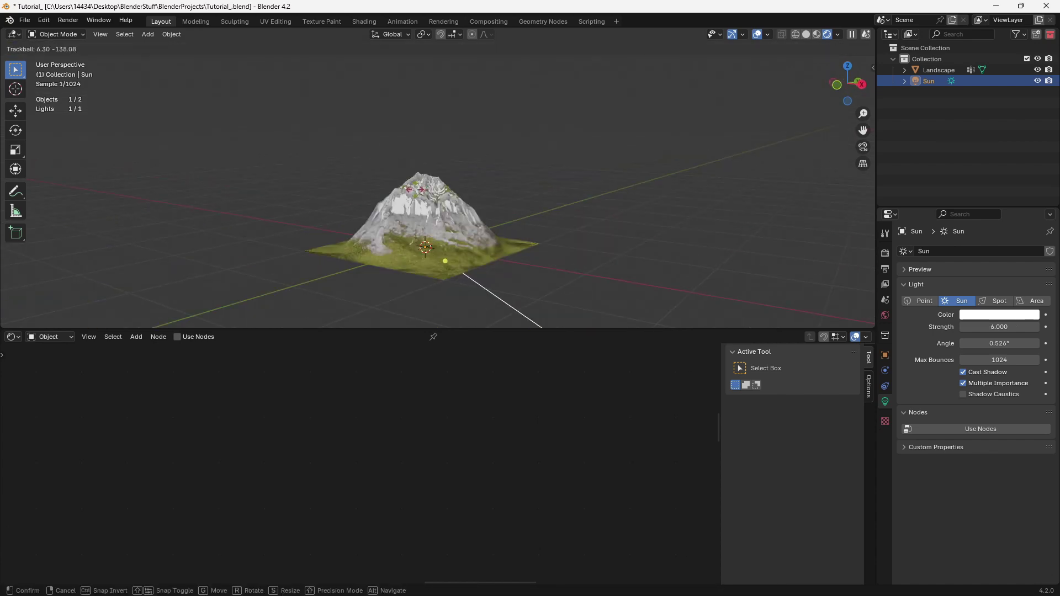
{"action": "left_click", "coordinate": [382, 194]}
{"action": "key", "text": "r"}
{"action": "key", "text": "r"}
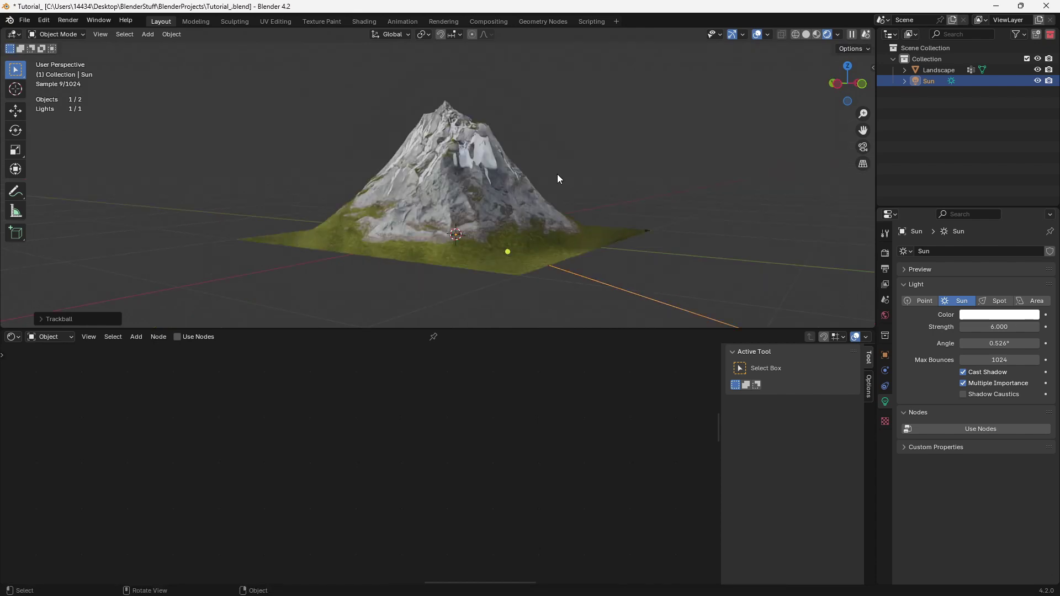
{"action": "key", "text": "r"}
{"action": "key", "text": "r"}
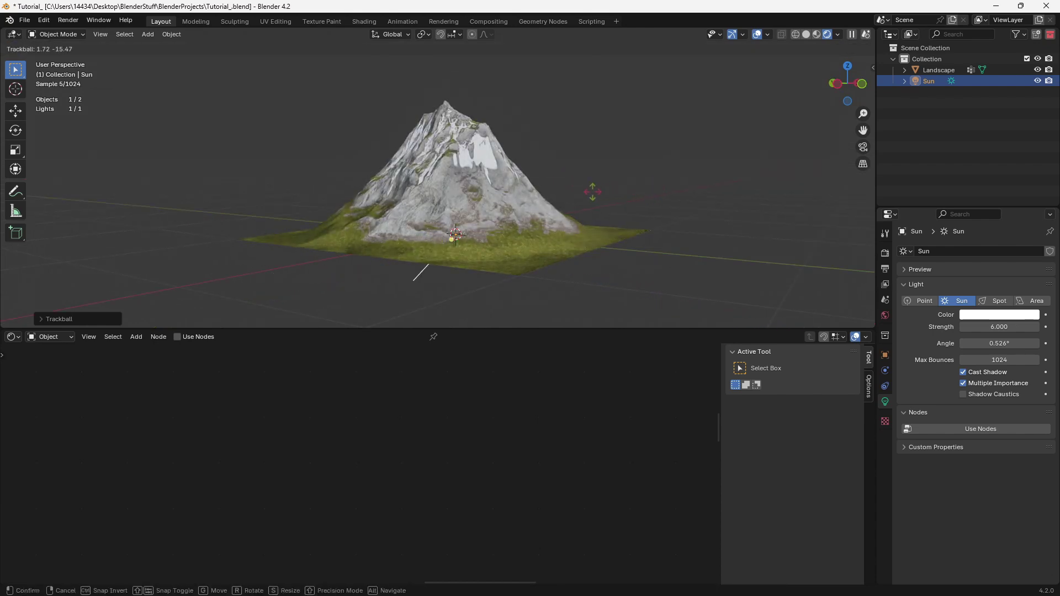
{"action": "left_click", "coordinate": [611, 190]}
Set the Sun's strength to 2.75 and adjust its direction with another free trackball rotation.
{"action": "mouse_move", "coordinate": [611, 190]}
{"action": "middle_mouse_down"}
{"action": "mouse_move", "coordinate": [668, 196]}
{"action": "mouse_move", "coordinate": [593, 193]}
{"action": "middle_mouse_up"}
{"action": "left_click", "coordinate": [988, 327]}
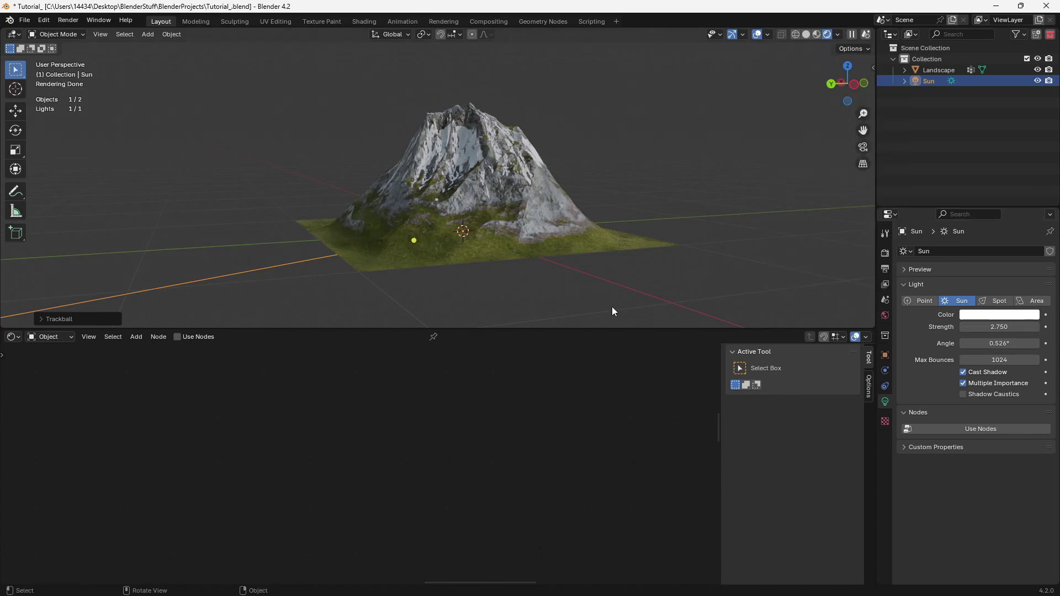
{"action": "key", "text": "r"}
{"action": "key", "text": "r"}
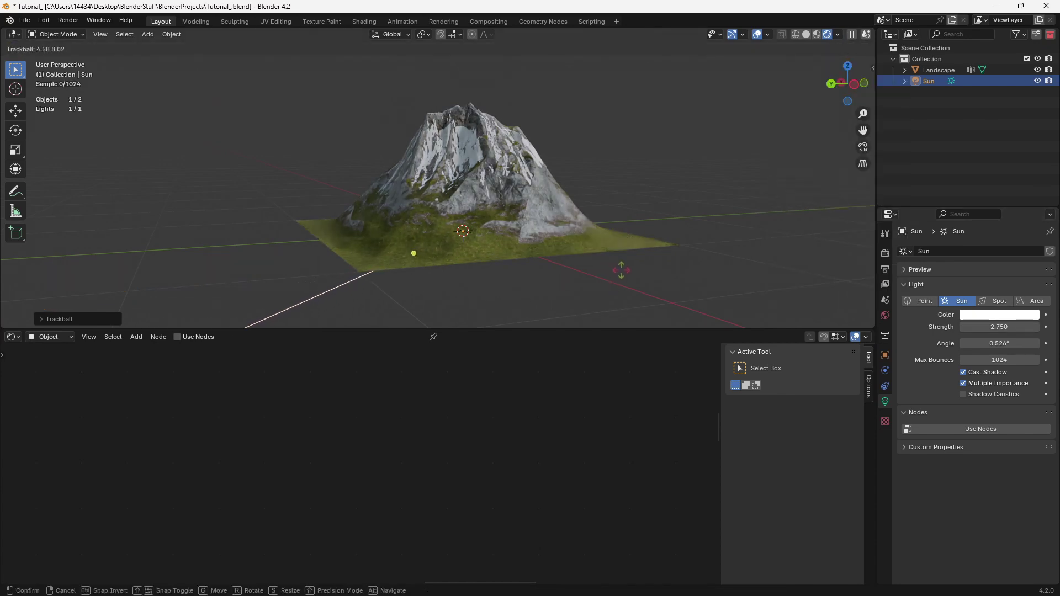
{"action": "left_click", "coordinate": [806, 278]}
Fine-tune the Sun's strength and rotate the light about the Z axis.
{"action": "left_click_drag", "start_coordinate": [1000, 327], "coordinate": [977, 327]}
{"action": "middle_click_drag", "start_coordinate": [467, 228], "coordinate": [489, 241]}
{"action": "key", "text": "r"}
{"action": "key", "text": "z"}
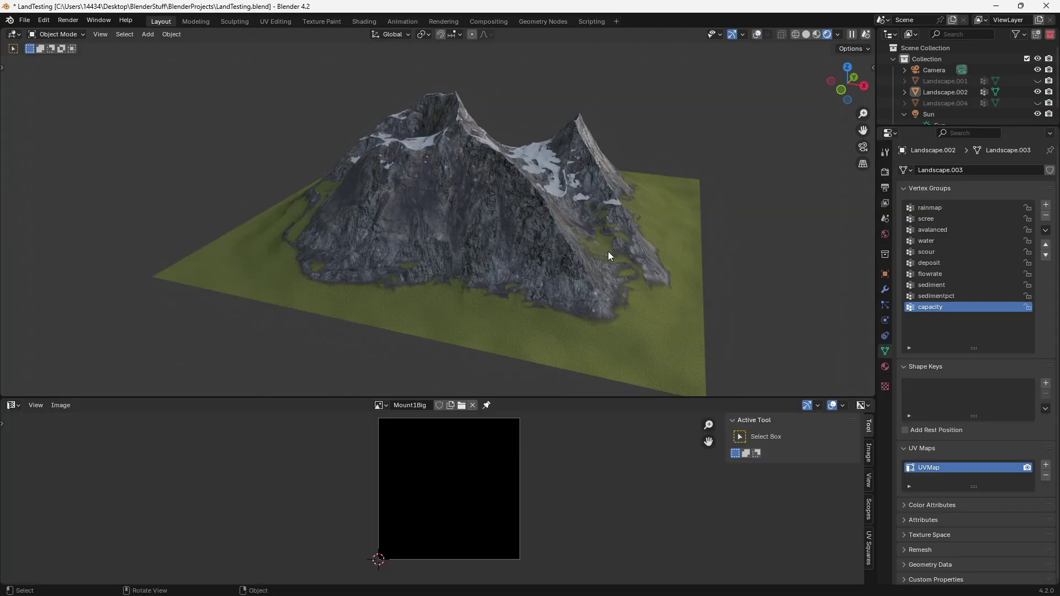
In the LandTesting file, show the Shader Editor and re-aim the Sun light with a free trackball rotation.
{"action": "middle_click_drag", "start_coordinate": [608, 250], "coordinate": [412, 243]}
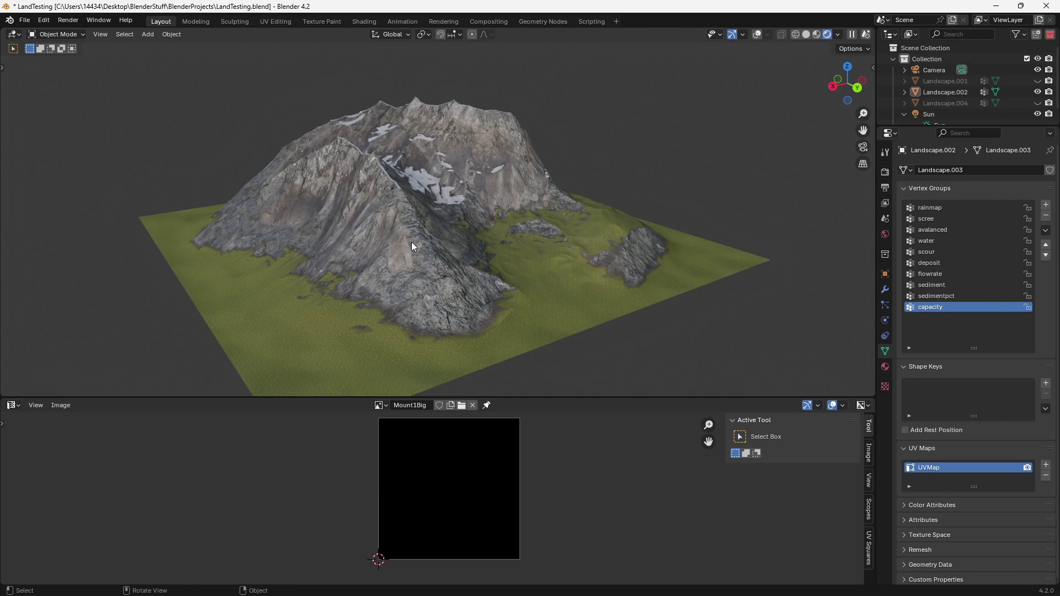
{"action": "left_click", "coordinate": [423, 238]}
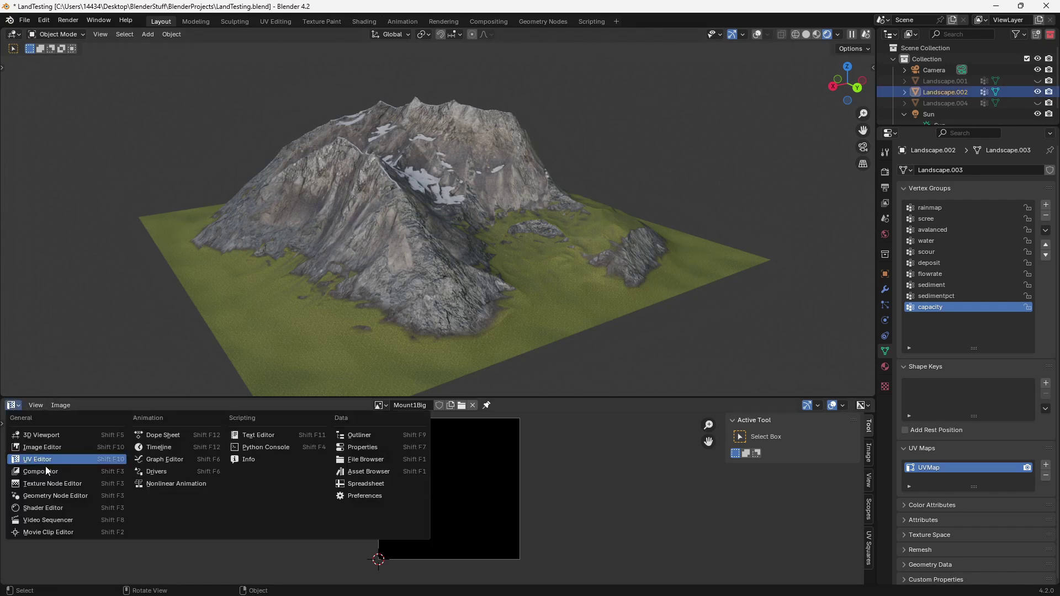
{"action": "left_click", "coordinate": [44, 508]}
{"action": "left_click", "coordinate": [929, 113]}
{"action": "key", "text": "r"}
{"action": "key", "text": "r"}
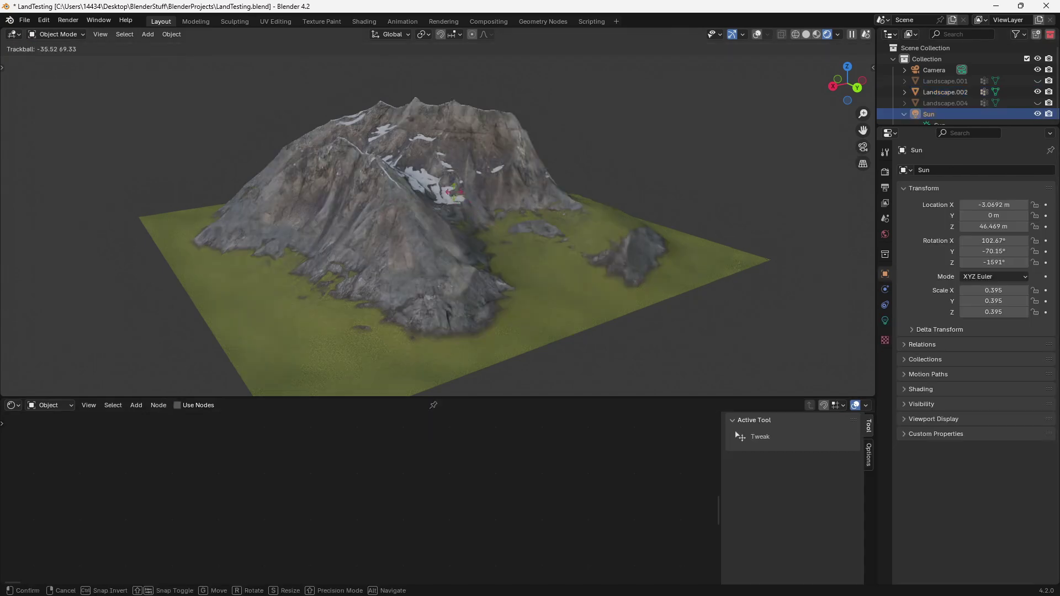
{"action": "left_click", "coordinate": [652, 237]}
Select the Landscape.002 mountain and tune its MountainShader group's snow settings, with SnowMix at 0.291 and SnowAngle at 0.725.
{"action": "left_click", "coordinate": [525, 298]}
{"action": "middle_click_drag", "start_coordinate": [552, 471], "coordinate": [188, 486]}
{"action": "middle_click_drag", "start_coordinate": [618, 470], "coordinate": [286, 489]}
{"action": "scroll", "coordinate": [397, 470], "scroll_direction": "up", "scroll_amount": 4}
{"action": "scroll", "coordinate": [353, 450], "scroll_direction": "up", "scroll_amount": 3}
{"action": "left_click_drag", "start_coordinate": [353, 448], "coordinate": [386, 451]}
{"action": "left_click_drag", "start_coordinate": [487, 547], "coordinate": [648, 523]}
{"action": "left_click_drag", "start_coordinate": [409, 454], "coordinate": [413, 459]}
{"action": "scroll", "coordinate": [413, 458], "scroll_direction": "up", "scroll_amount": 4}
{"action": "left_click_drag", "start_coordinate": [436, 472], "coordinate": [390, 498]}
{"action": "mouse_move", "coordinate": [469, 498]}
{"action": "left_mouse_down"}
{"action": "mouse_move", "coordinate": [412, 497]}
{"action": "mouse_move", "coordinate": [401, 511]}
{"action": "mouse_move", "coordinate": [410, 511]}
{"action": "left_mouse_up"}
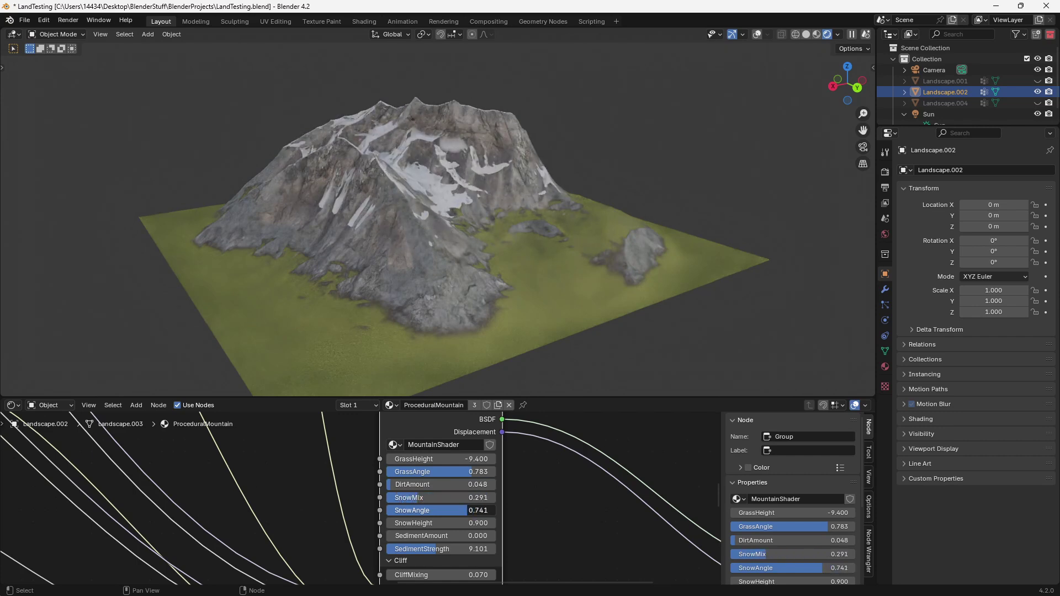
Set SnowHeight to -1.1 and CliffMixing to 0.2 in the MountainShader group, raise its sediment amount and strength, and save the file.
{"action": "left_click", "coordinate": [441, 523]}
{"action": "type", "text": "4"}
{"action": "key", "text": "Return"}
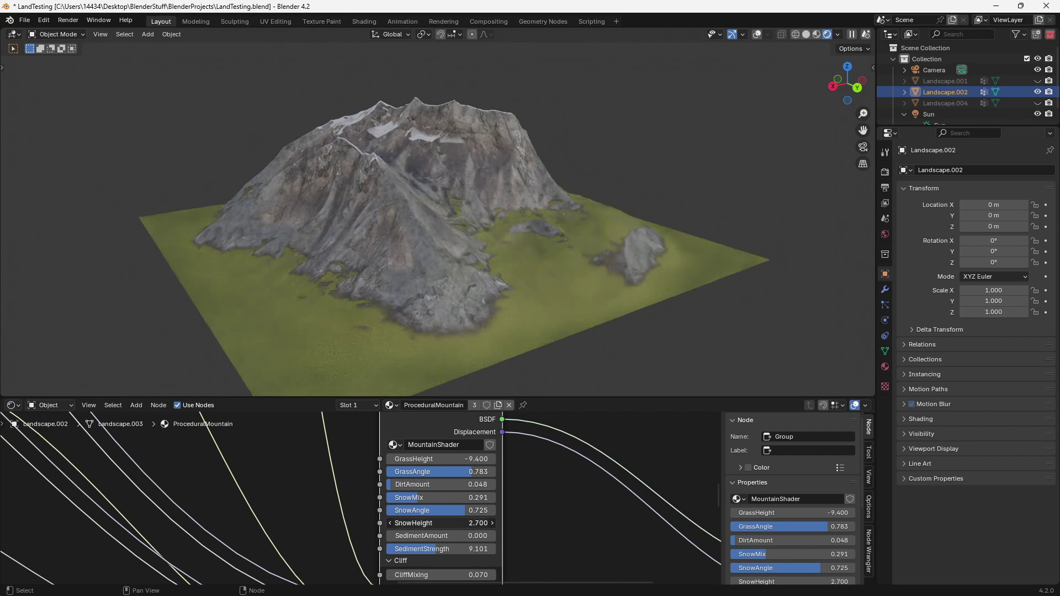
{"action": "mouse_move", "coordinate": [442, 523]}
{"action": "left_mouse_down"}
{"action": "mouse_move", "coordinate": [414, 523]}
{"action": "mouse_move", "coordinate": [453, 535]}
{"action": "mouse_move", "coordinate": [439, 536]}
{"action": "left_mouse_up"}
{"action": "left_click_drag", "start_coordinate": [437, 549], "coordinate": [380, 547]}
{"action": "scroll", "coordinate": [411, 547], "scroll_direction": "down", "scroll_amount": 2}
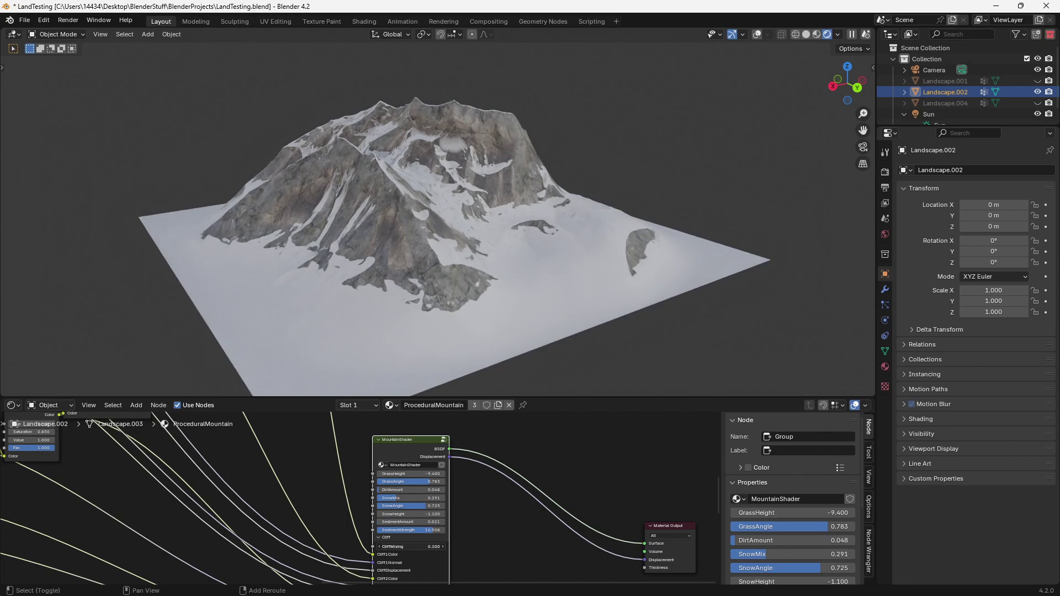
{"action": "key", "text": "ctrl+s"}
Examine the node network inside the MountainShader group of the ProceduralMountain material, and return to the main node tree.
{"action": "middle_click_drag", "start_coordinate": [485, 255], "coordinate": [496, 250]}
{"action": "scroll", "coordinate": [486, 260], "scroll_direction": "down", "scroll_amount": 5}
{"action": "scroll", "coordinate": [367, 508], "scroll_direction": "down", "scroll_amount": 12}
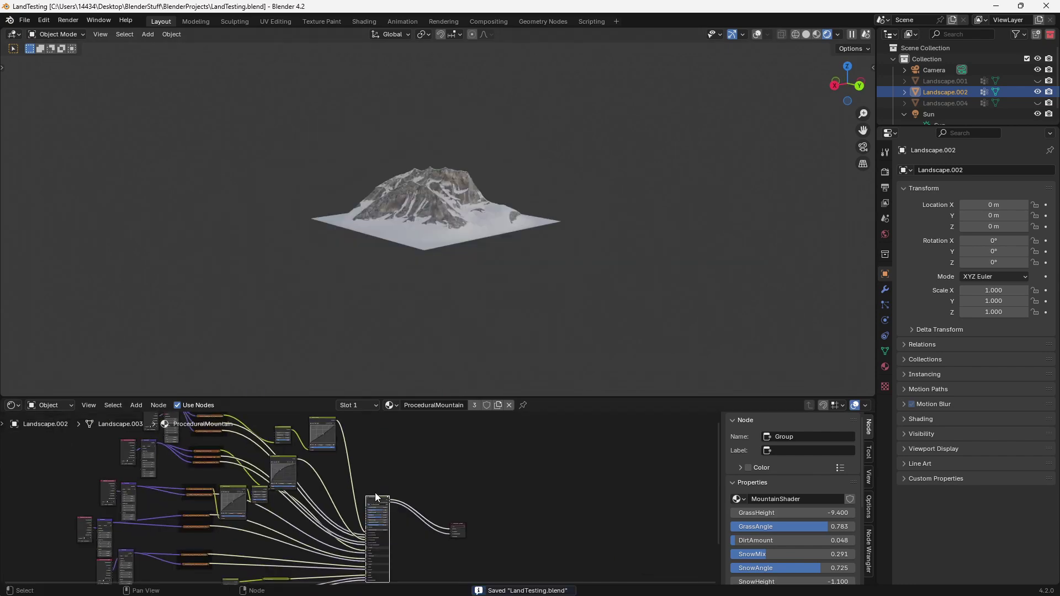
{"action": "scroll", "coordinate": [373, 486], "scroll_direction": "up", "scroll_amount": 3}
{"action": "left_click", "coordinate": [377, 490]}
{"action": "left_click", "coordinate": [380, 502]}
{"action": "key", "text": "Tab"}
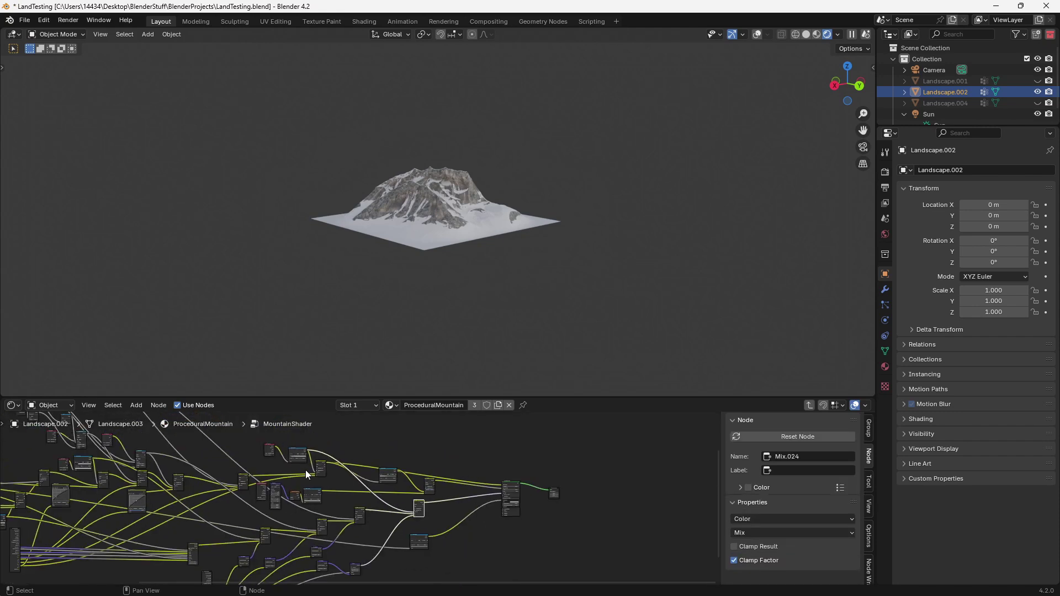
{"action": "scroll", "coordinate": [275, 480], "scroll_direction": "down", "scroll_amount": 4}
{"action": "scroll", "coordinate": [315, 476], "scroll_direction": "up", "scroll_amount": 9}
{"action": "middle_click_drag", "start_coordinate": [315, 476], "coordinate": [407, 516]}
{"action": "scroll", "coordinate": [403, 511], "scroll_direction": "up", "scroll_amount": 5}
{"action": "middle_click_drag", "start_coordinate": [448, 418], "coordinate": [400, 460]}
{"action": "scroll", "coordinate": [401, 458], "scroll_direction": "up", "scroll_amount": 3}
{"action": "key", "text": "Tab"}
Save the LandTesting file and view the snow-covered mountain from several sides.
{"action": "middle_click_drag", "start_coordinate": [514, 286], "coordinate": [370, 288]}
{"action": "scroll", "coordinate": [459, 300], "scroll_direction": "up", "scroll_amount": 2}
{"action": "scroll", "coordinate": [412, 289], "scroll_direction": "up", "scroll_amount": 3}
{"action": "key", "text": "ctrl+s"}
{"action": "scroll", "coordinate": [370, 286], "scroll_direction": "up", "scroll_amount": 2}
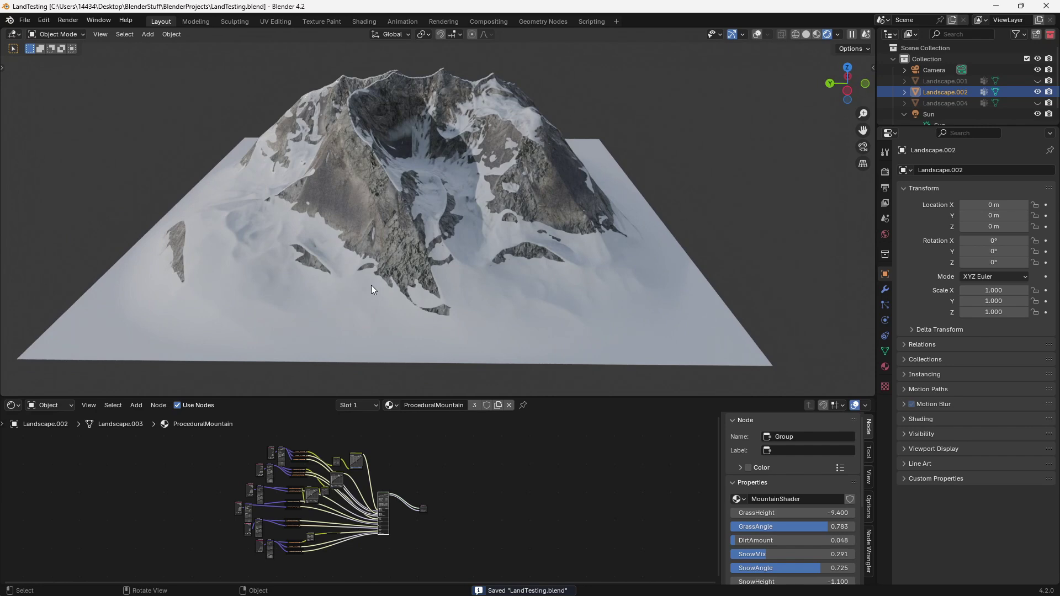
{"action": "middle_click_drag", "start_coordinate": [372, 286], "coordinate": [589, 393]}
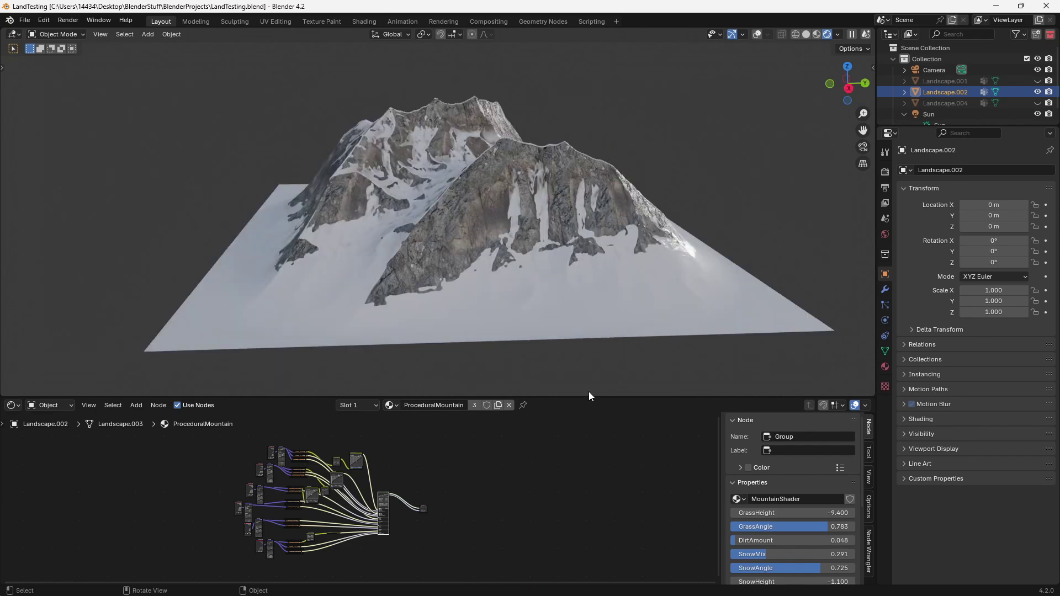